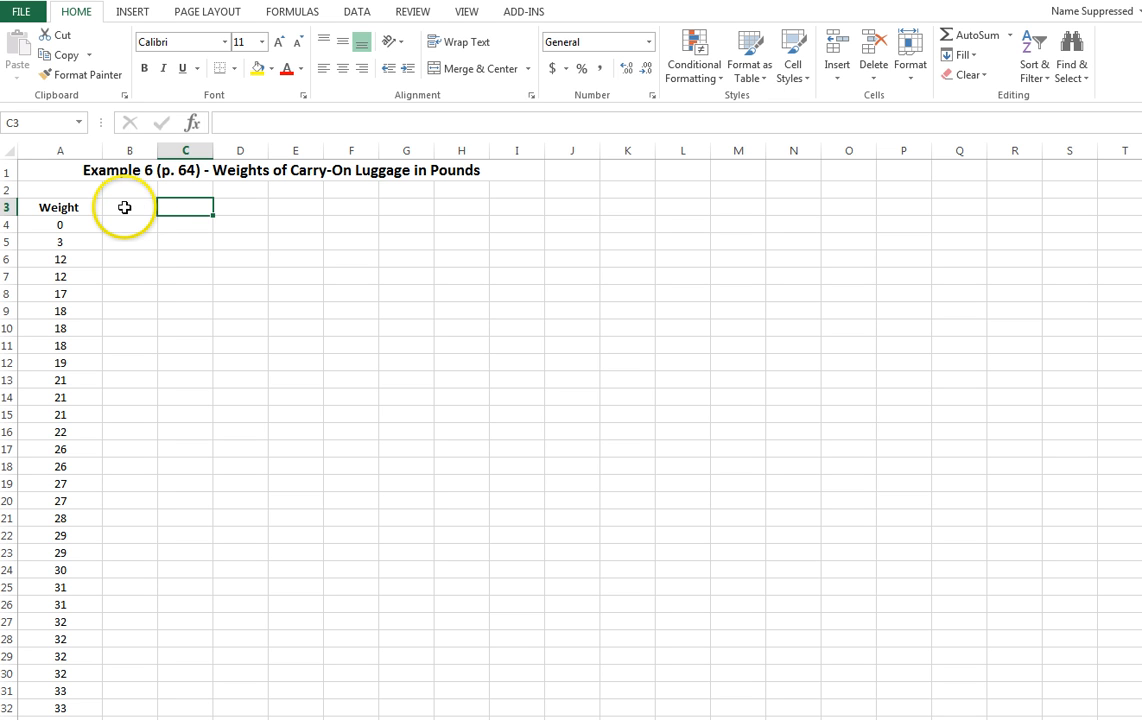
click(128, 207)
drag(128, 207, 176, 207)
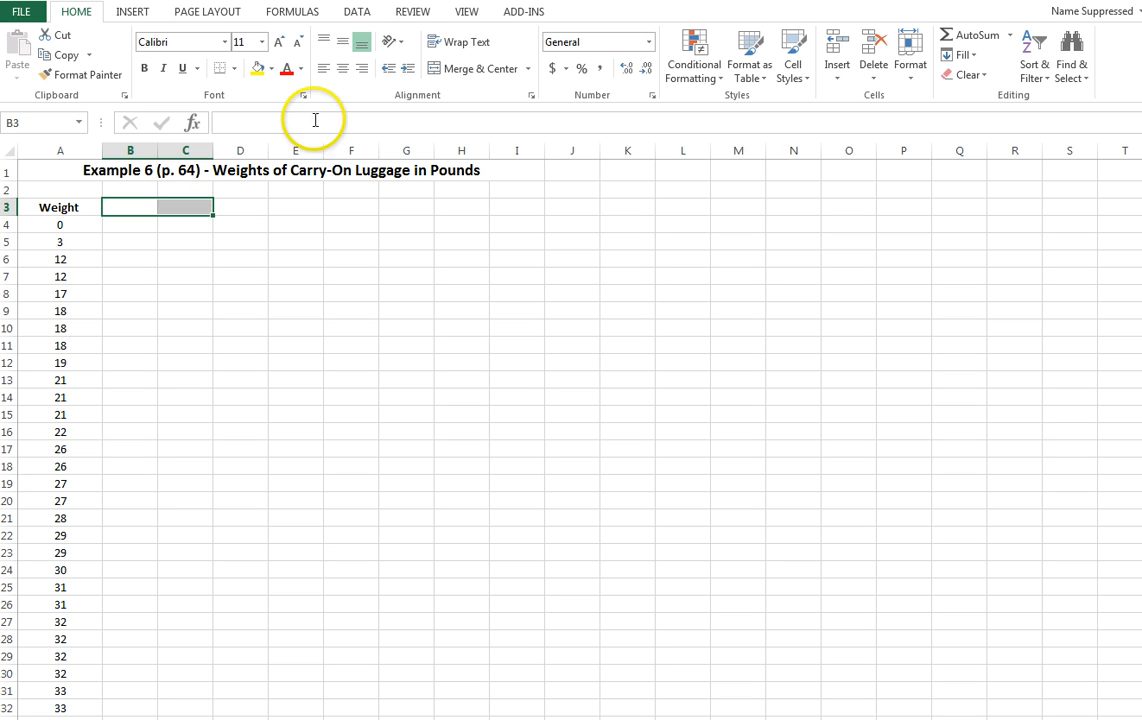
click(186, 209)
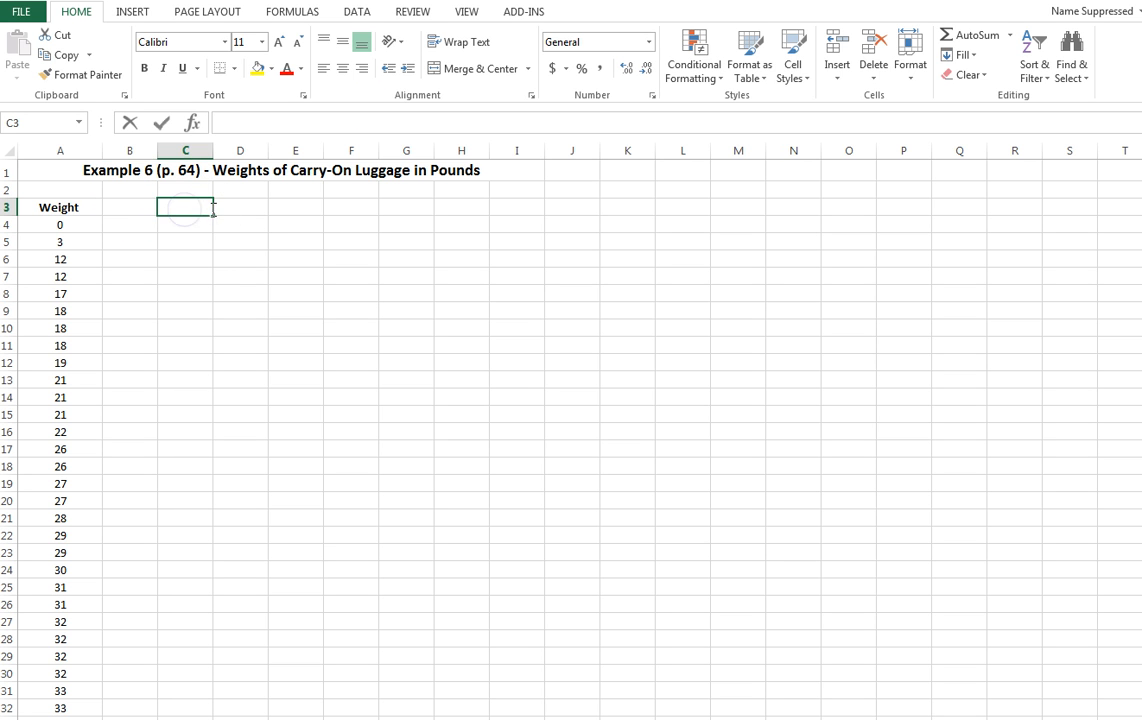
double_click(185, 207)
click(253, 218)
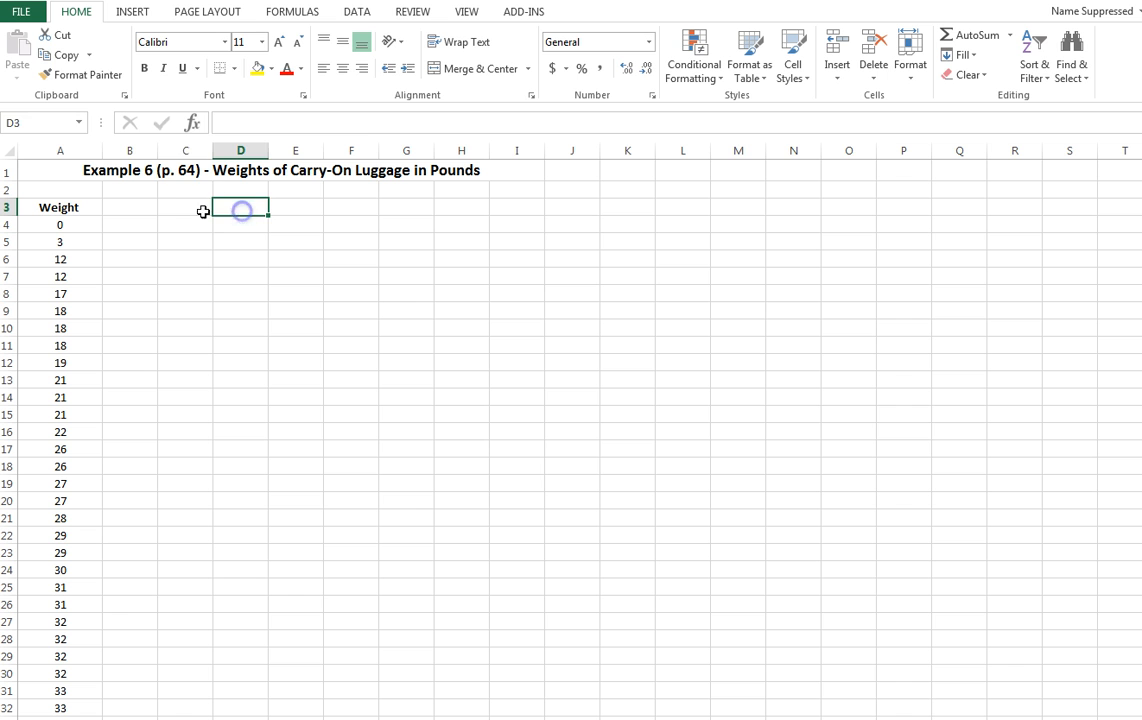
Step: Merge cells C3:D3 with Merge Across and enter the heading "Class Limits"
drag(200, 208, 235, 207)
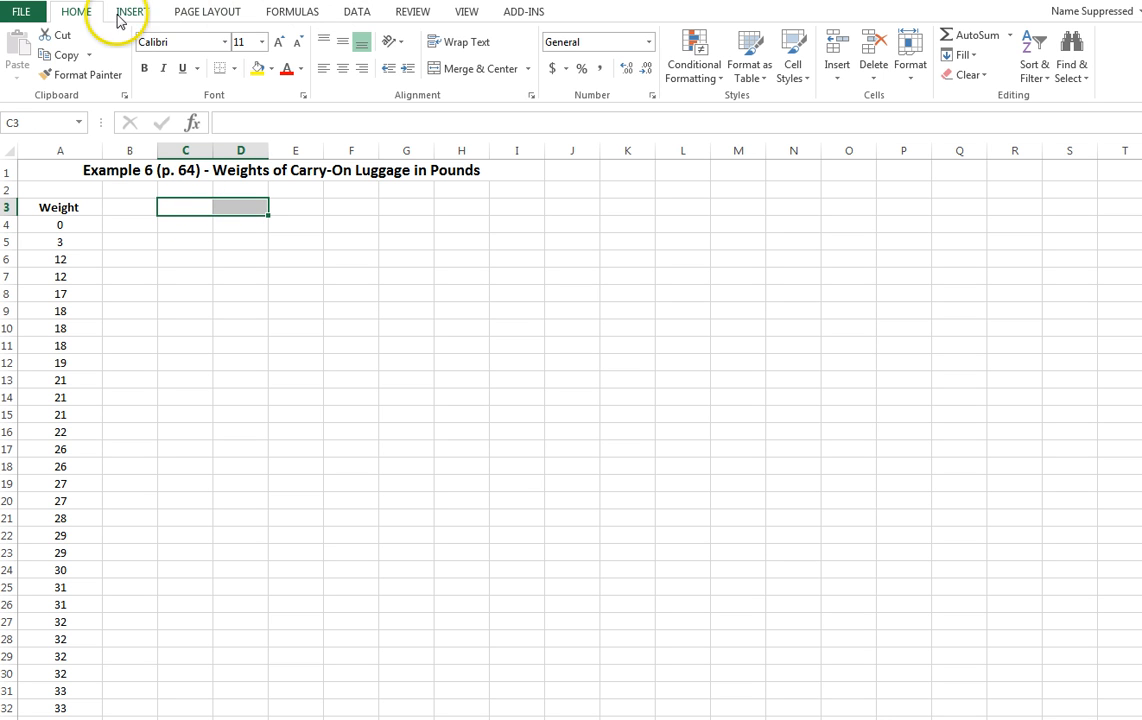
click(528, 70)
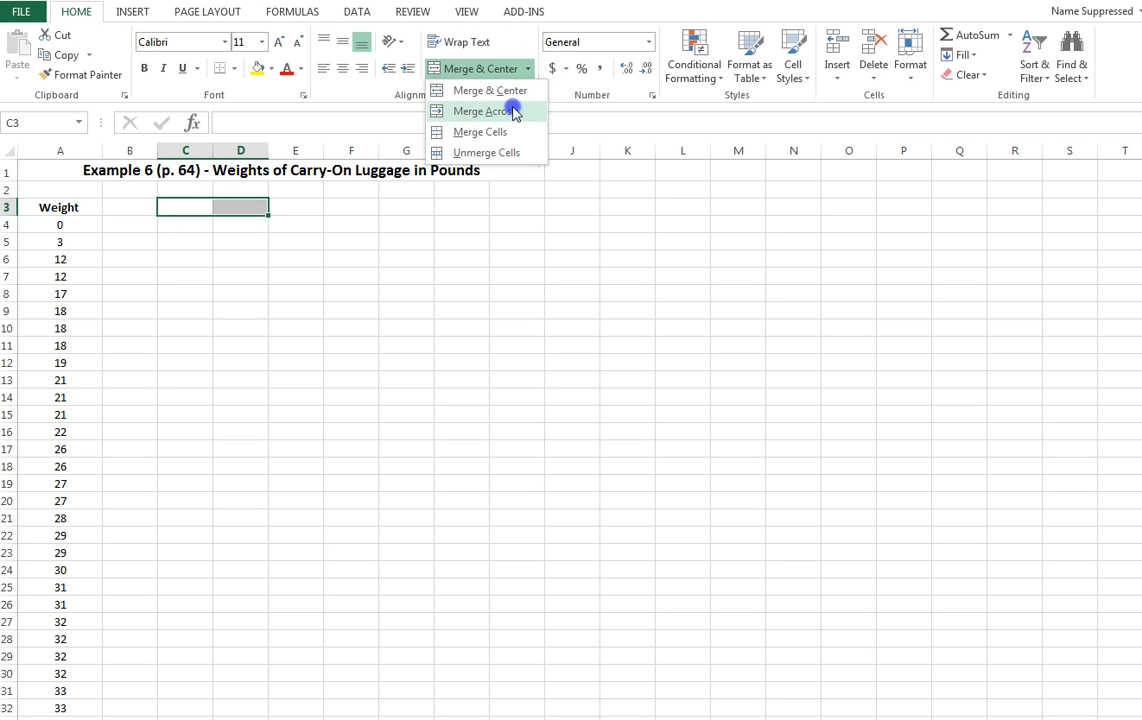
click(512, 112)
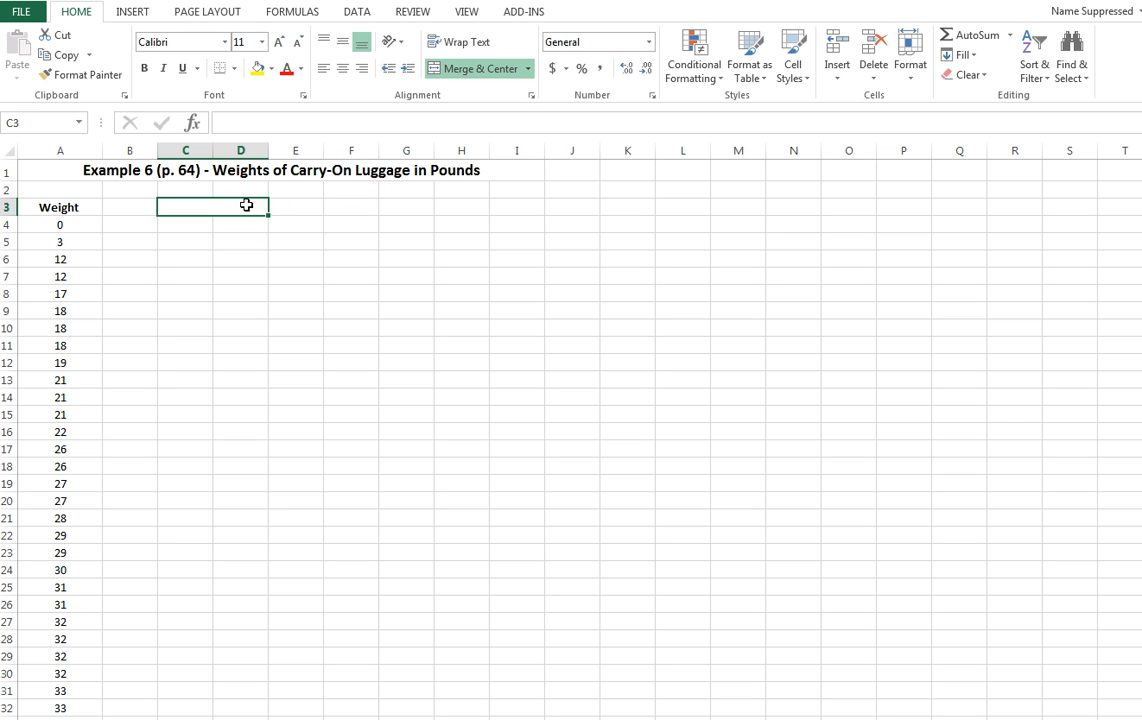
text(Class )
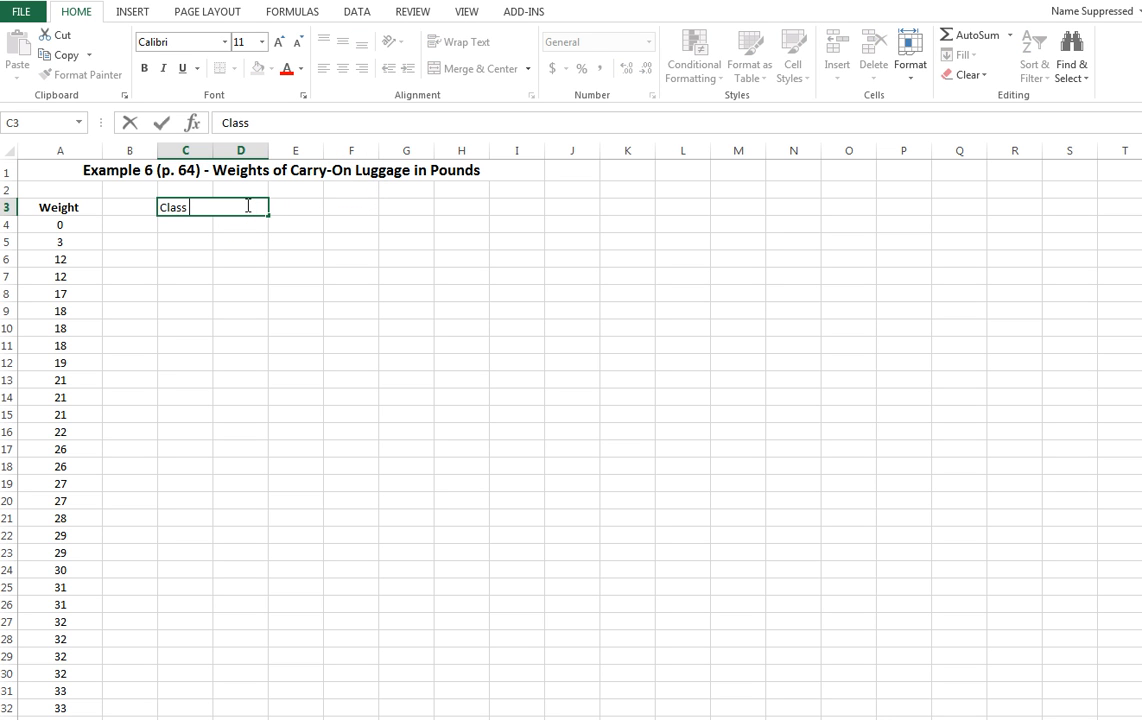
text(Limits)
Step: Enter "Lower" in C4 and "Upper" in D4, and center the Class Limits headings in C3:D4
click(192, 230)
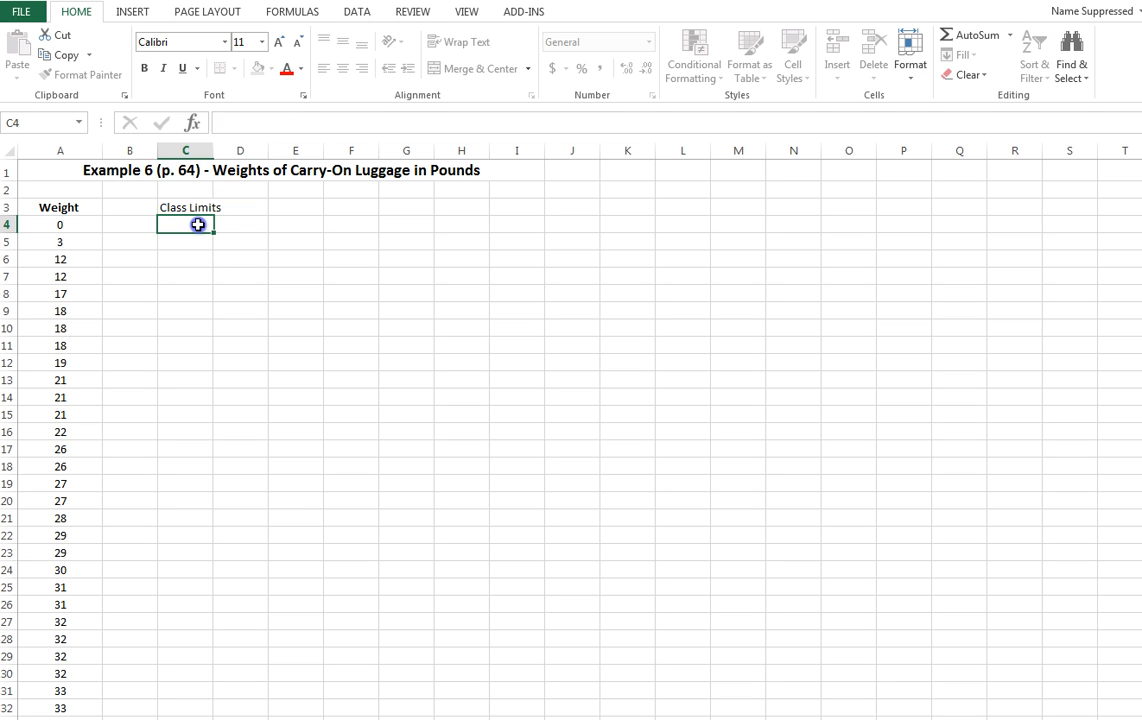
text(Lower)
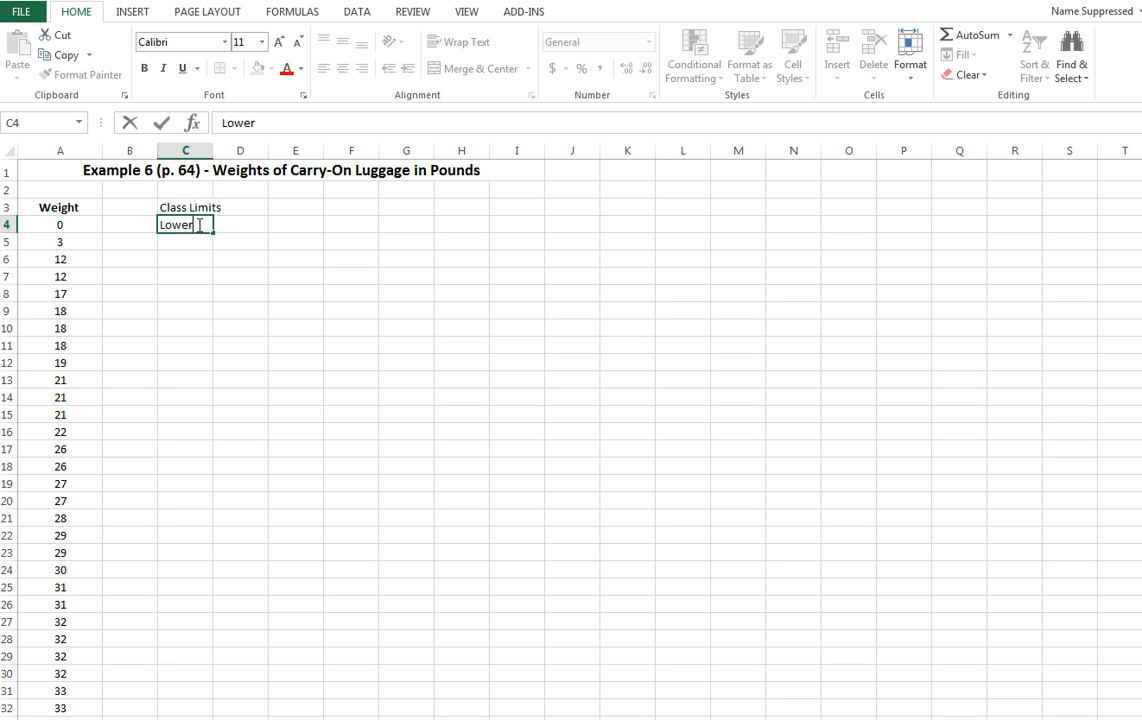
key(Tab)
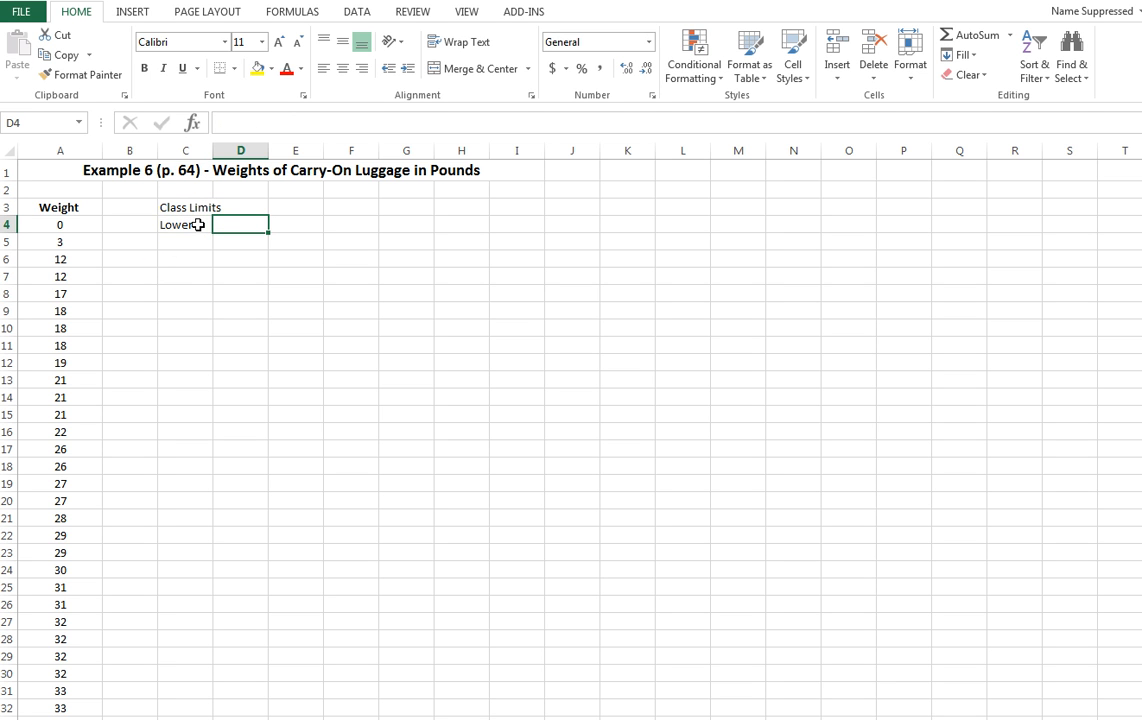
text(Upper)
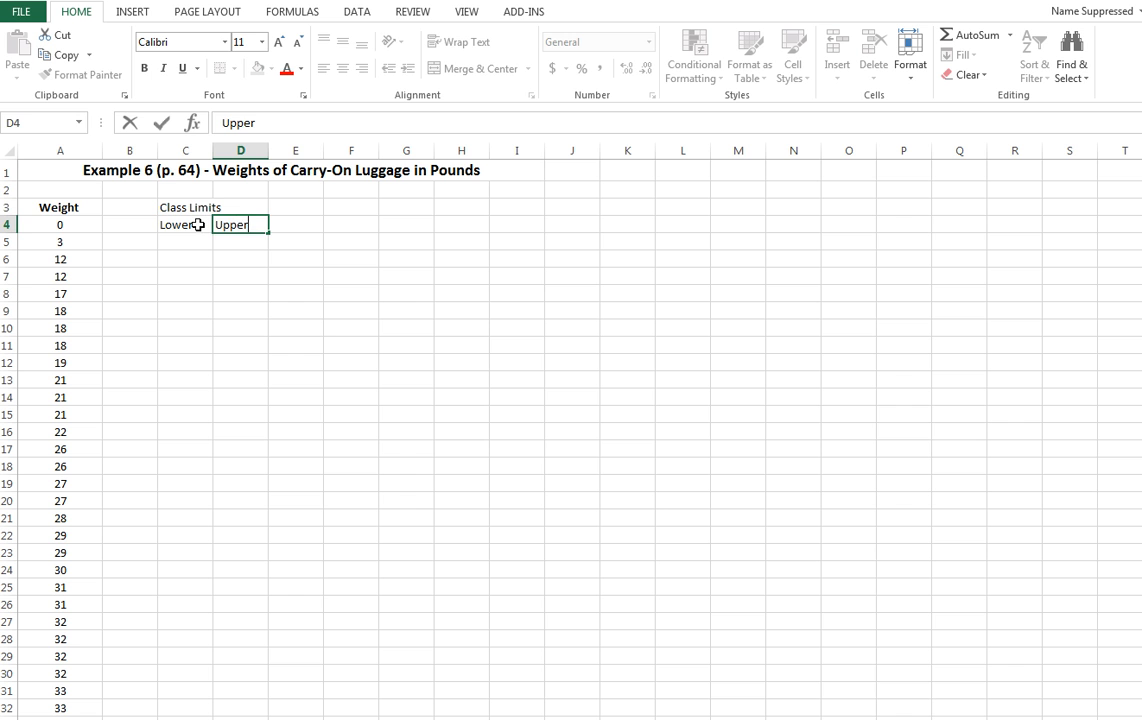
click(308, 296)
drag(199, 212, 222, 224)
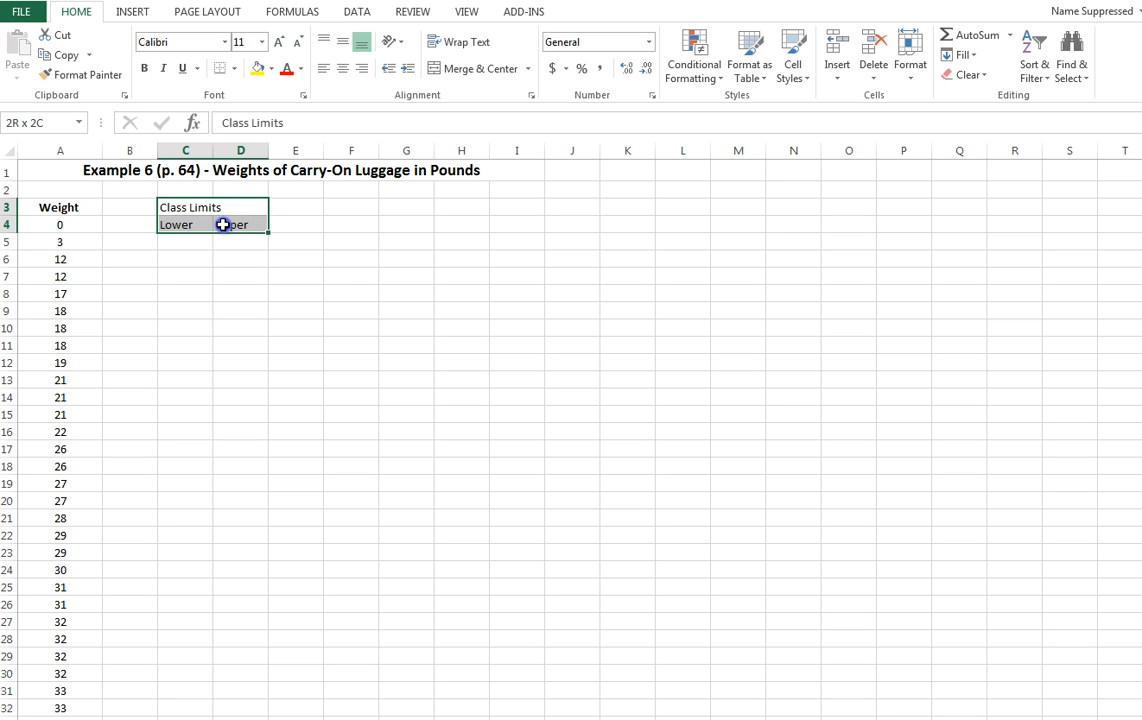
click(342, 68)
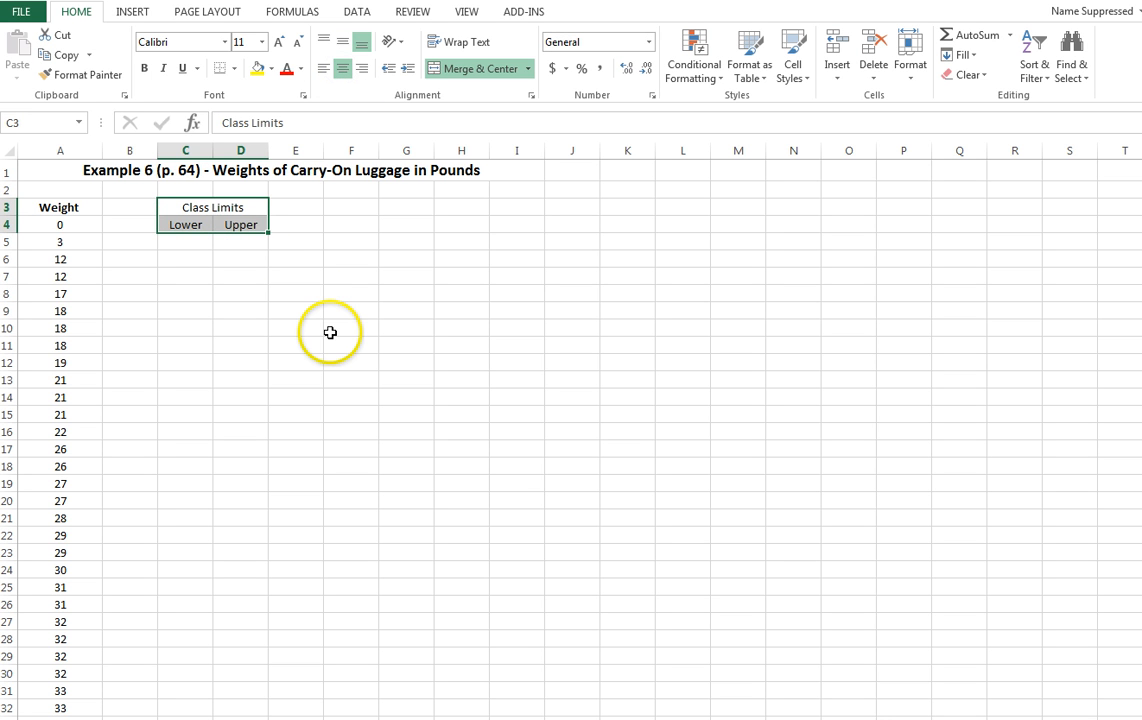
Step: Merge cells E3:F3 with Merge Across and enter the heading "Class Boundaries"
click(300, 211)
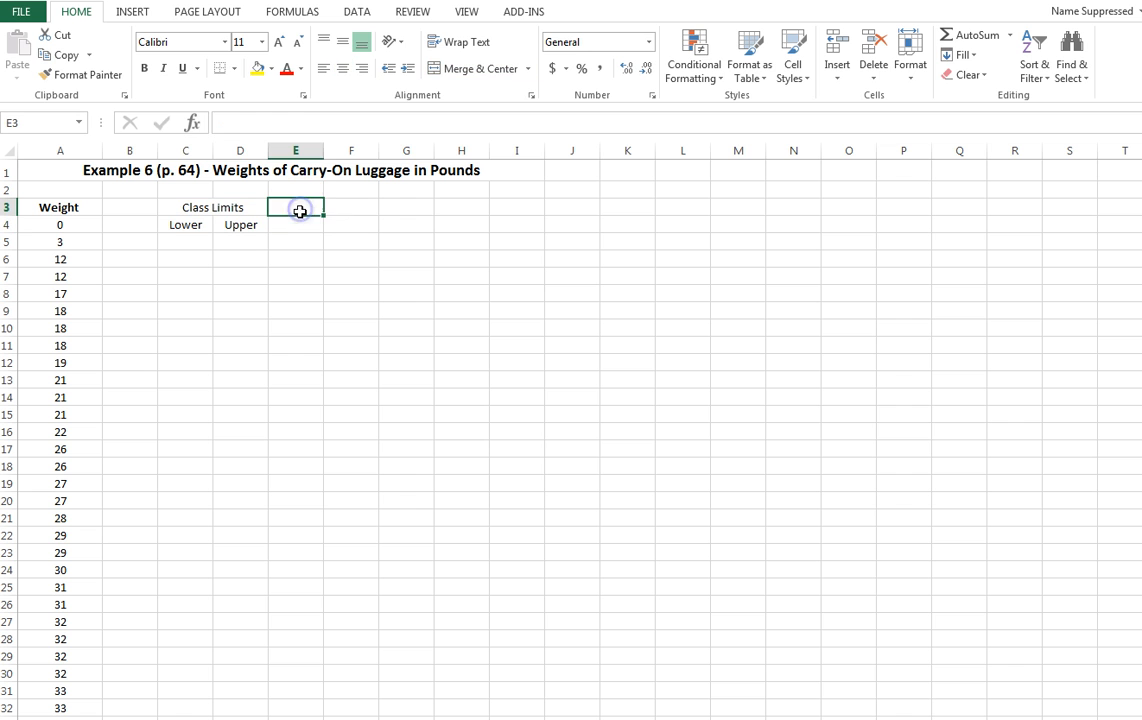
drag(304, 208, 338, 207)
click(531, 68)
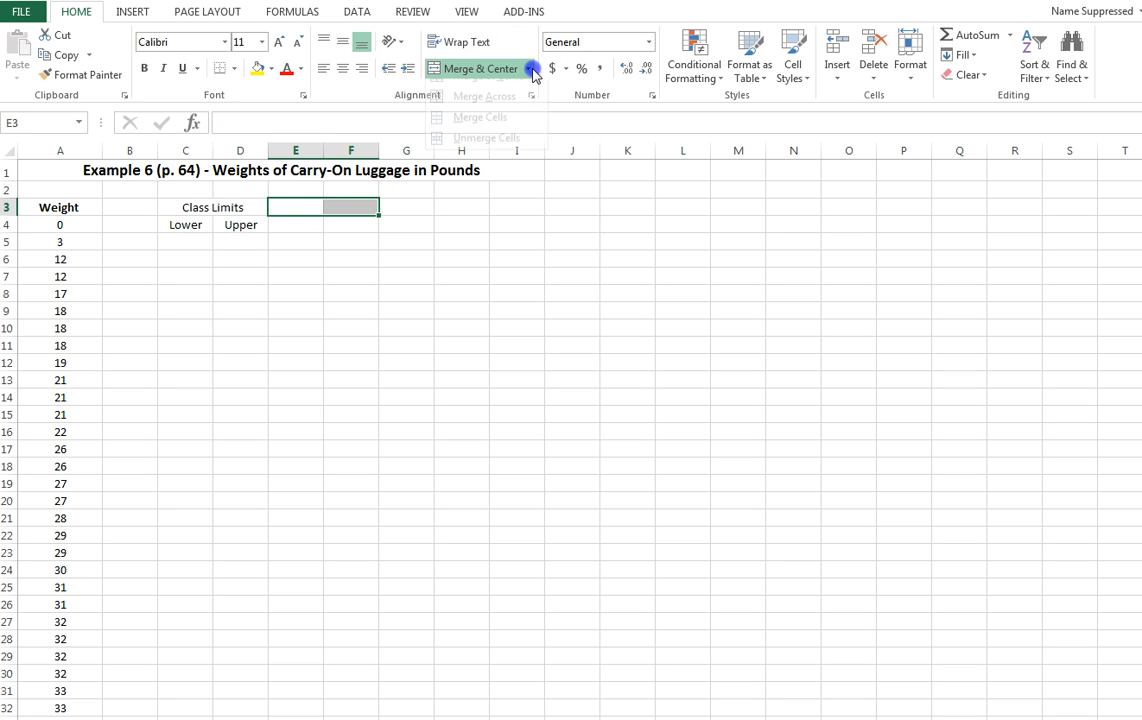
click(513, 112)
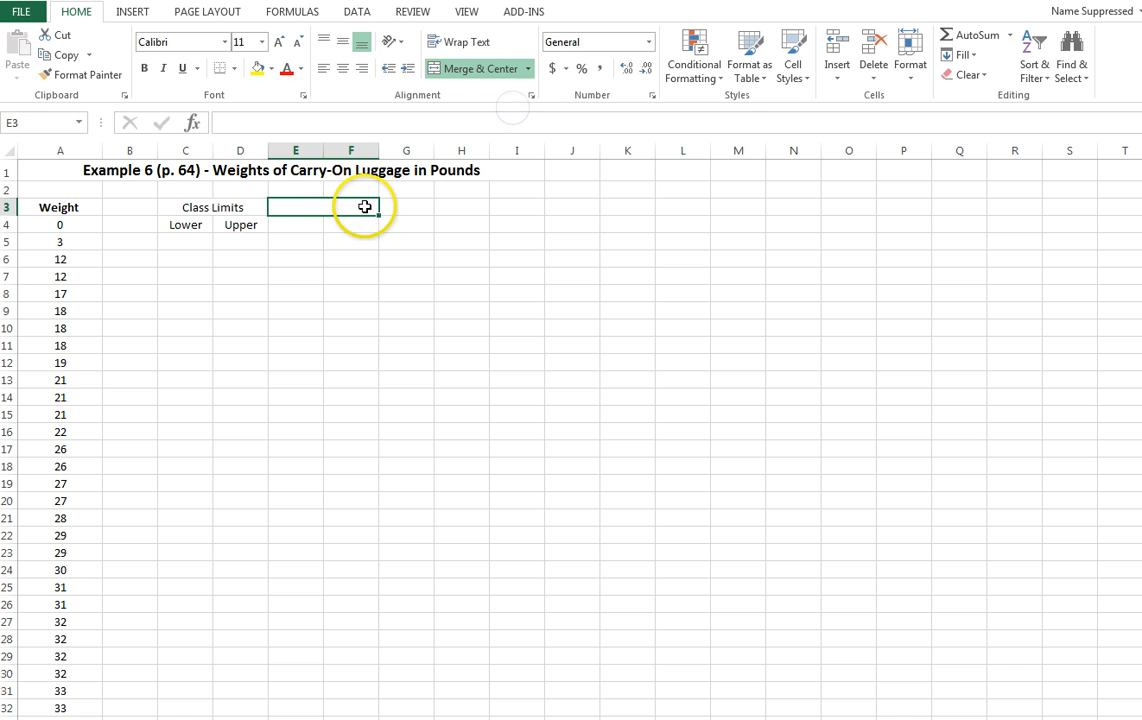
text(Class)
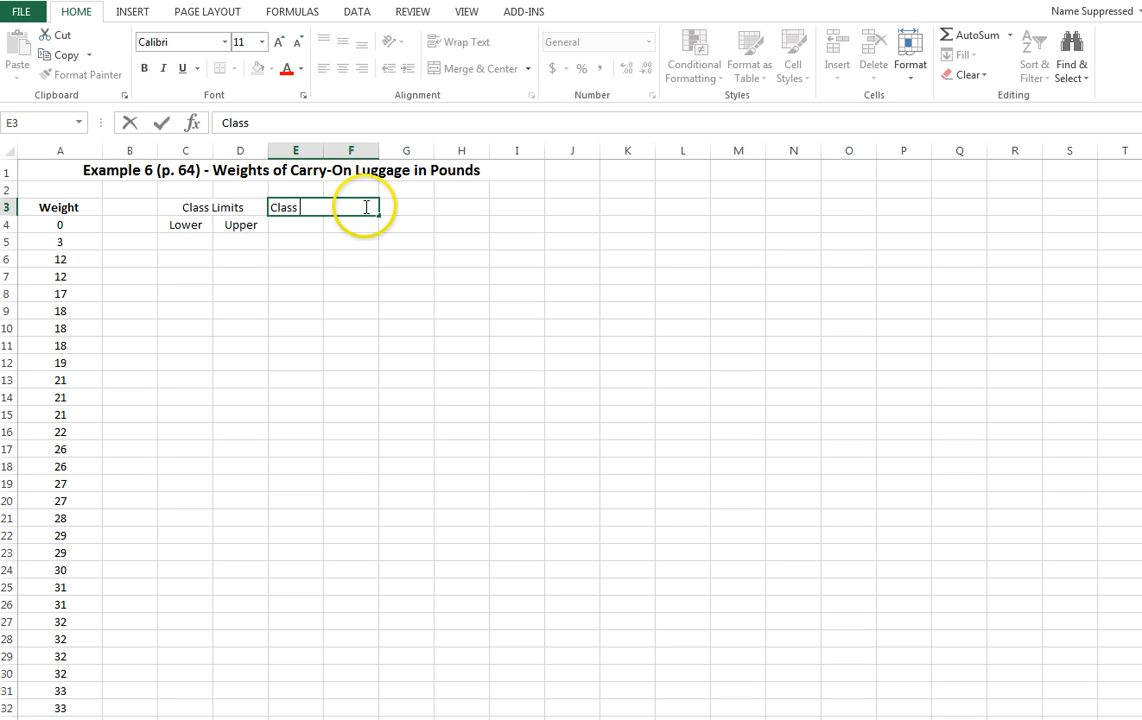
text( Boundaries)
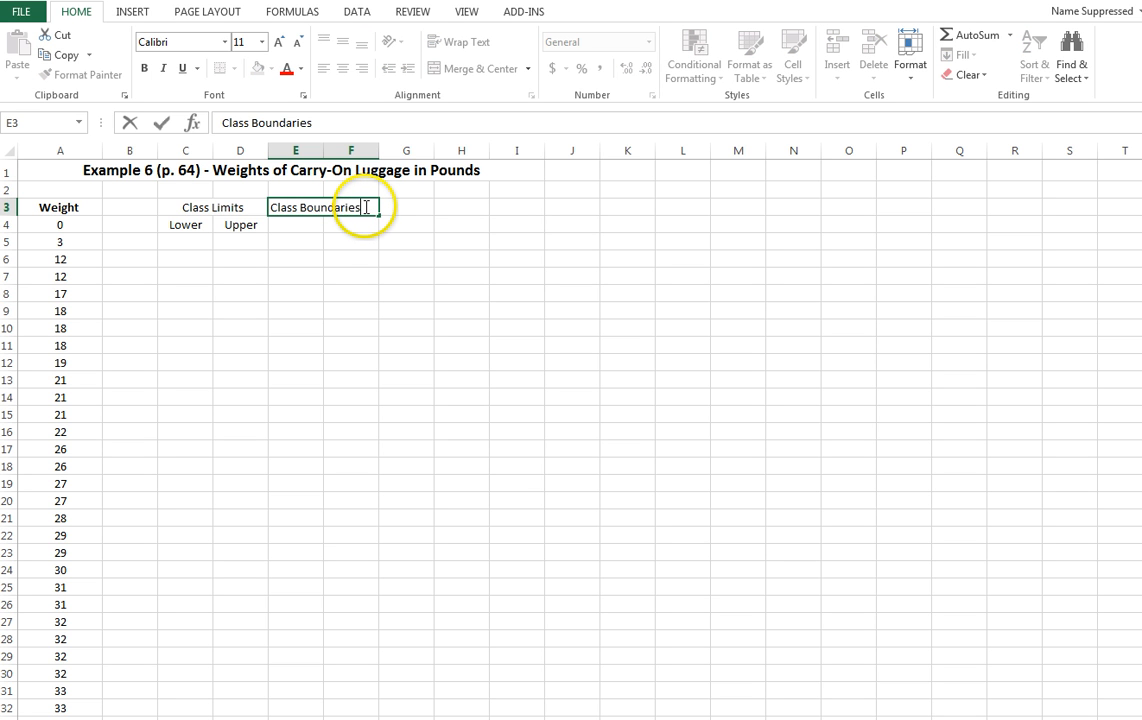
Step: Enter "Lower" in E4 and "Upper" in F4, and center the Class Boundaries headings in E3:F4
click(311, 224)
text(L)
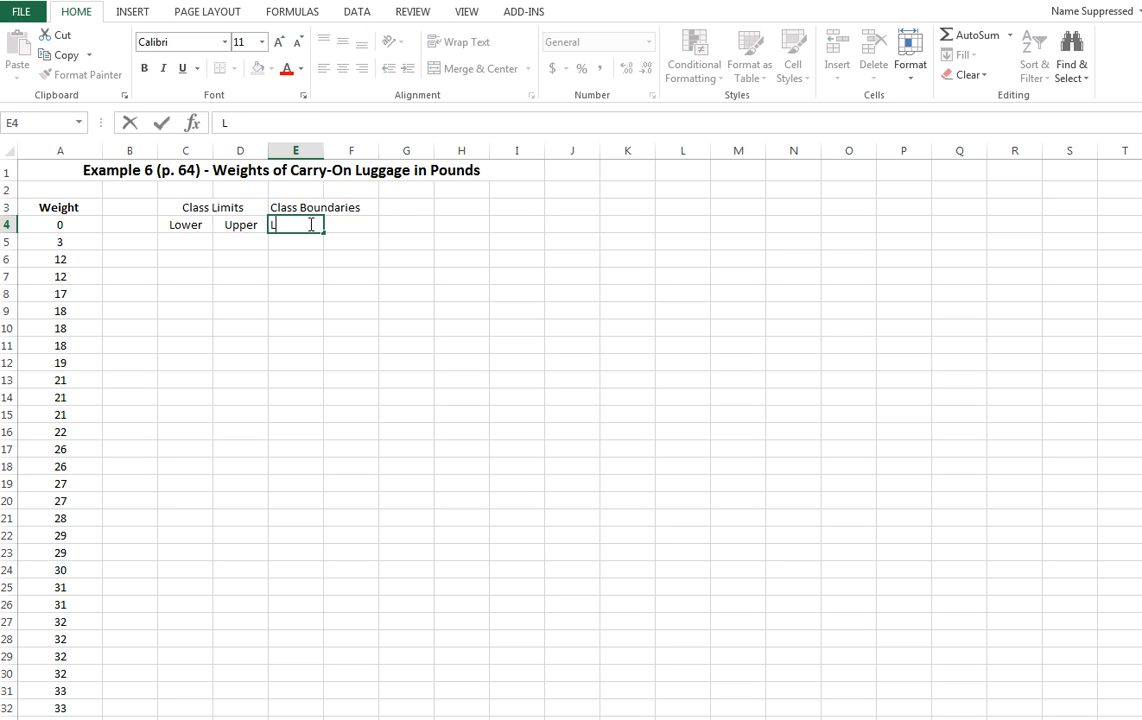
text(ower)
key(Tab)
text(Upper)
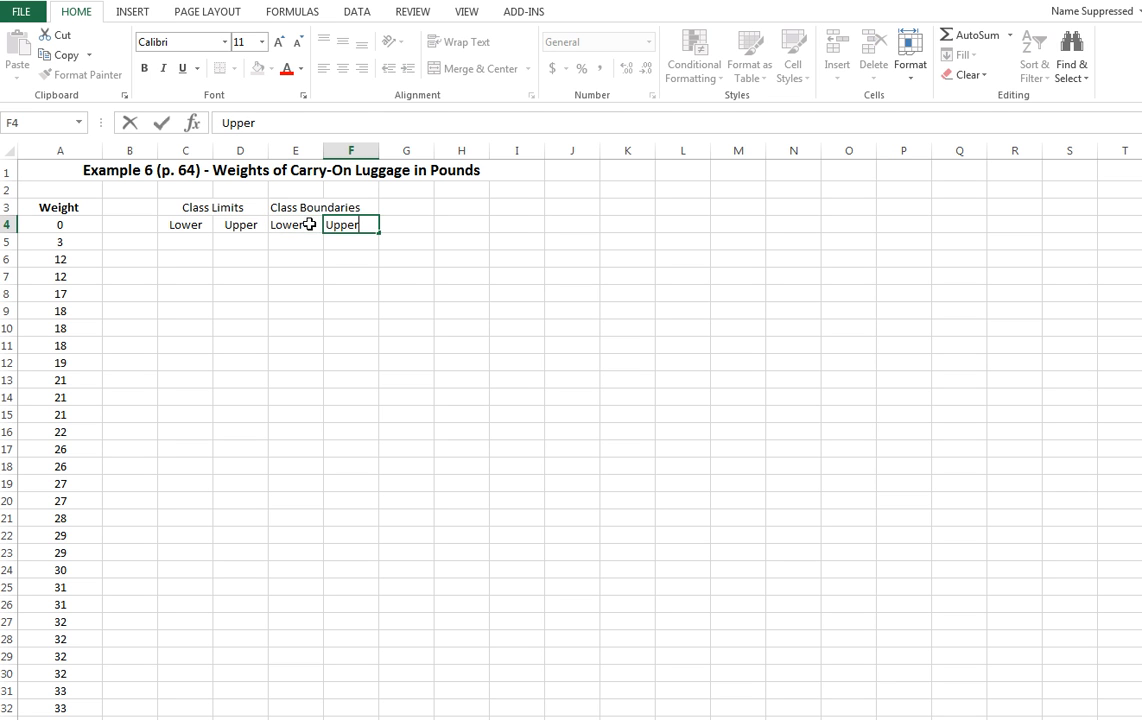
click(375, 309)
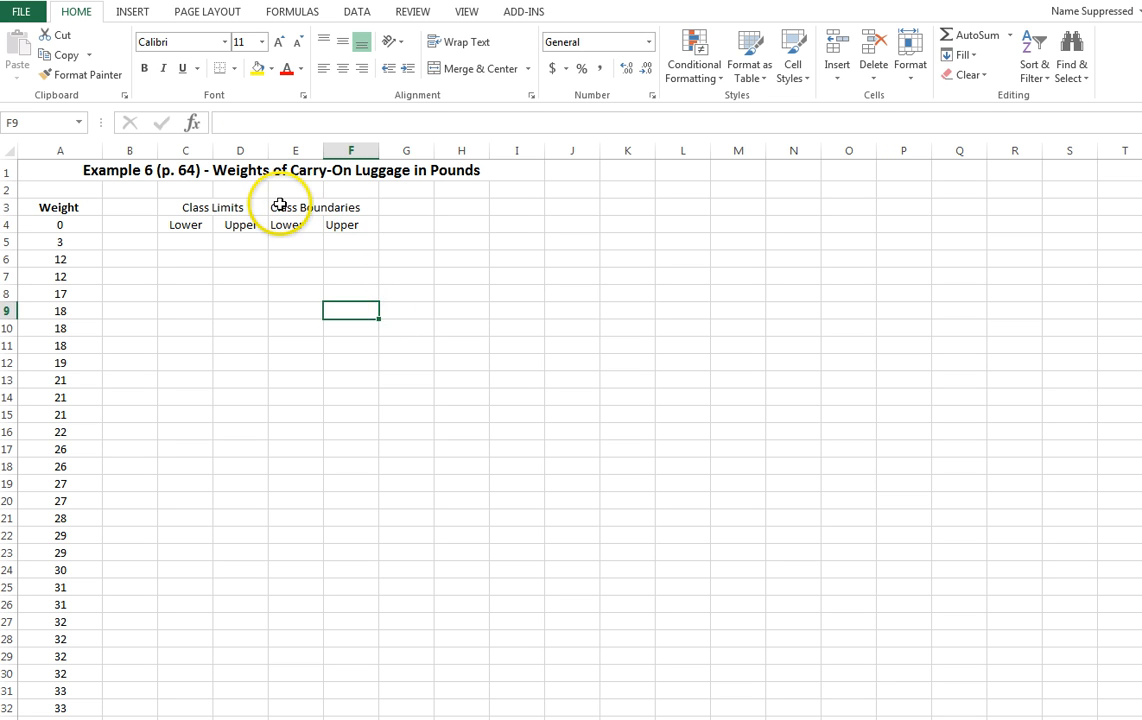
drag(280, 204, 334, 224)
click(344, 68)
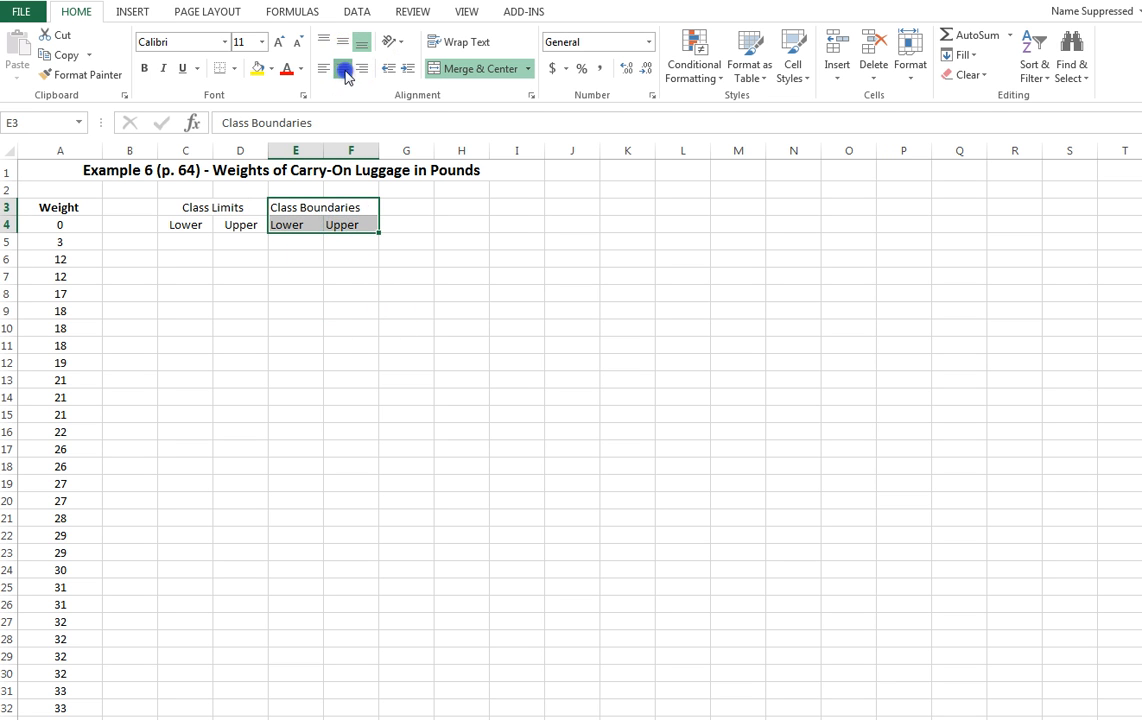
click(395, 348)
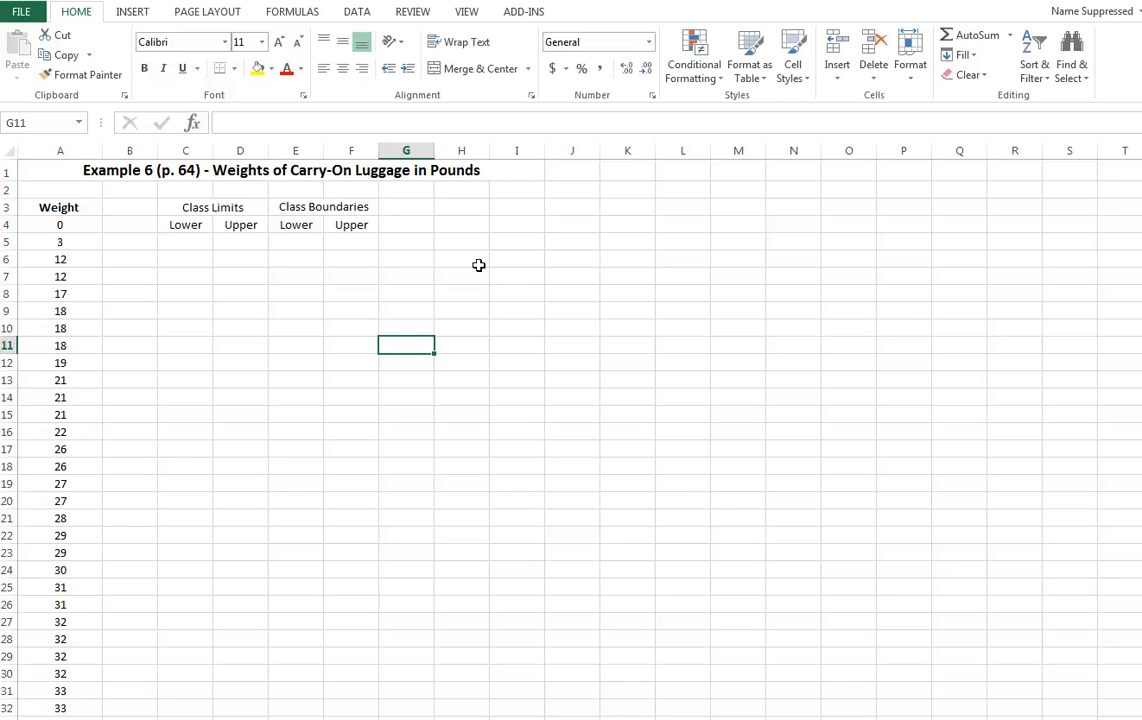
Step: Number the classes 1 through 6 down cells B5:B10
click(137, 242)
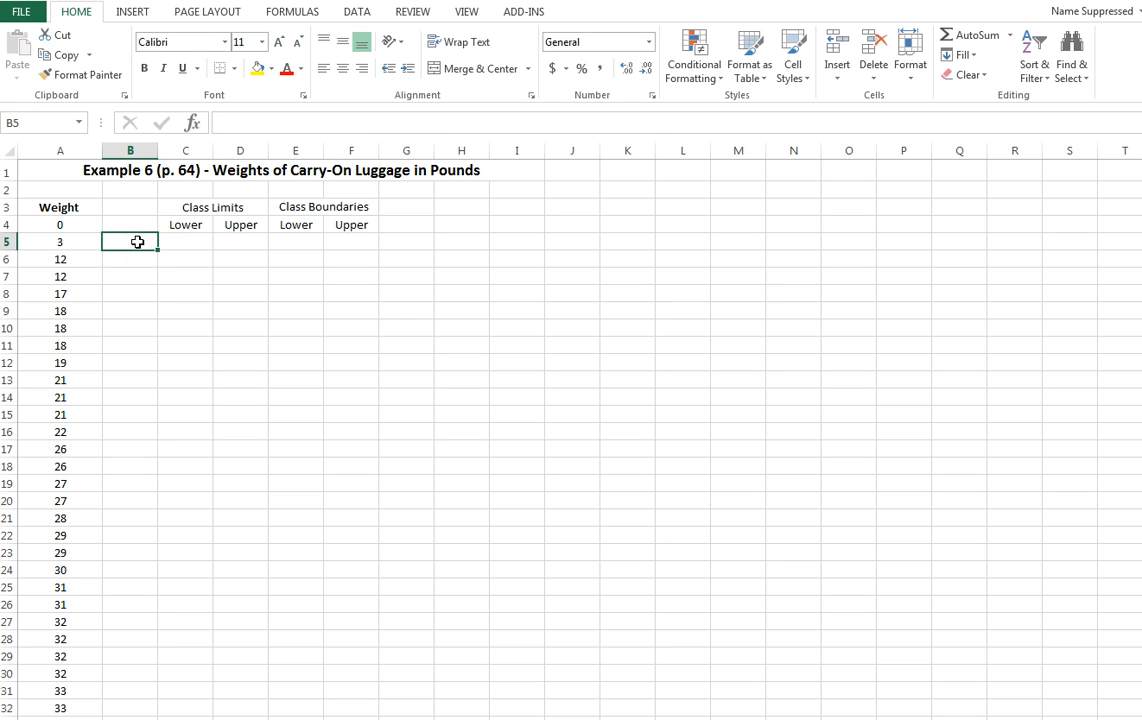
text(1)
key(Return)
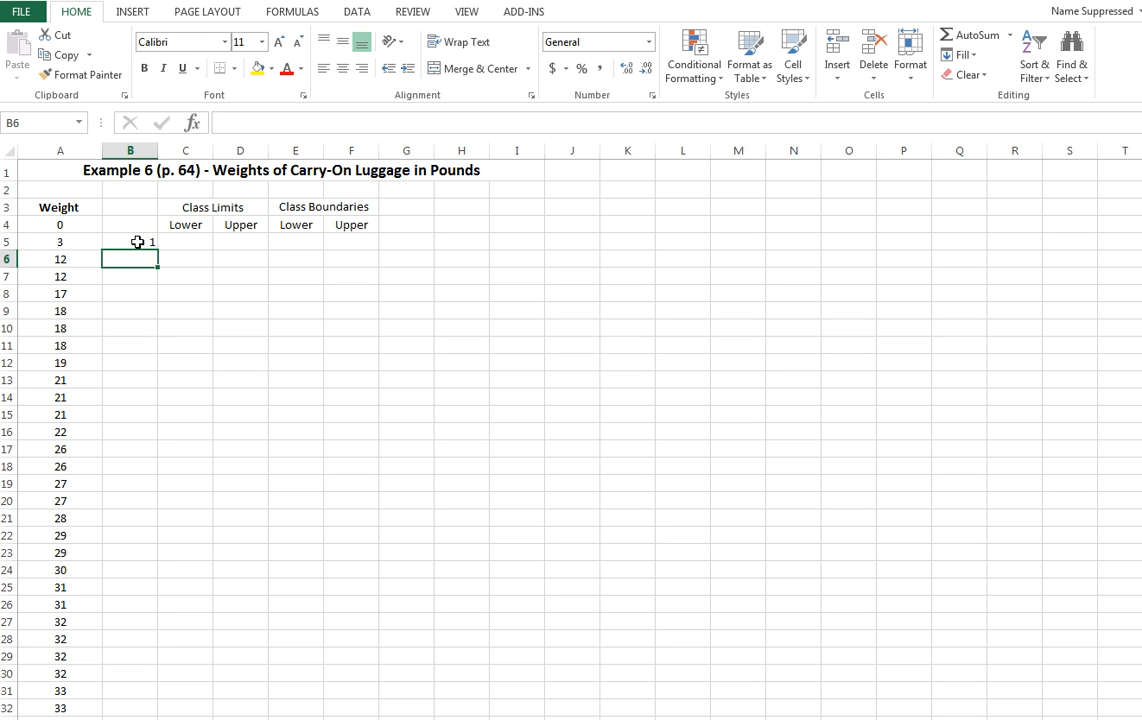
text(2)
key(Return)
text(3)
key(Return)
text(4)
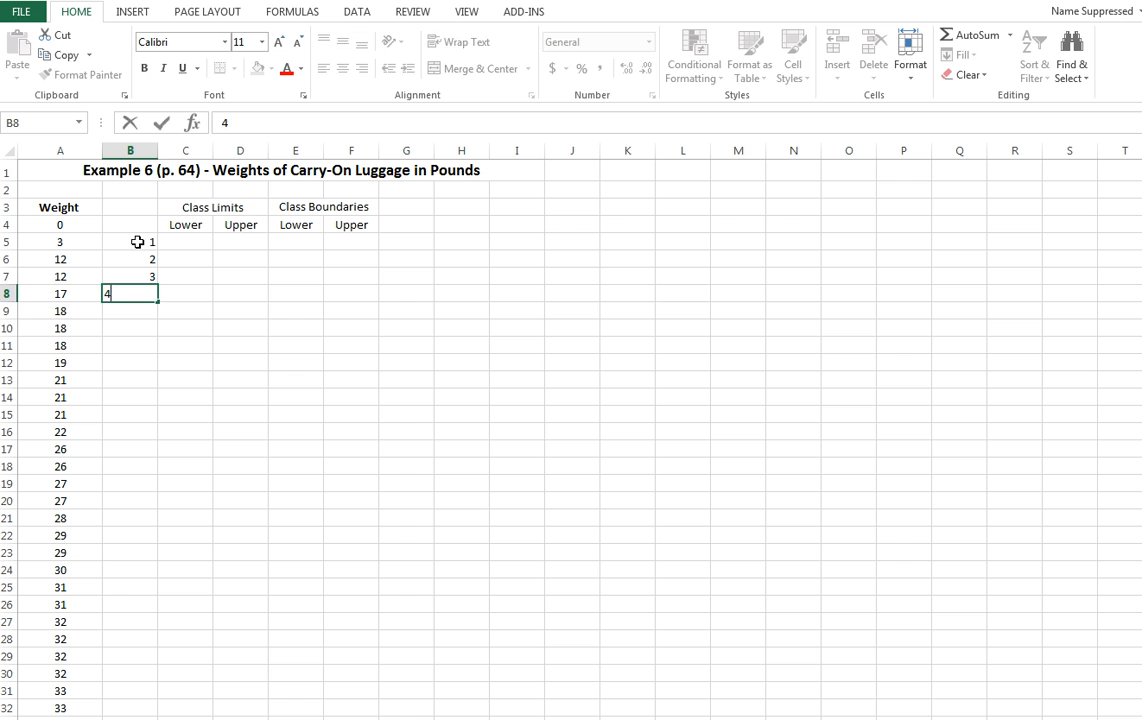
key(Return)
text(5)
key(Return)
text(6)
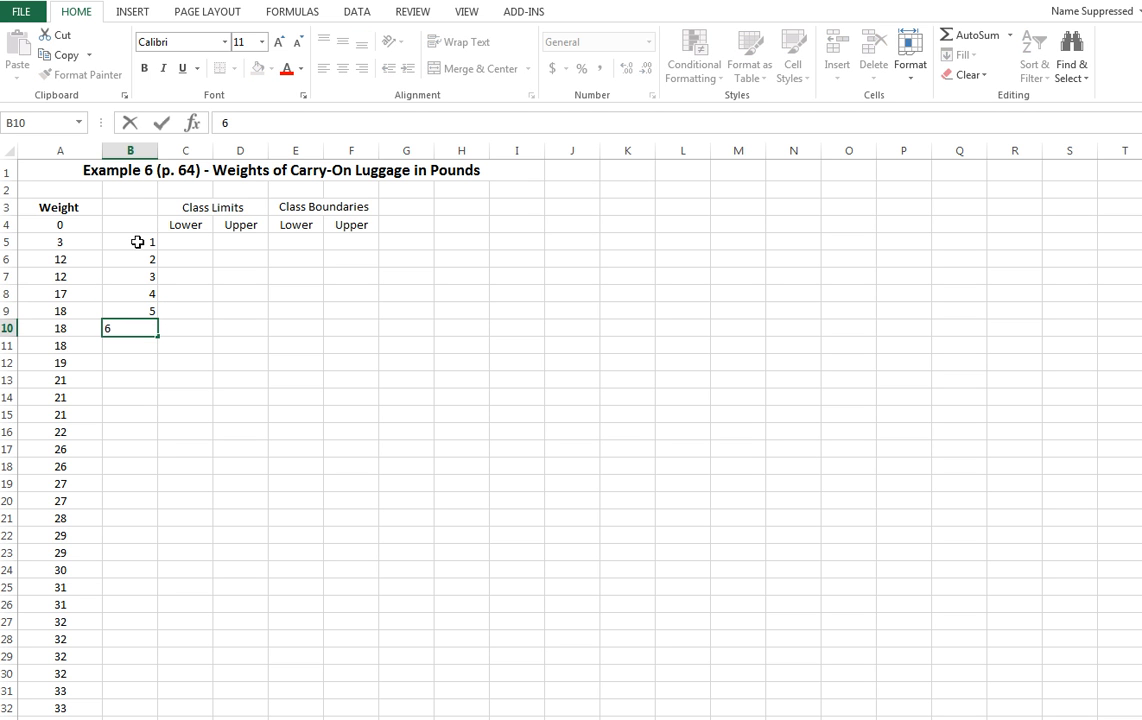
key(Return)
Step: Center the class numbers in cells B5:B10
drag(137, 242, 142, 328)
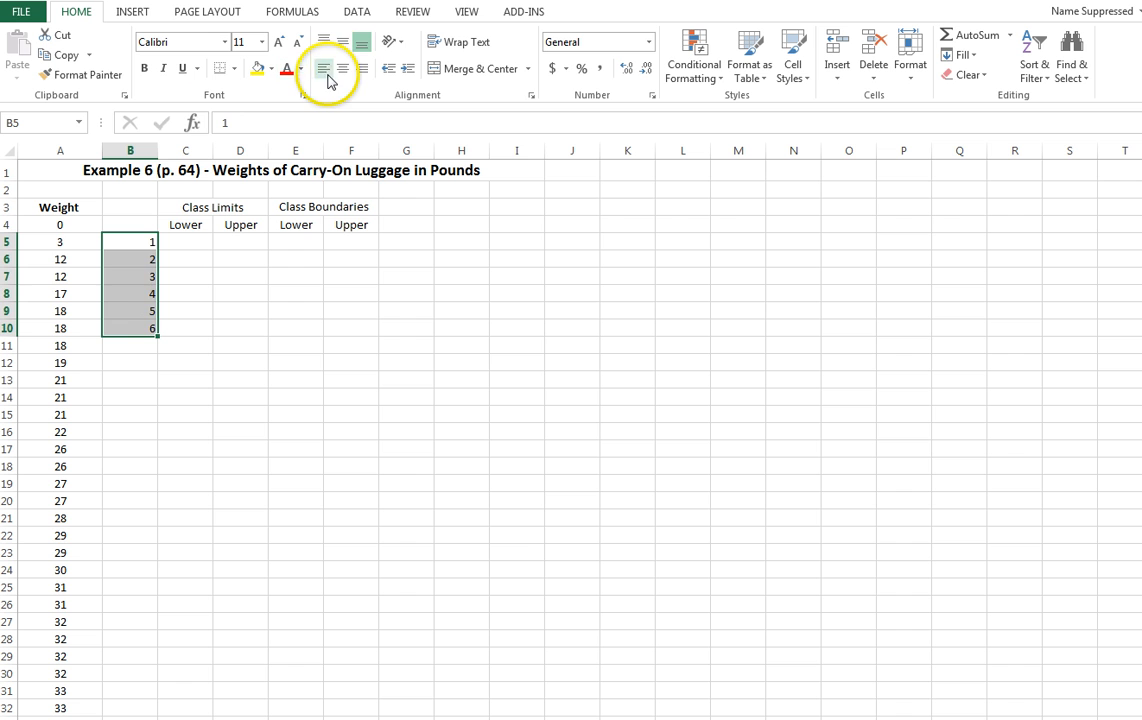
click(342, 68)
click(339, 318)
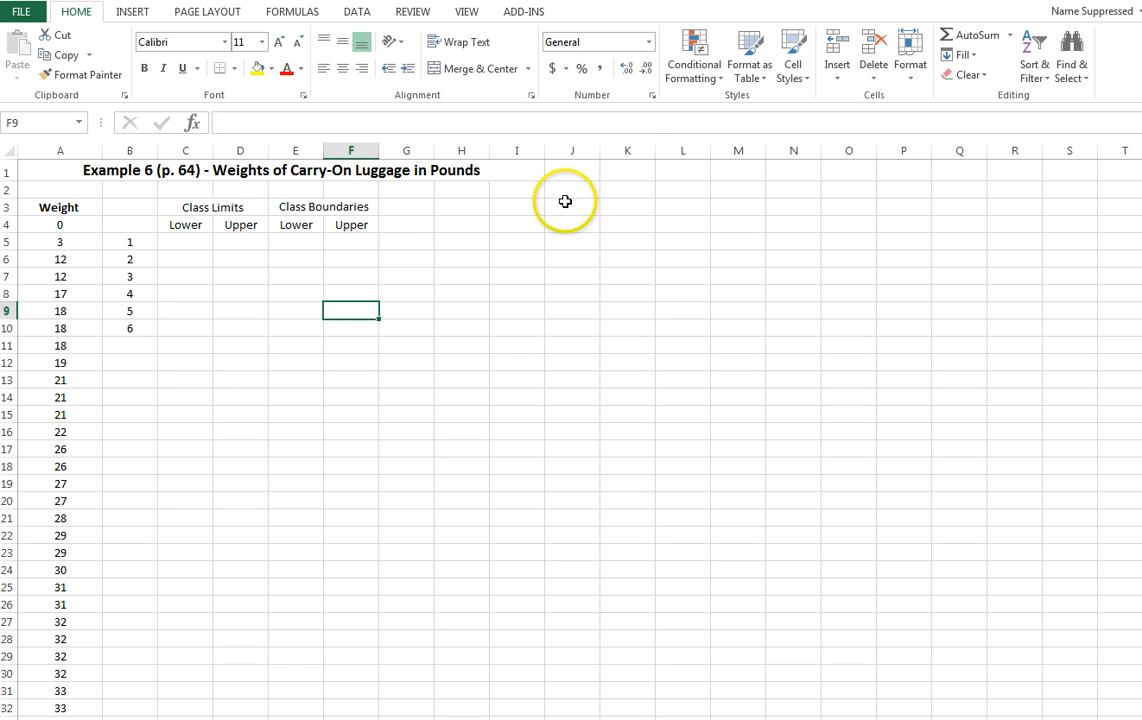
Step: Widen column K and enter the label "Class Width" in K2
click(625, 189)
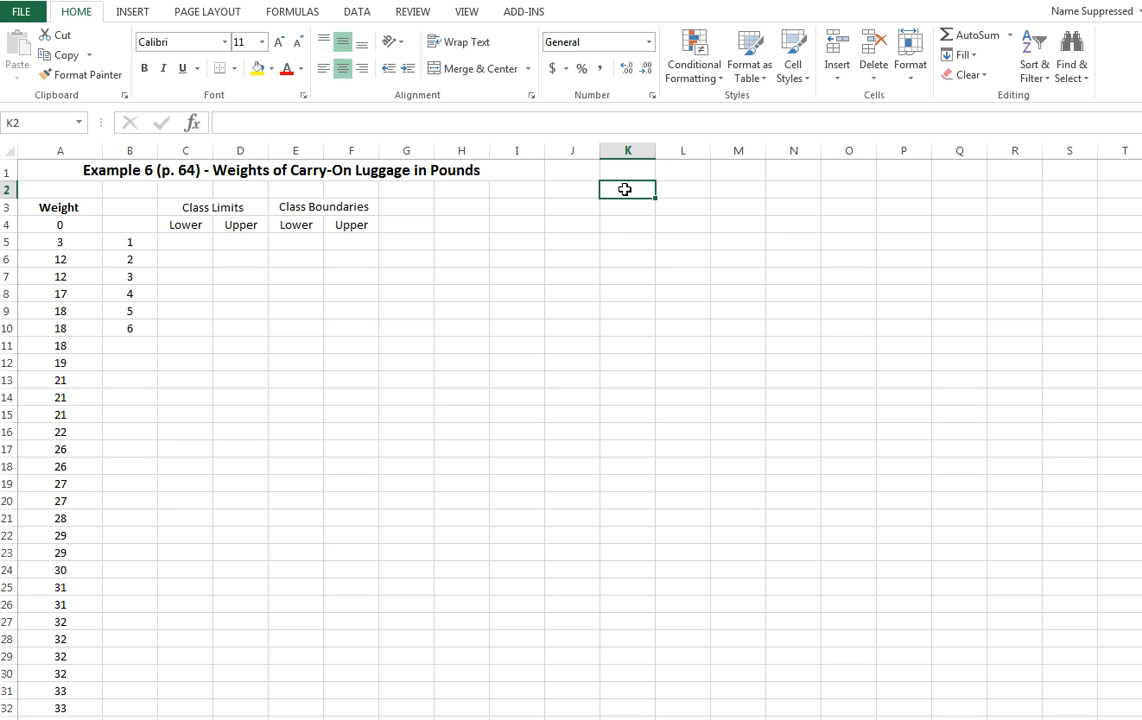
drag(658, 151, 688, 151)
click(675, 190)
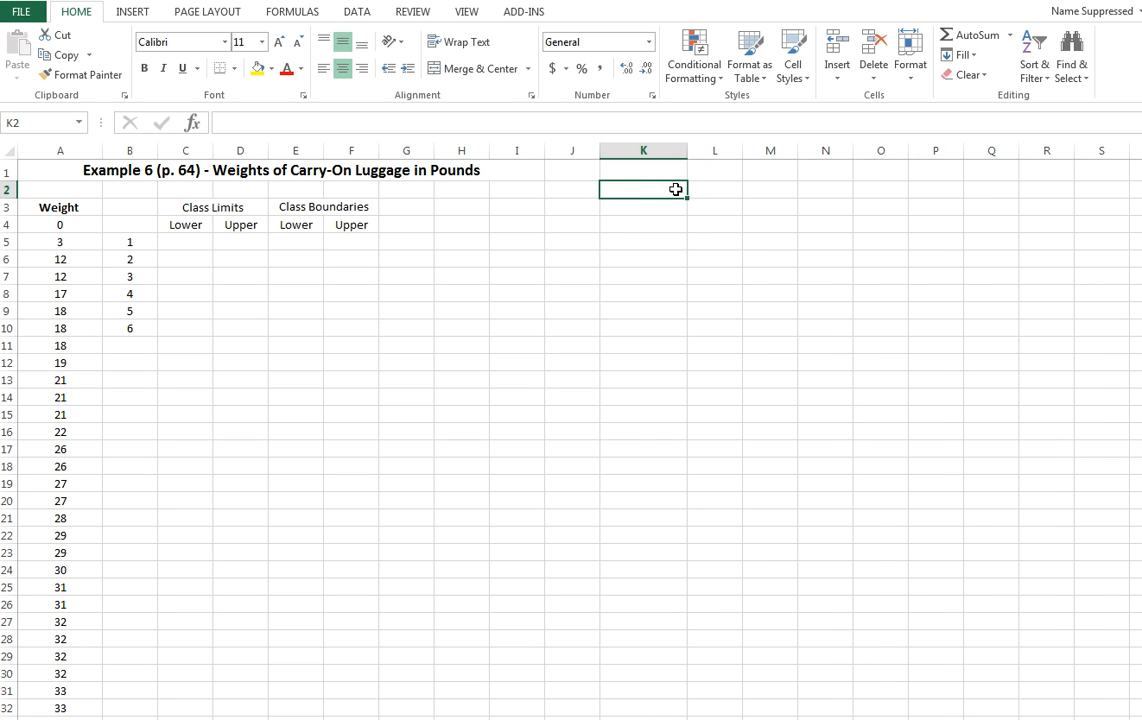
text(Class Width)
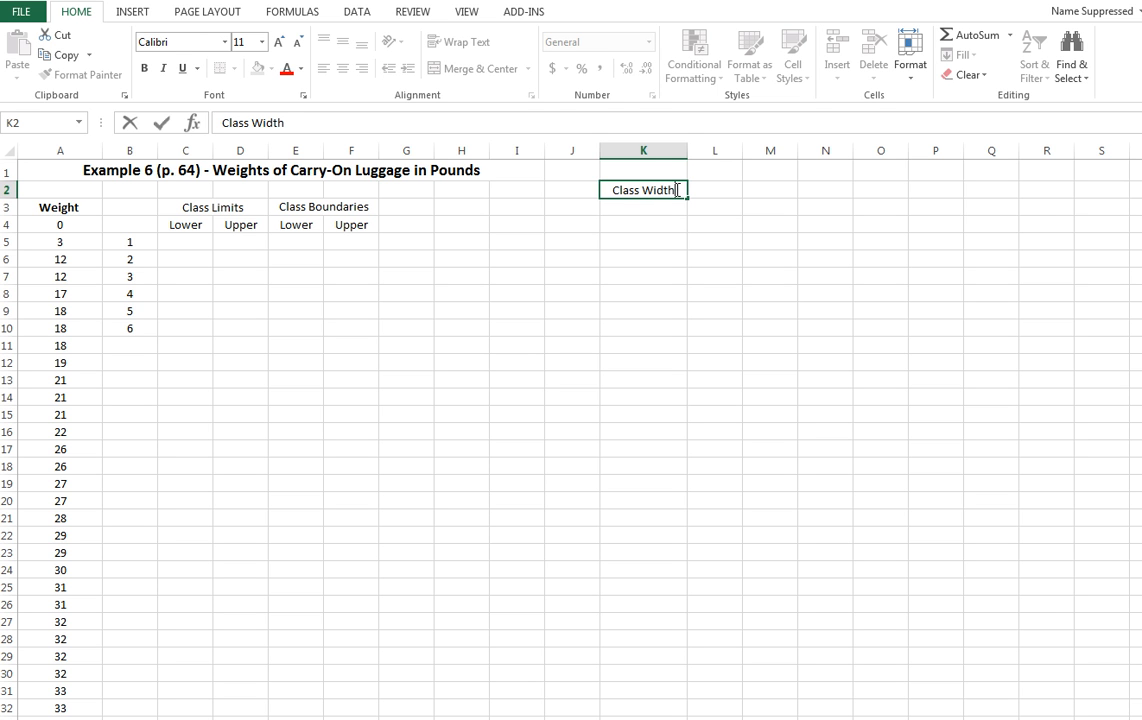
Step: Calculate the class width in L2 with the formula =(A43-A4)/6
click(714, 193)
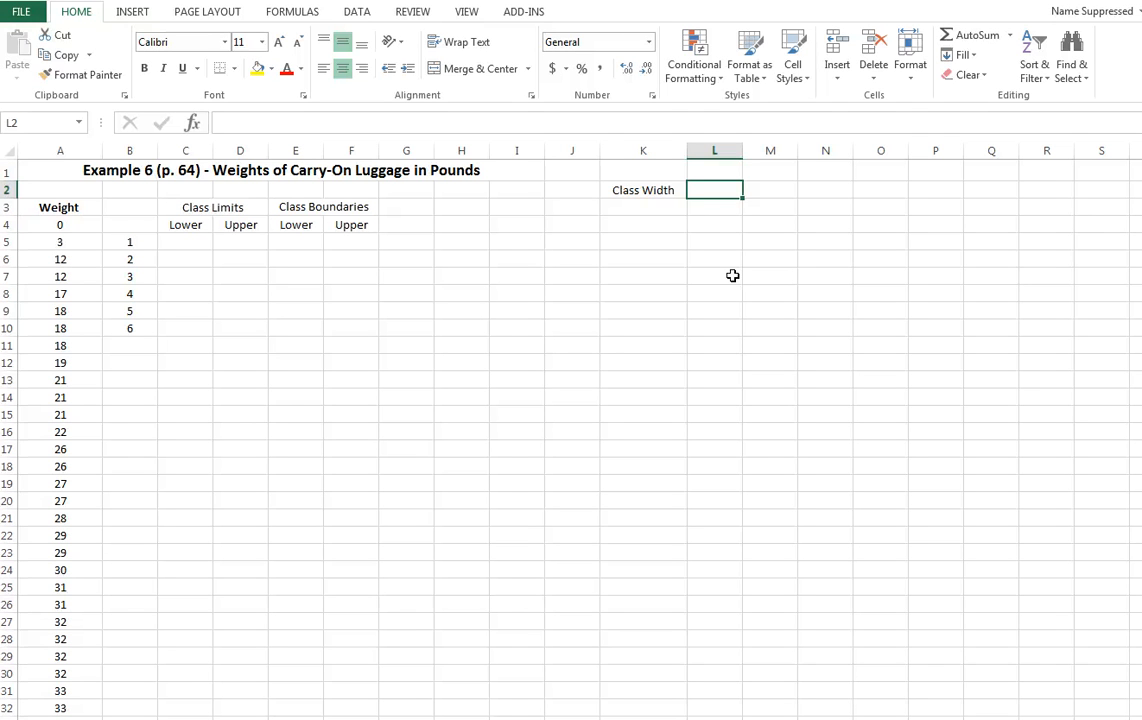
click(729, 192)
text(=)
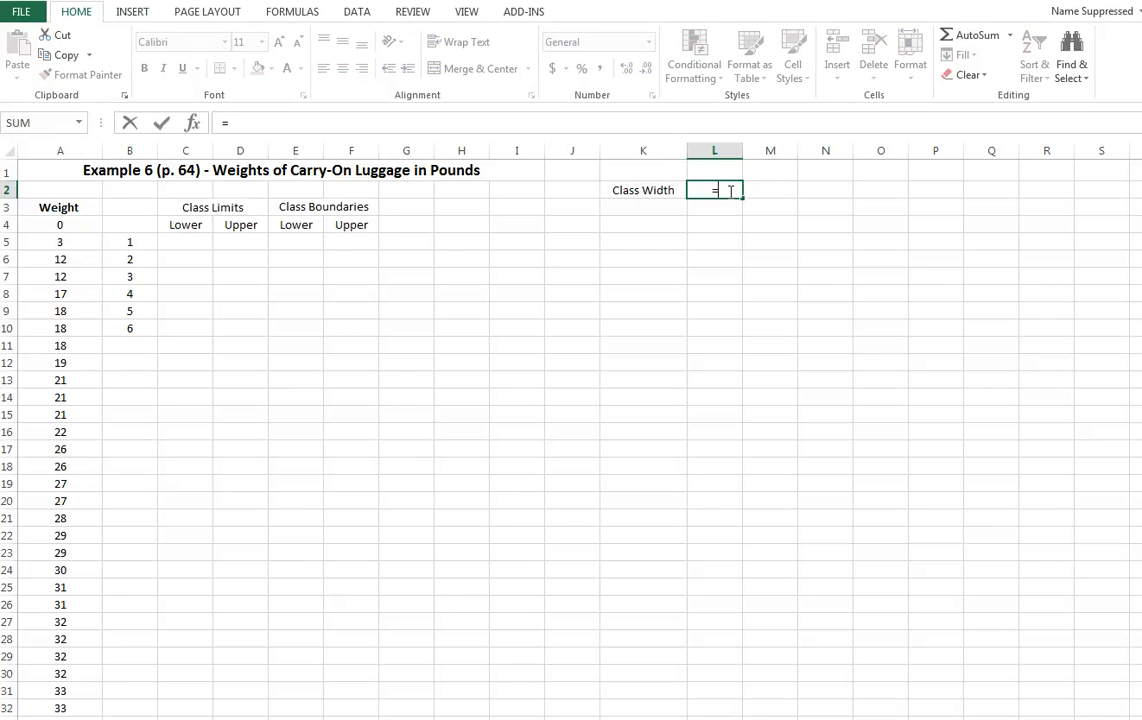
text(()
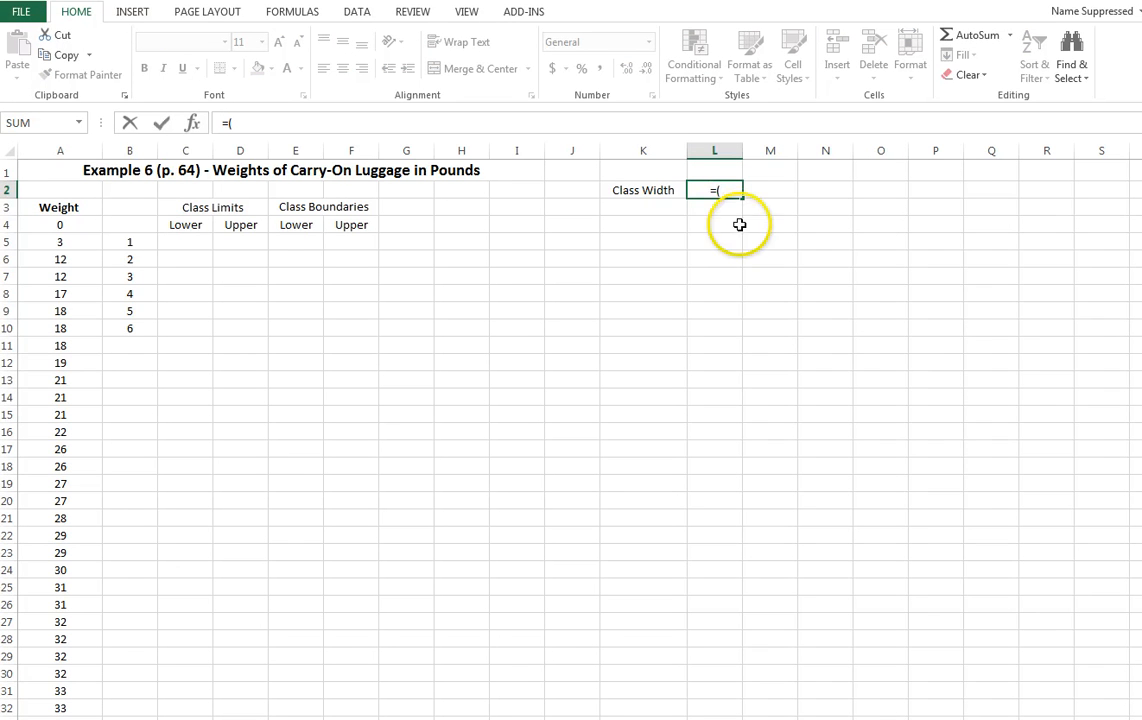
drag(1141, 208, 1141, 212)
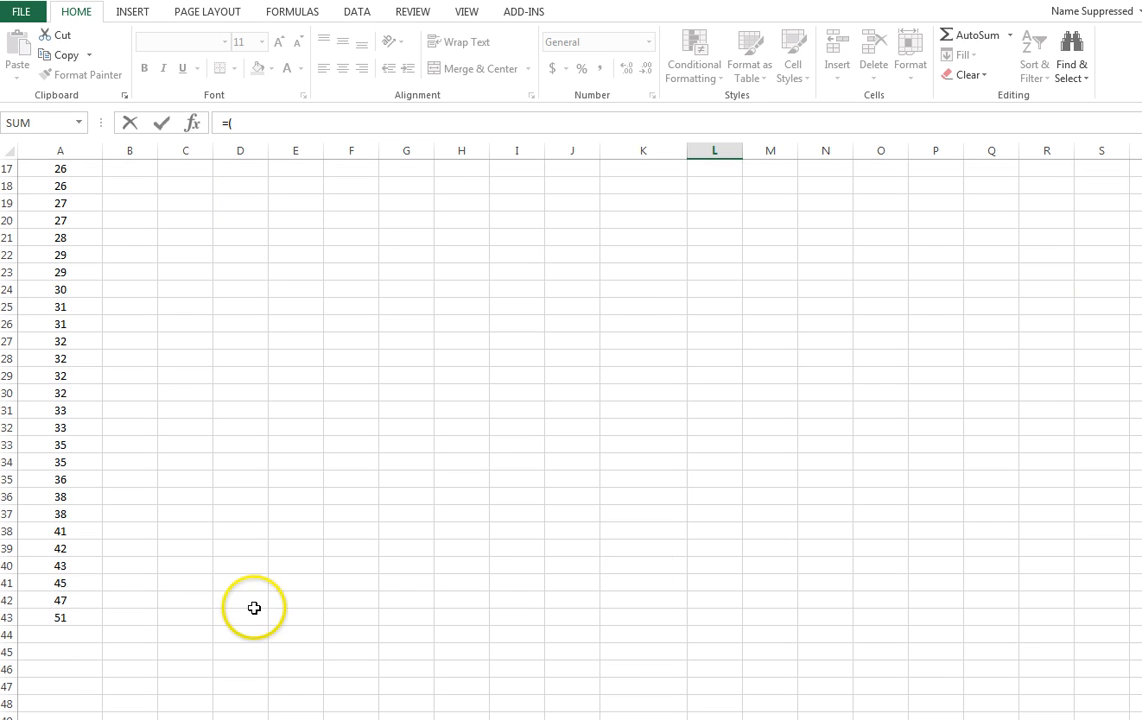
click(62, 620)
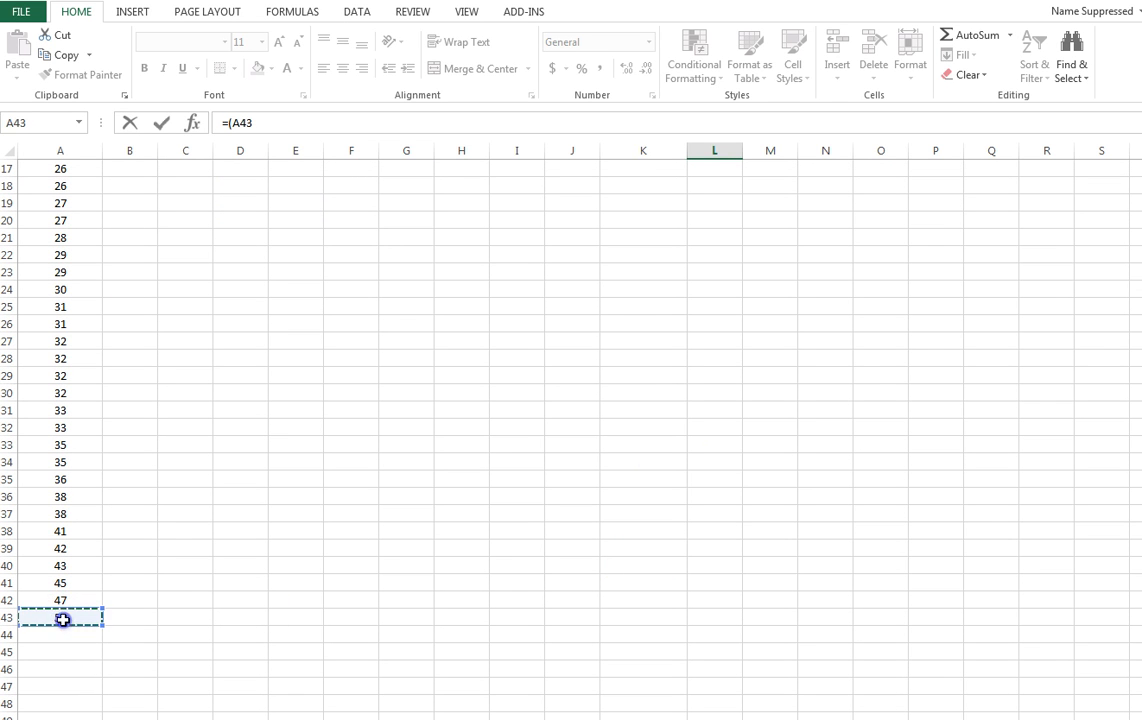
drag(1141, 250, 1141, 240)
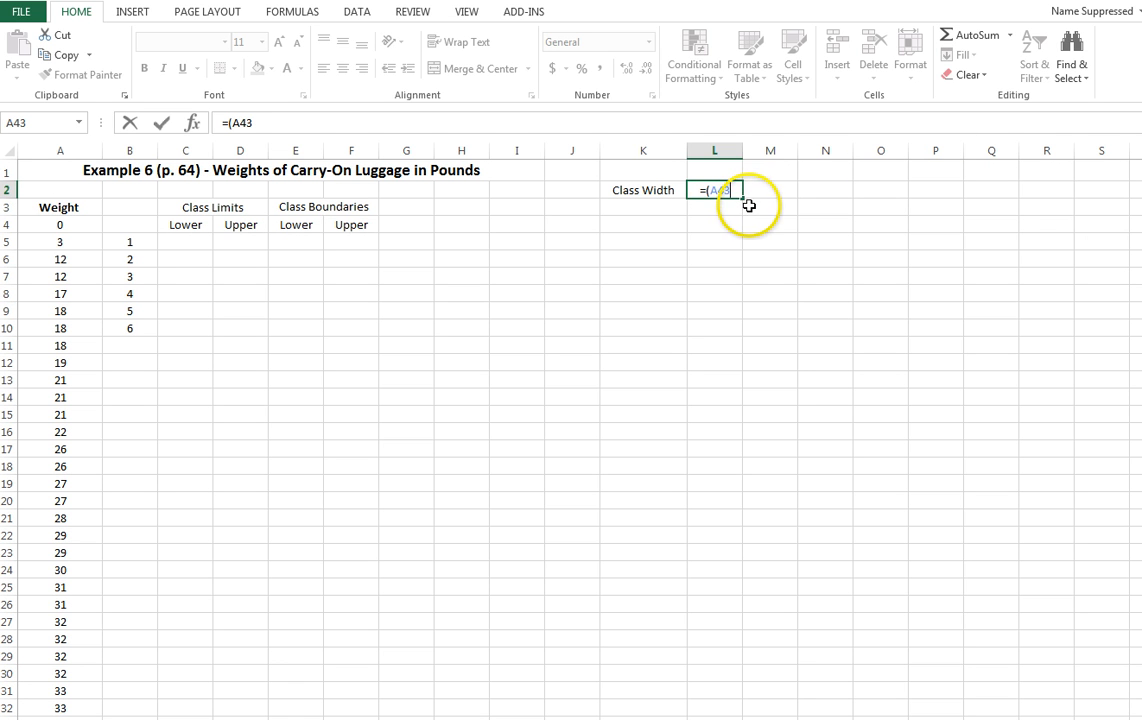
drag(1141, 214, 1141, 220)
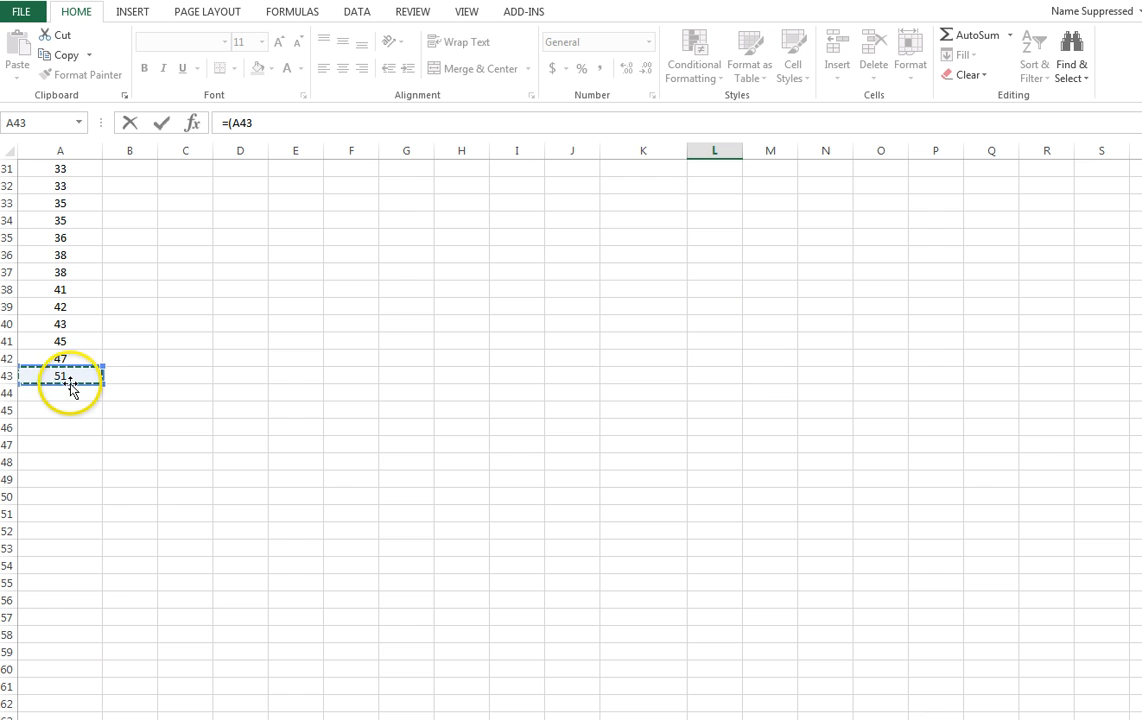
drag(1141, 220, 1141, 165)
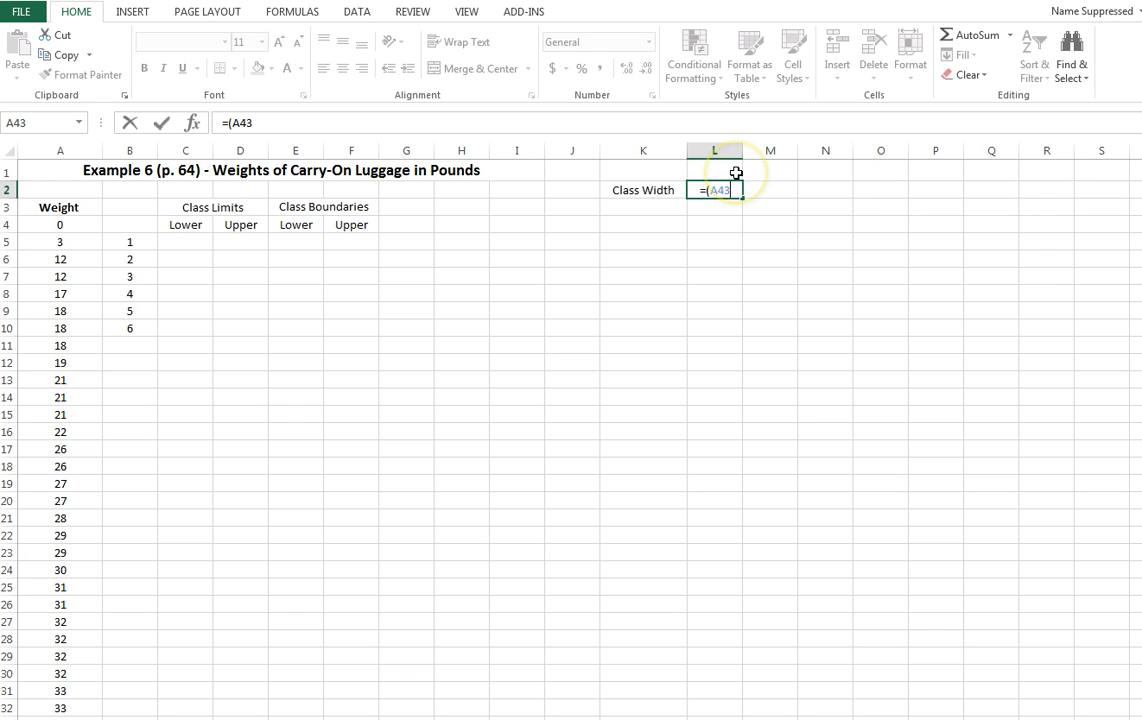
text(-)
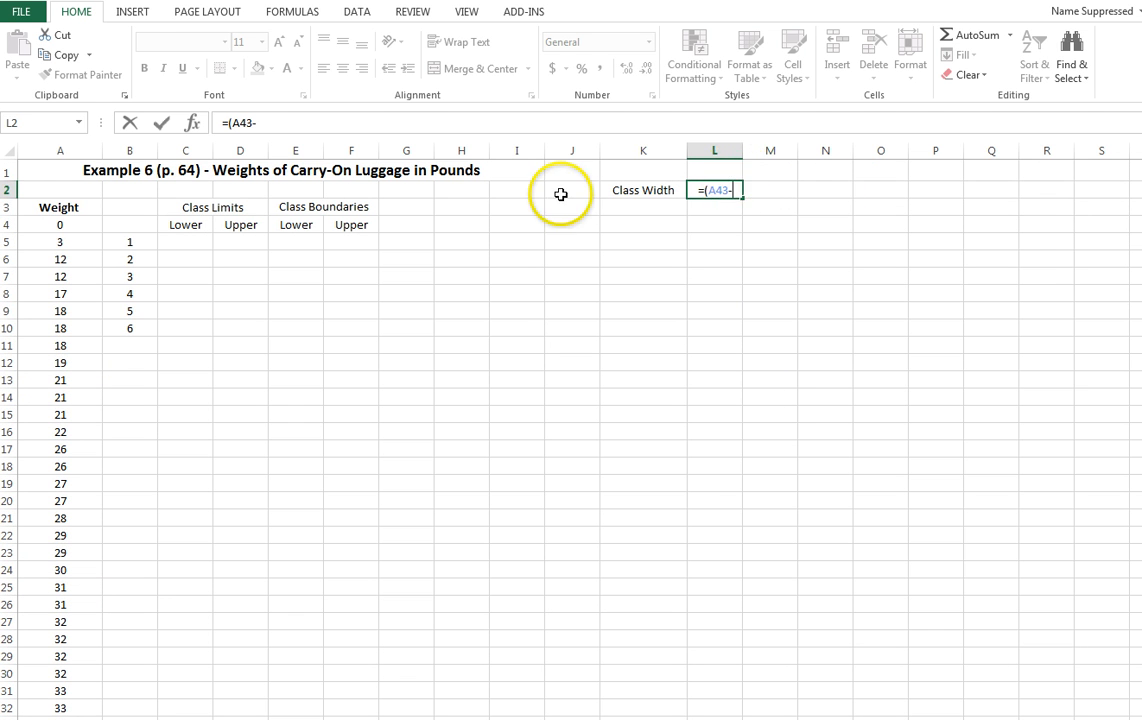
click(58, 225)
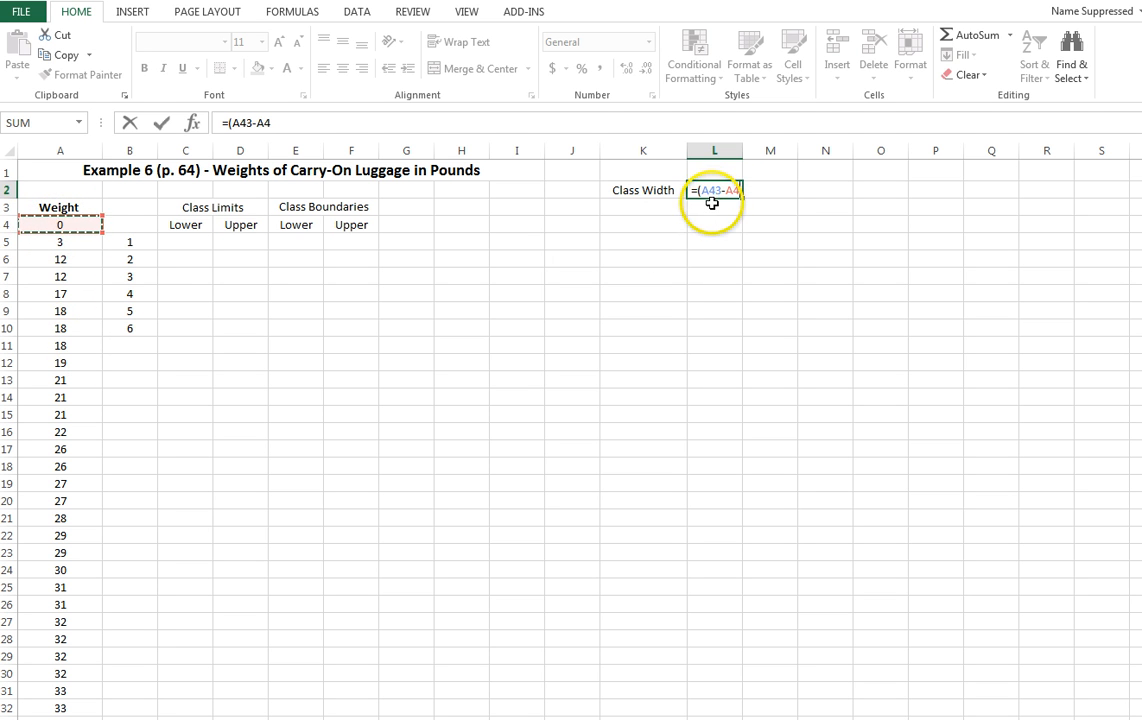
click(721, 190)
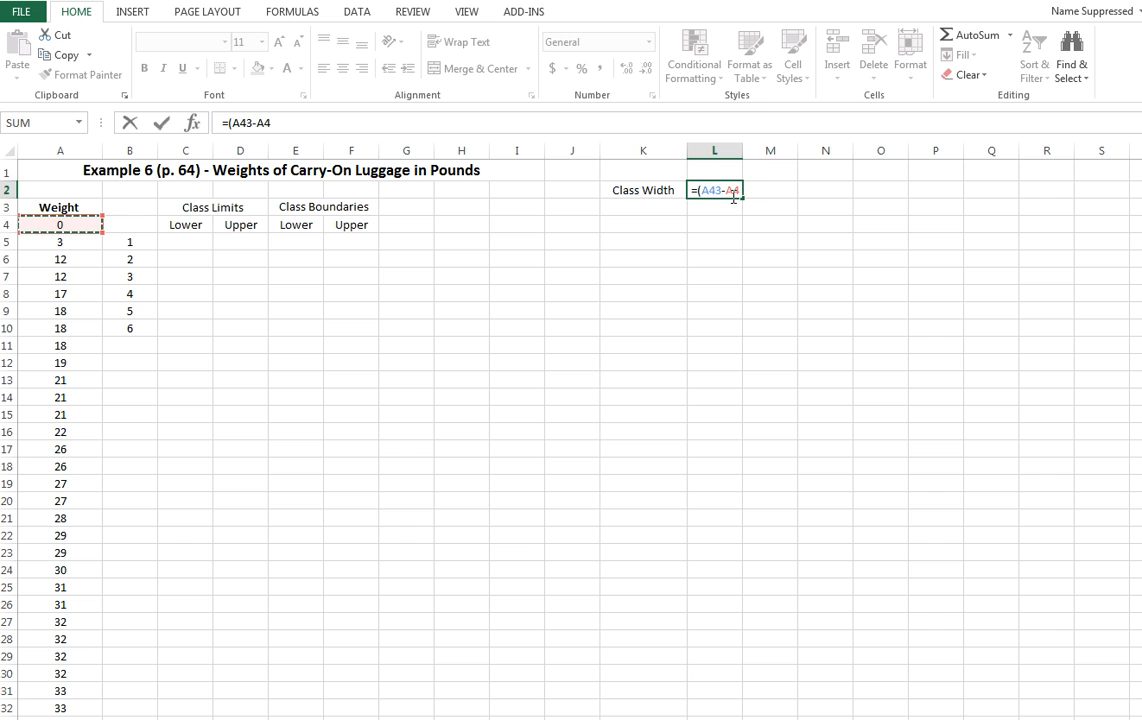
text())
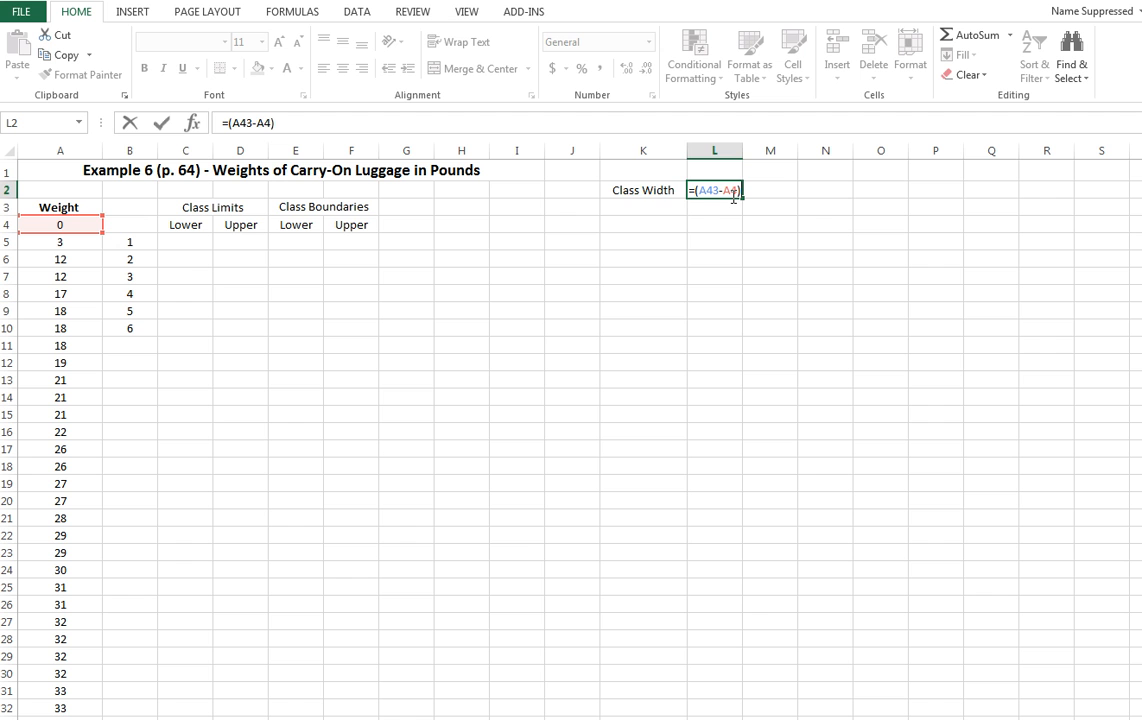
text(/)
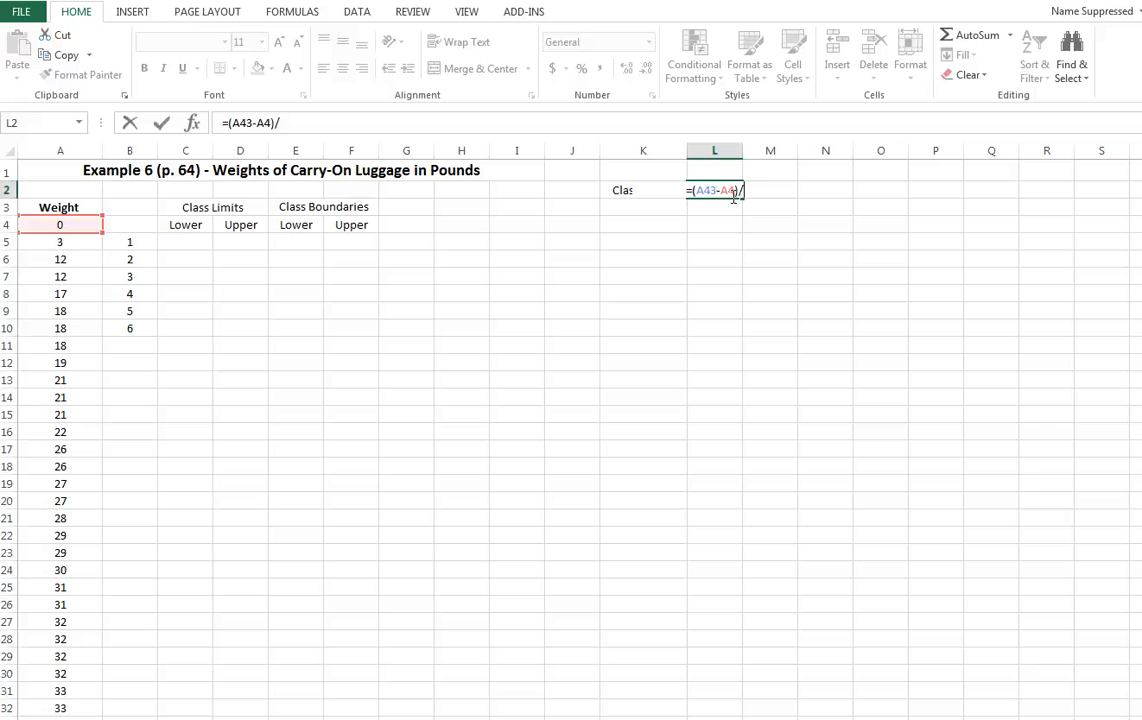
text(6)
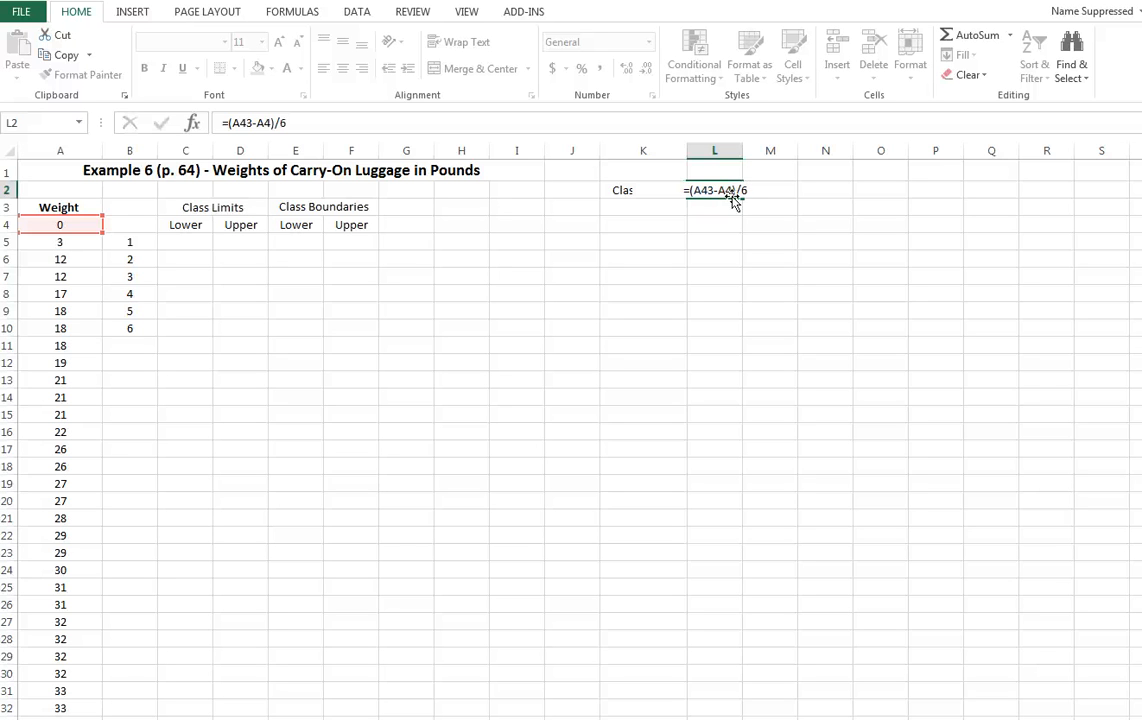
key(Return)
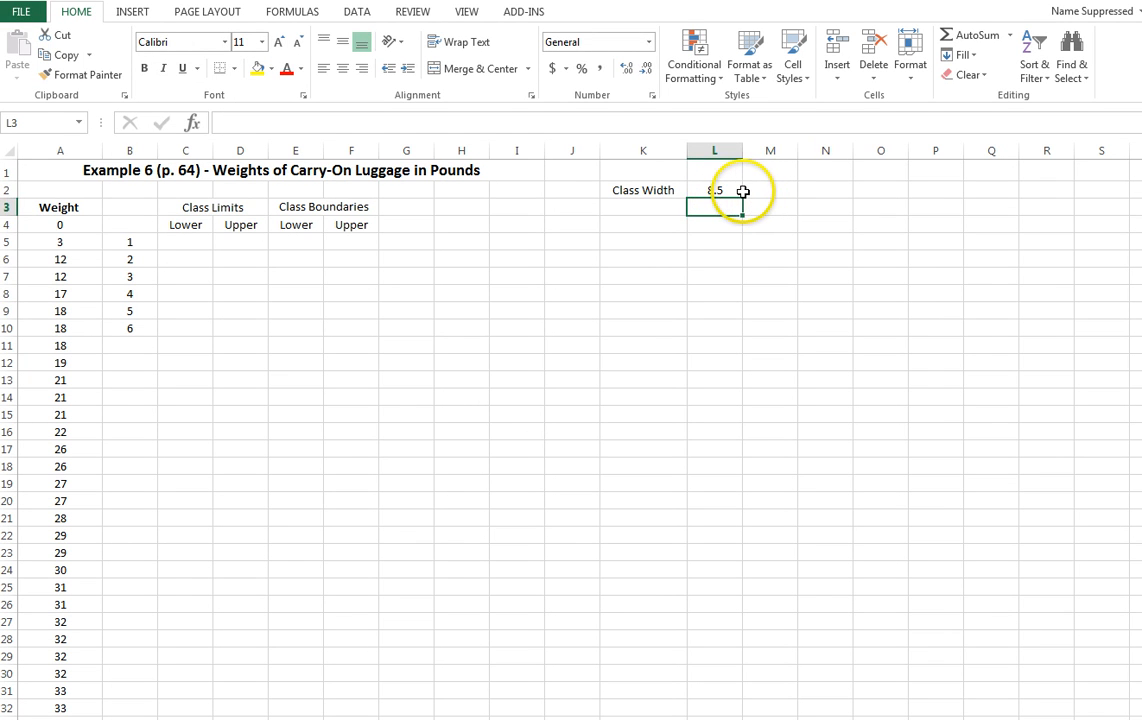
Step: Enter 9 in M2 as the rounded-up class width
click(748, 191)
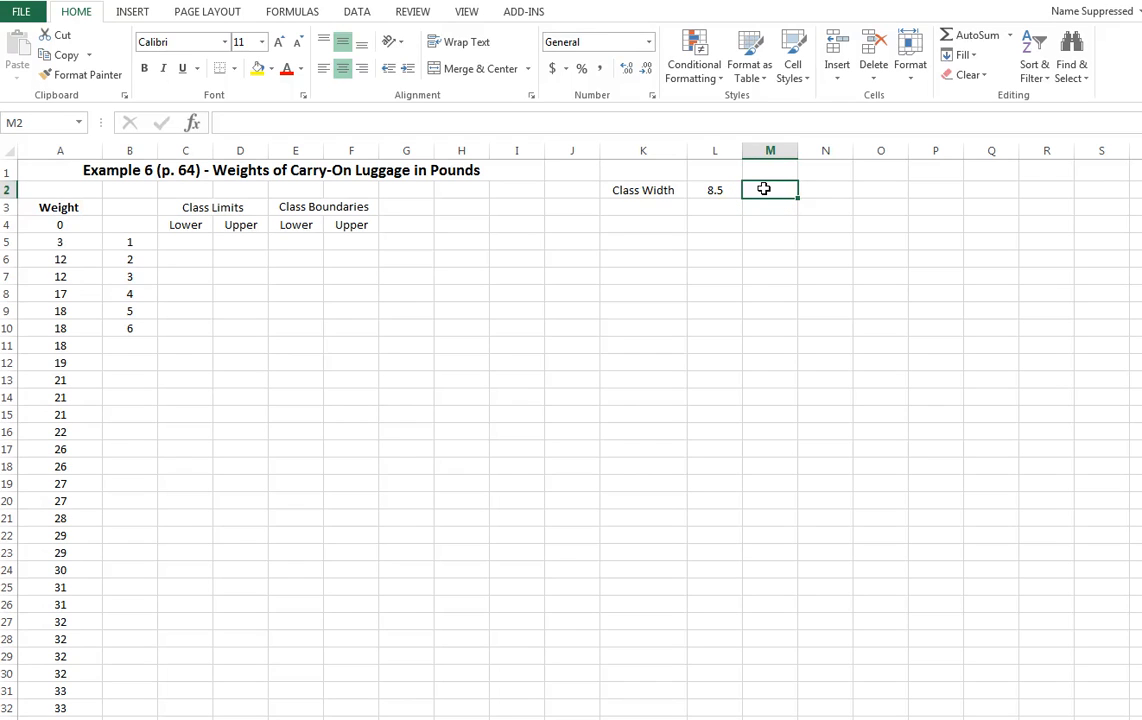
text(9)
key(Return)
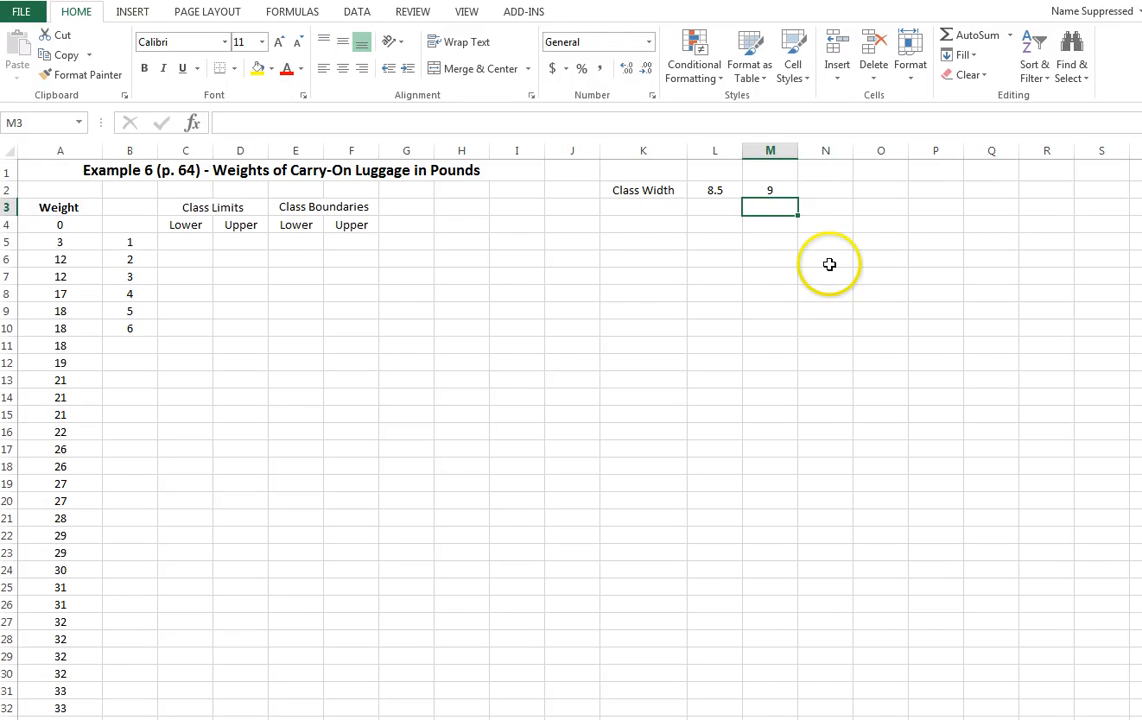
click(771, 189)
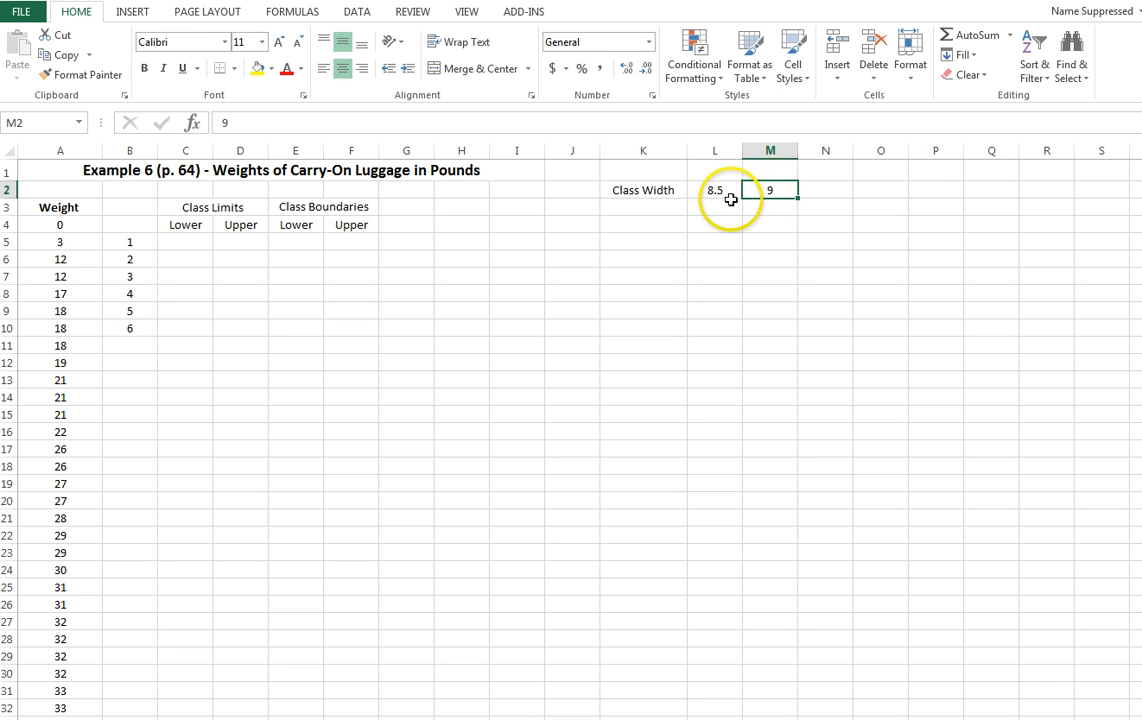
Step: Try to display the class width in L2 without decimals and remove the rounded value from M2
click(722, 190)
right_click(723, 190)
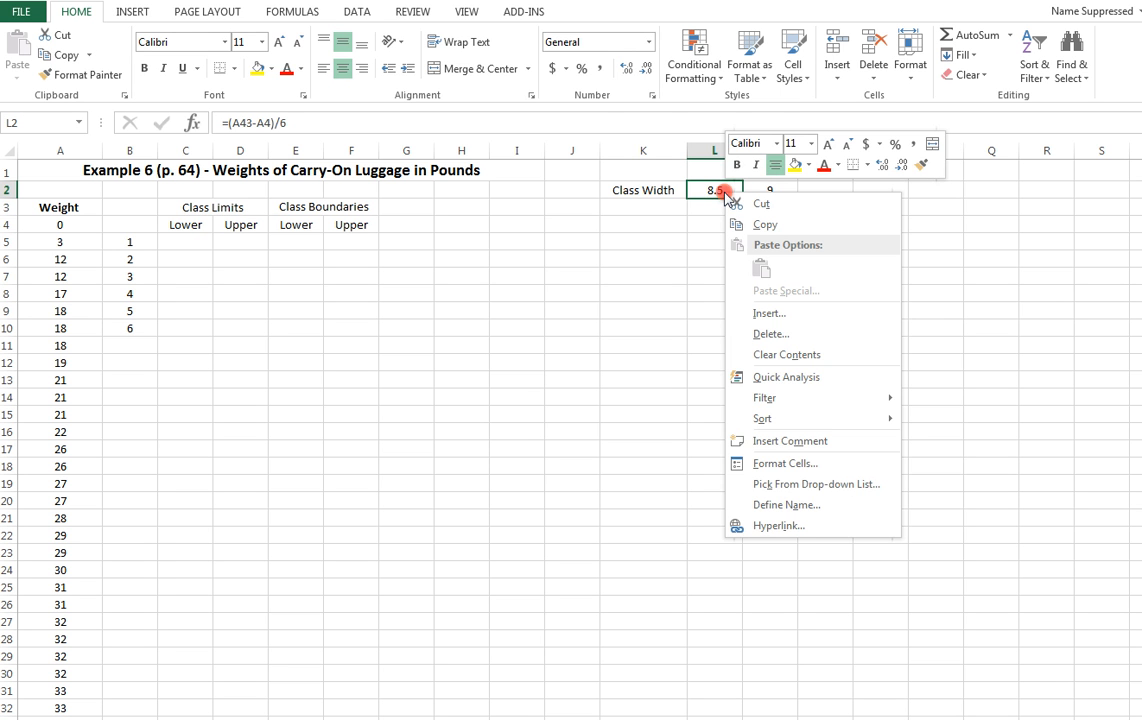
click(987, 242)
click(648, 70)
click(773, 195)
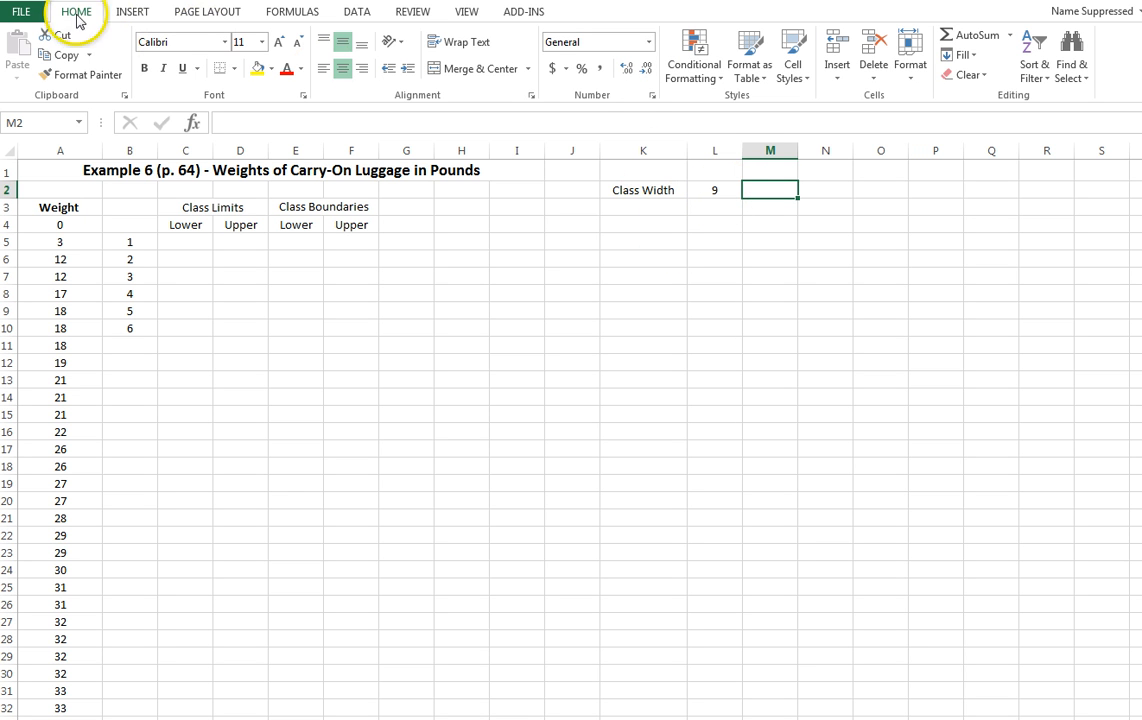
text(9)
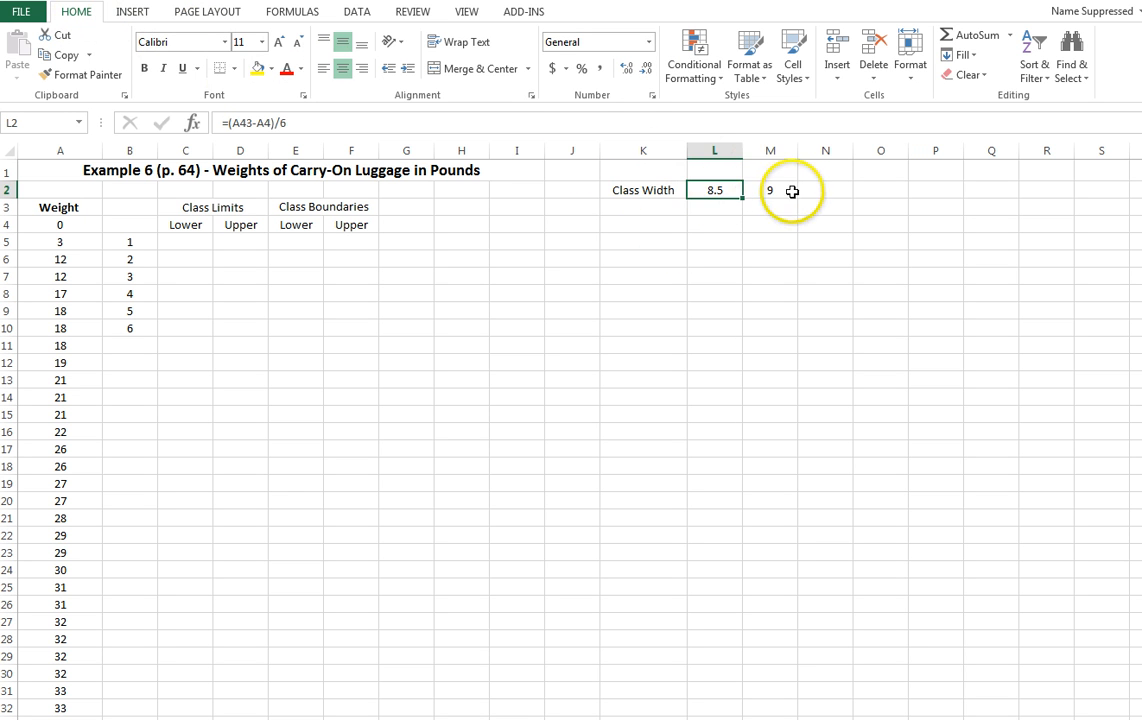
Step: Clear M2 and display the class width in L2 with no decimal places
click(788, 194)
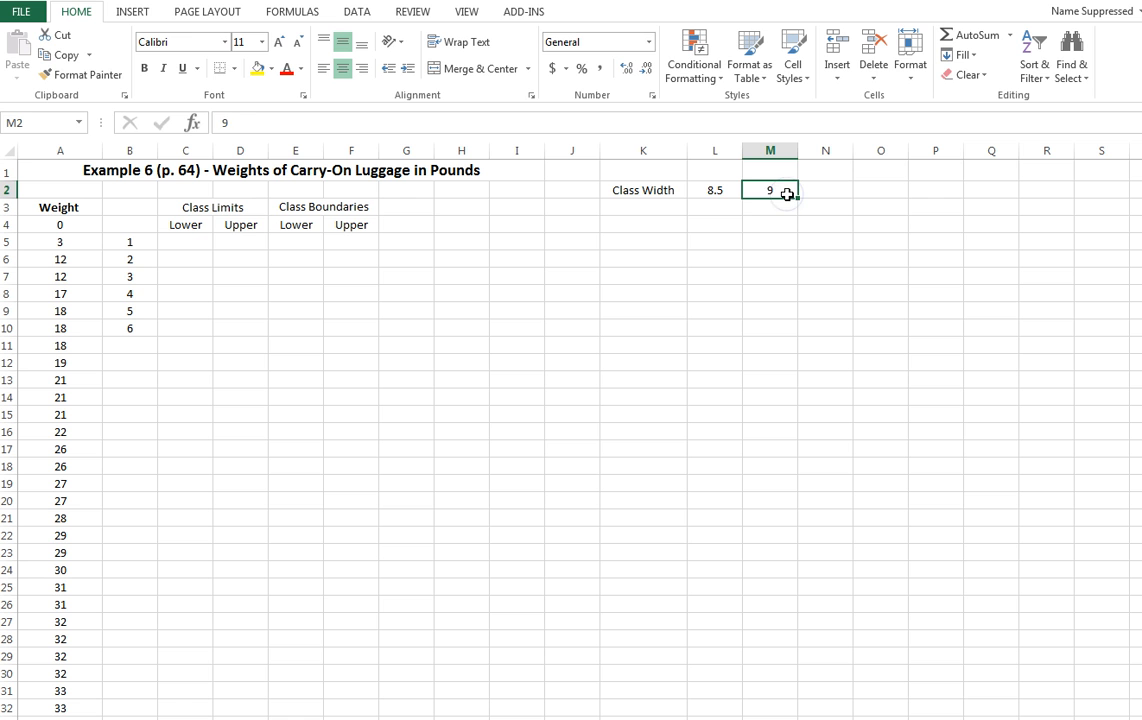
key(Delete)
click(724, 192)
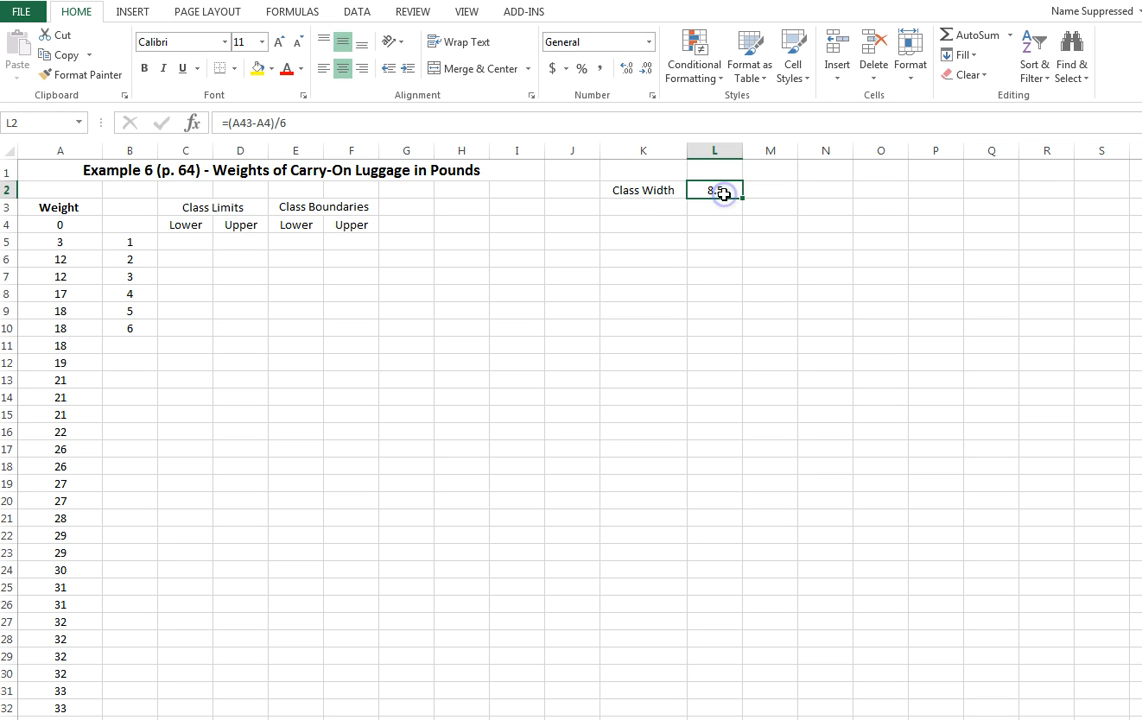
click(648, 76)
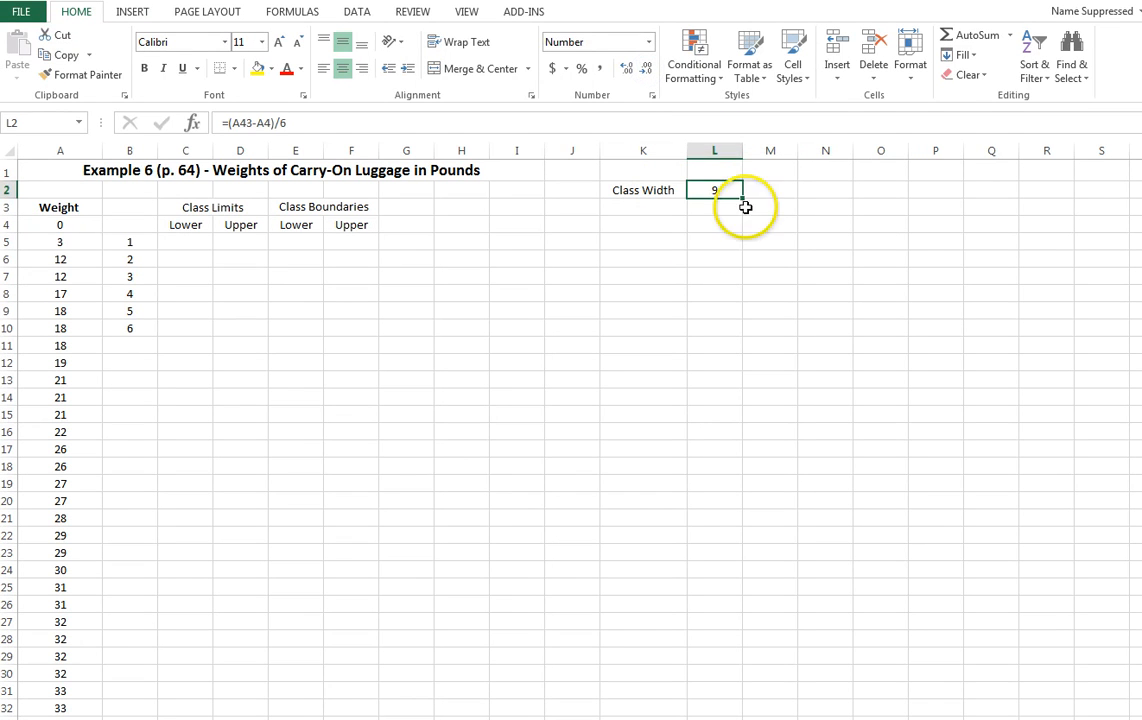
click(578, 418)
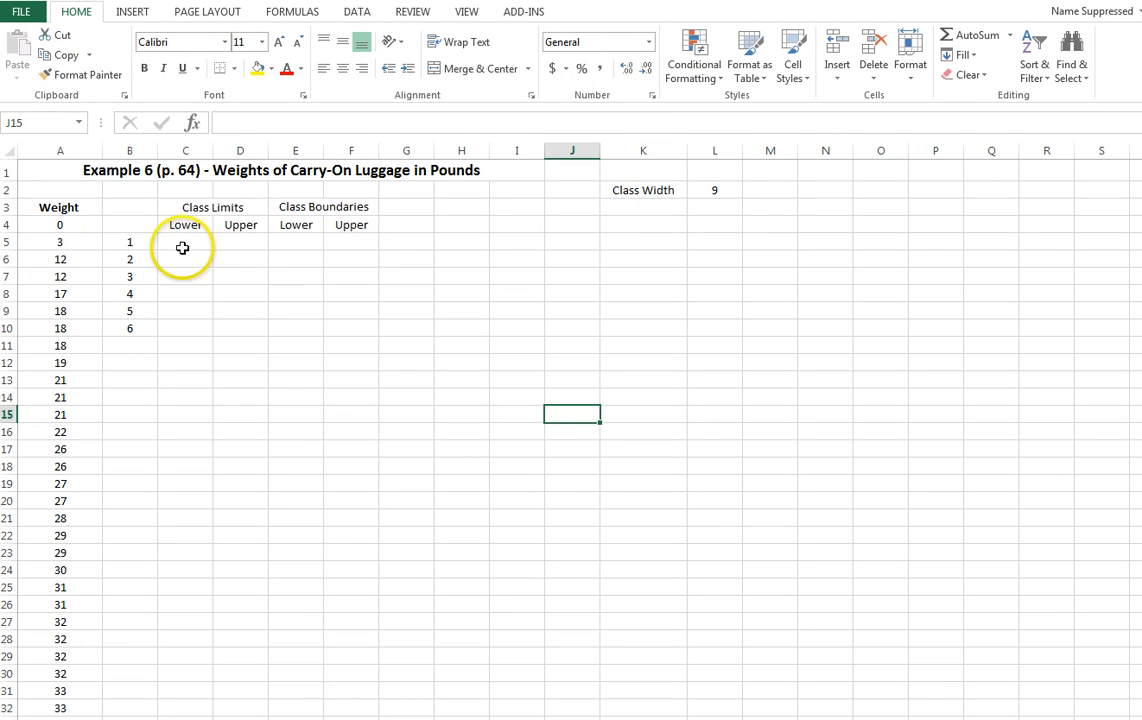
Step: Enter the lower class limits 0, 9 and 18 for the first three classes in C5:C7
click(185, 242)
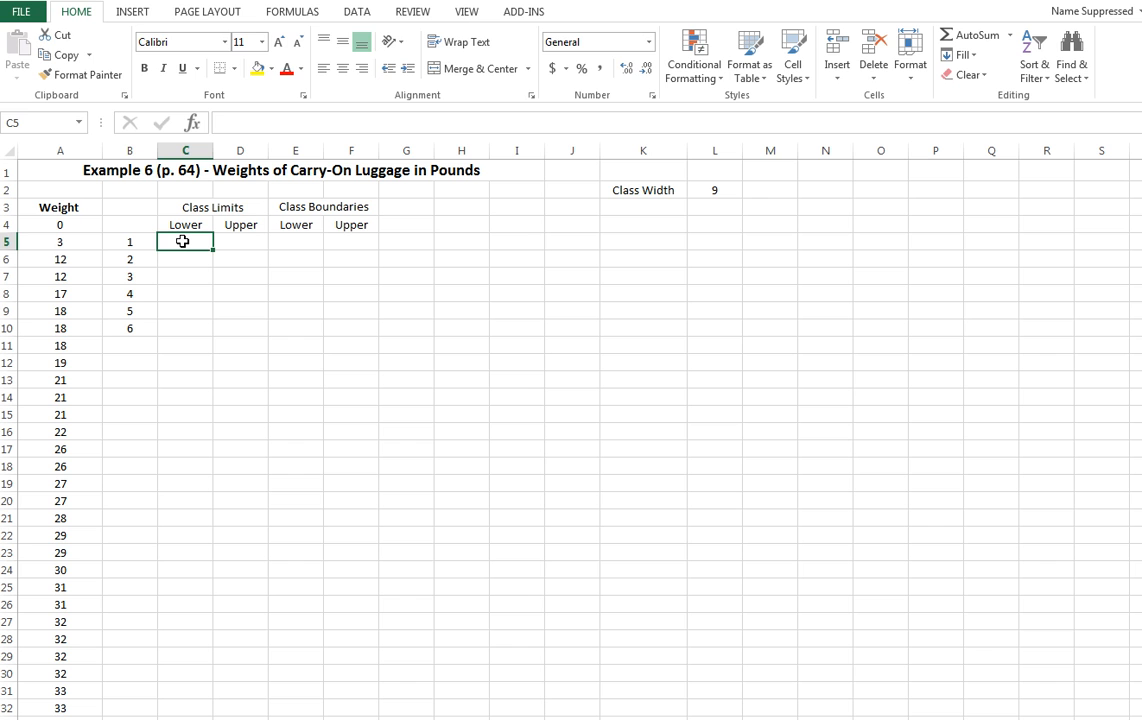
text(0)
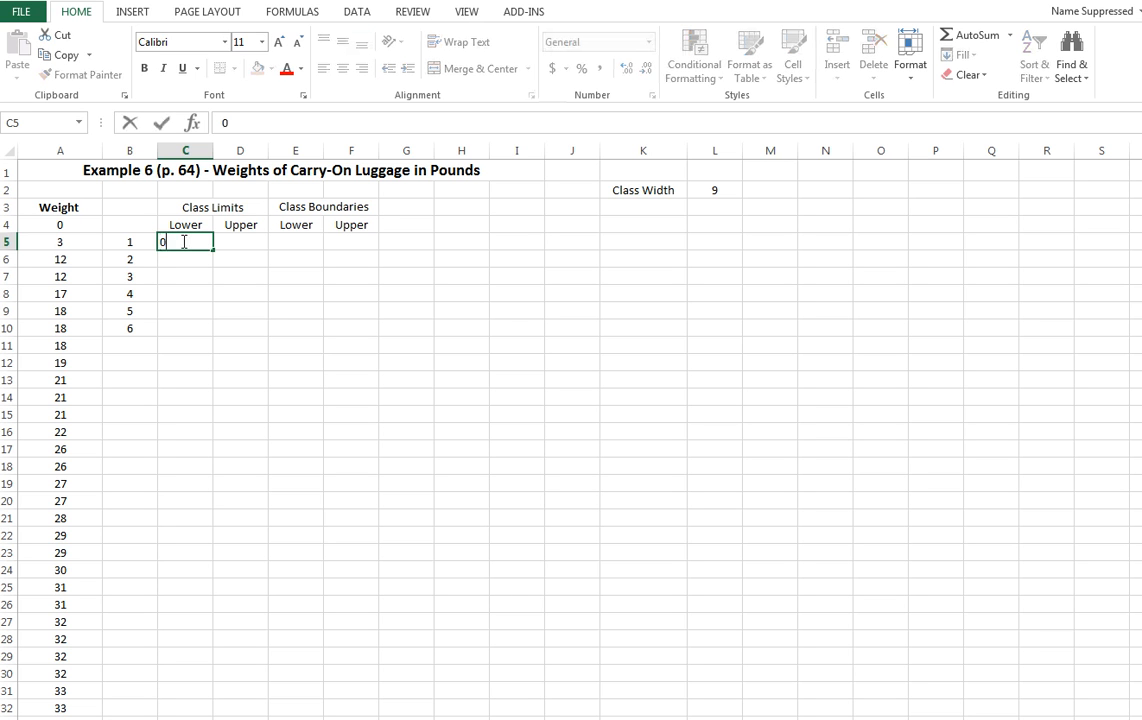
click(183, 259)
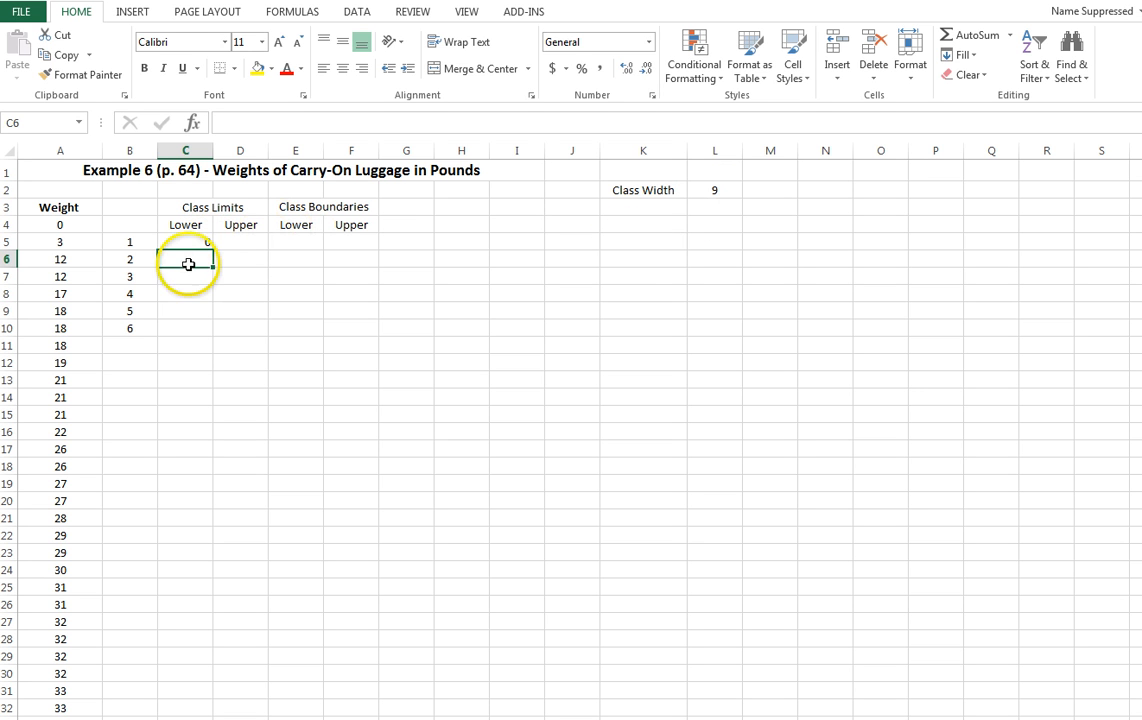
text(9)
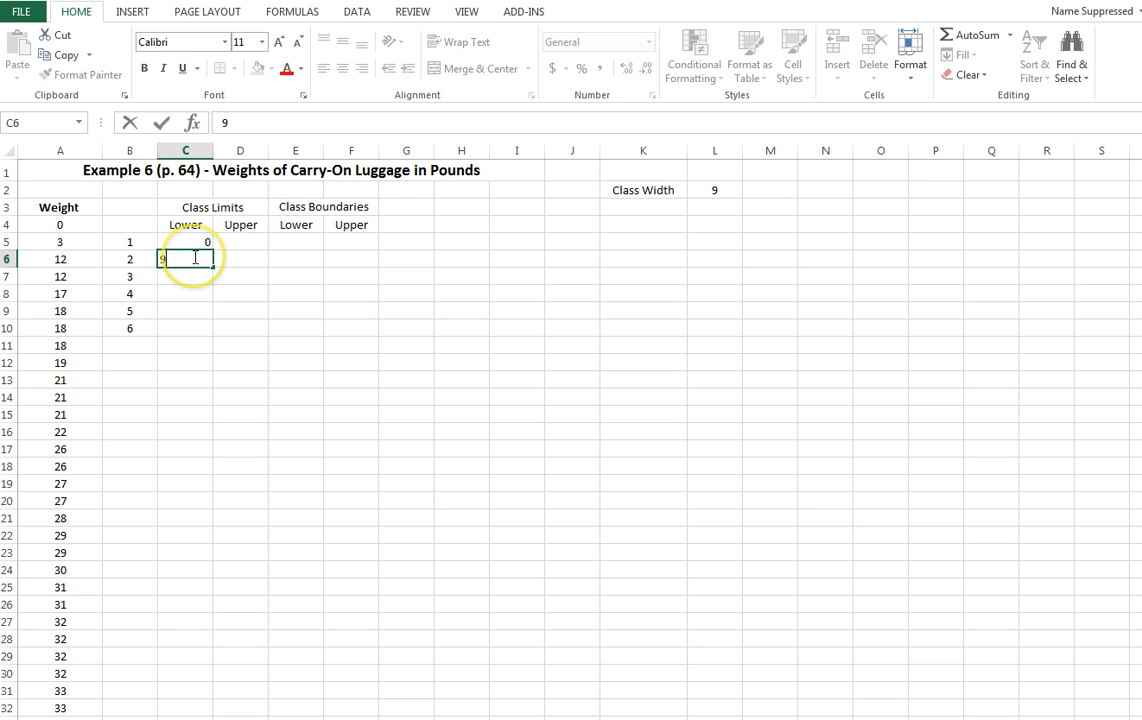
key(Return)
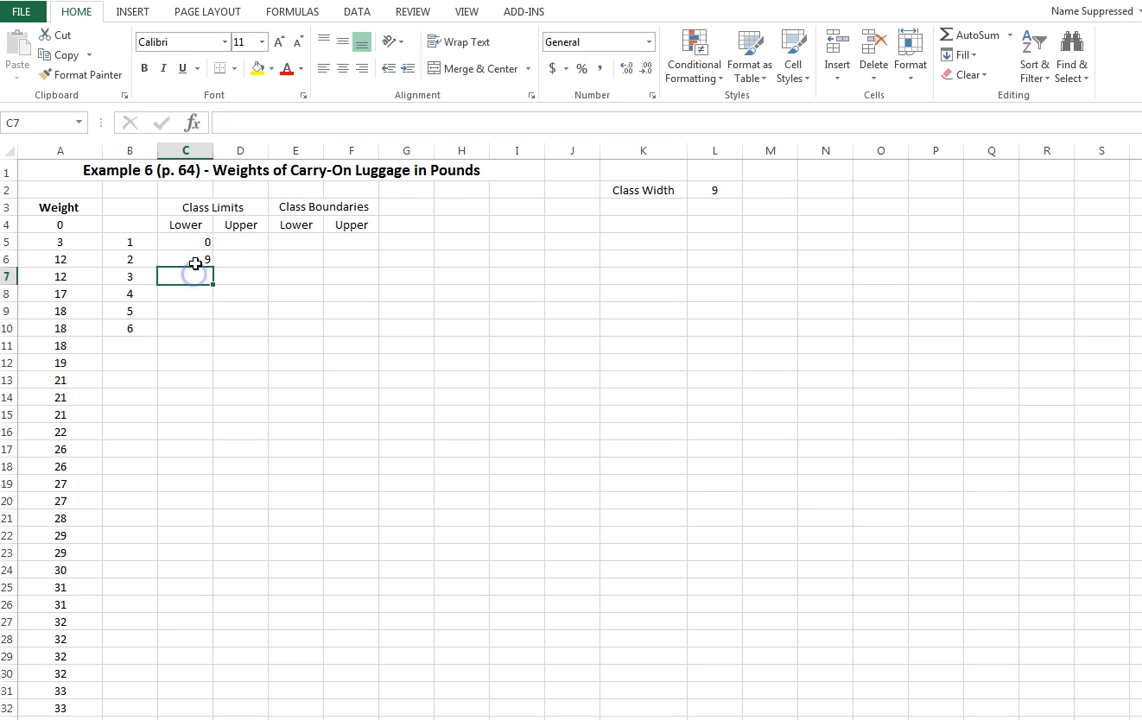
click(192, 275)
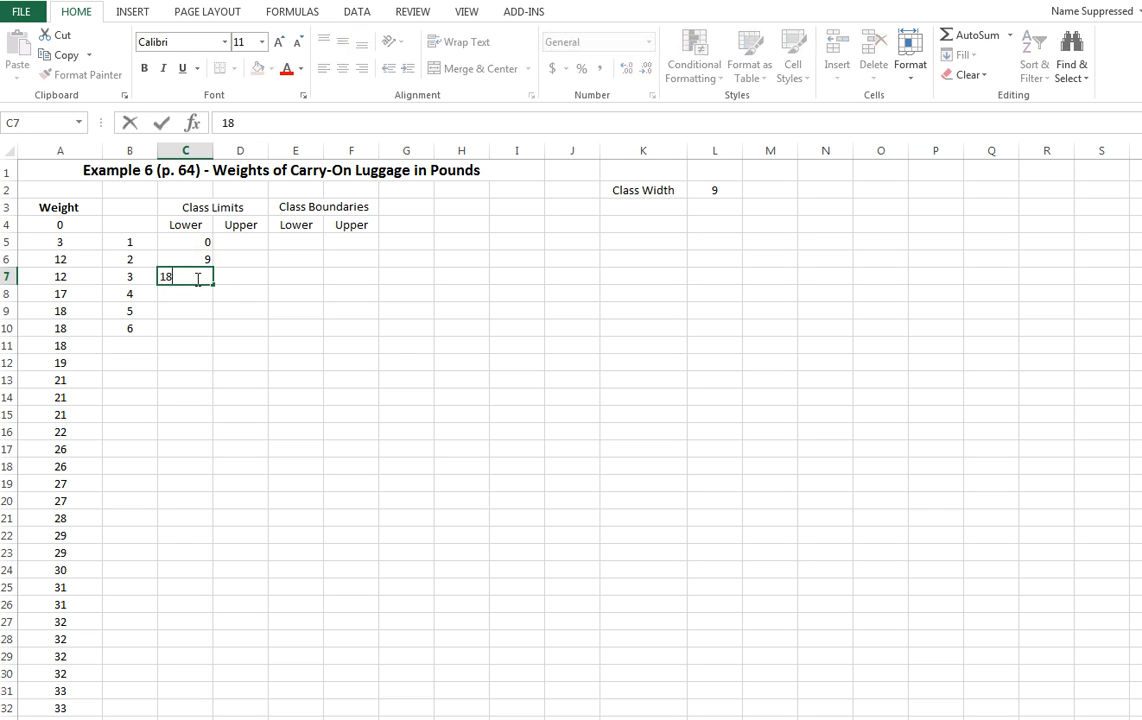
click(196, 328)
Step: Enter the lower class limits 27, 36 and 45 for classes 4 to 6 in C8:C10
click(203, 294)
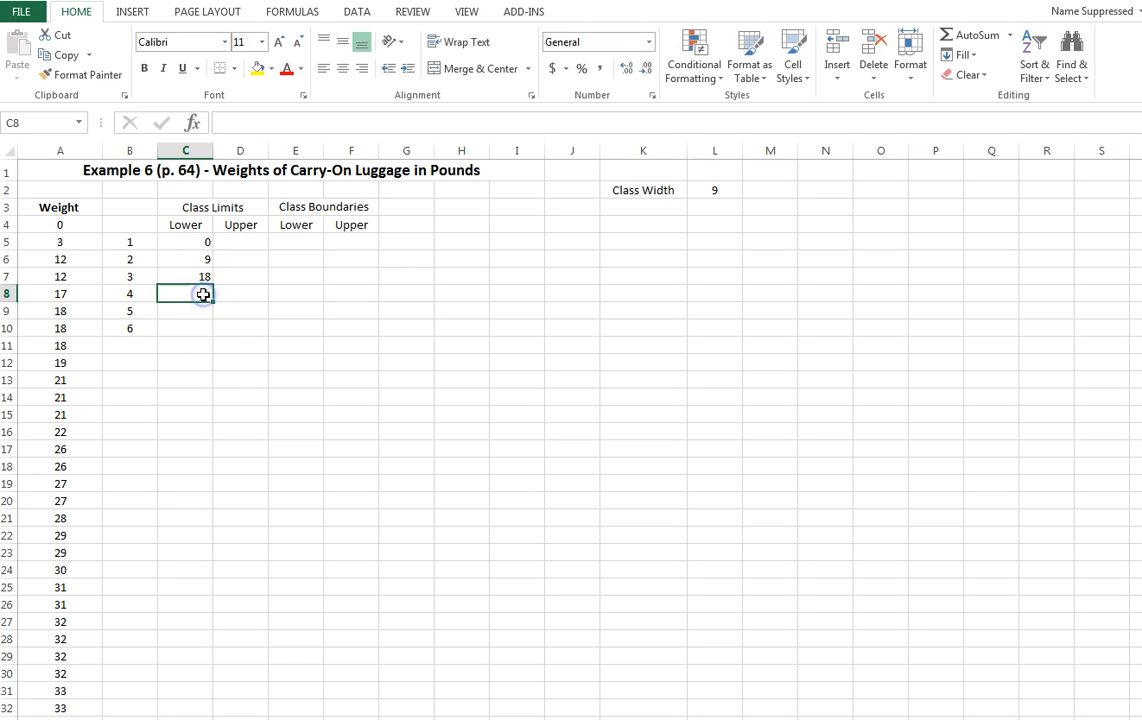
text(27)
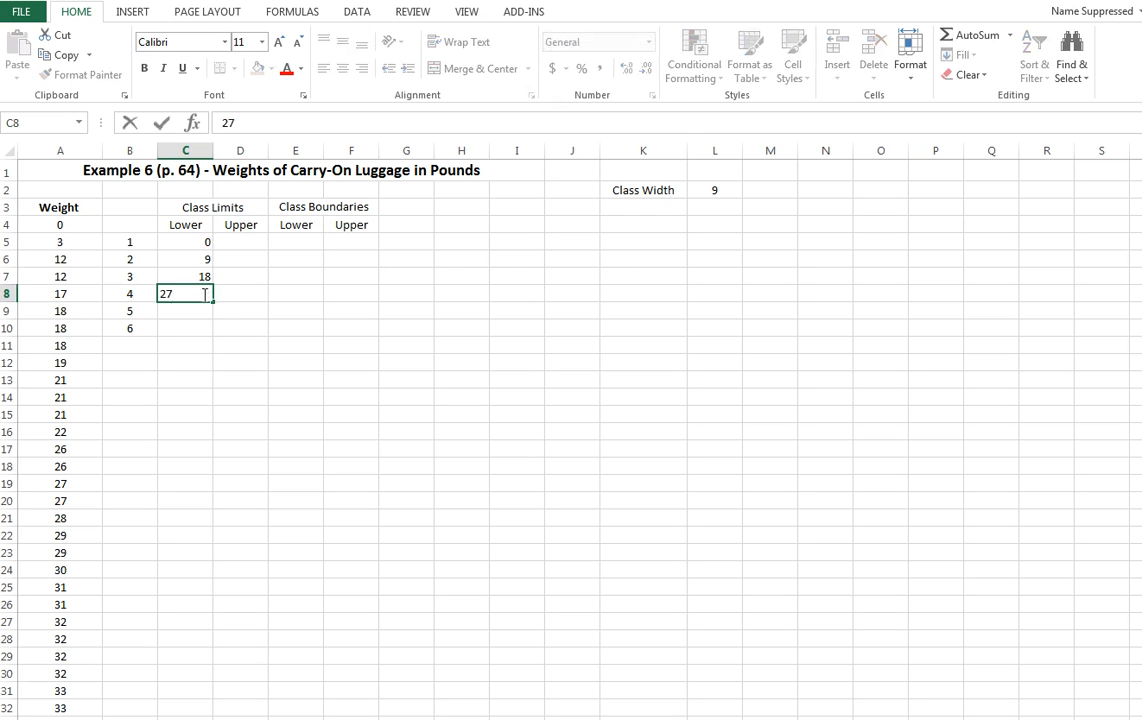
click(204, 314)
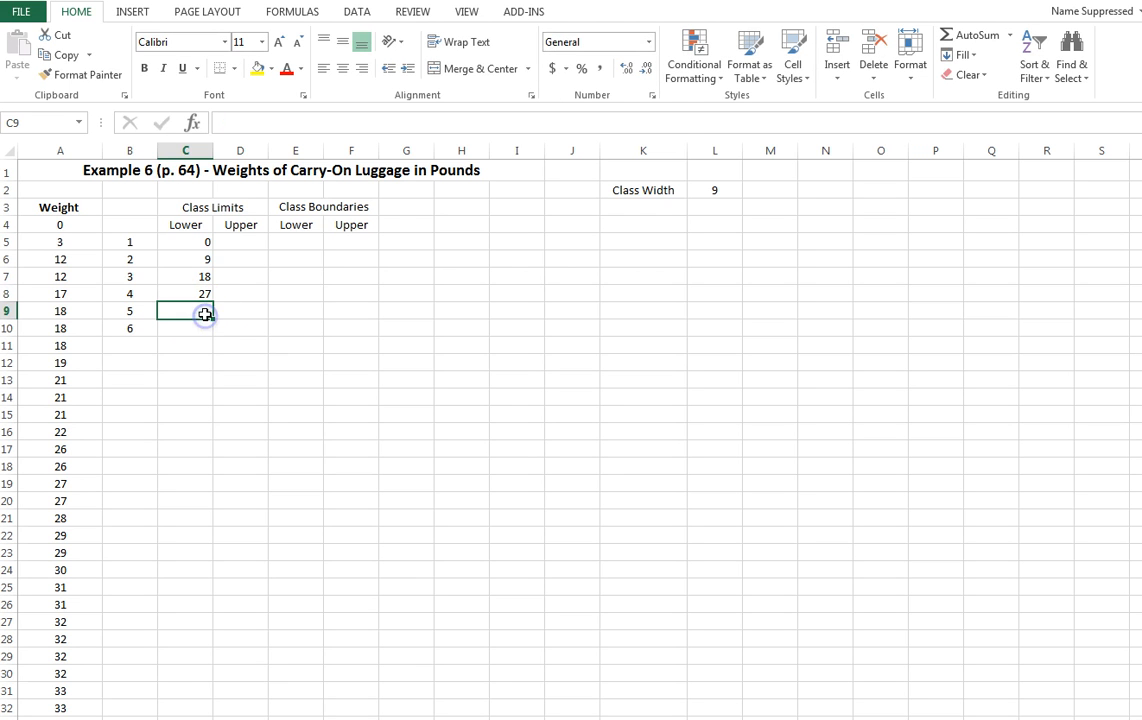
text(36)
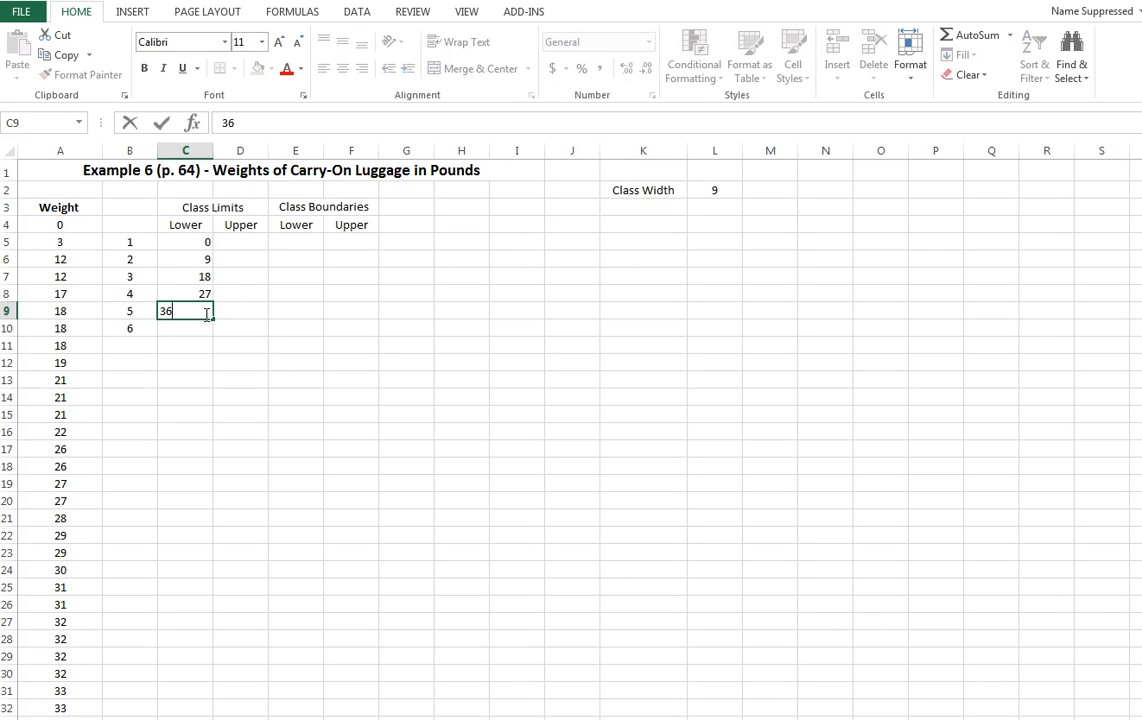
click(201, 323)
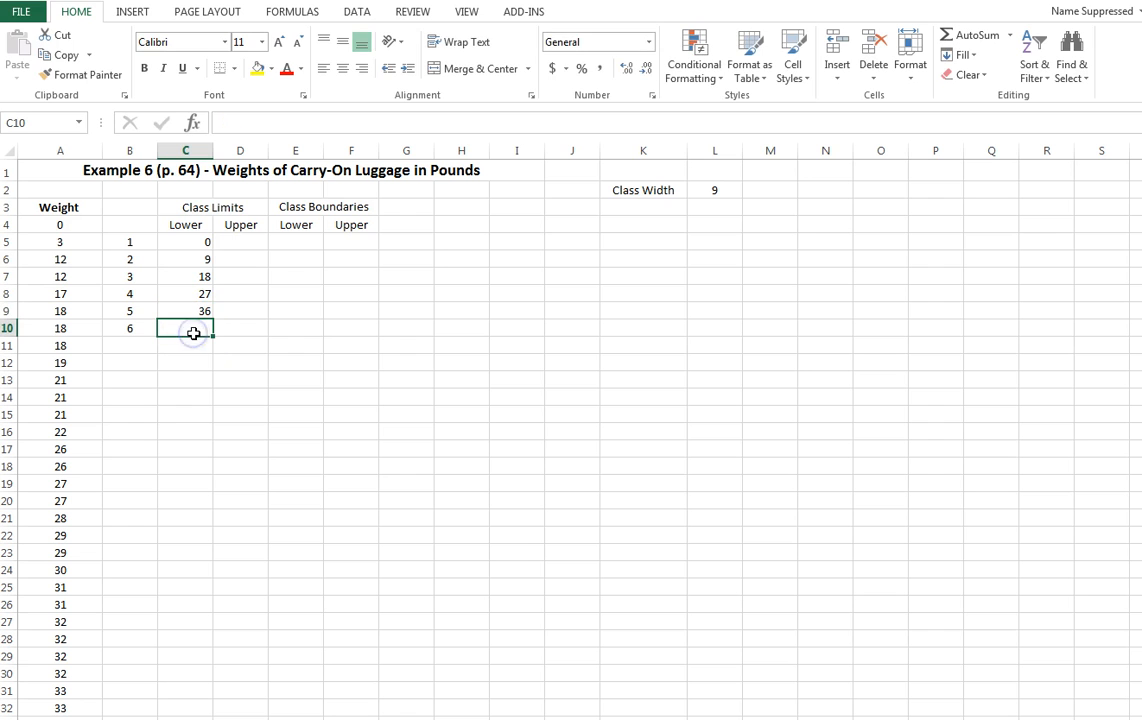
text(45)
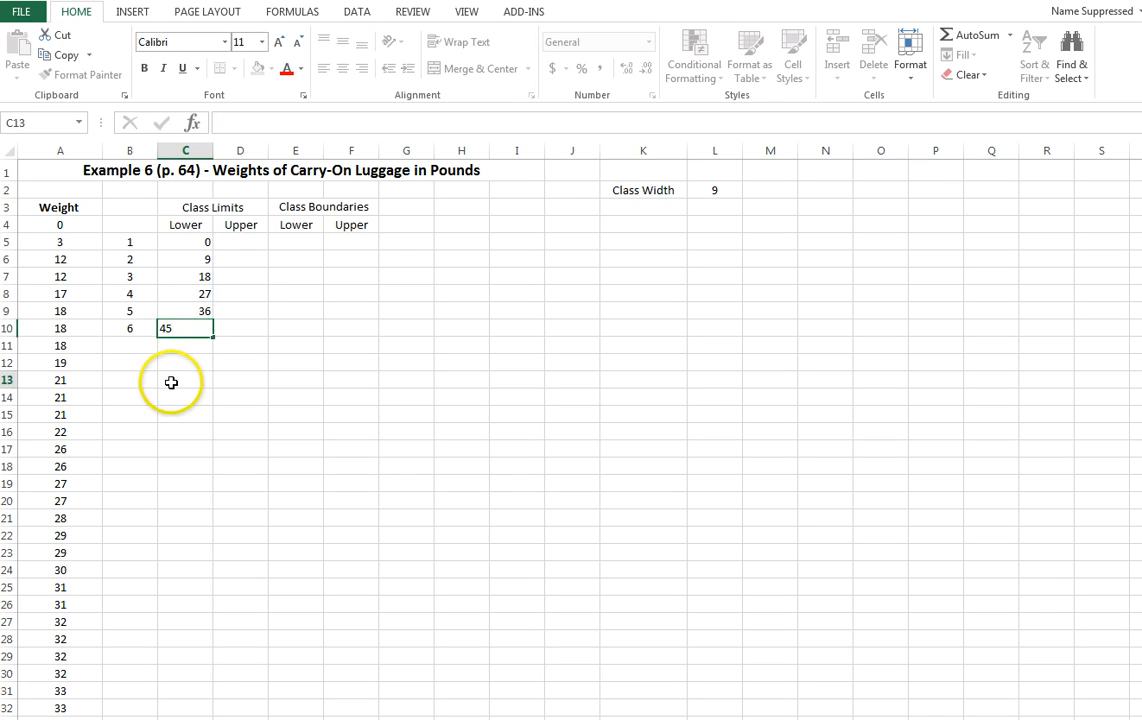
click(171, 380)
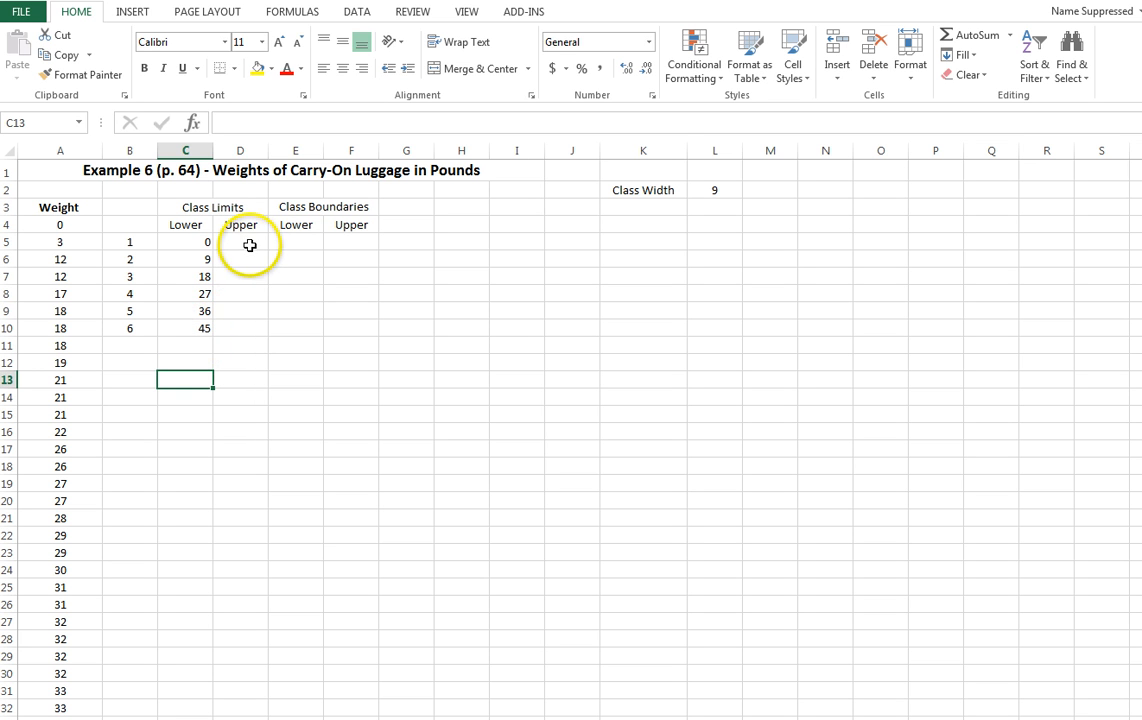
Step: Enter the upper class limits 8, 17 and 26 for the first three classes in D5:D7
click(250, 244)
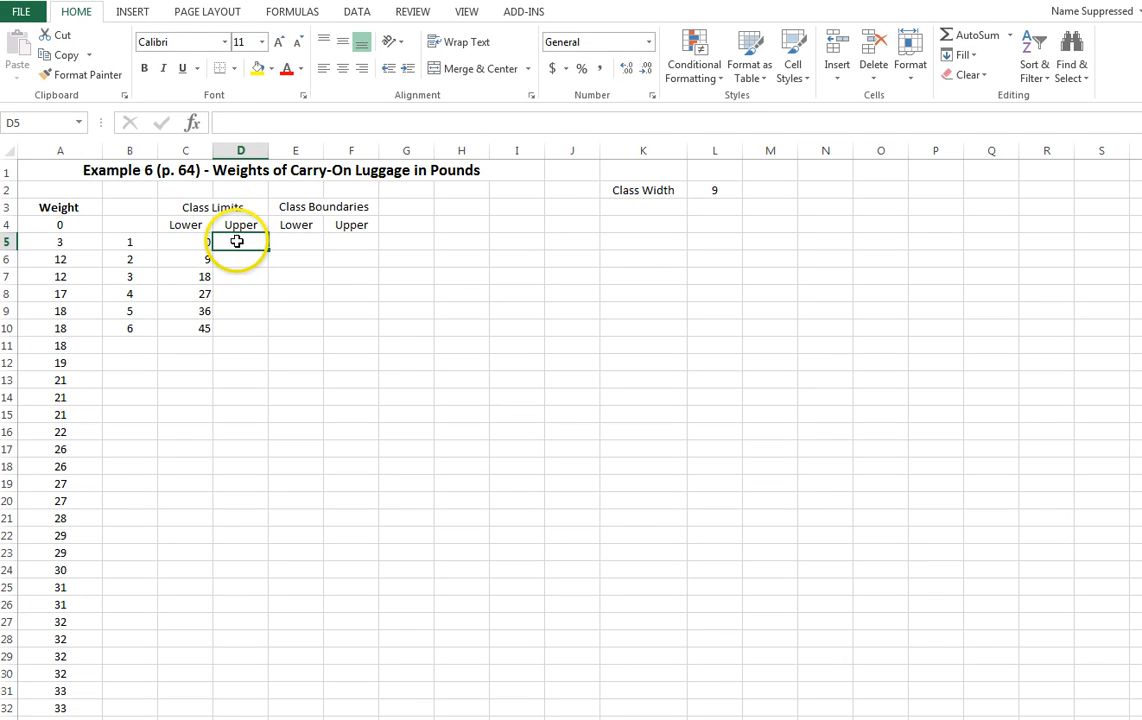
text(8)
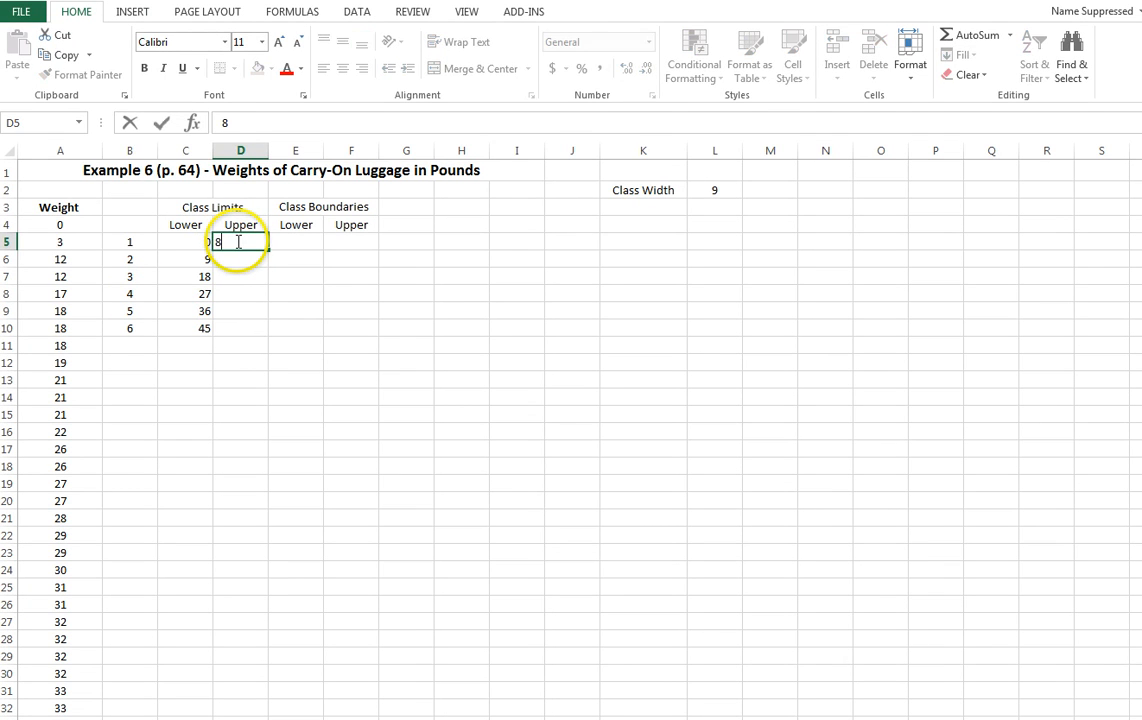
click(276, 293)
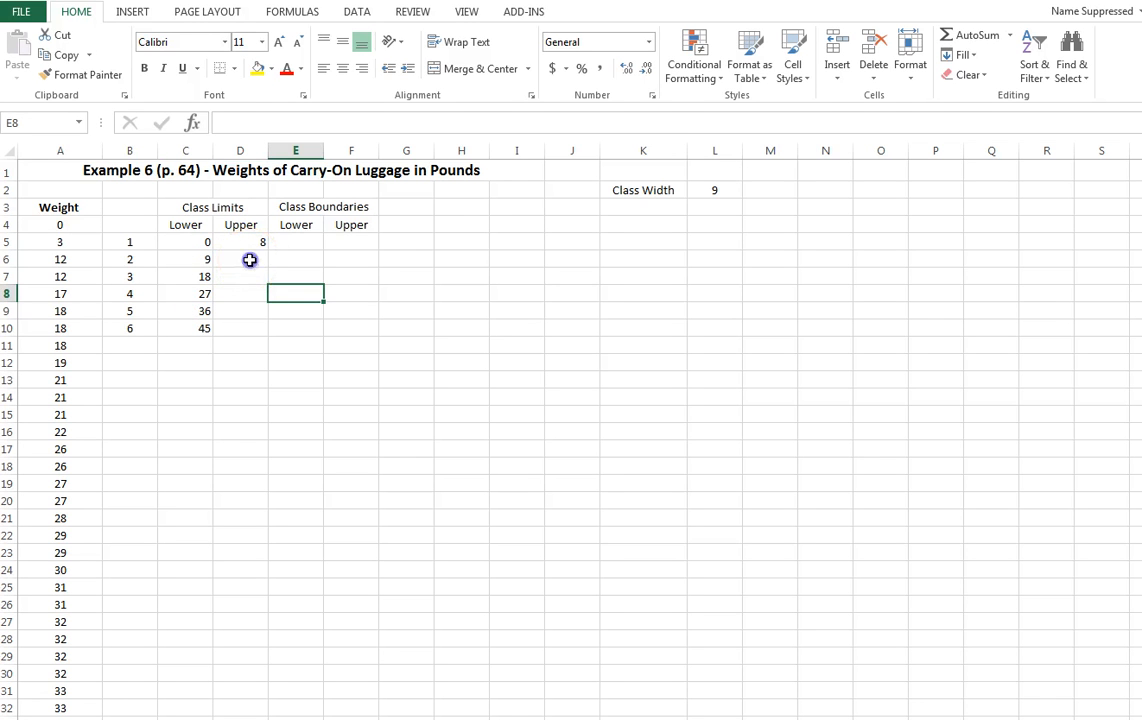
click(250, 260)
text(17)
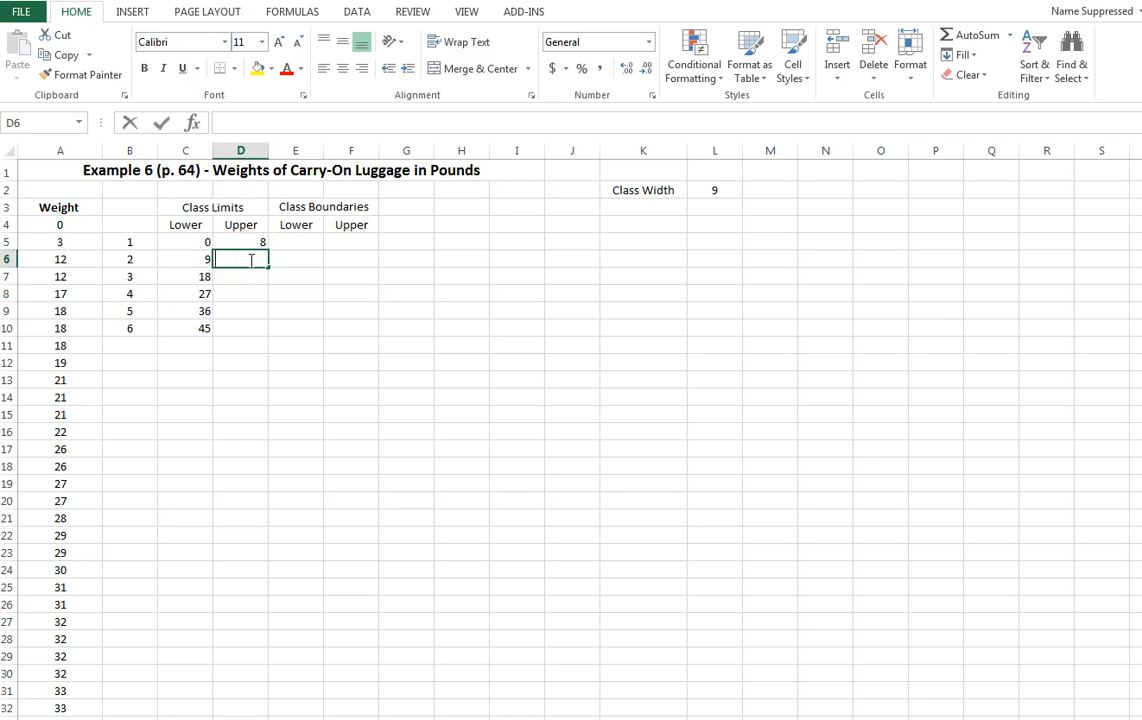
click(235, 328)
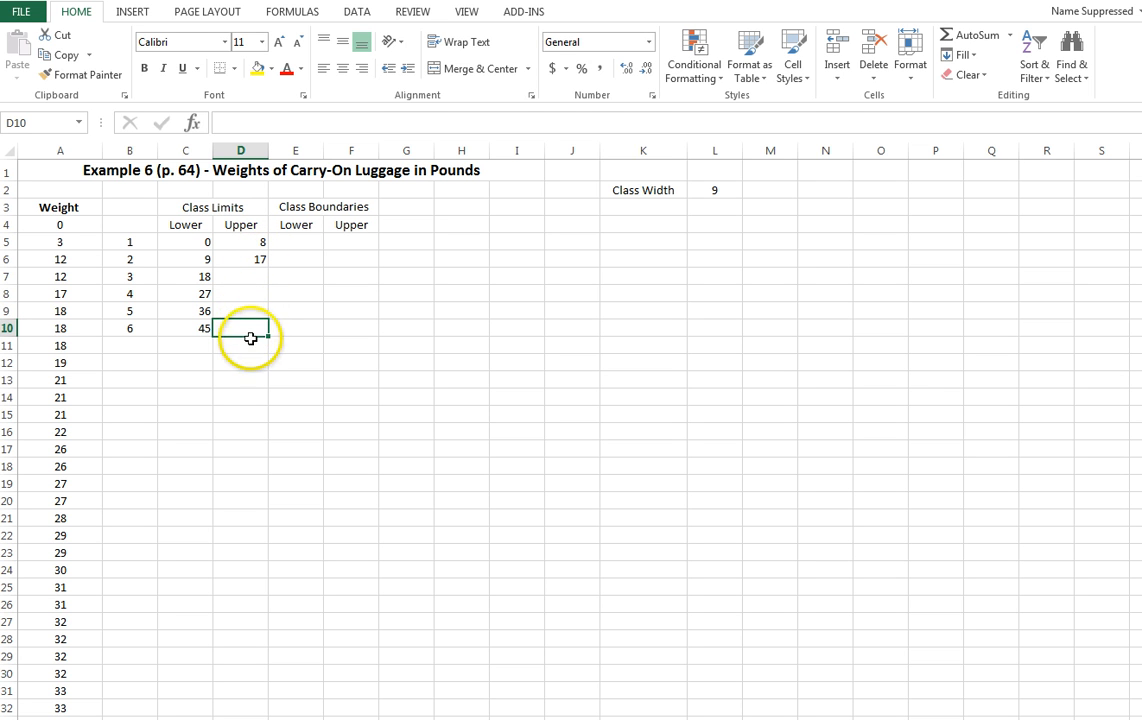
click(258, 279)
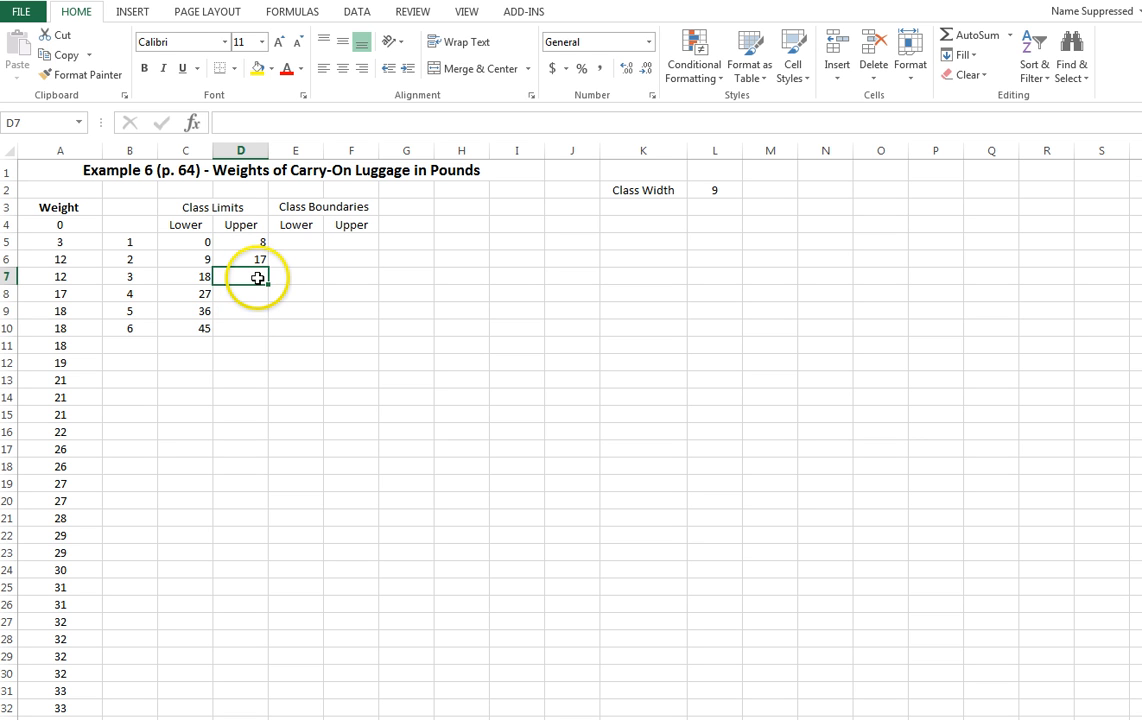
text(26)
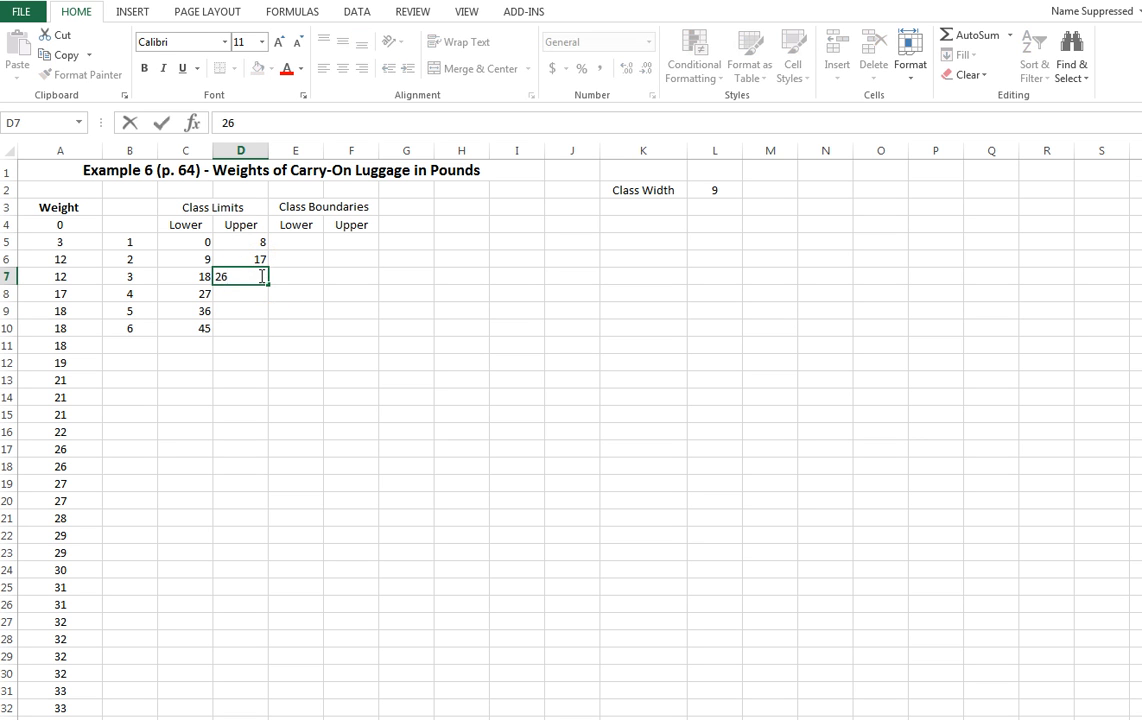
Step: Enter the upper class limits 35, 44 and 53 for classes 4 to 6 in D8:D10
click(257, 289)
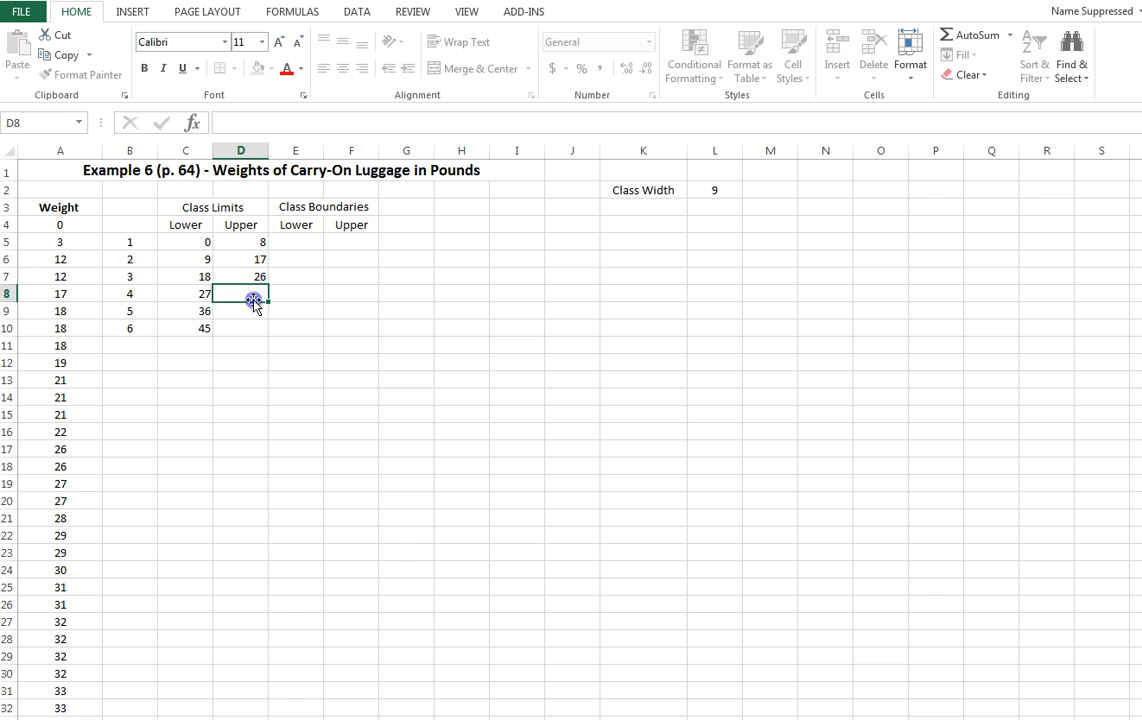
click(259, 303)
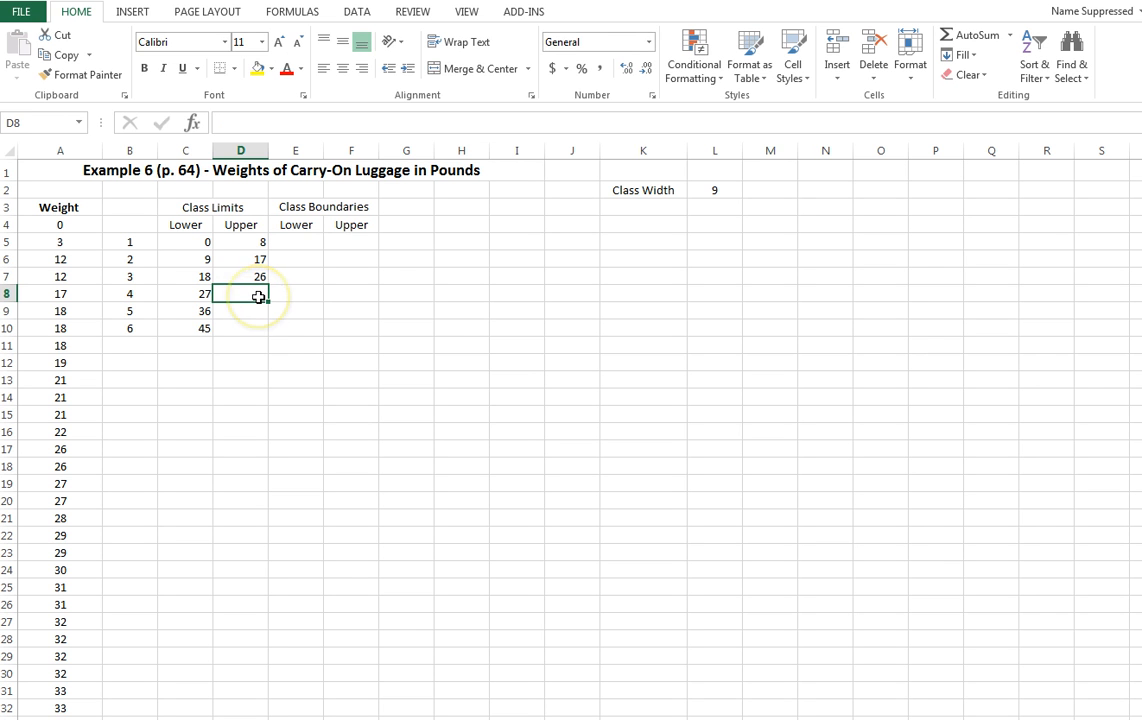
text(3)
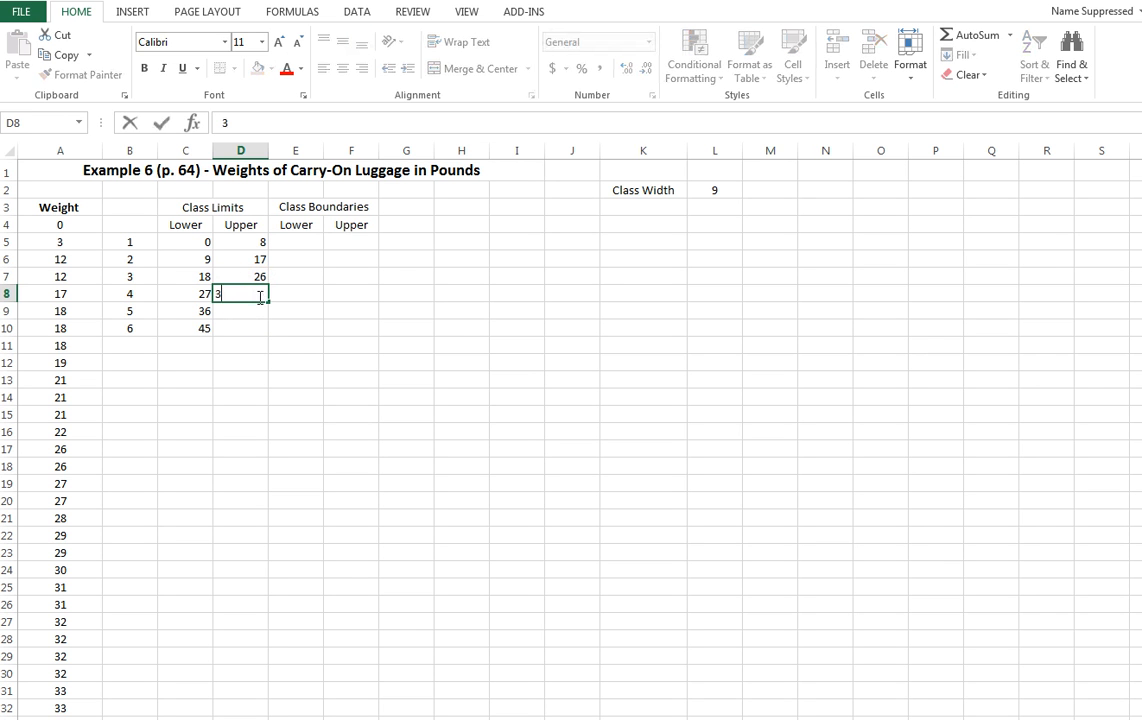
text(5)
click(256, 316)
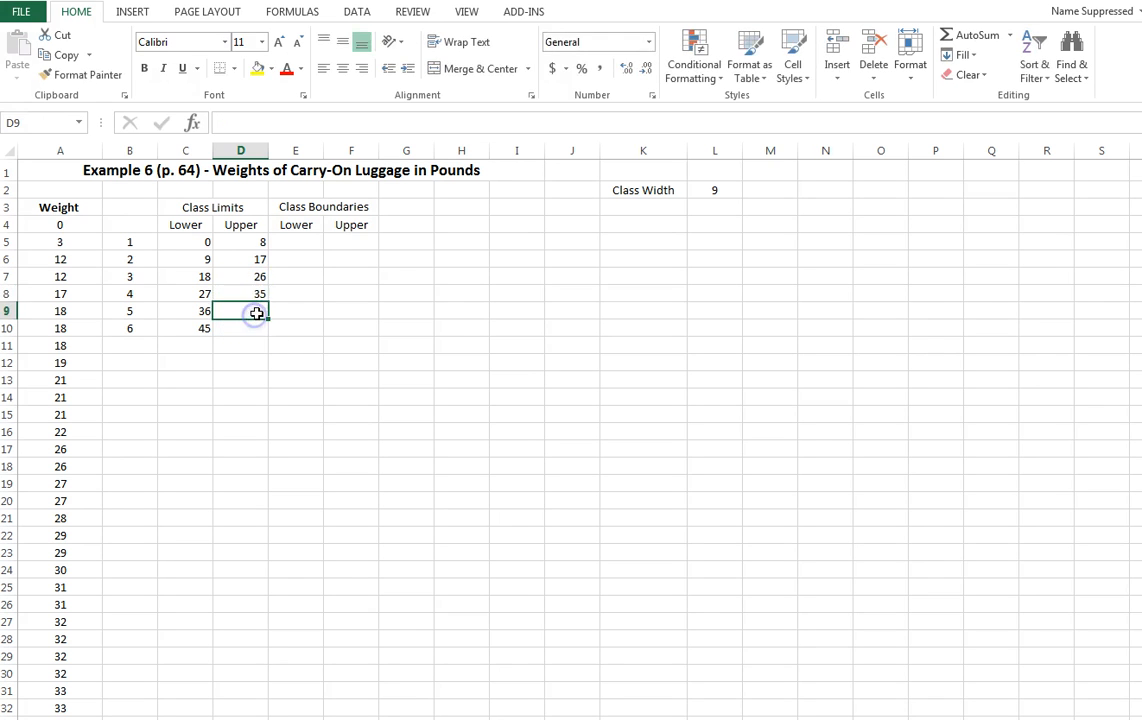
text(44)
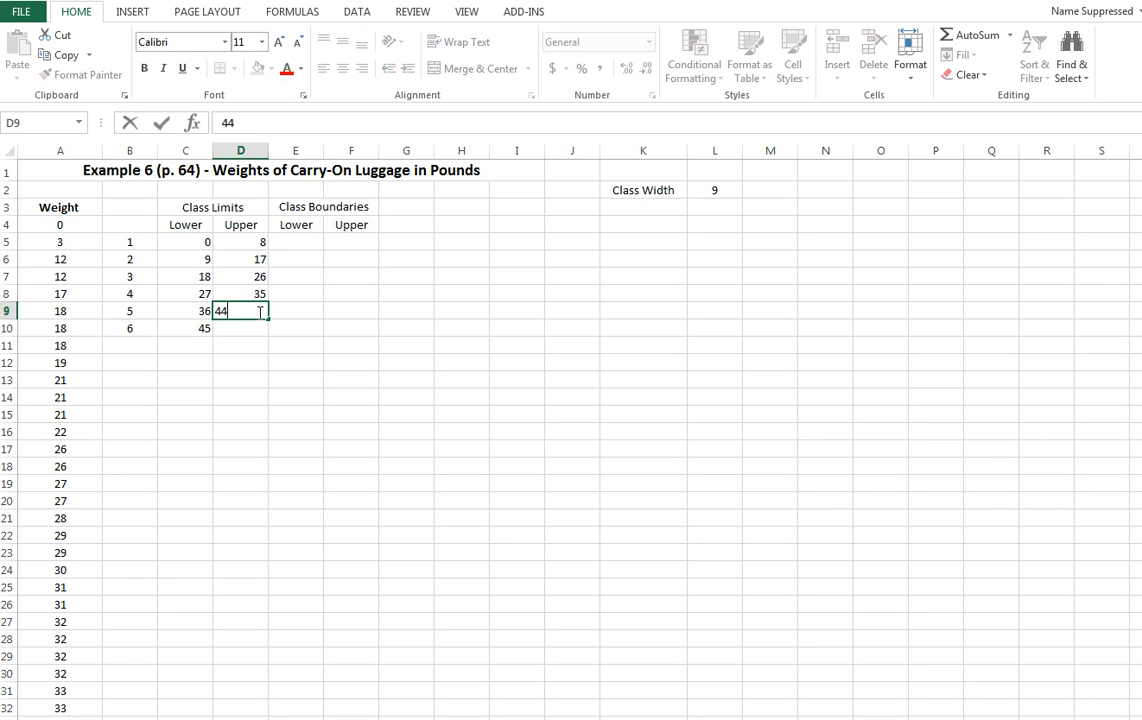
click(256, 325)
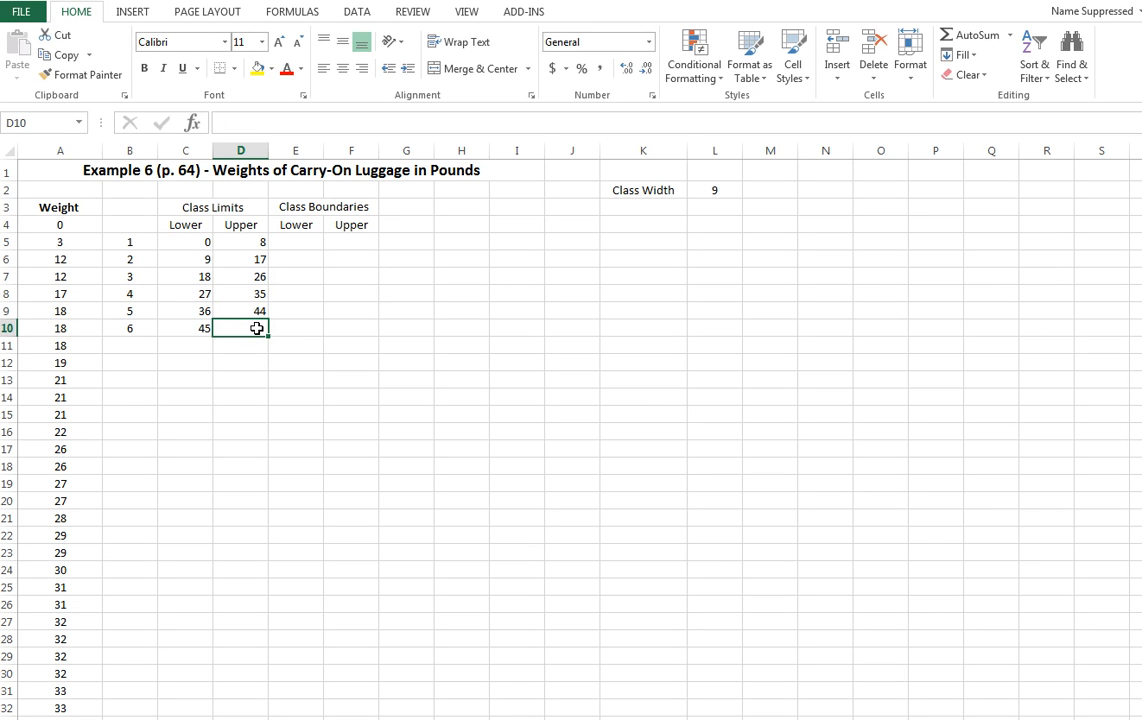
text(53)
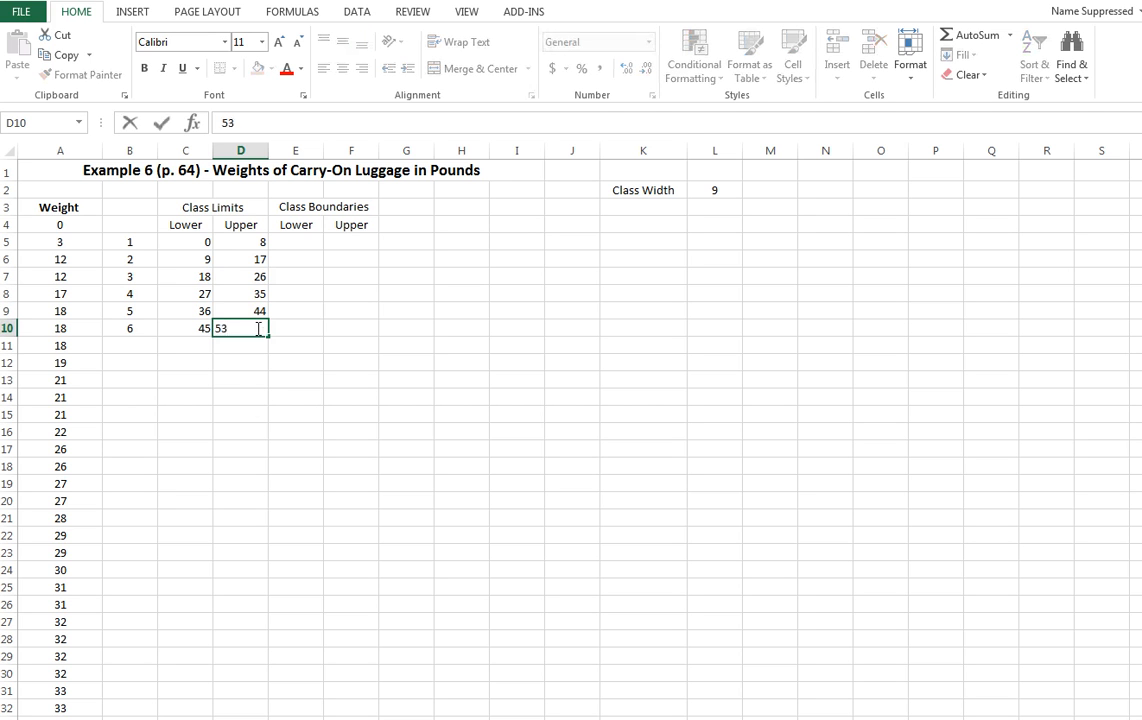
click(237, 382)
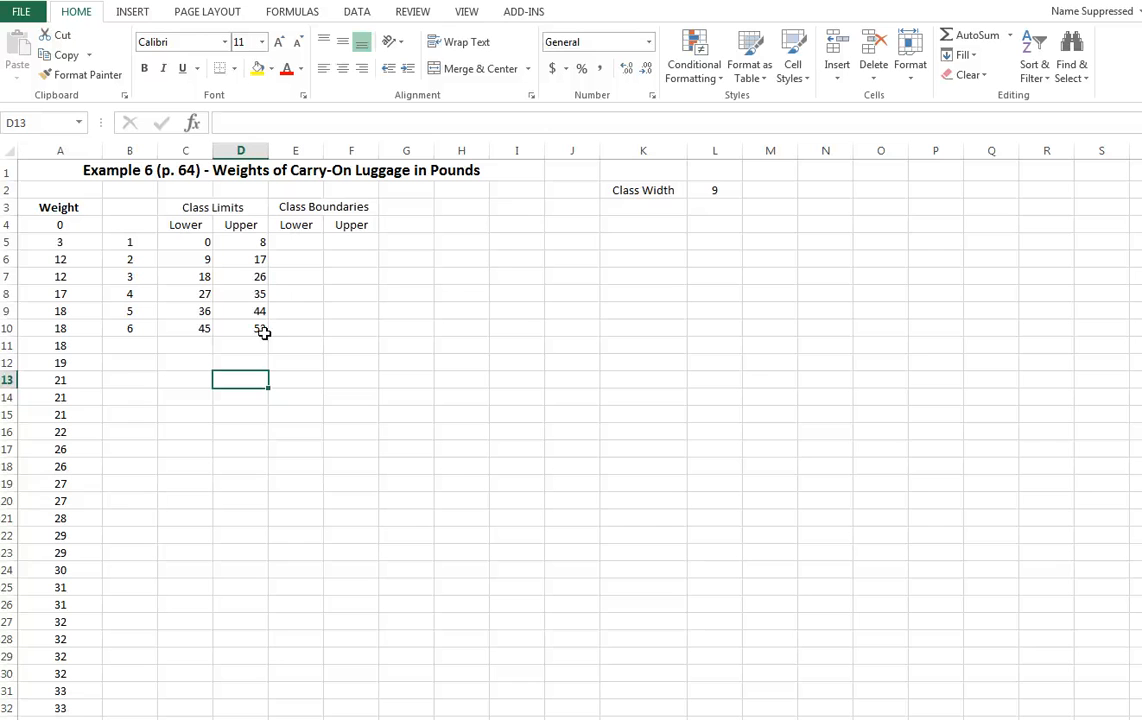
Step: Center the lower and upper class limits in C5:D10 horizontally
drag(200, 243, 232, 326)
click(342, 68)
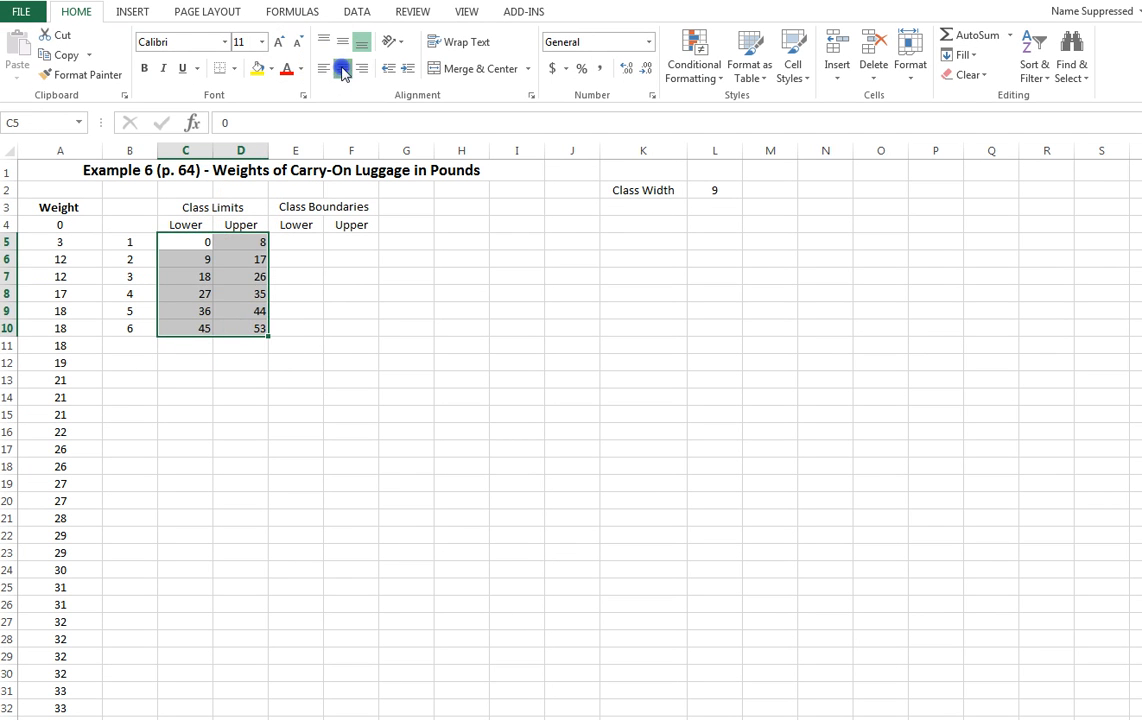
click(301, 268)
Step: Enter -0.5 in E5 as the lower class boundary of the first class
click(301, 243)
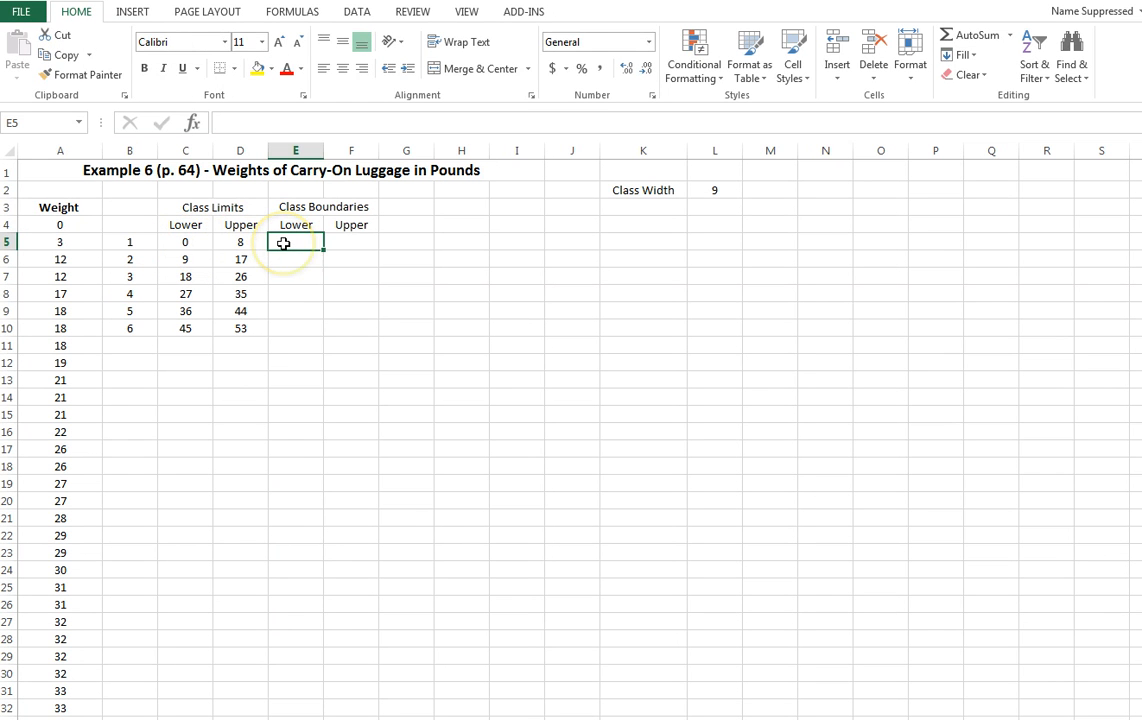
text(-)
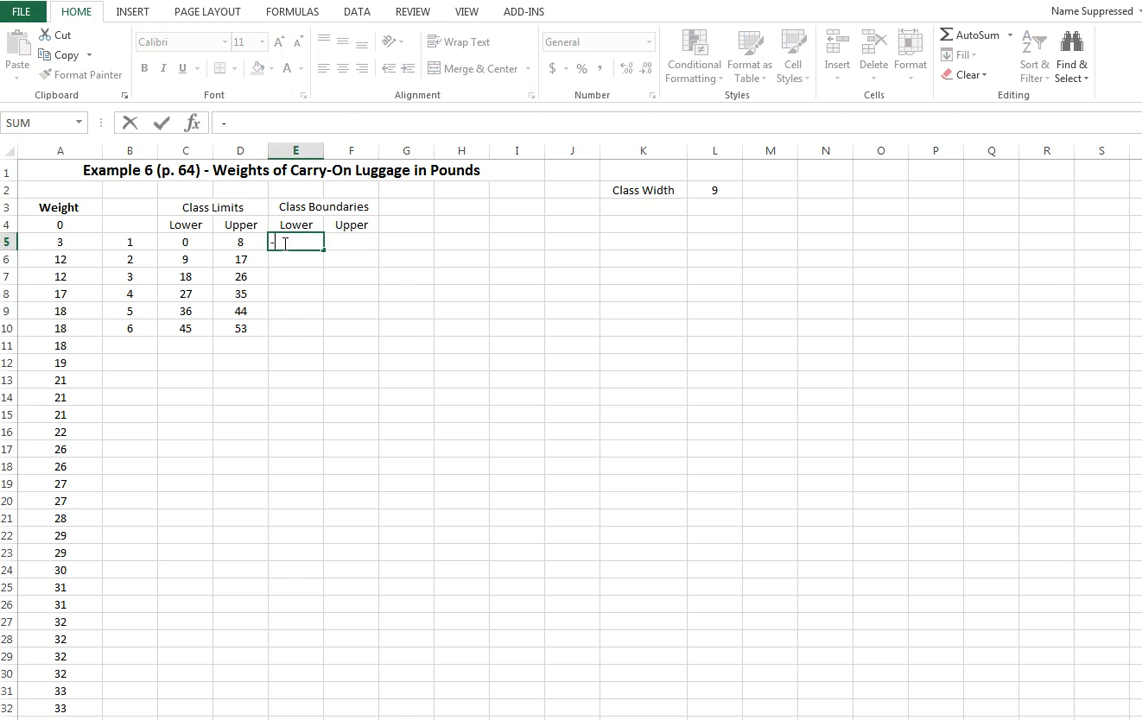
key(Escape)
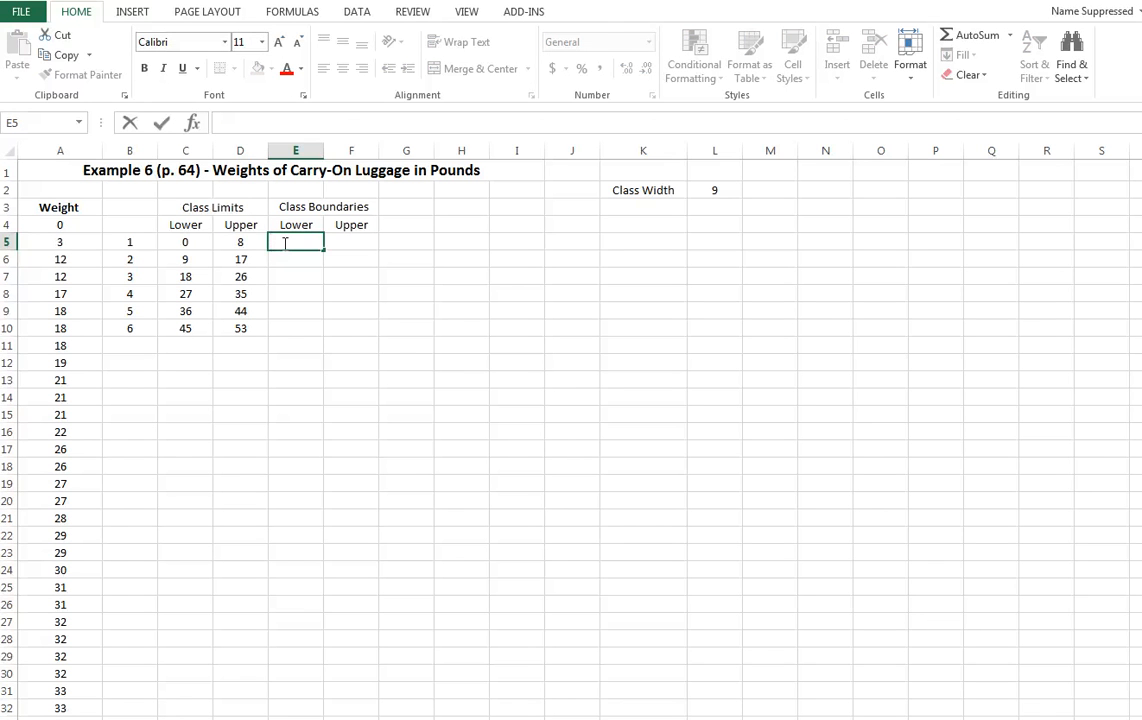
text(-)
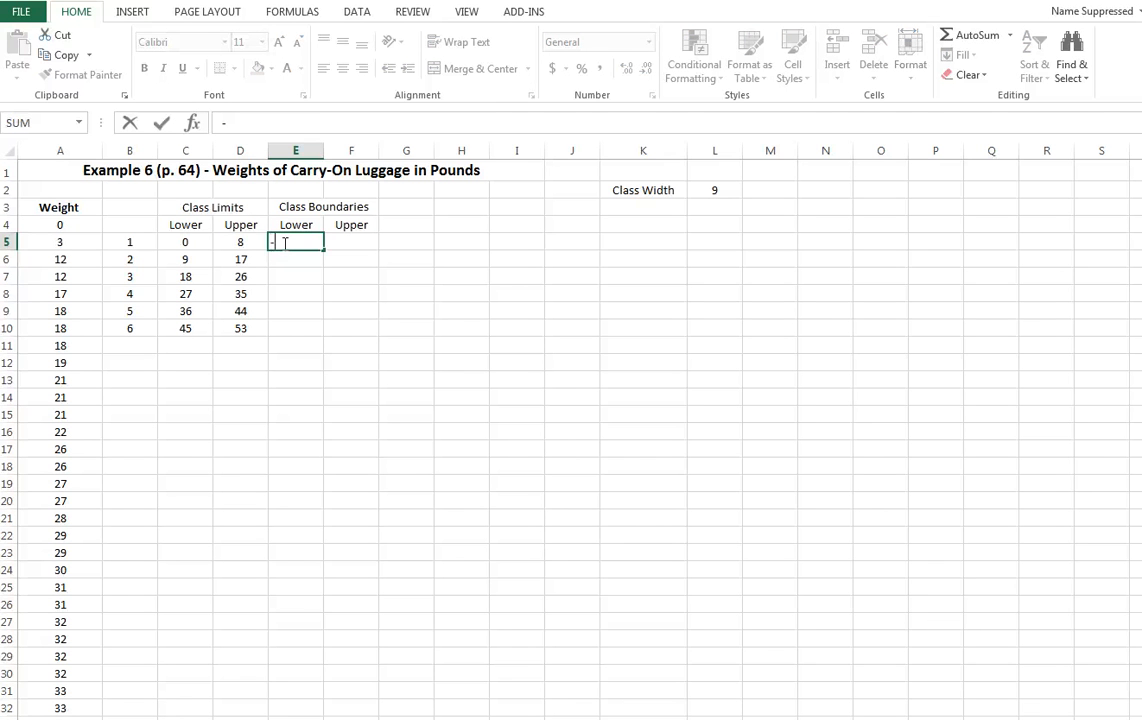
text(0.5)
key(Return)
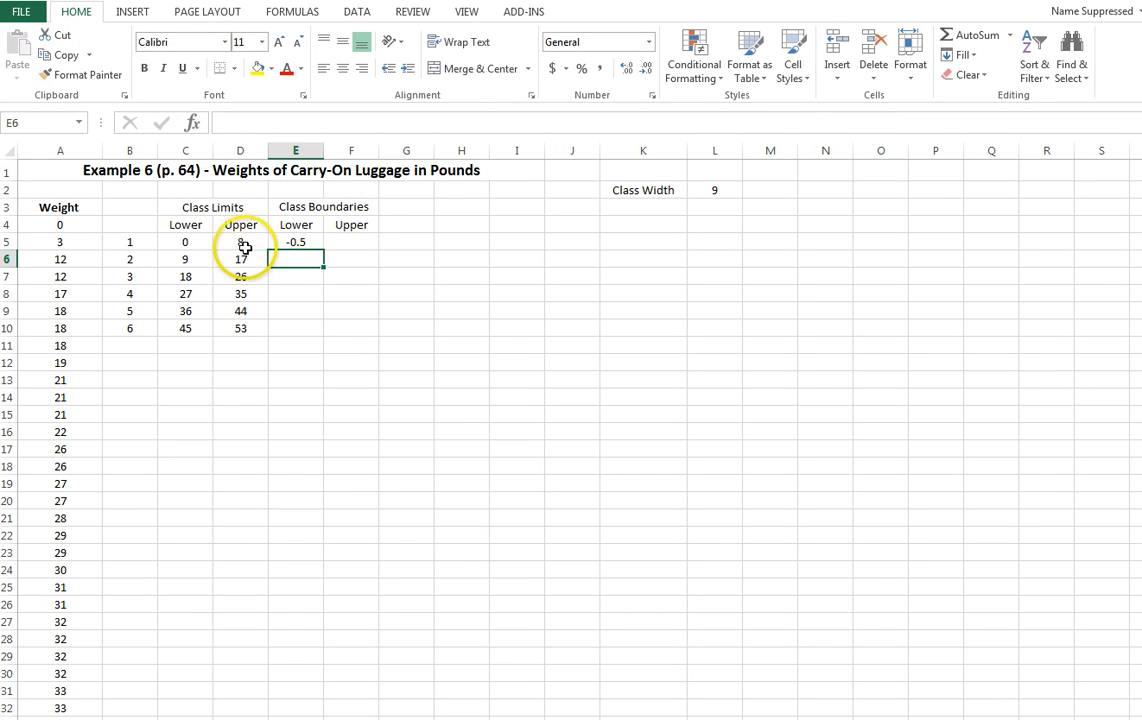
Step: Enter 8.5 in F5 as the upper class boundary of the first class
click(343, 240)
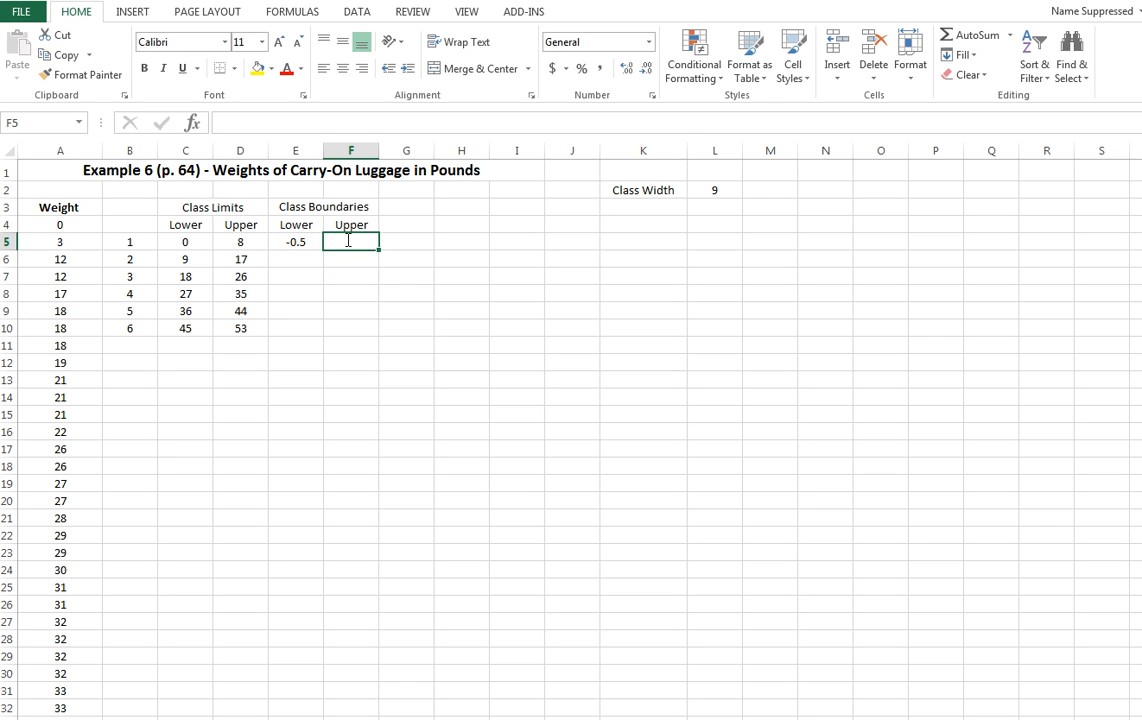
text(8.5)
click(350, 290)
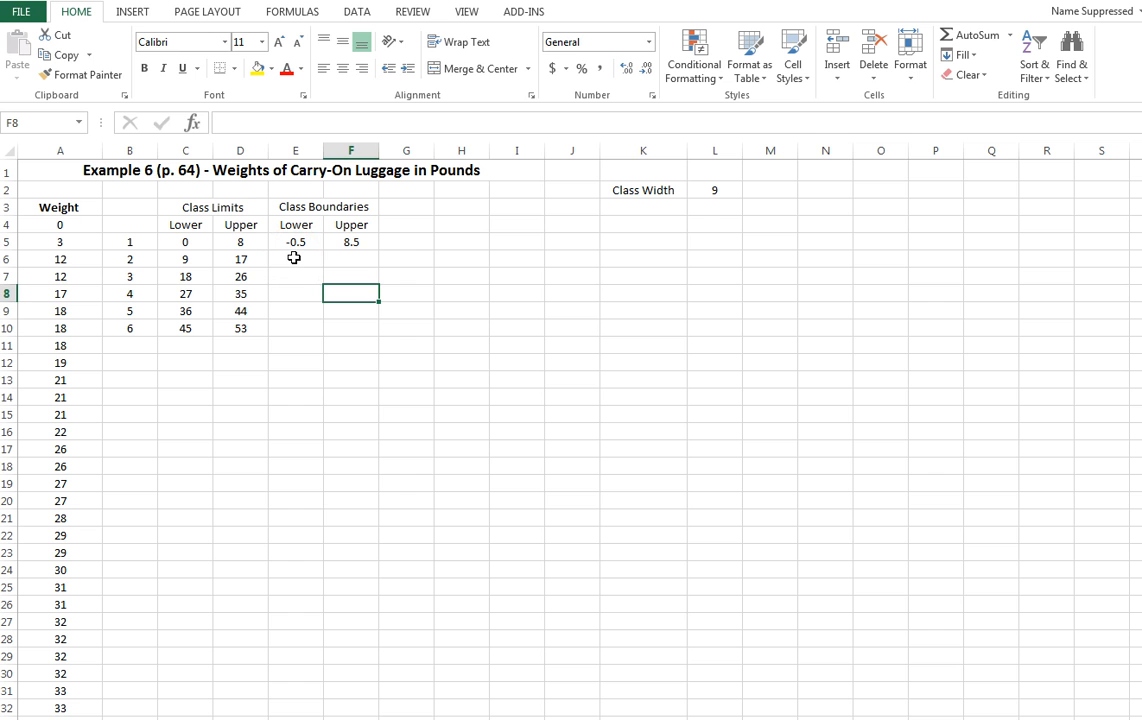
Step: Enter the second class's boundaries in row 6, with 8.5 as the lower in E6 and 17.5 as the upper in F6
click(294, 258)
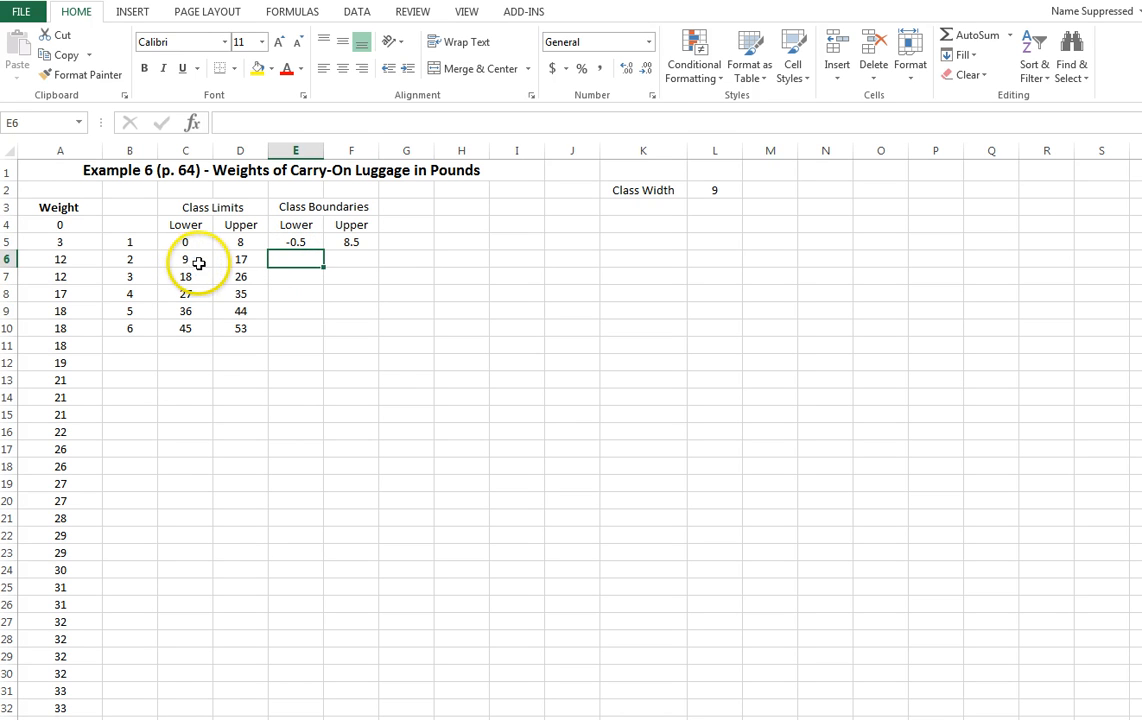
text(9)
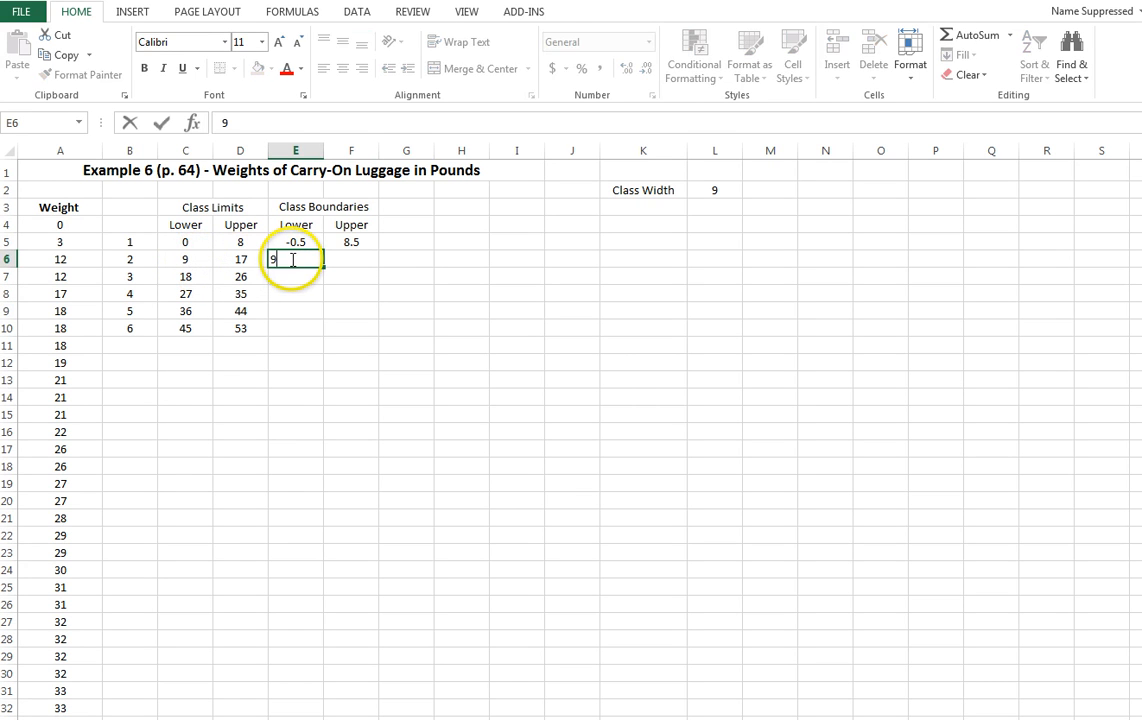
key(BackSpace)
text(8.5)
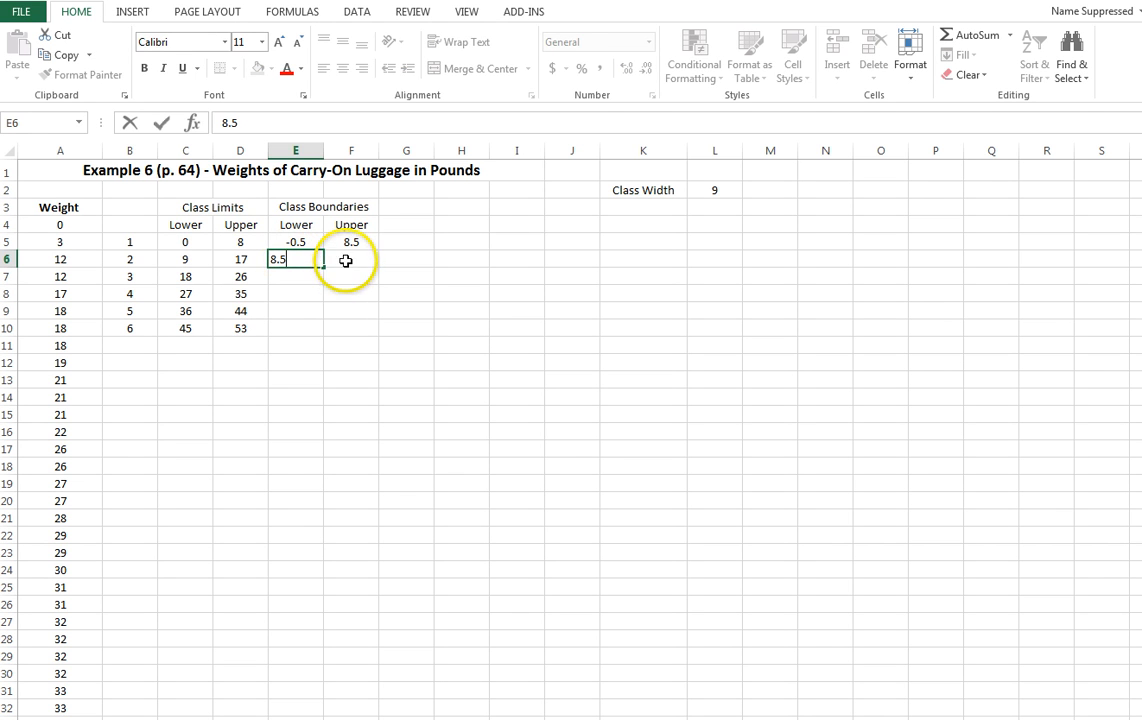
click(344, 259)
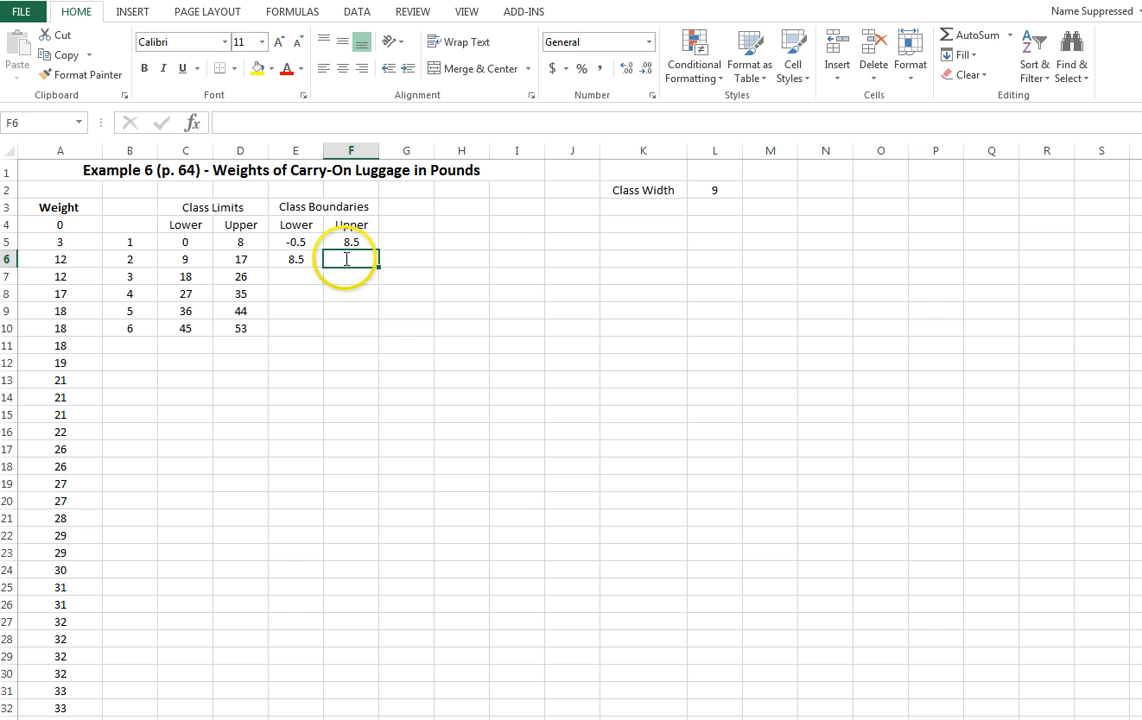
text(17.5)
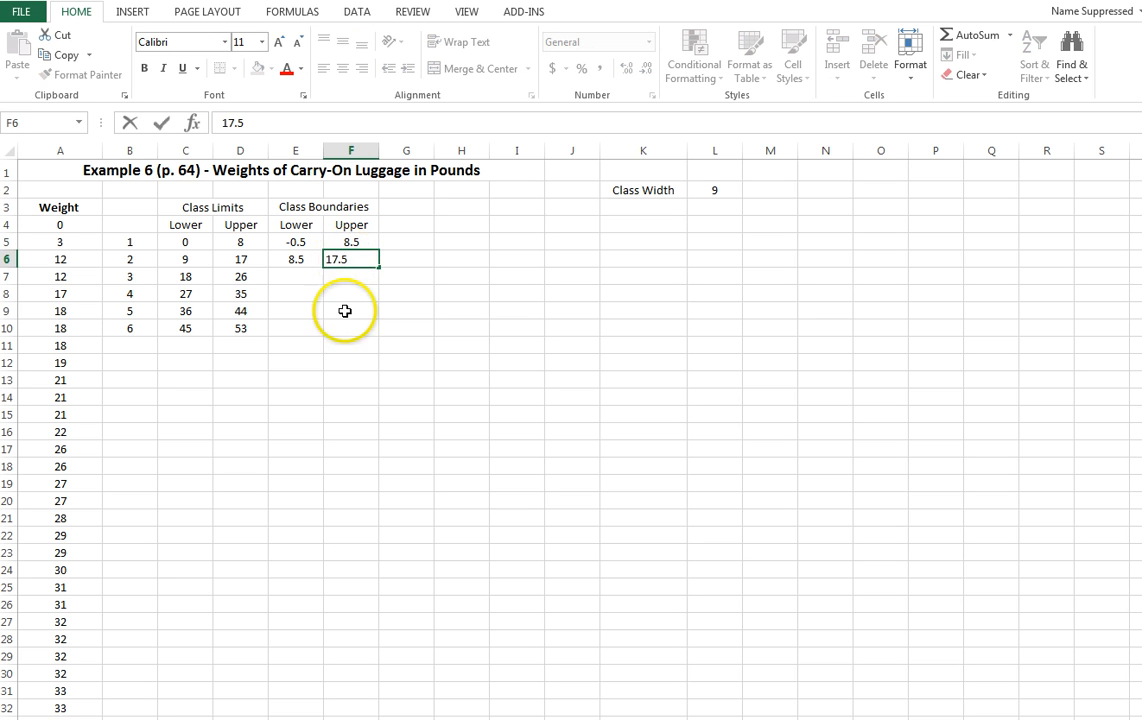
click(344, 313)
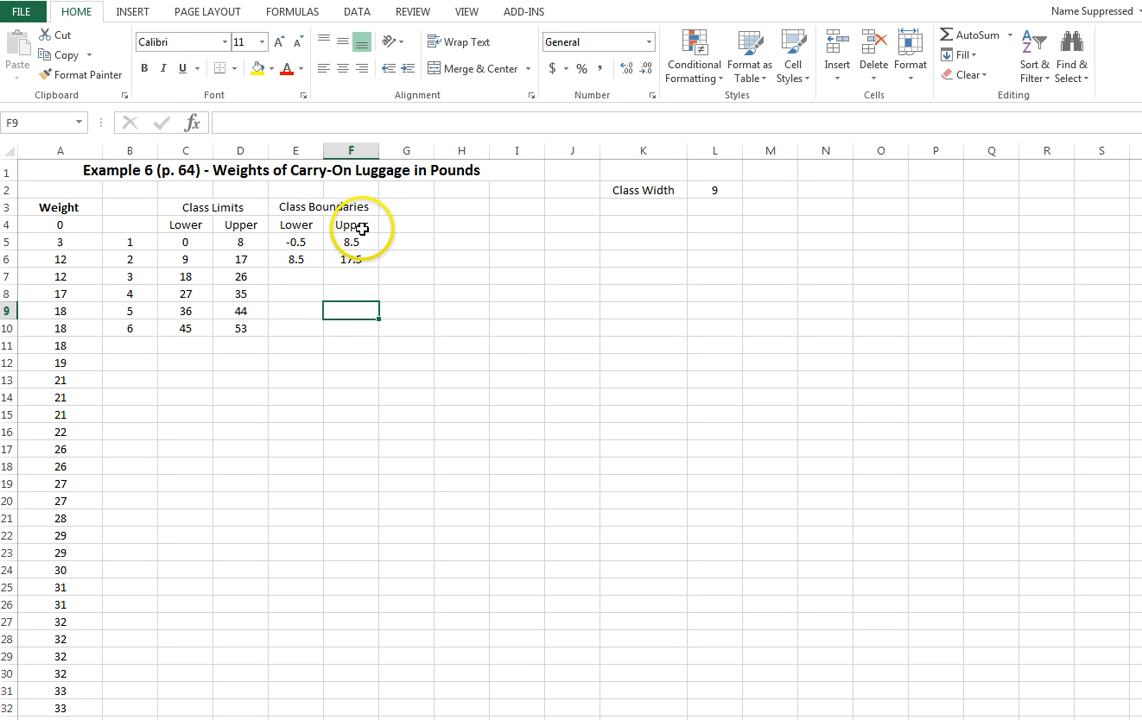
Step: Enter the boundaries for classes 3 and 4: 17.5 and 26.5 in E7:F7, 26.5 and 35.5 in E8:F8
click(307, 271)
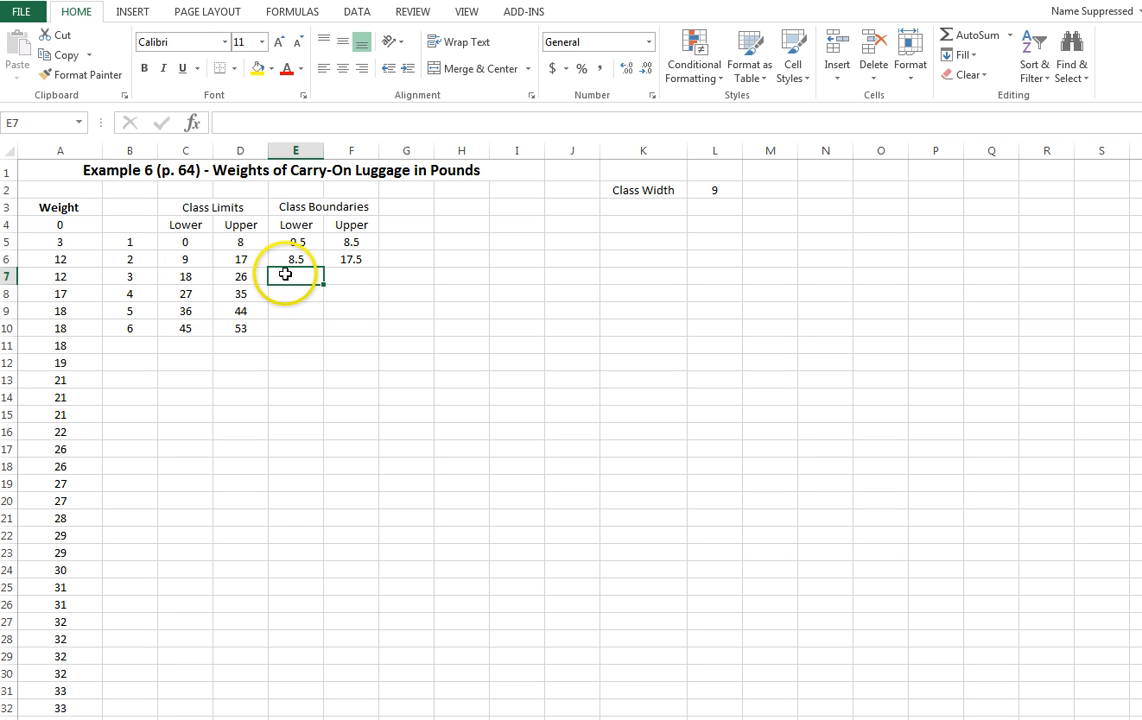
text(17.5)
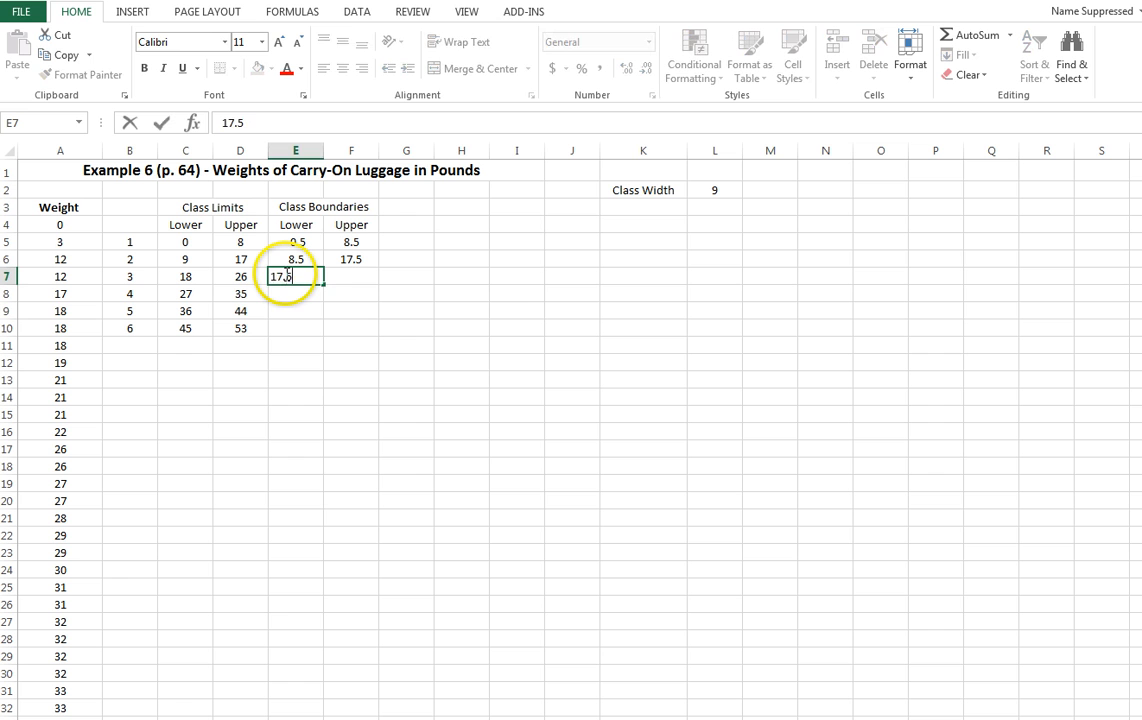
click(339, 274)
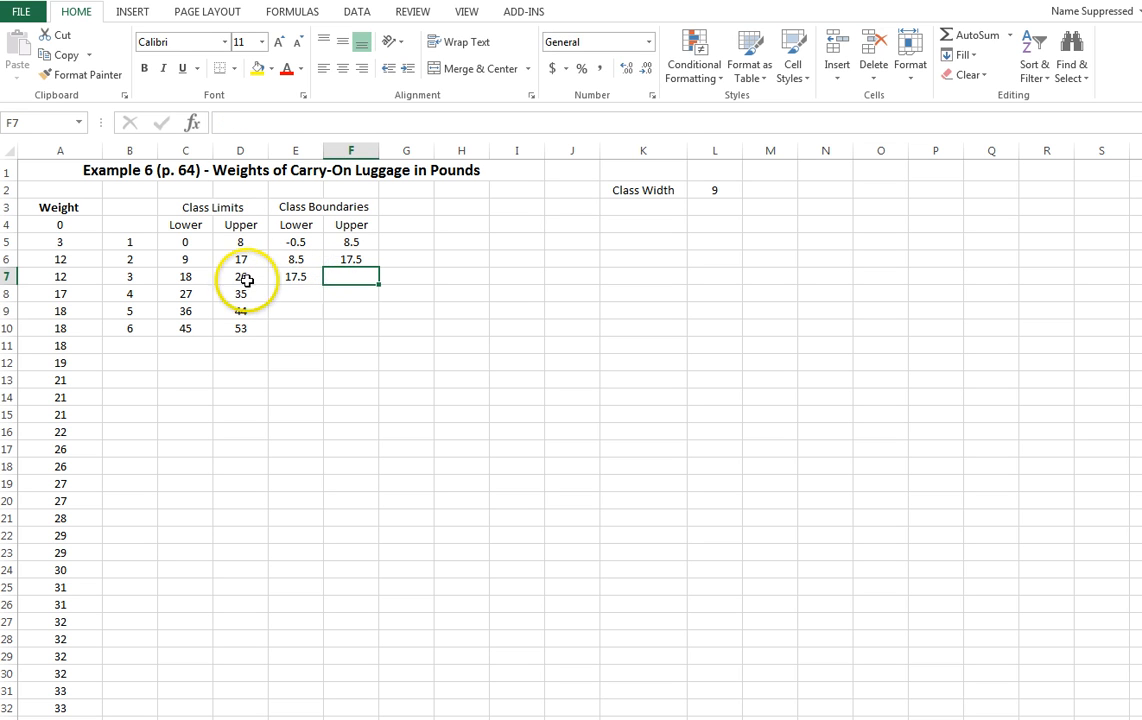
text(26.5)
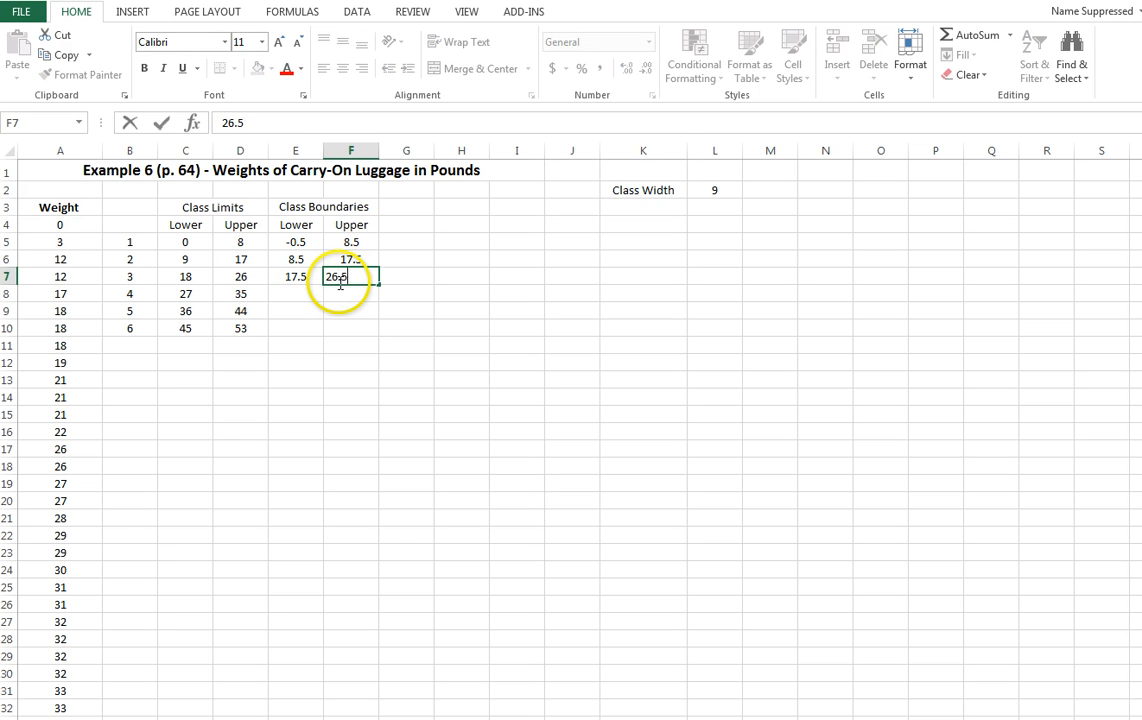
click(305, 294)
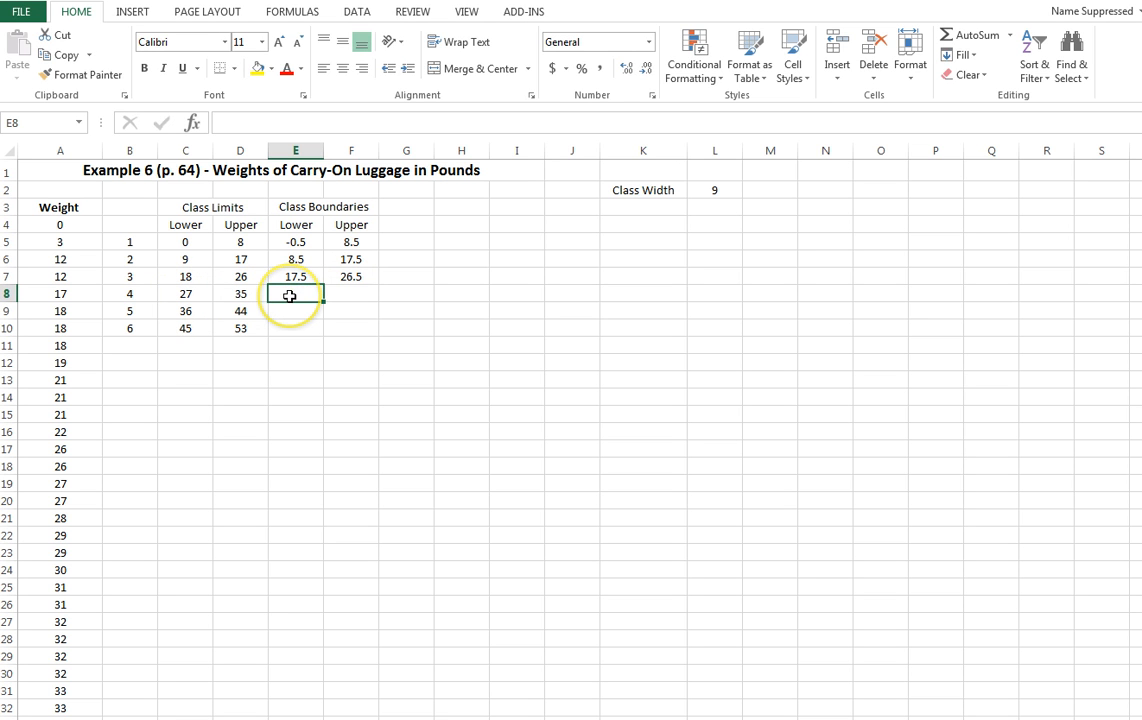
text(26.5)
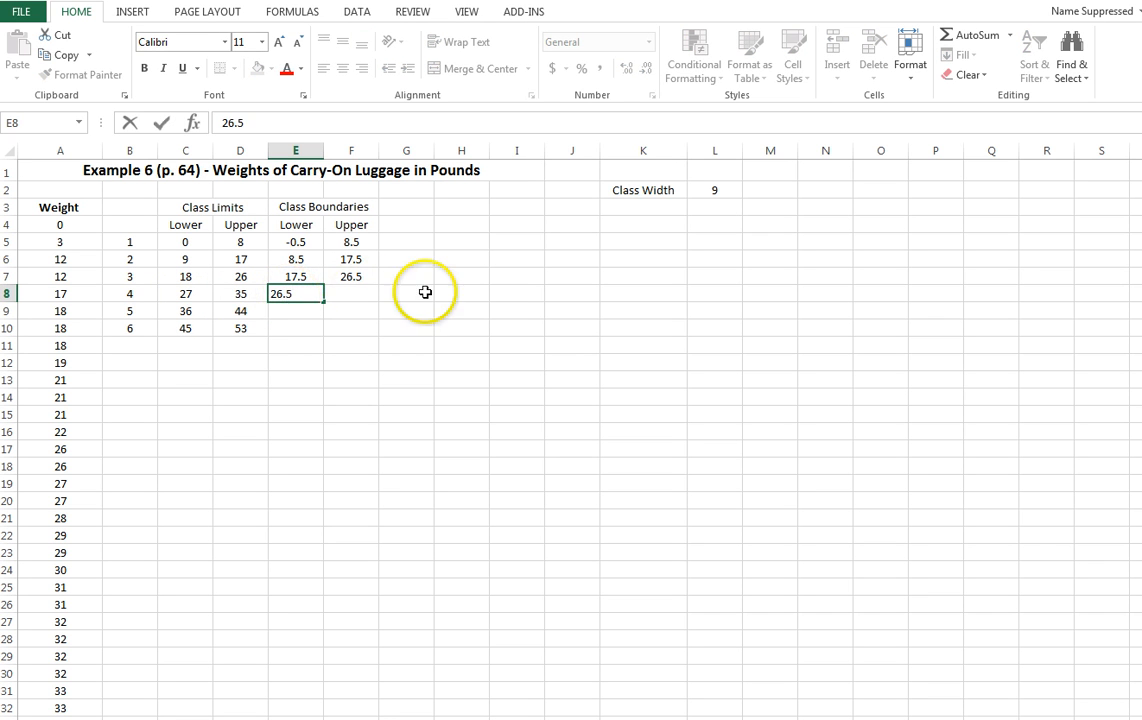
click(354, 290)
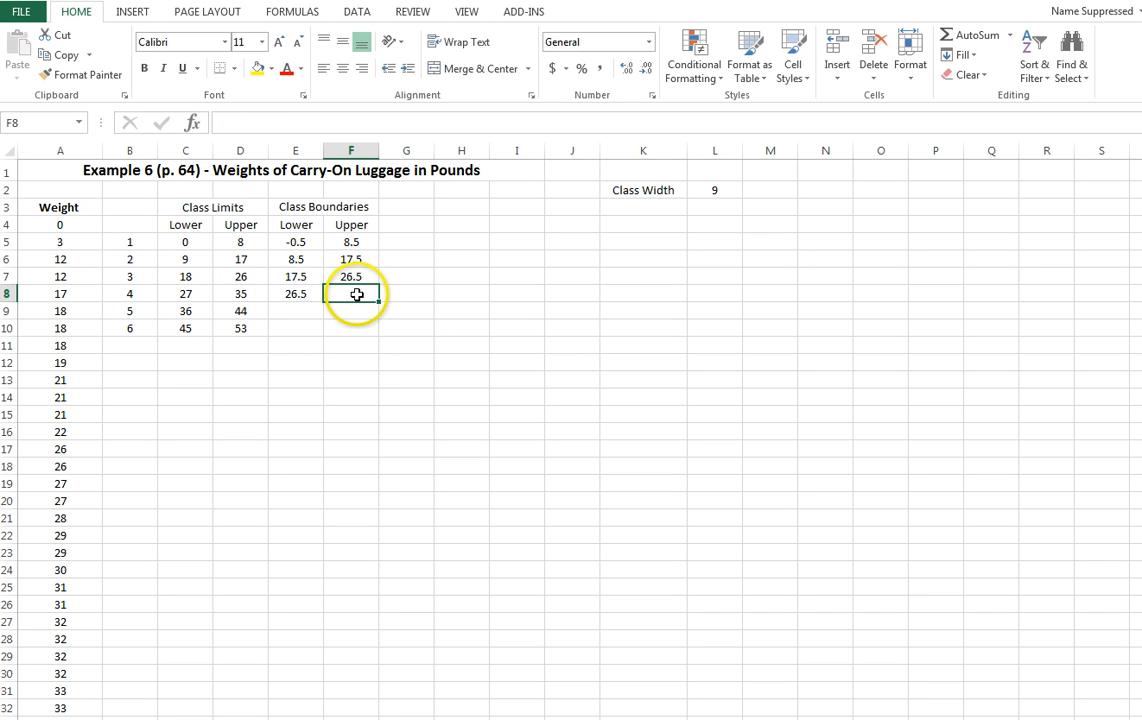
text(35.5)
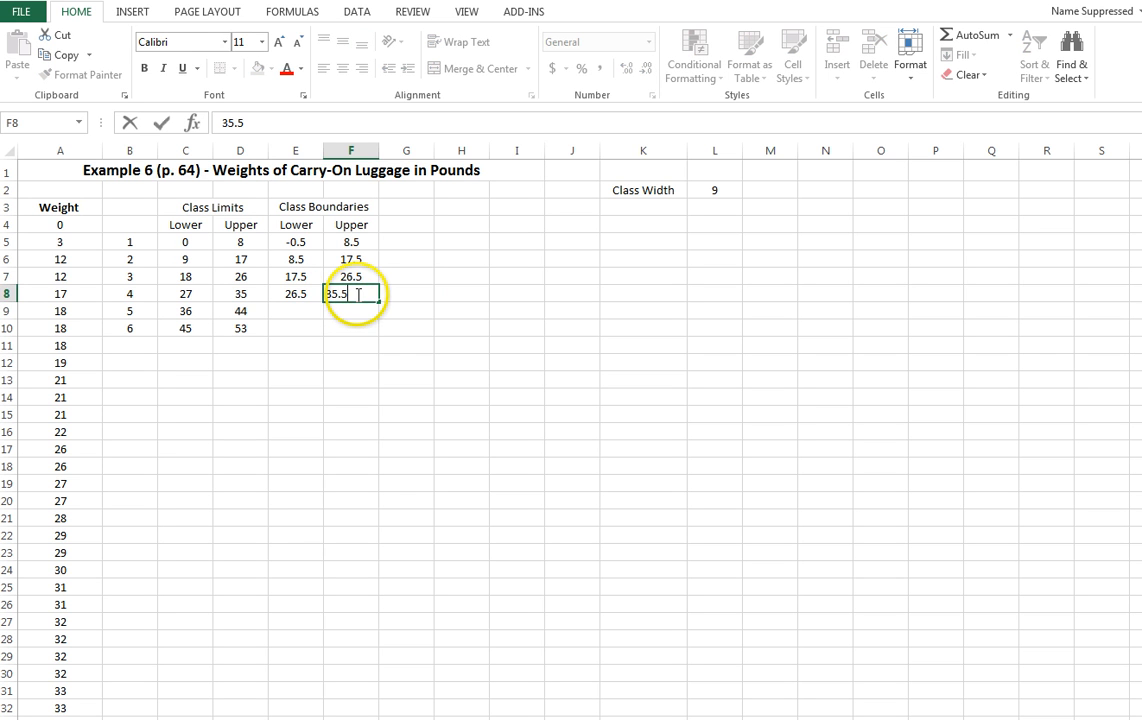
Step: Enter the boundaries for classes 5 and 6: 35.5 and 44.5 in E9:F9, 44.5 and 53.5 in E10:F10
click(279, 313)
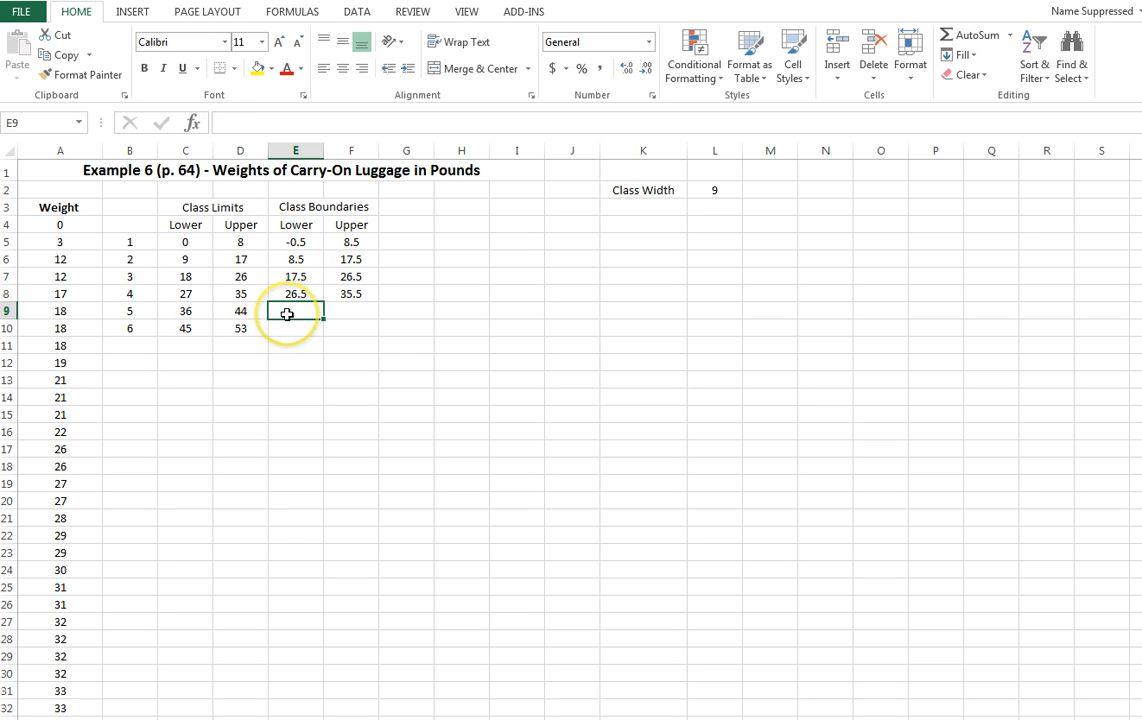
text(35.5)
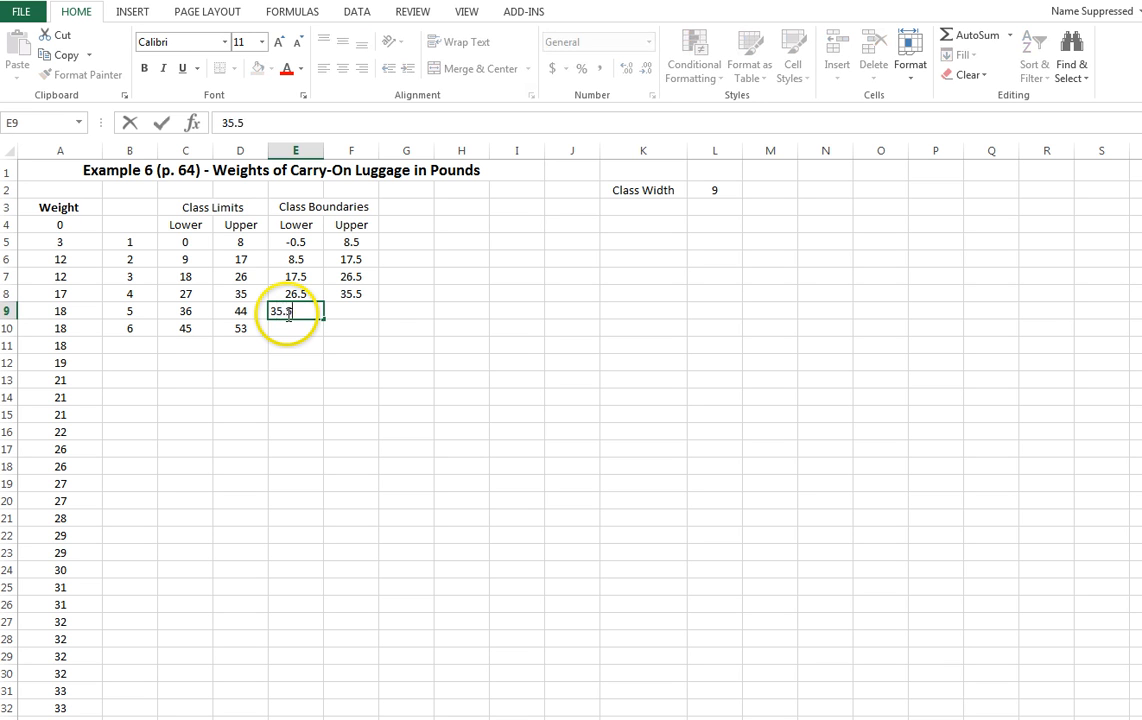
click(360, 311)
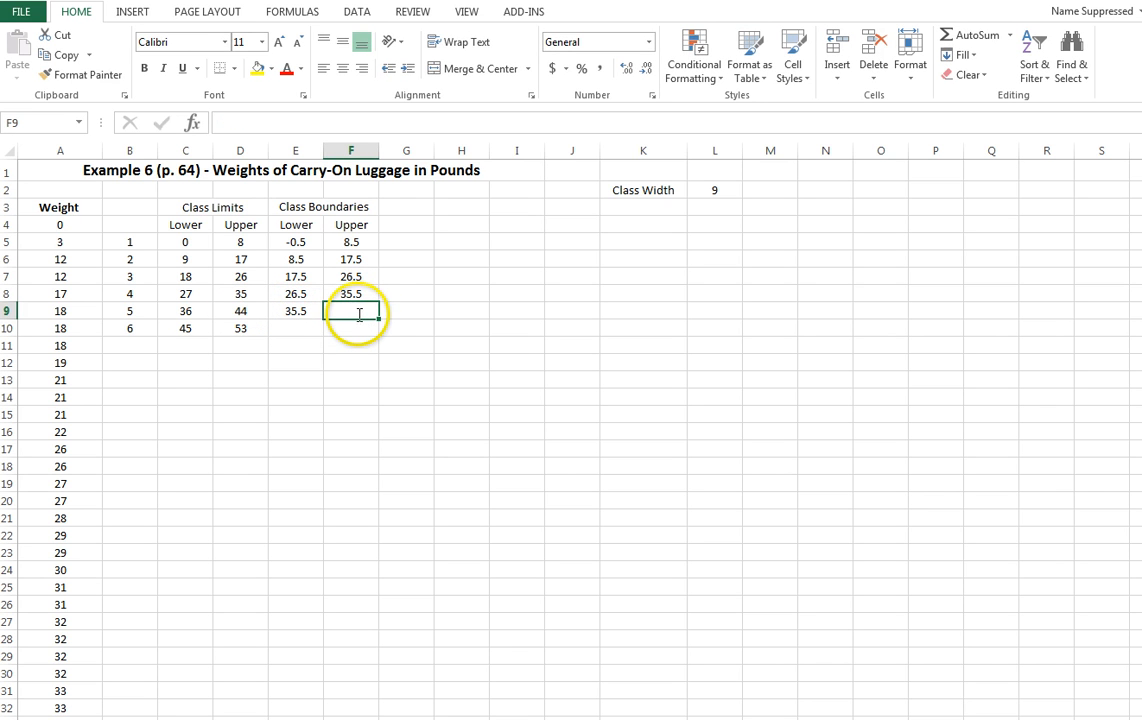
text(44.5)
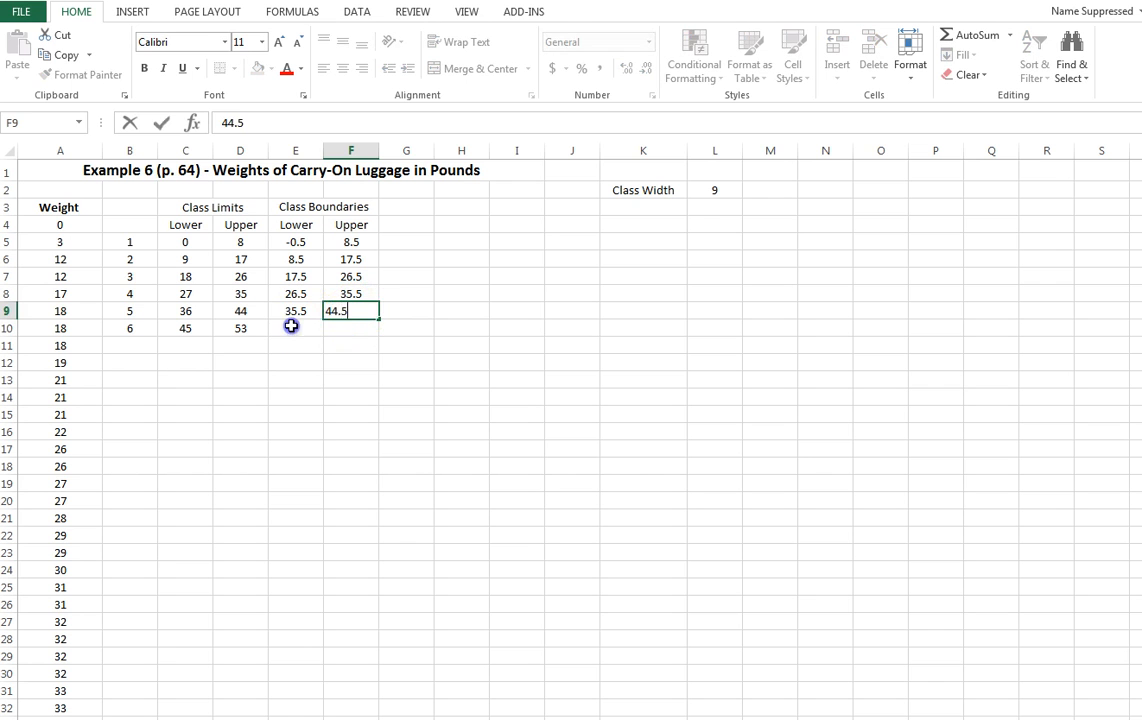
click(290, 327)
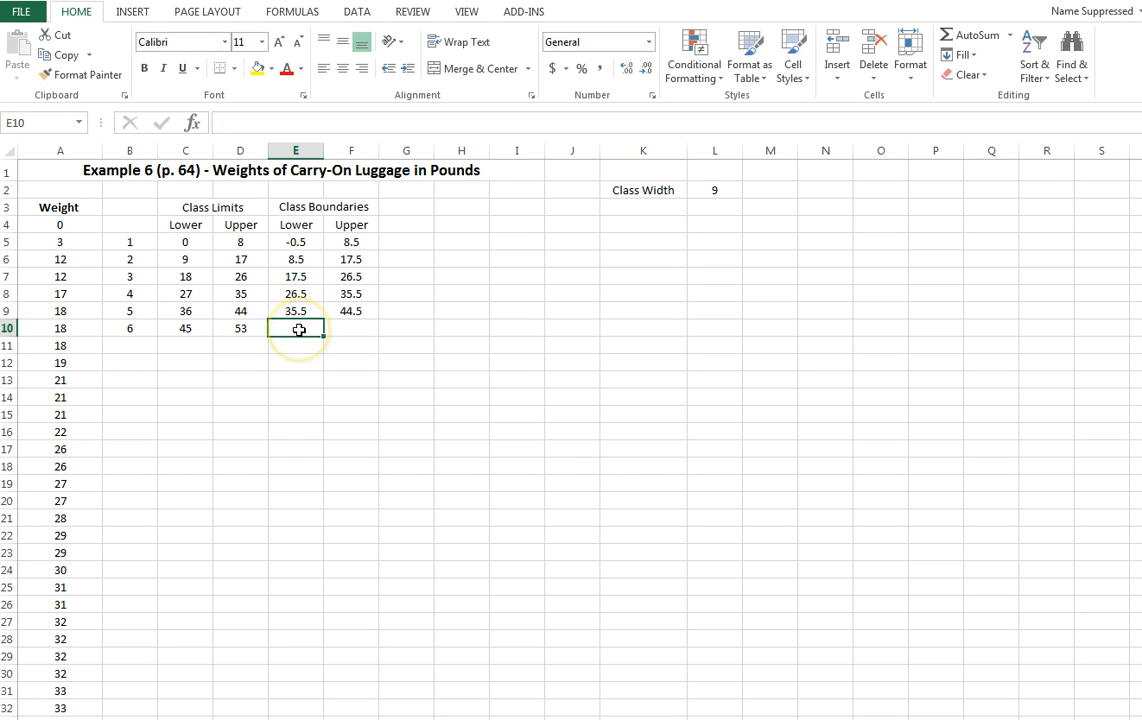
text(44.5)
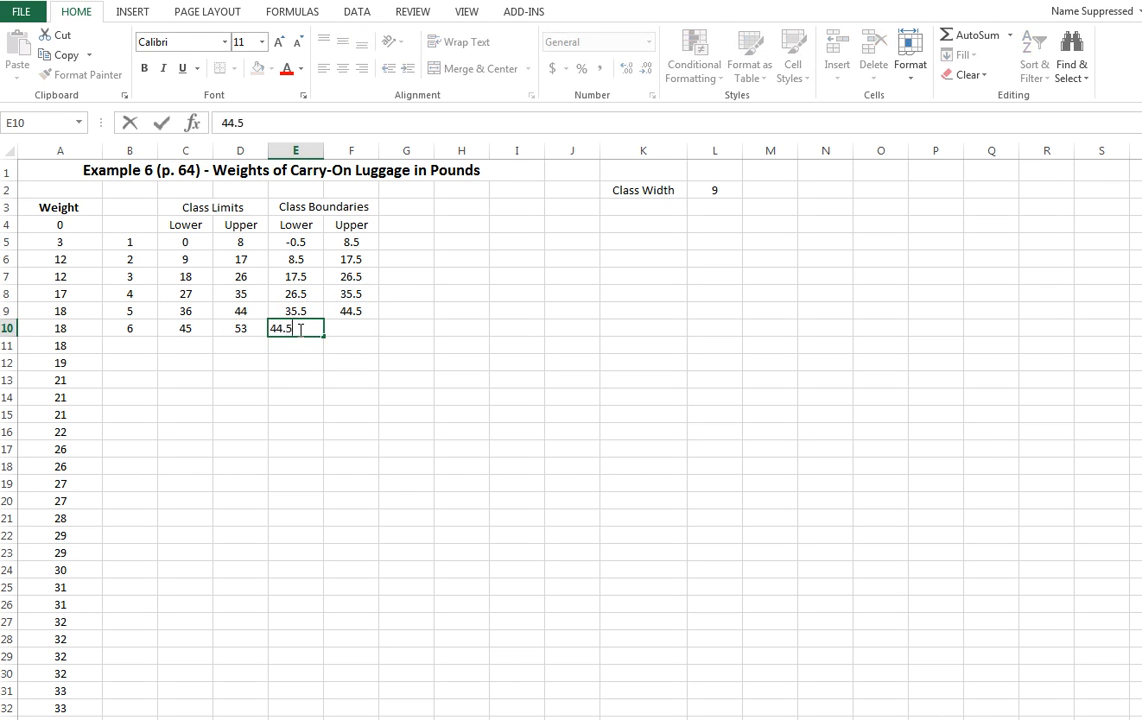
key(ctrl+Return)
click(366, 329)
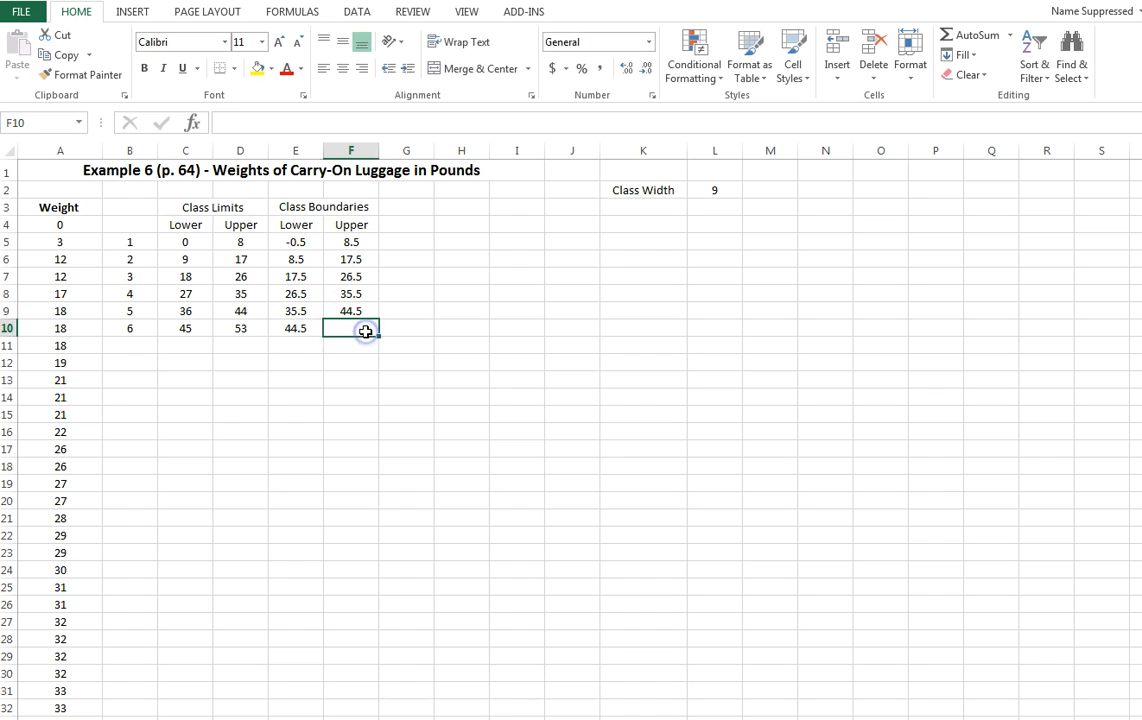
text(53.5)
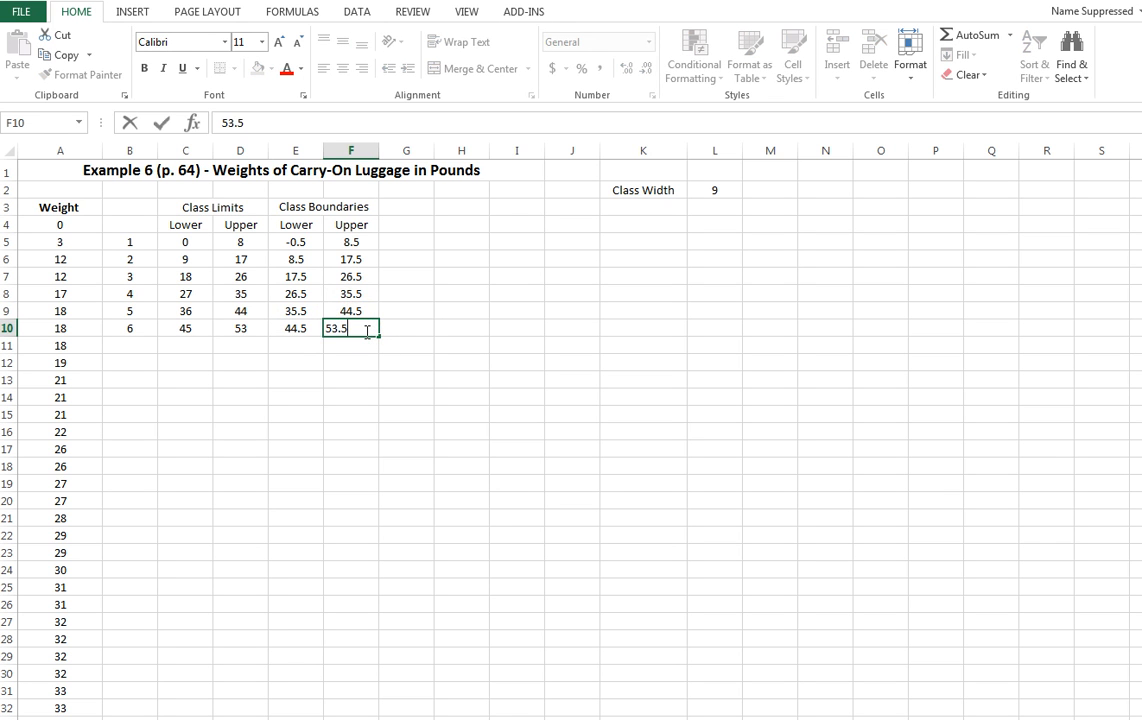
click(349, 452)
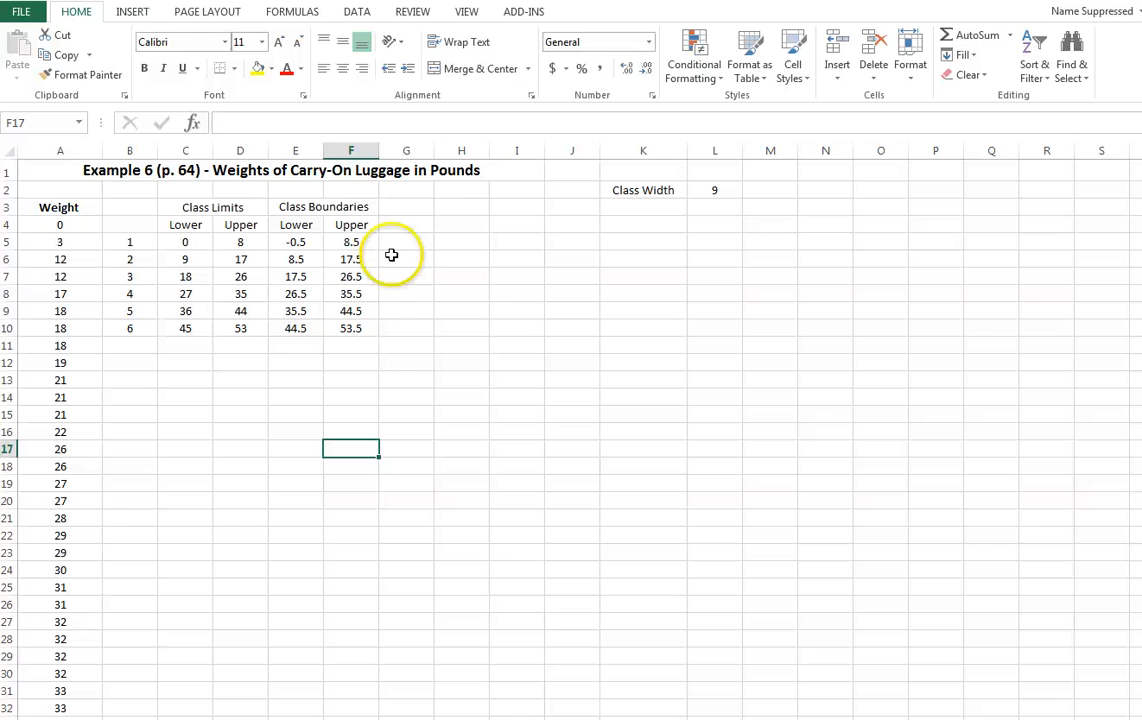
Step: Open the Histogram tool from the Data Analysis tools
click(358, 13)
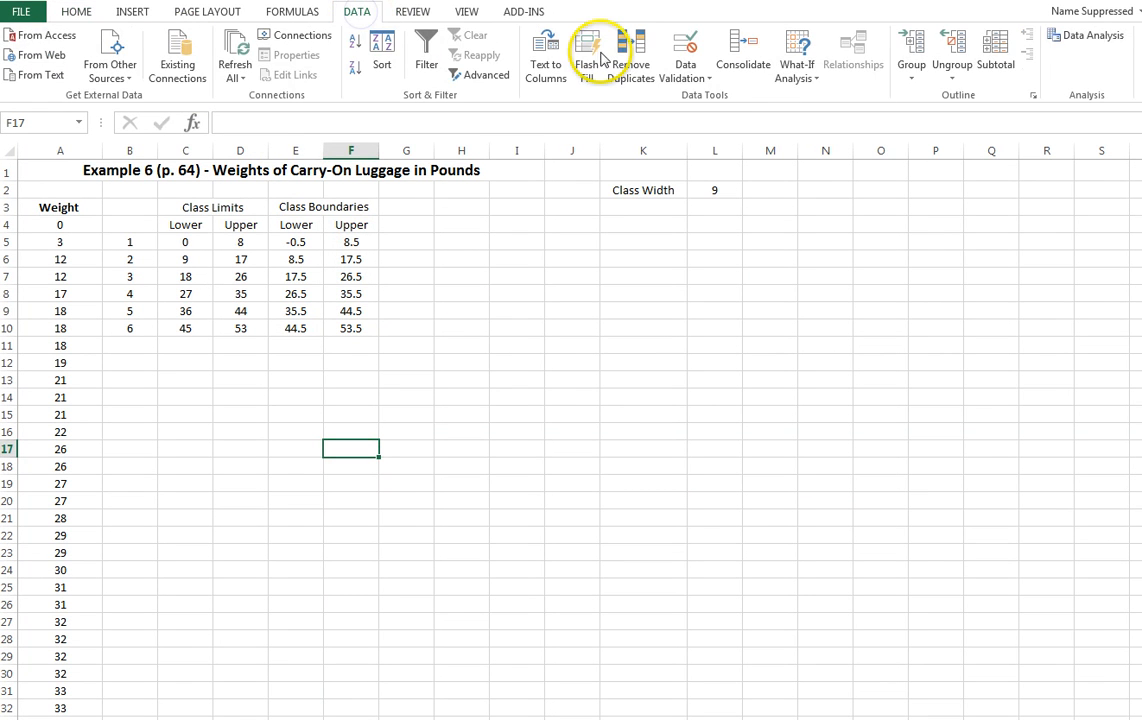
click(1098, 45)
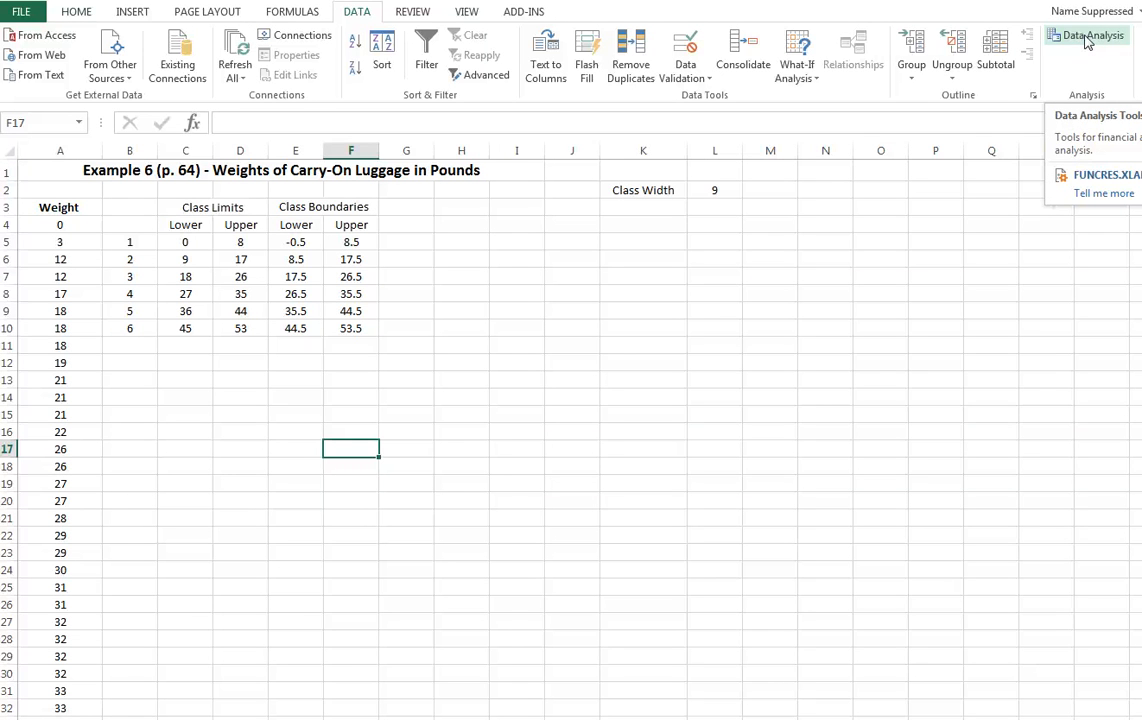
click(1087, 40)
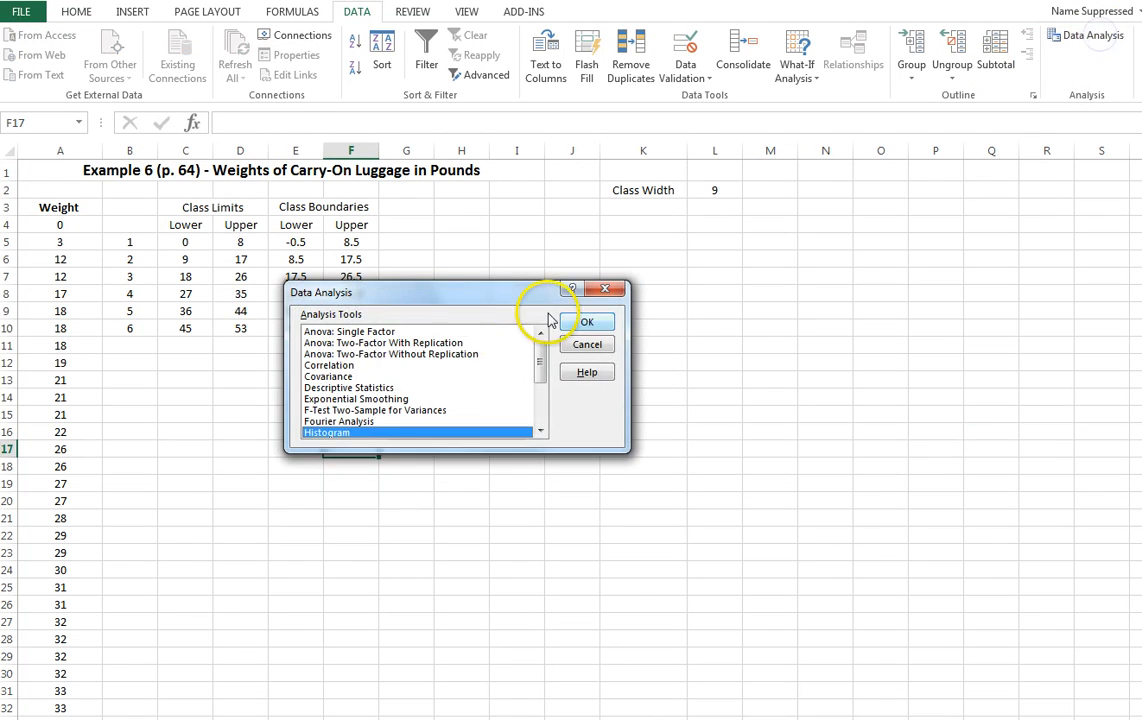
drag(476, 289, 538, 311)
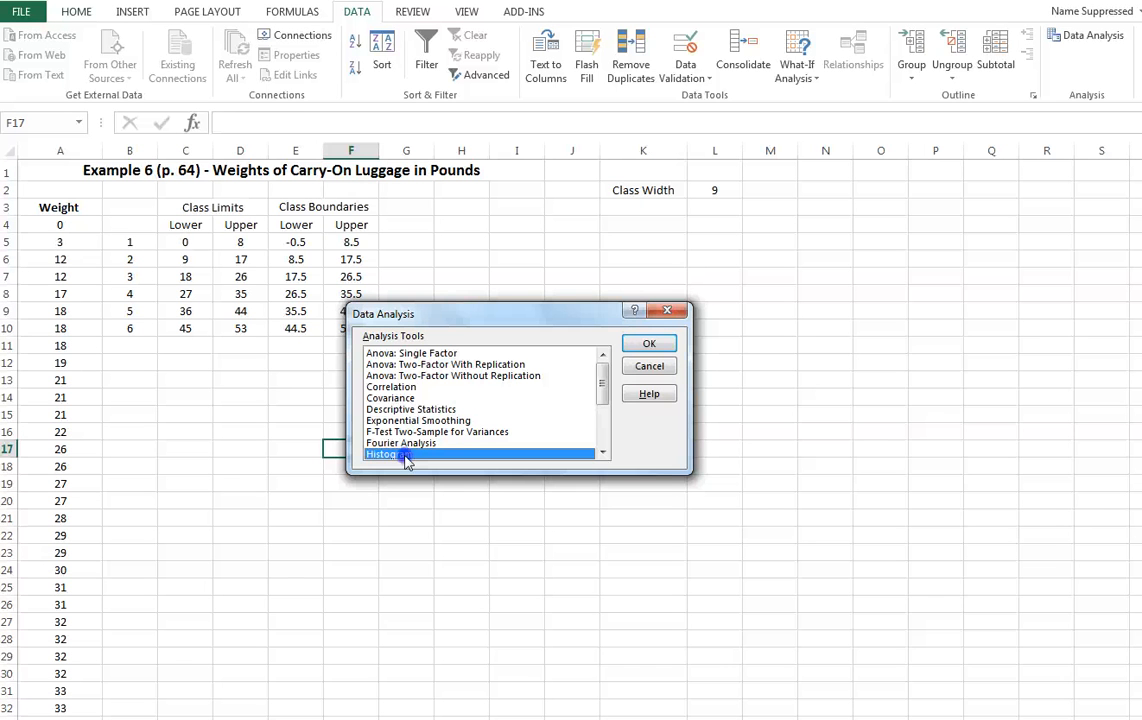
click(649, 343)
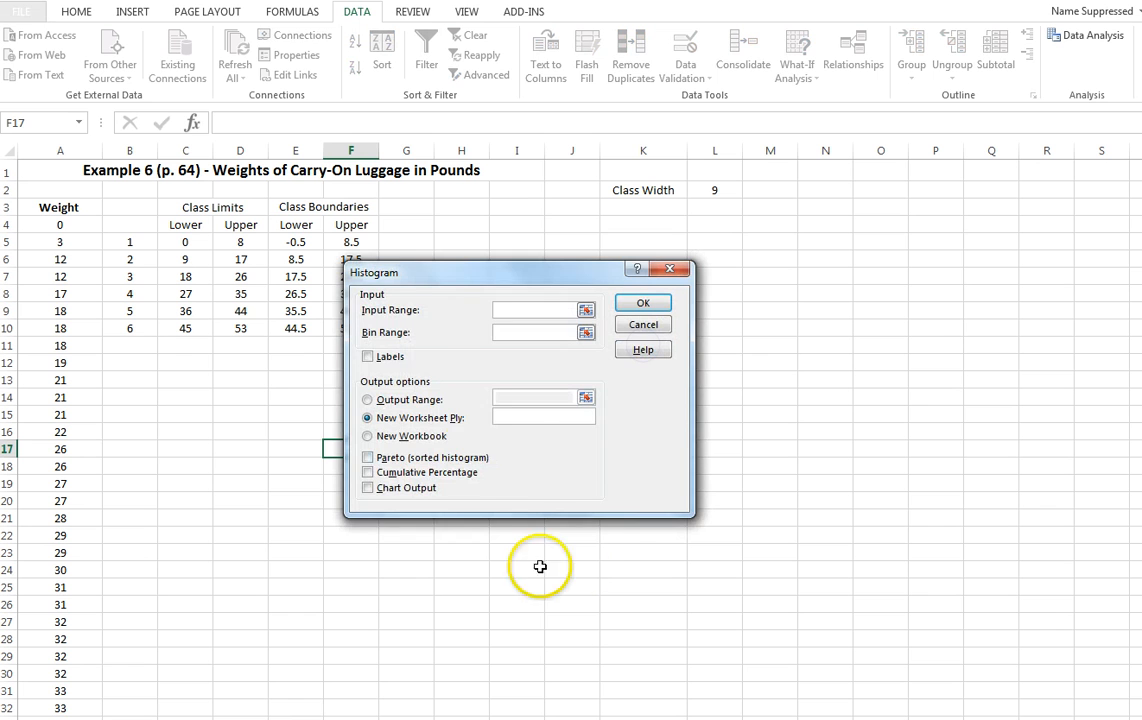
Step: Set the histogram's input range to the luggage weights in $A$4:$A$43
drag(518, 281, 605, 293)
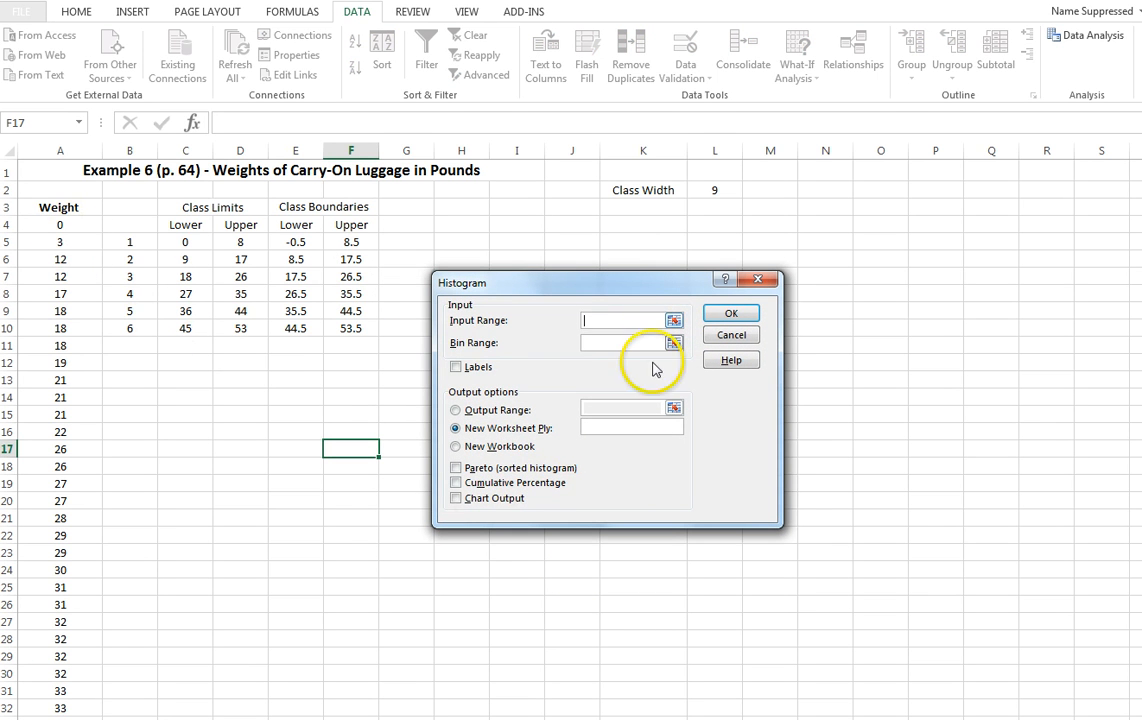
click(674, 320)
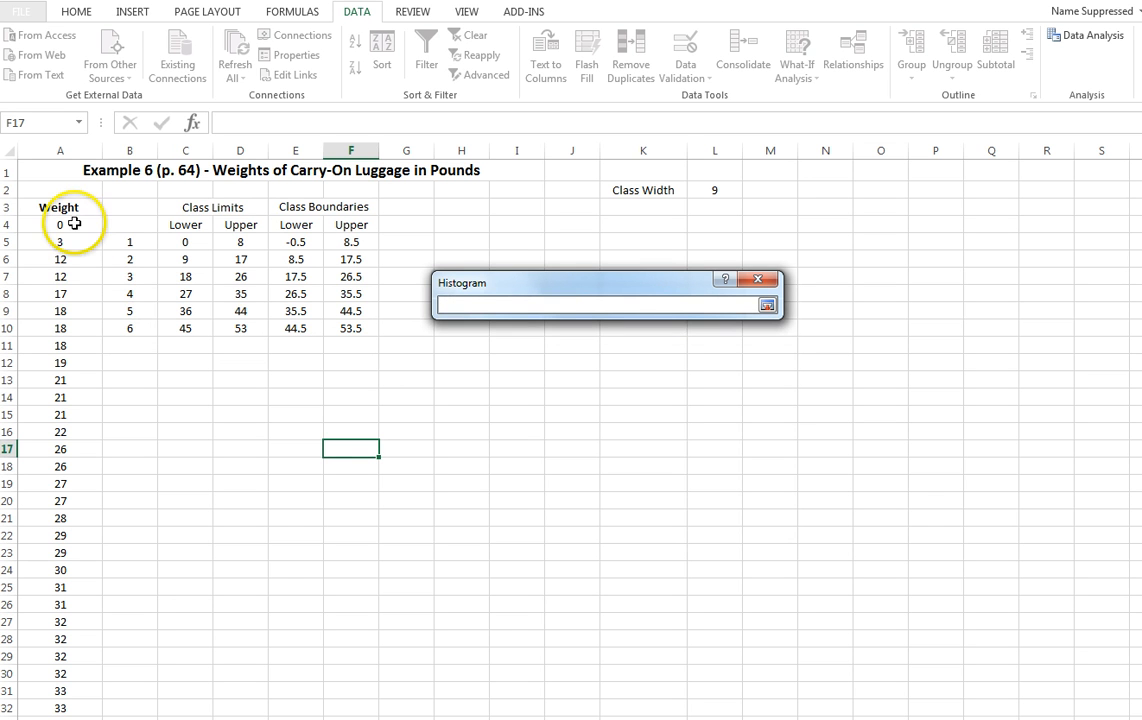
drag(74, 224, 71, 678)
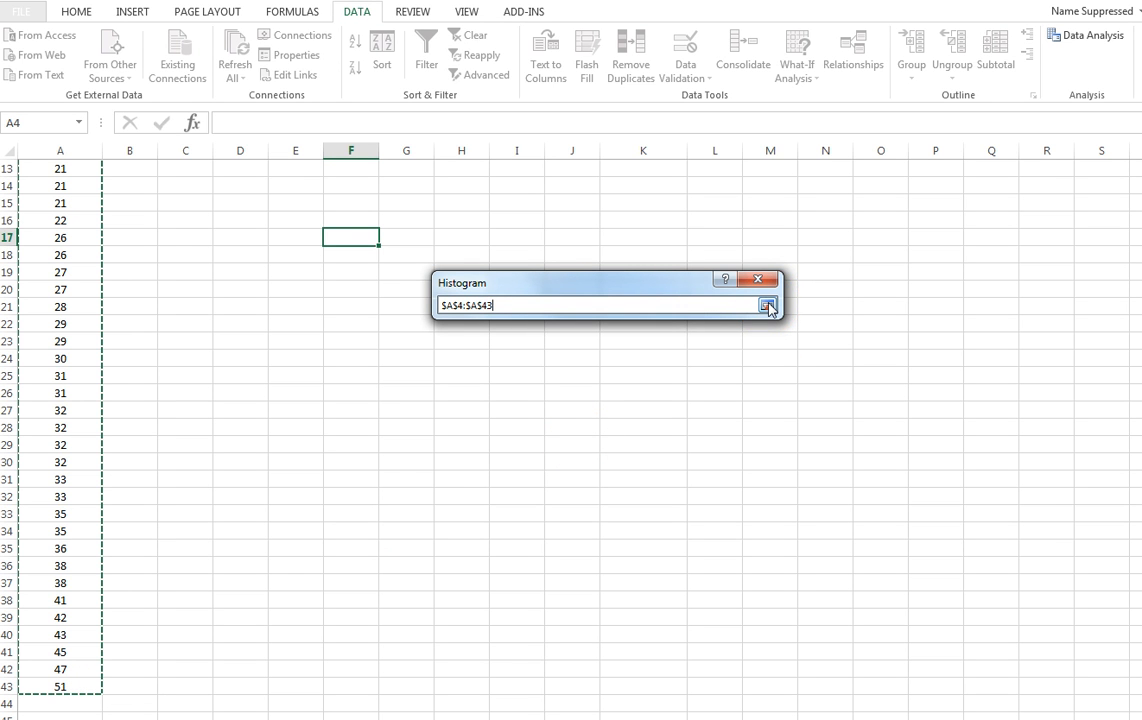
click(767, 307)
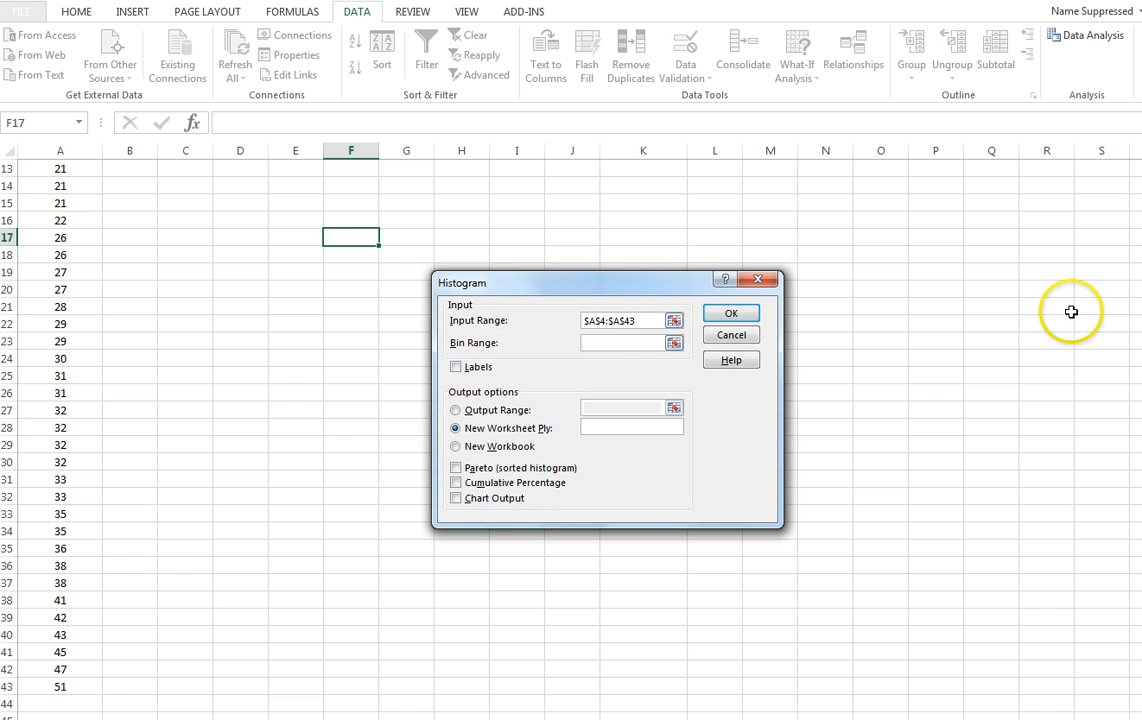
scroll(1071, 312, up, 4)
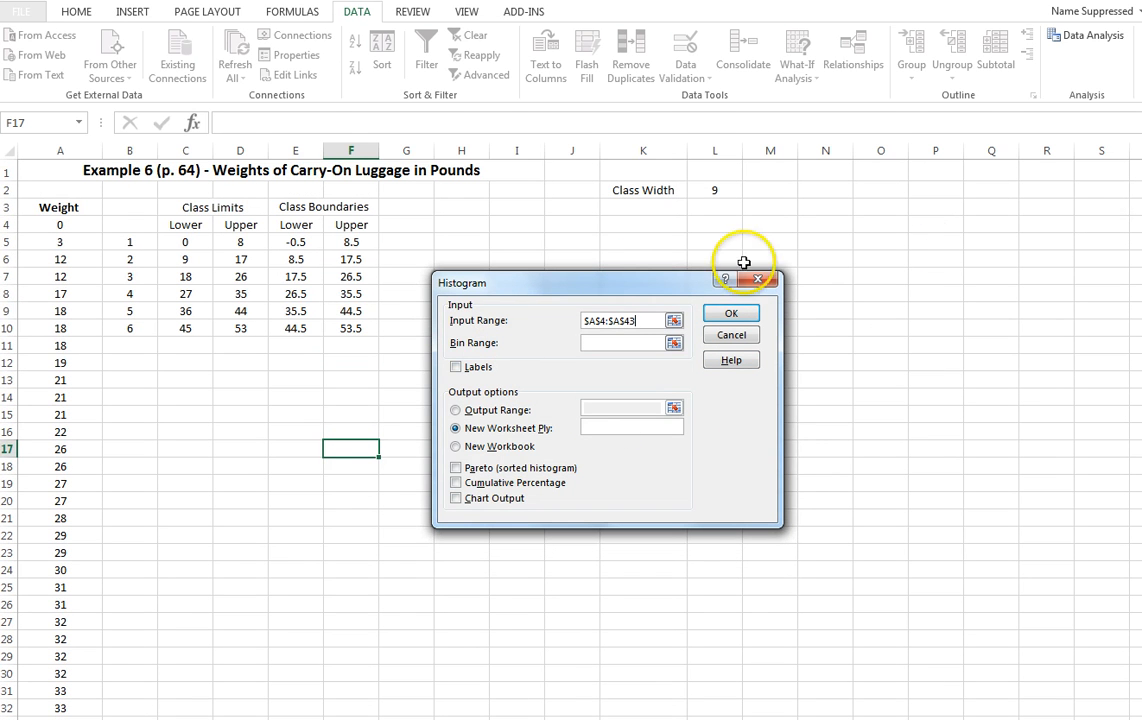
Step: Set the histogram's bin range to the upper class boundaries in $F$5:$F$10
drag(596, 286, 666, 280)
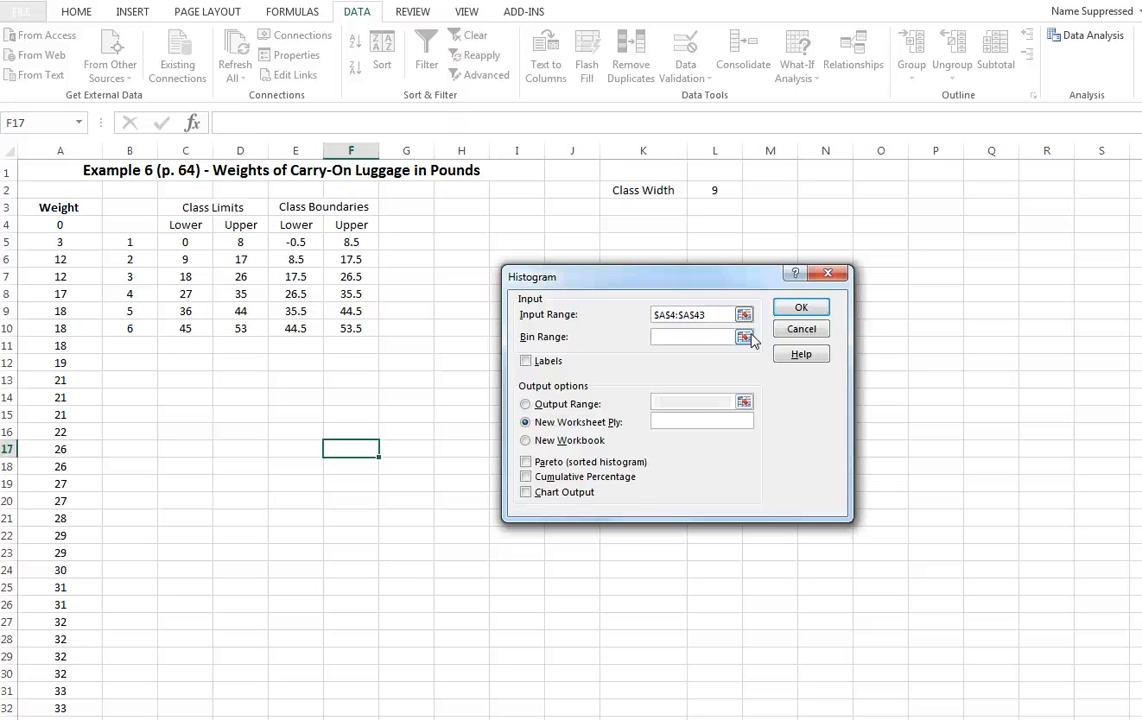
click(744, 340)
click(744, 340)
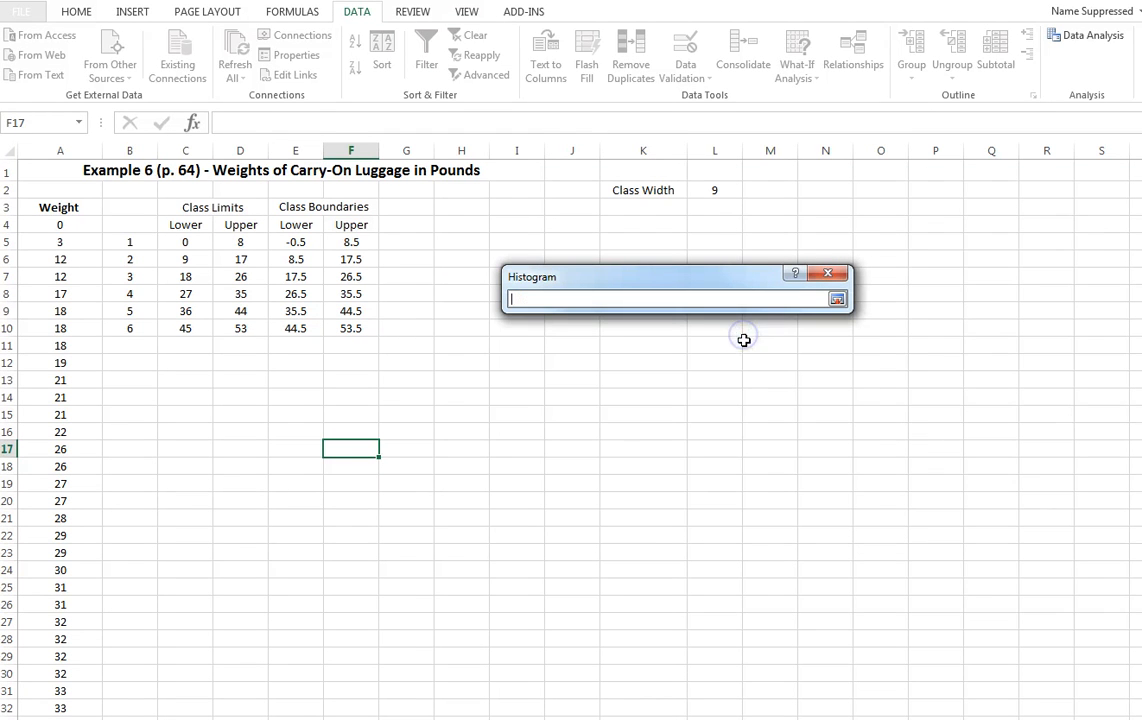
drag(357, 245, 357, 328)
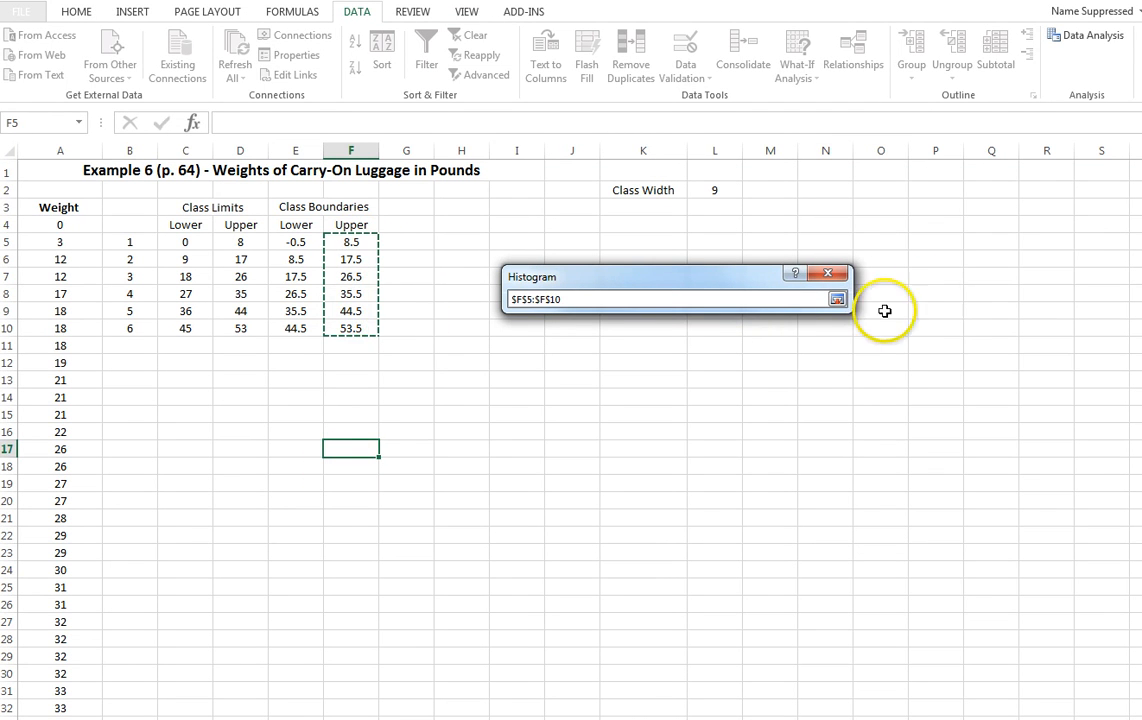
click(837, 299)
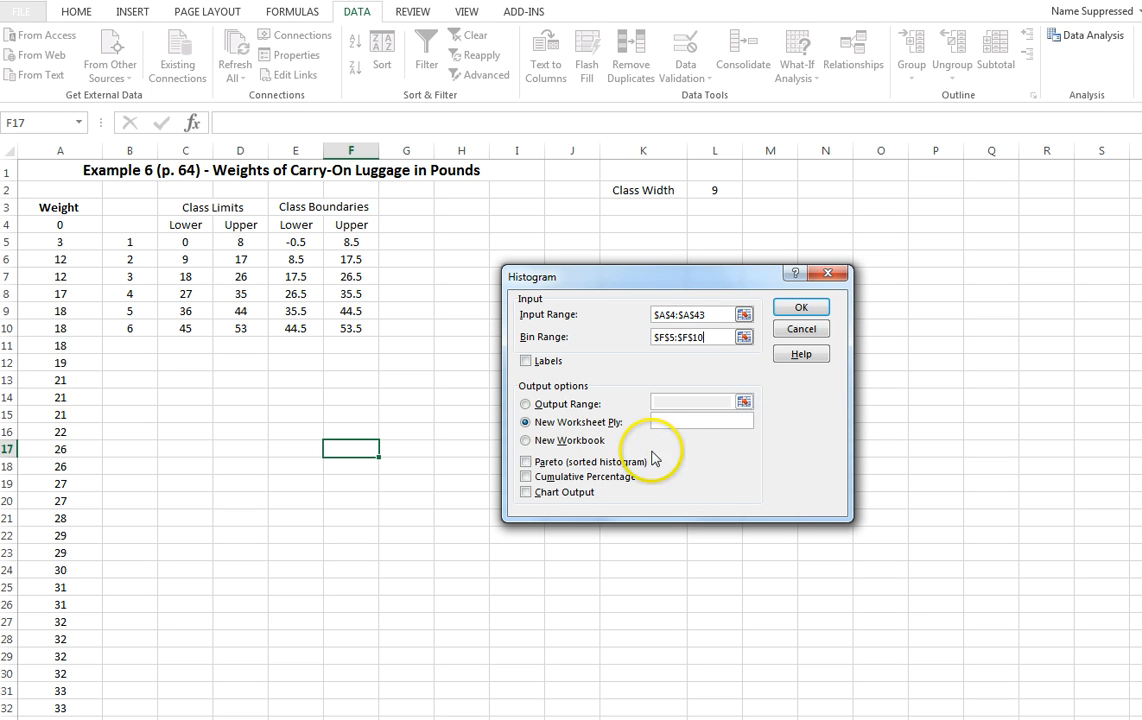
Step: Choose an output range as the histogram's destination and restore the input range to the weights in $A$4:$A$43
click(525, 403)
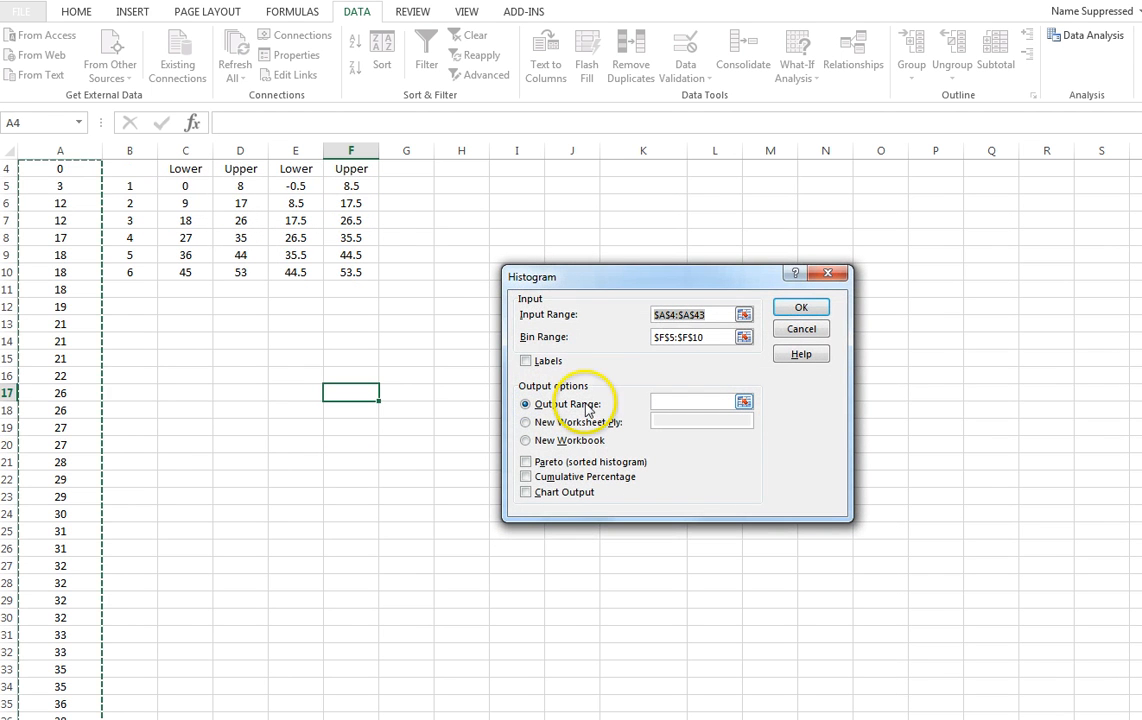
click(405, 168)
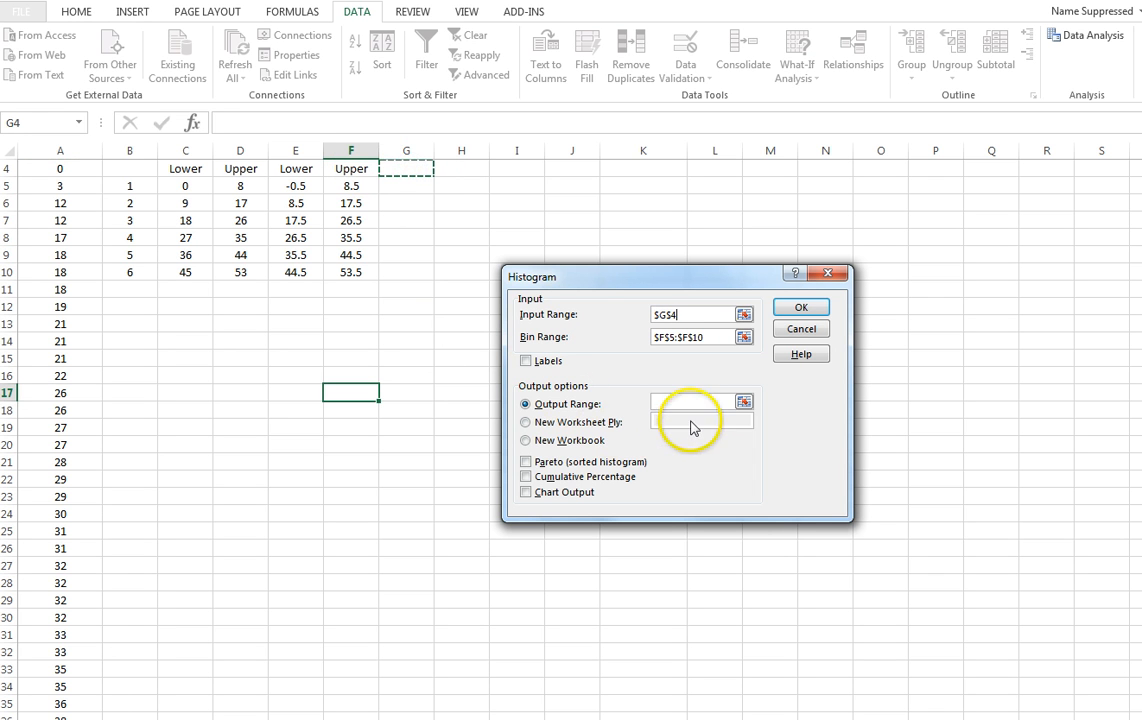
click(744, 314)
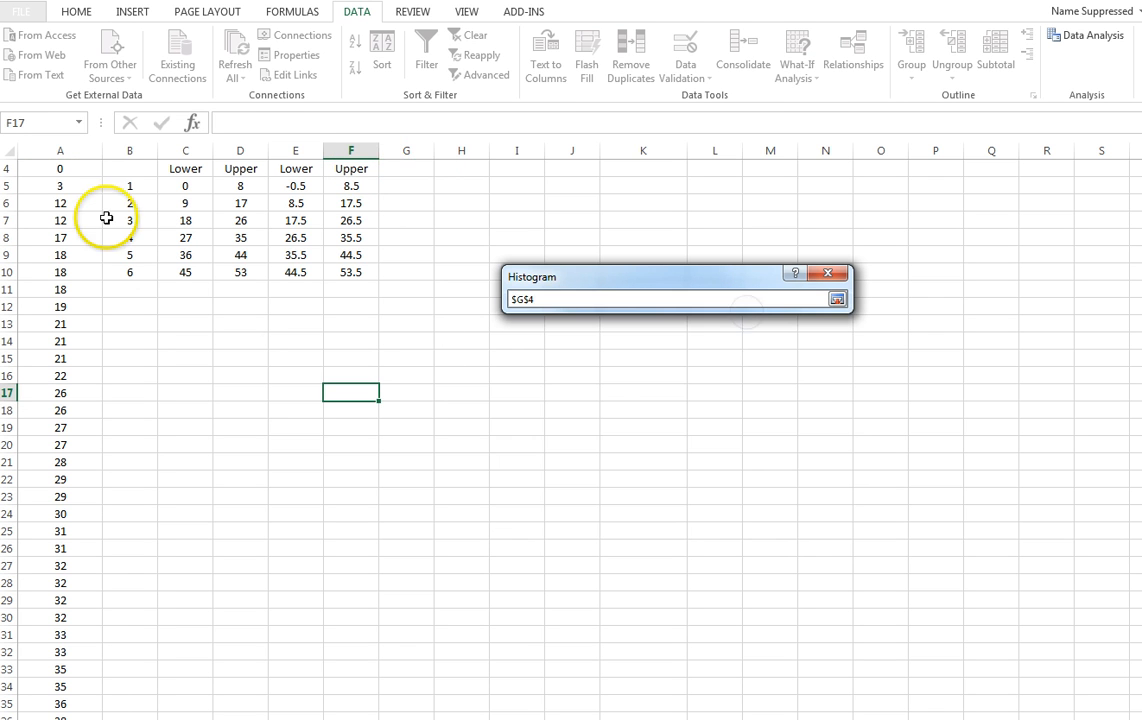
drag(61, 168, 74, 678)
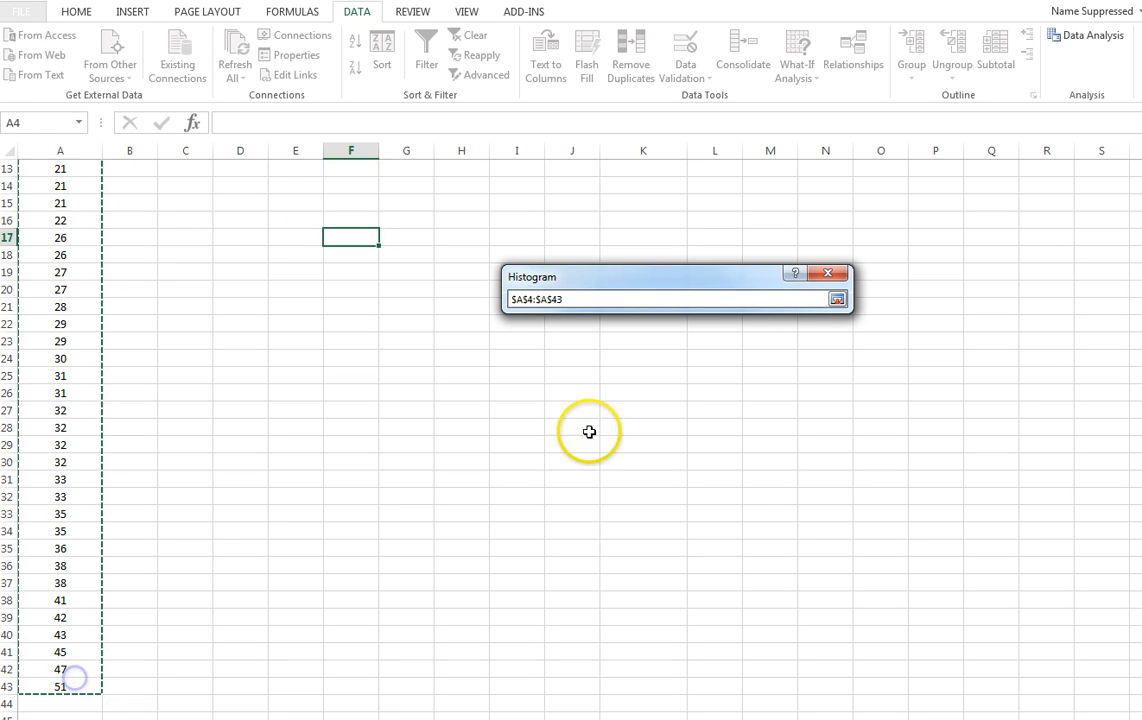
click(837, 299)
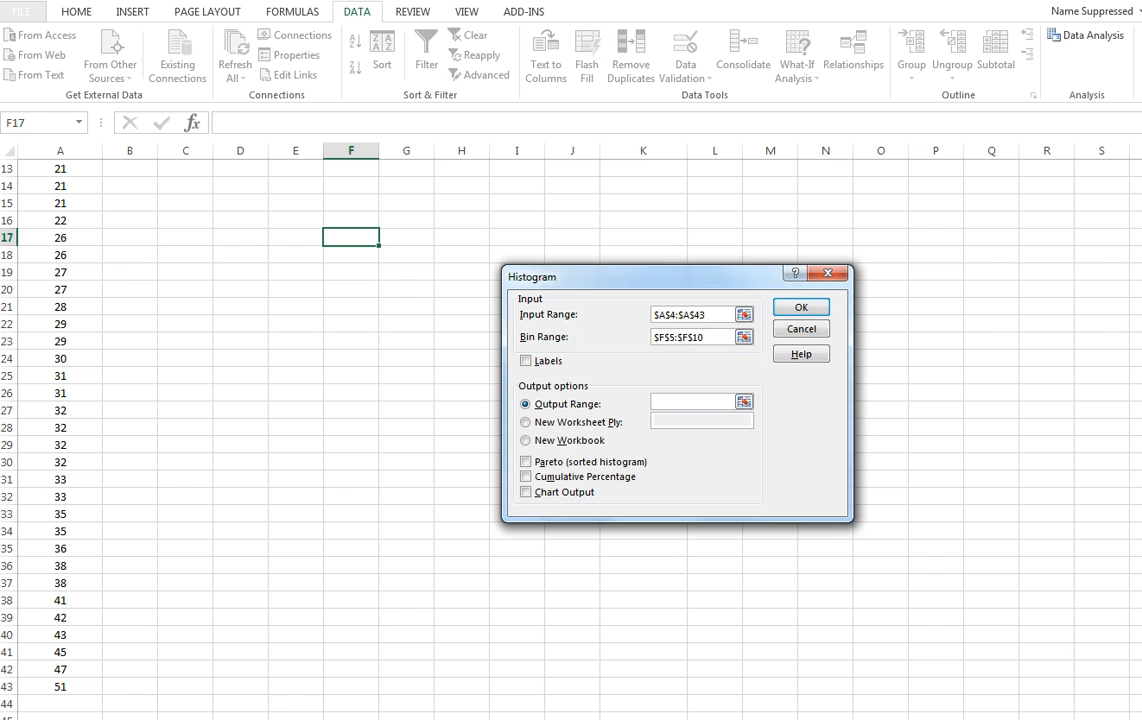
Step: Run the histogram with chart output and output range $G$4, and move the chart to start around row 11
click(742, 401)
drag(1130, 250, 1135, 218)
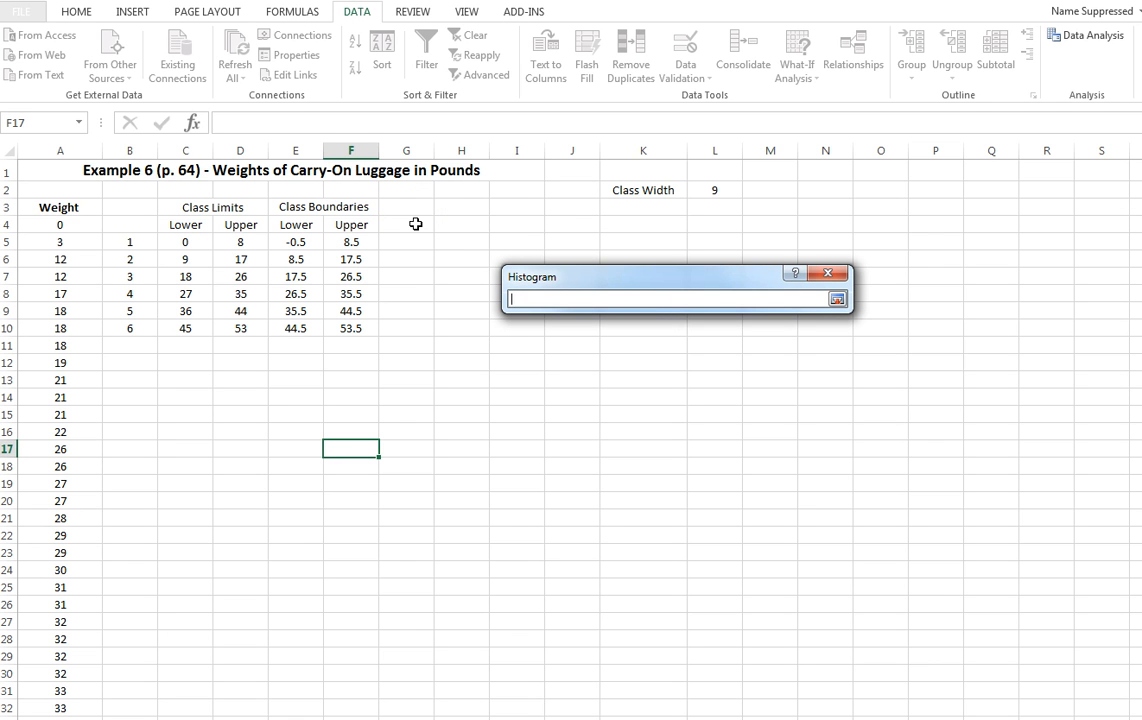
click(415, 224)
click(838, 300)
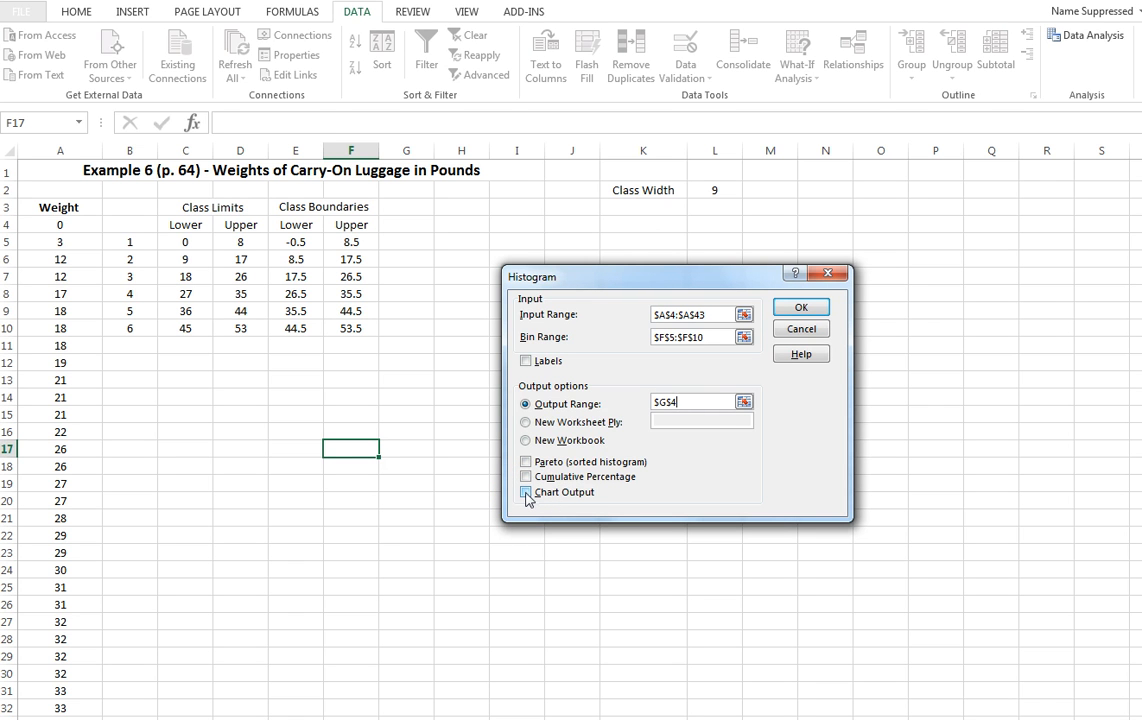
click(798, 313)
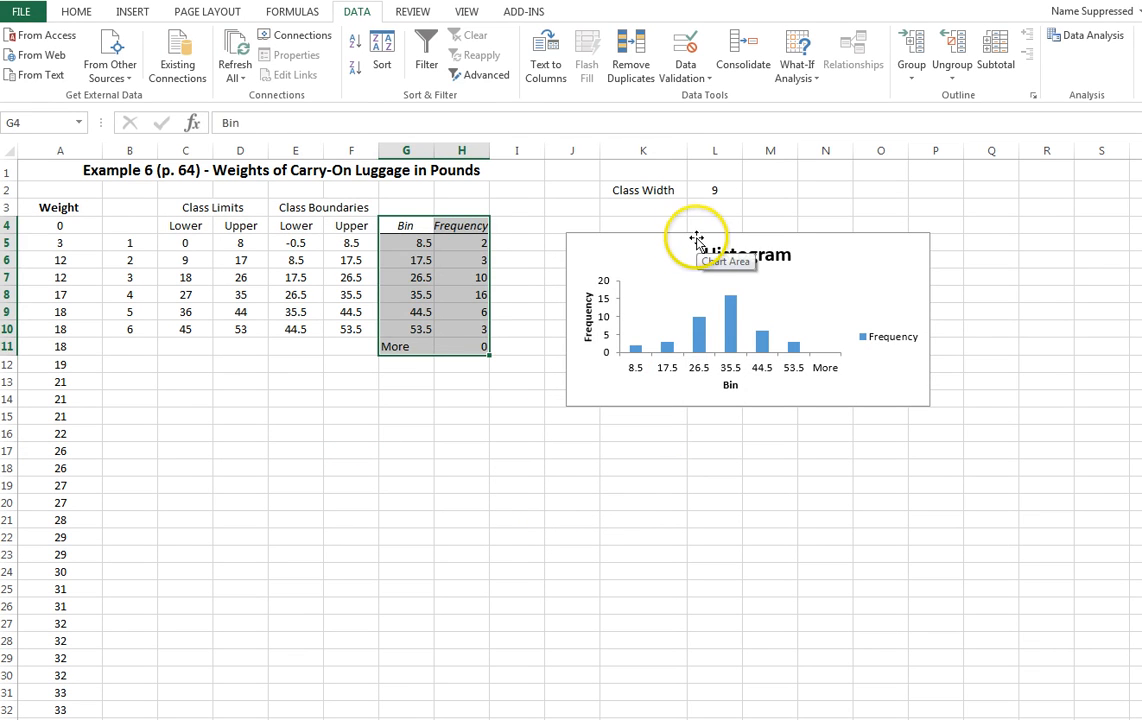
drag(694, 240, 861, 355)
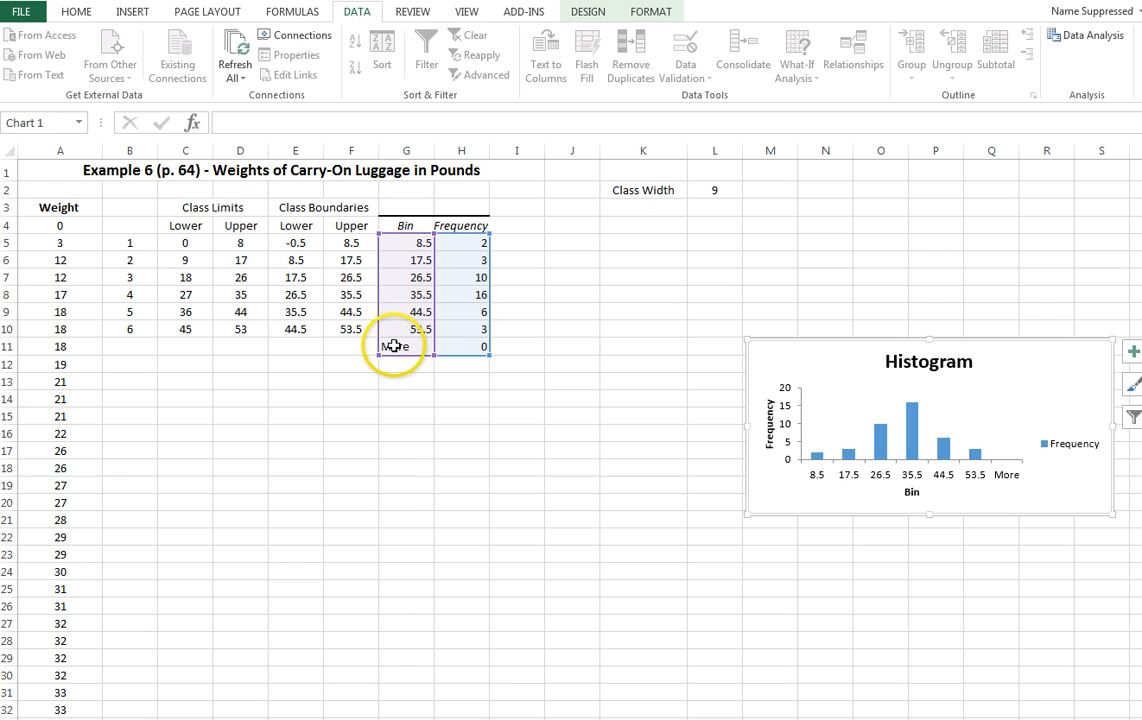
Step: Delete the More cells in G11:H11, shifting cells up, and move the histogram chart down to about row 18
drag(394, 346, 462, 346)
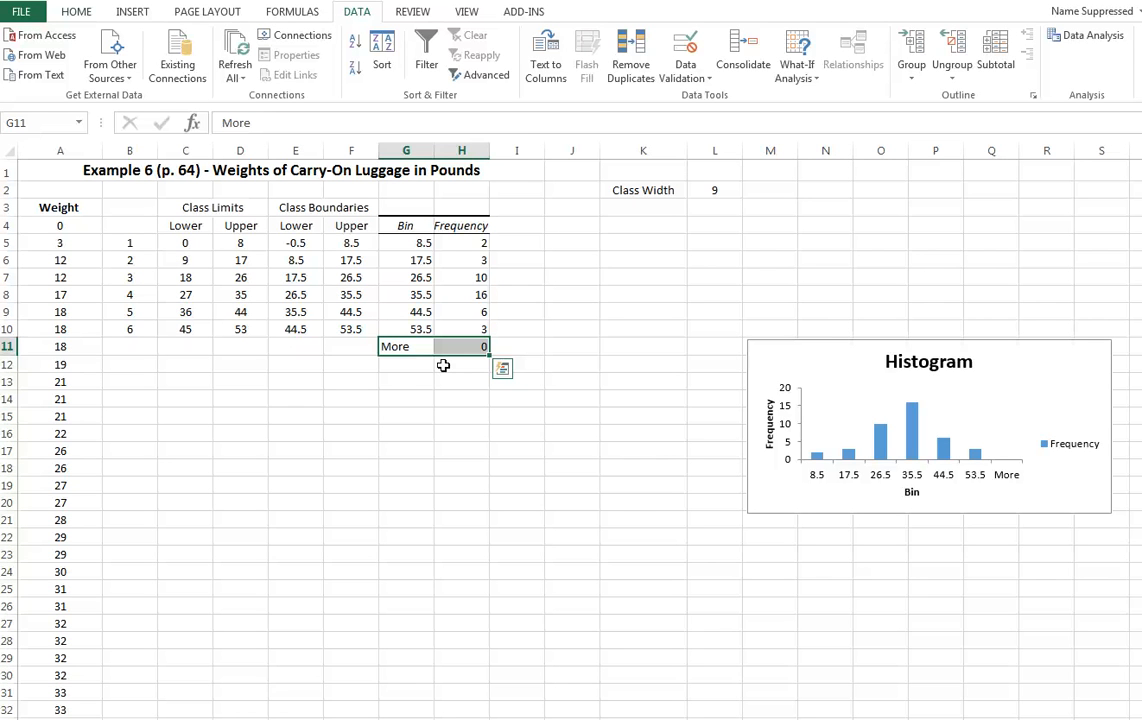
click(76, 11)
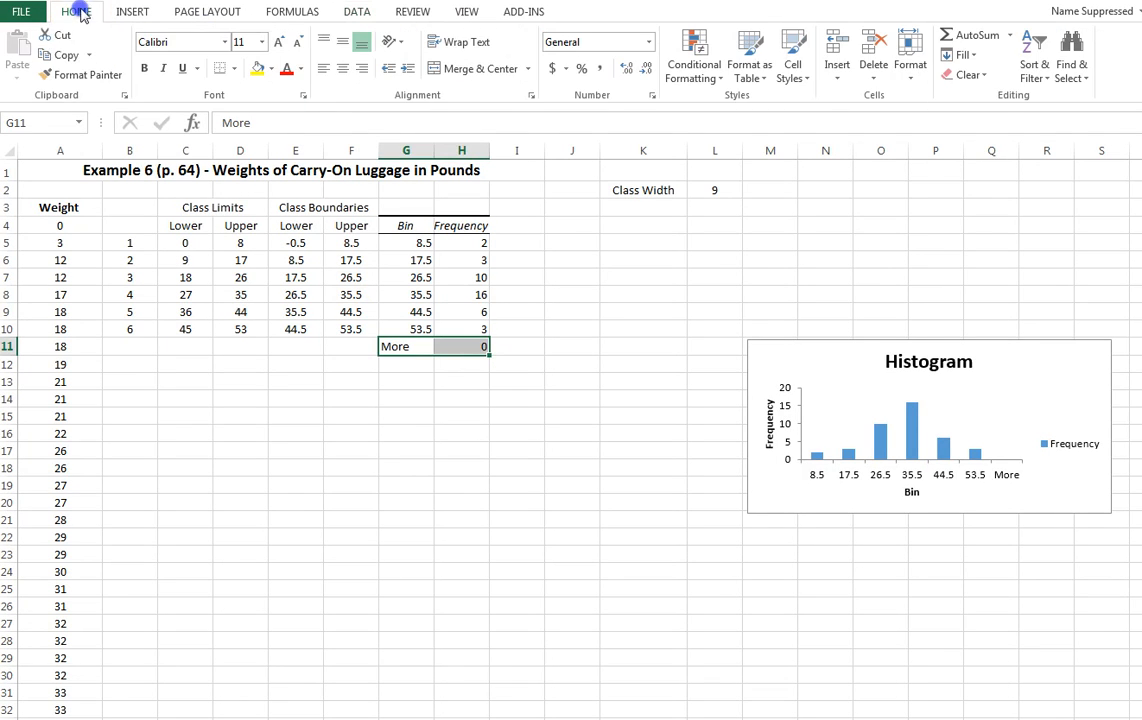
click(874, 80)
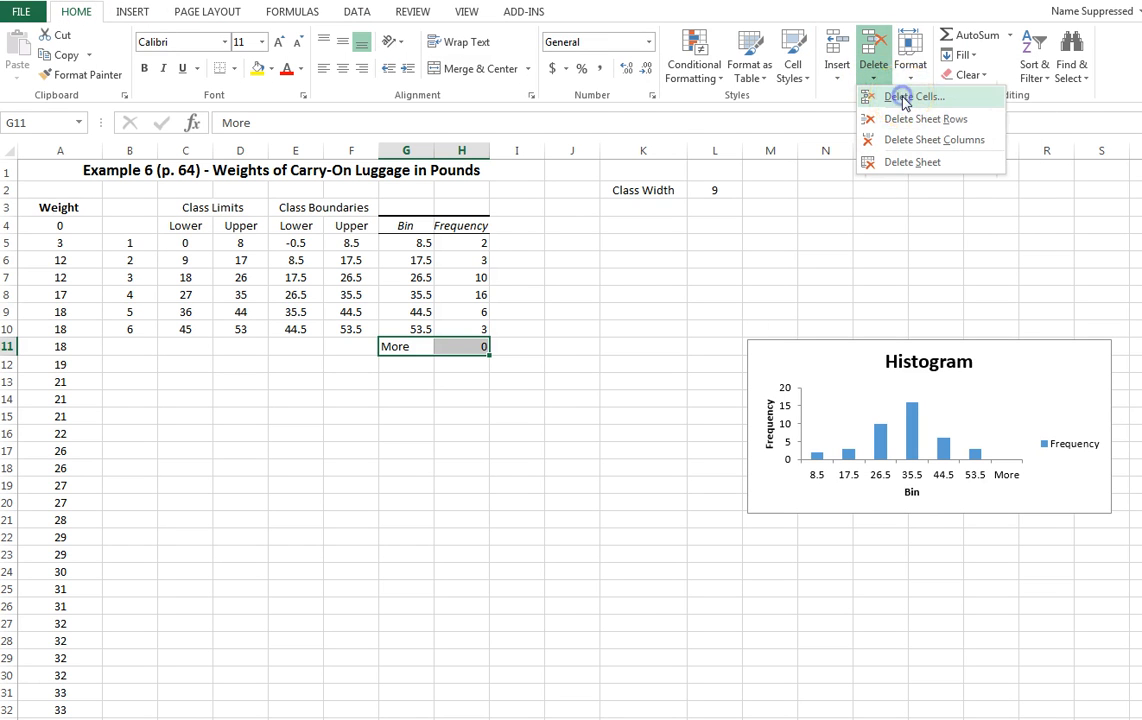
click(904, 98)
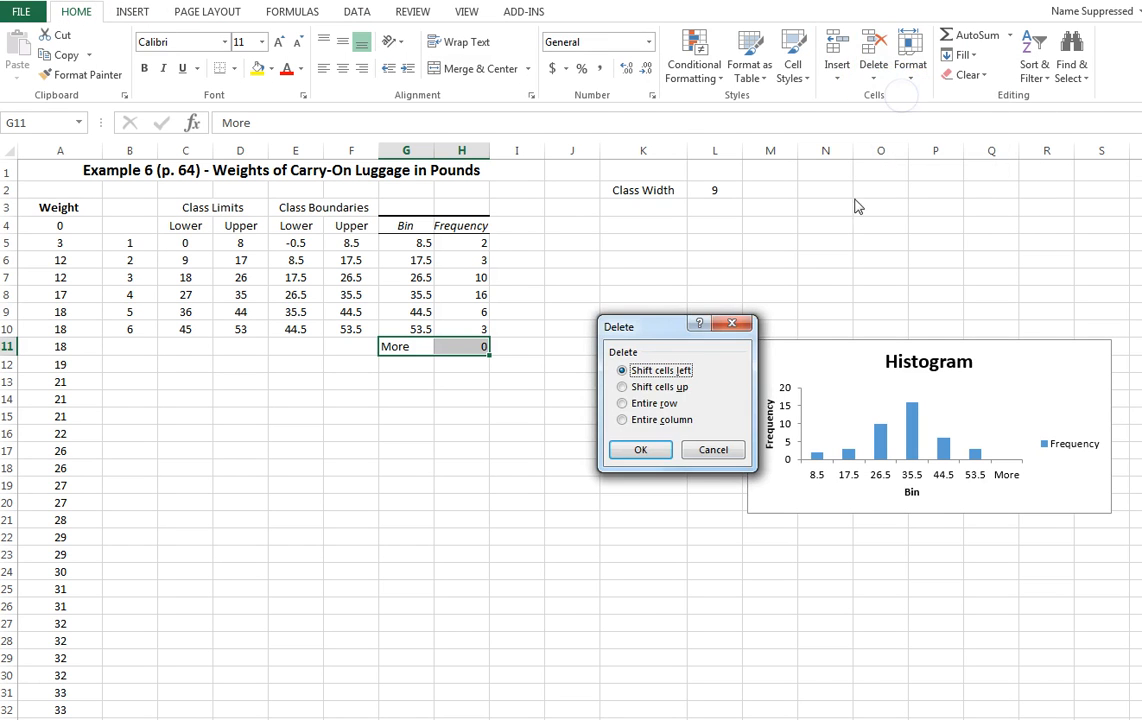
click(622, 388)
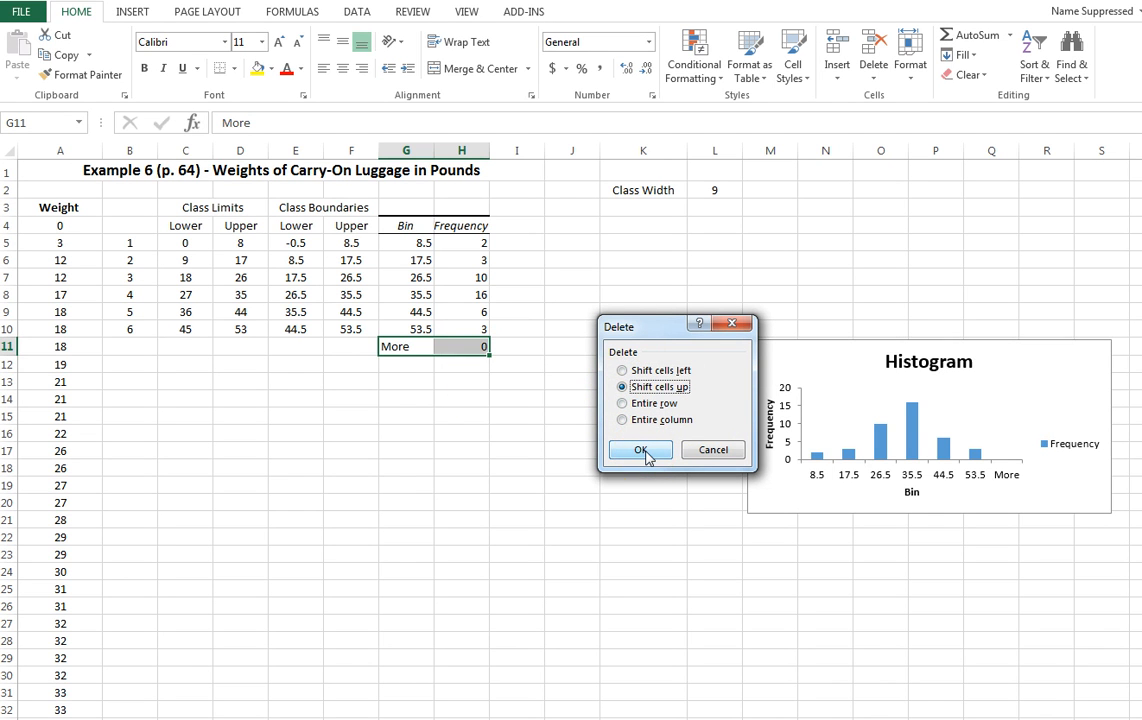
click(643, 451)
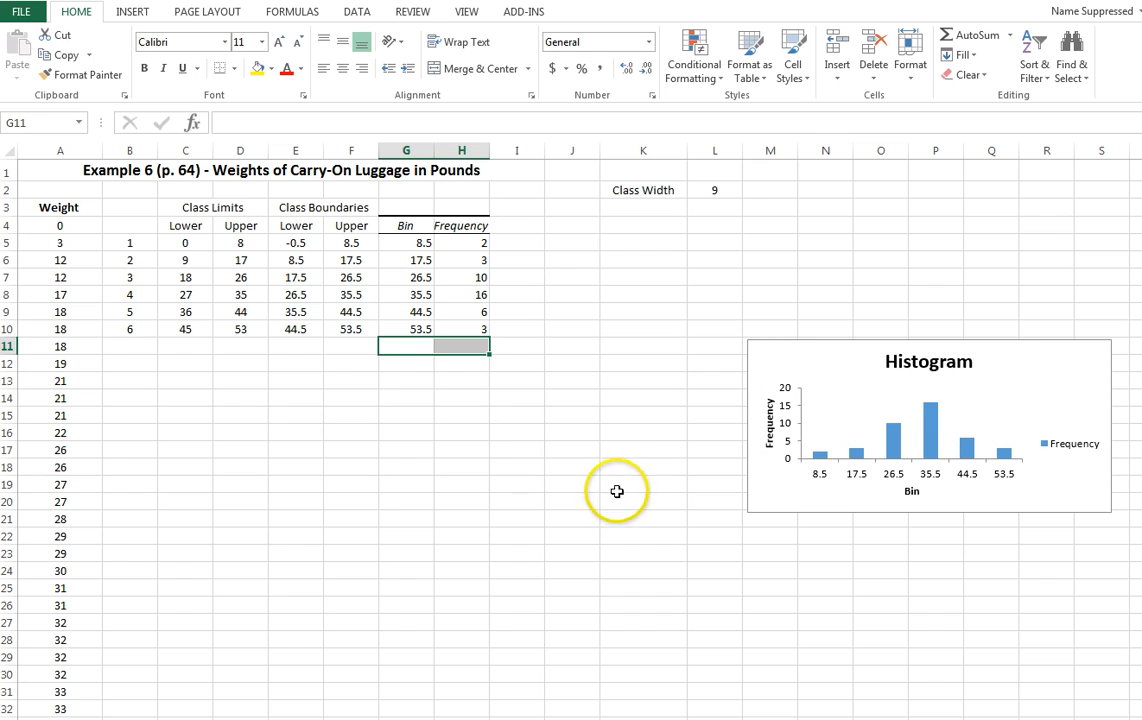
click(510, 431)
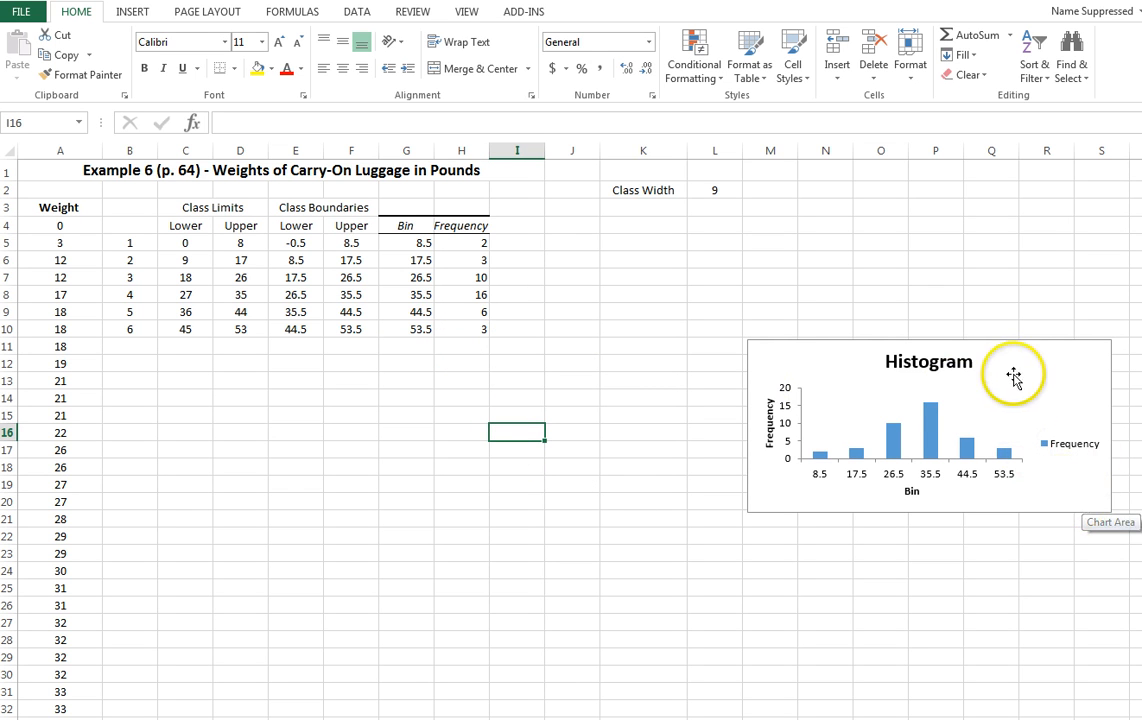
drag(1015, 378, 1017, 488)
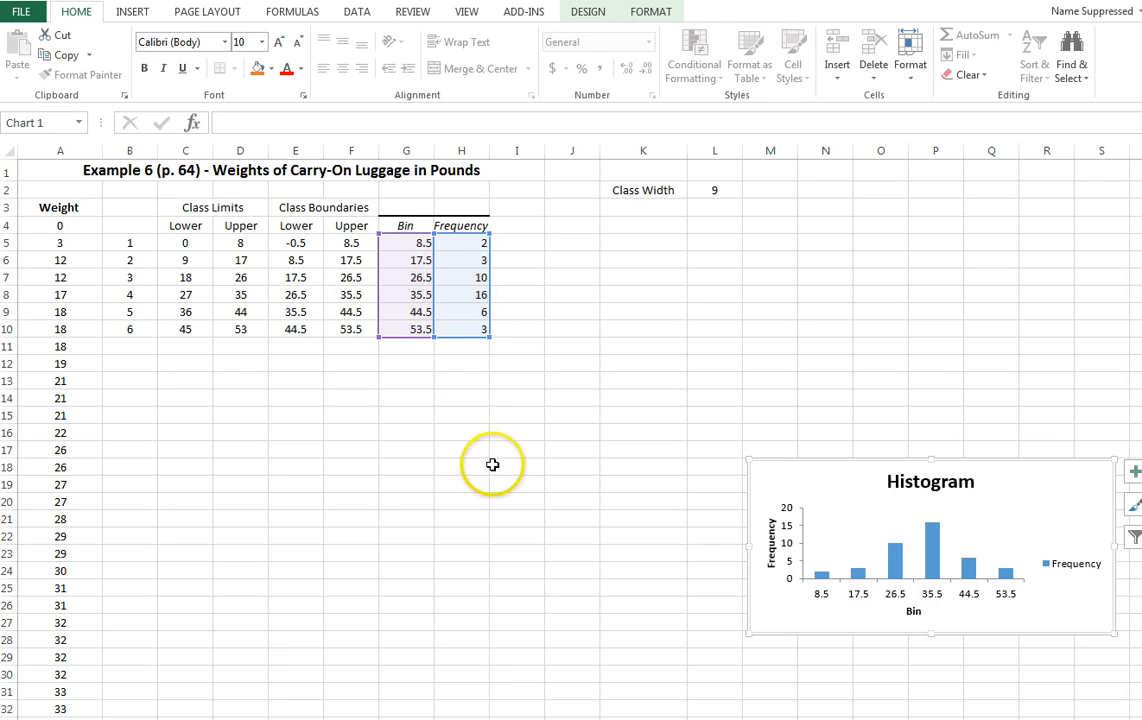
Step: Slightly widen column I and add the centred heading Midpoint in I4
click(520, 225)
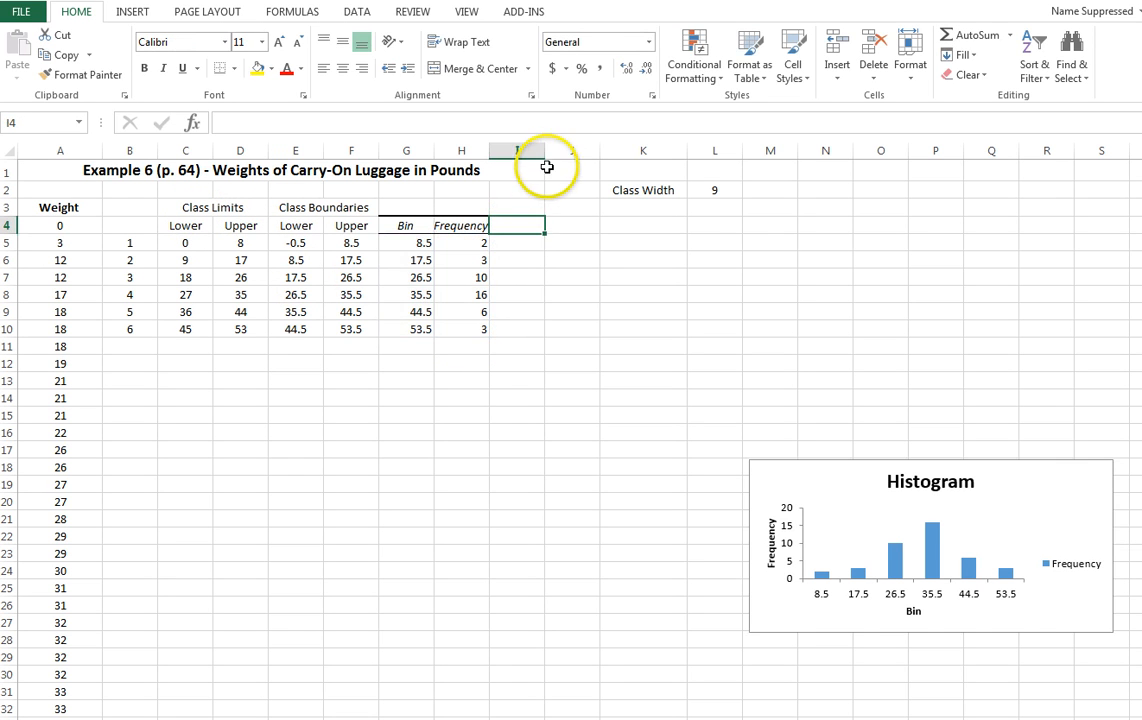
drag(548, 152, 558, 153)
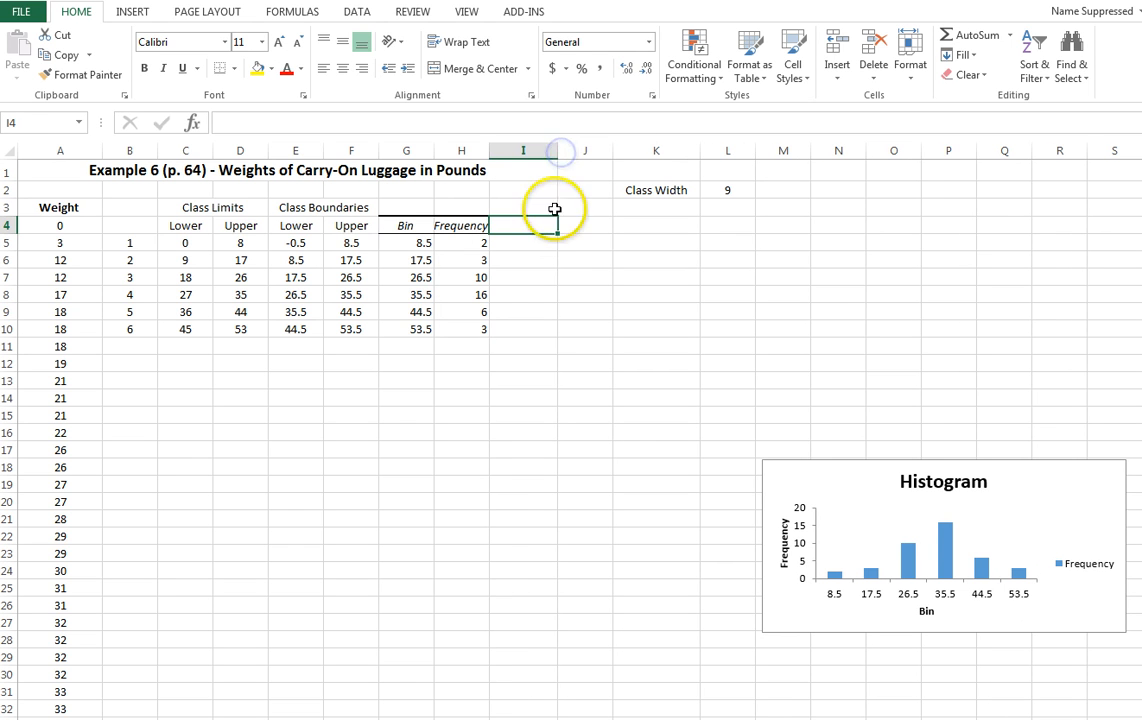
text(M)
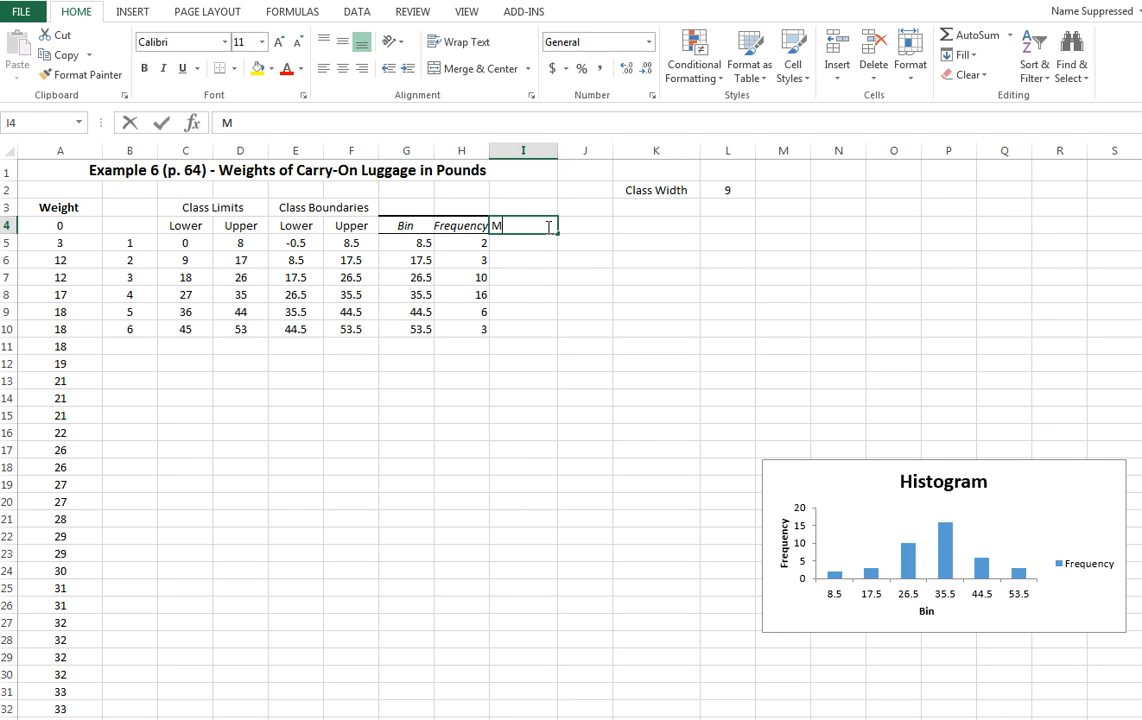
text(Idpoint)
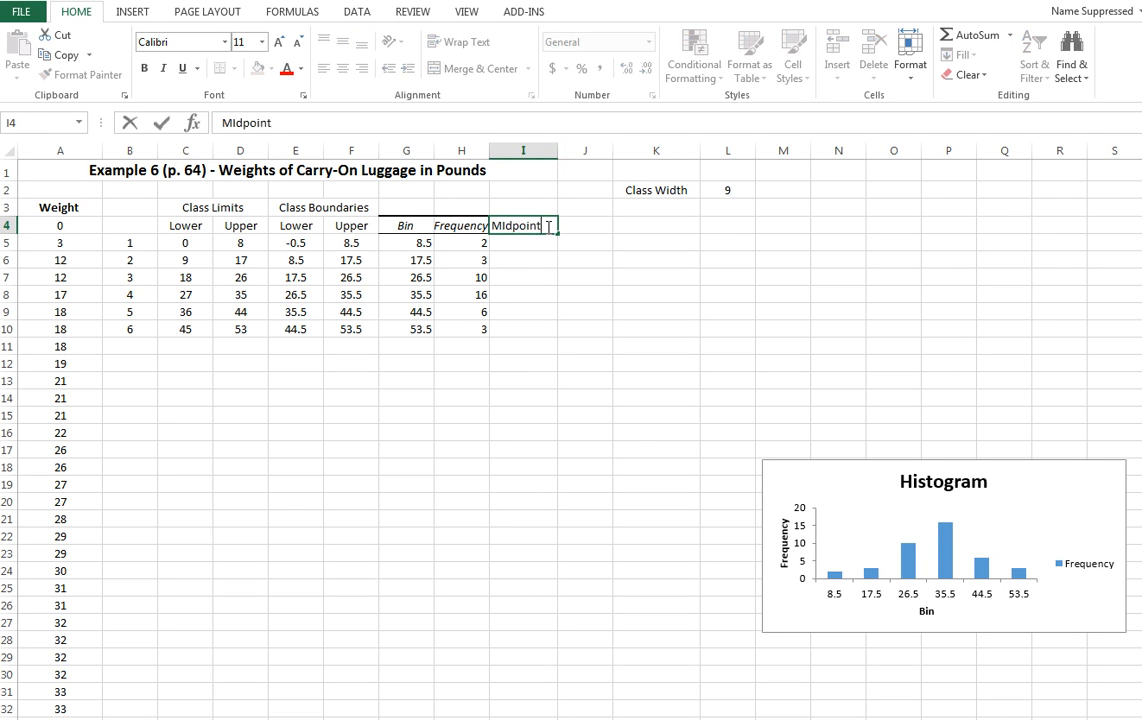
click(510, 327)
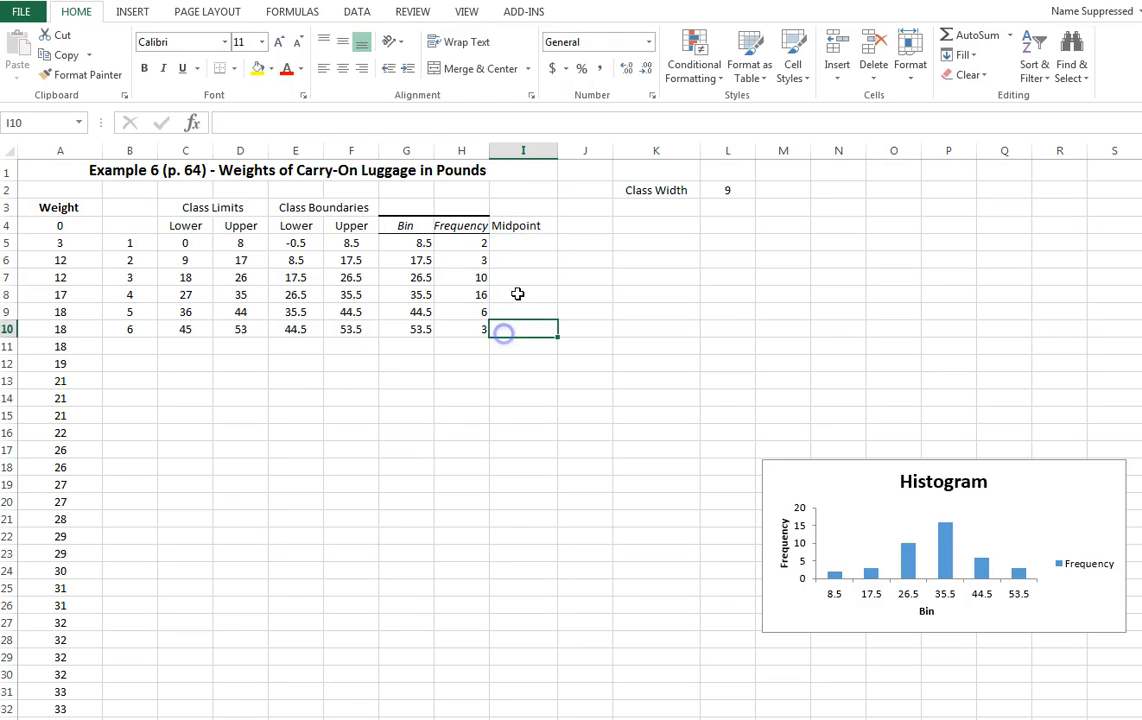
click(523, 222)
click(342, 68)
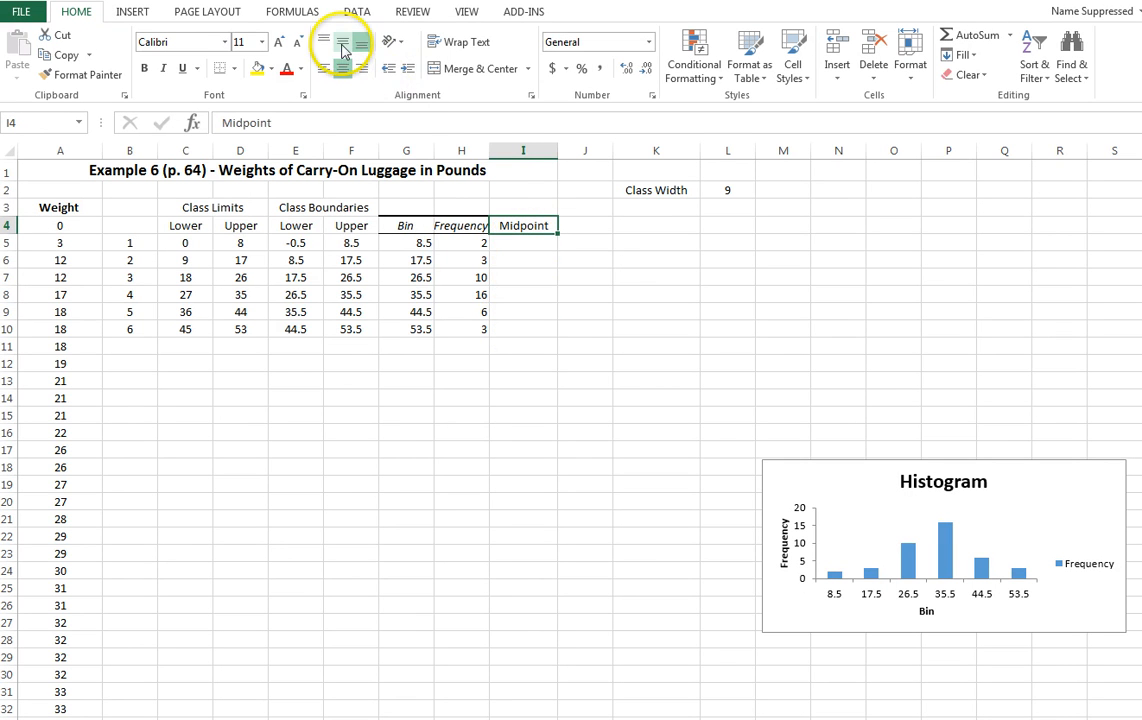
click(342, 42)
Step: Enter the midpoints for classes 1 and 2: 4 in I5 and 13 in I6
click(534, 258)
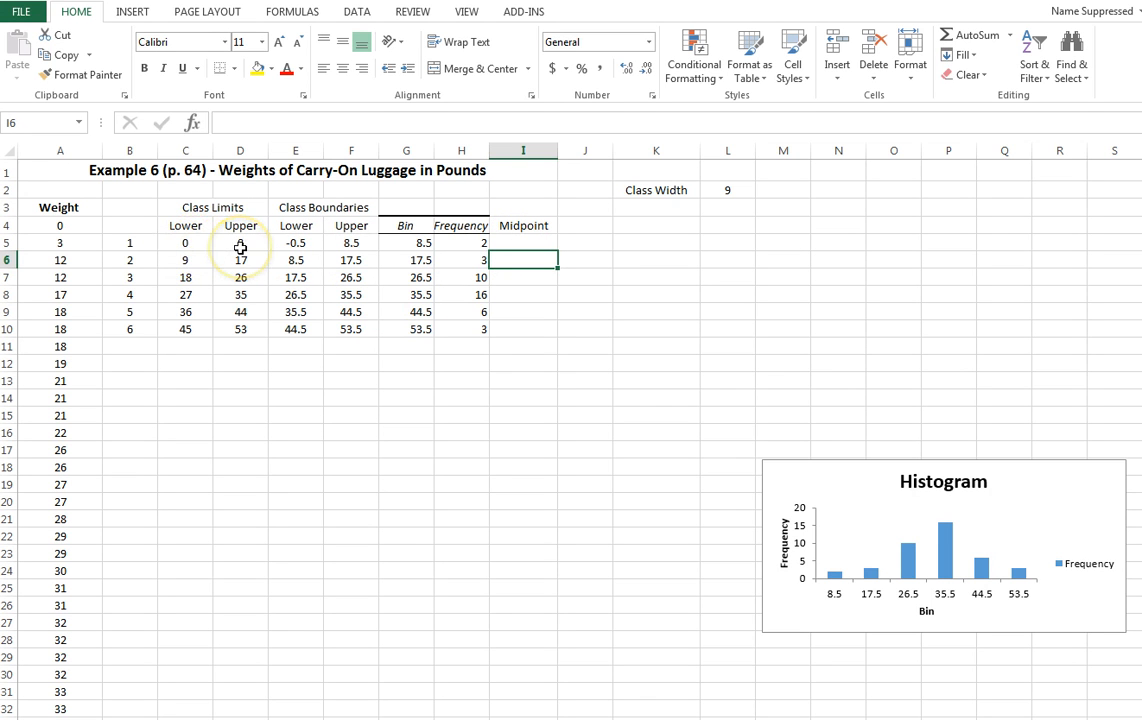
click(540, 243)
text(4)
click(540, 381)
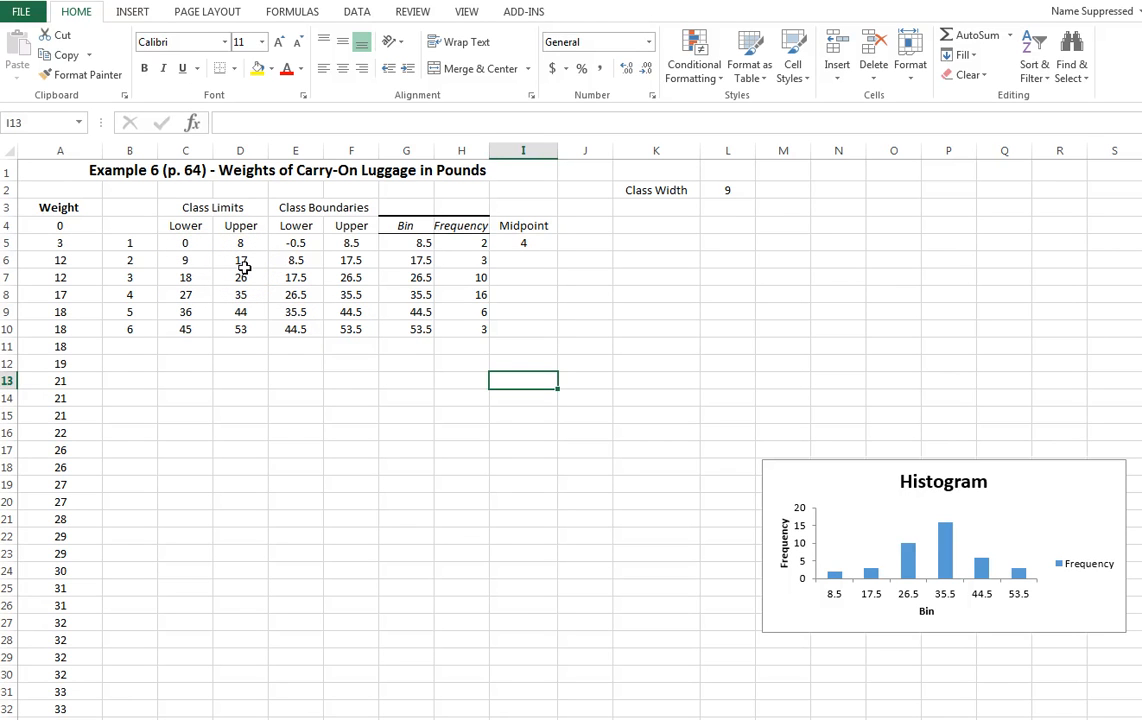
click(528, 259)
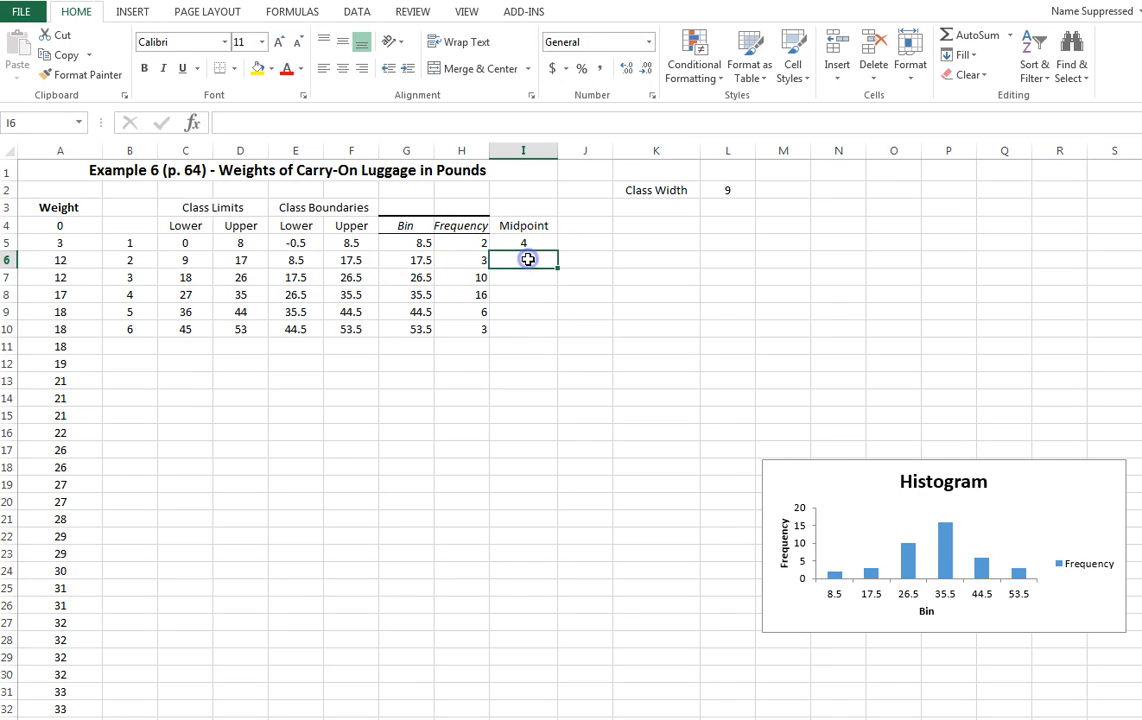
text(13)
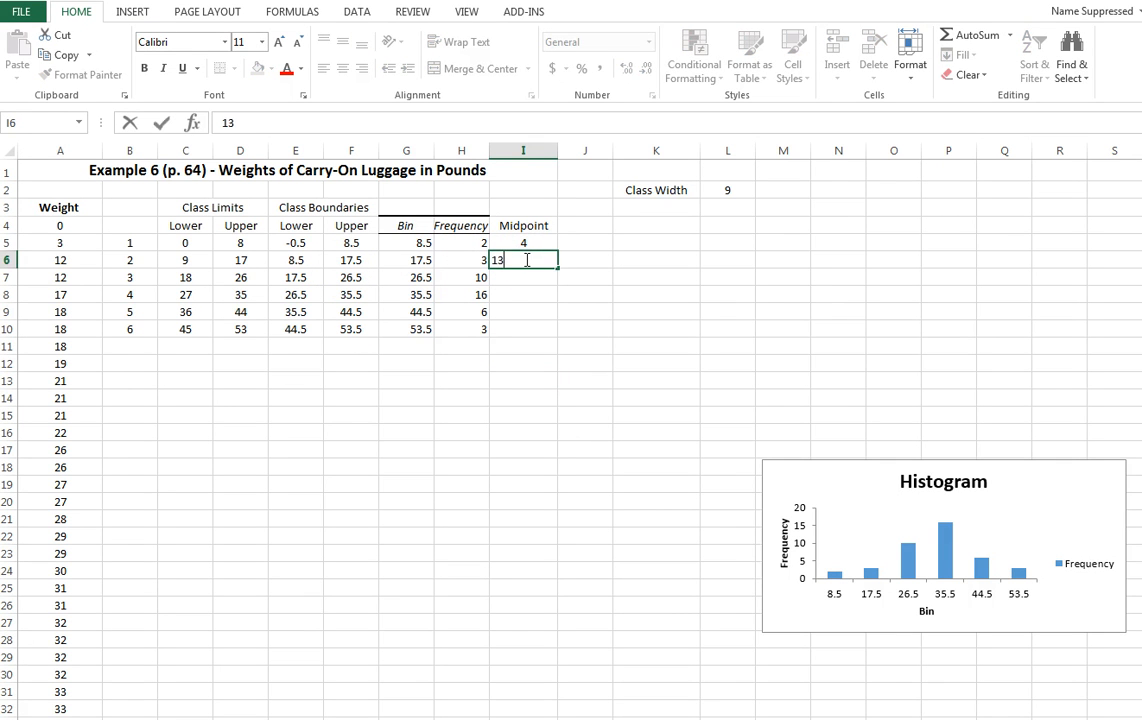
click(537, 312)
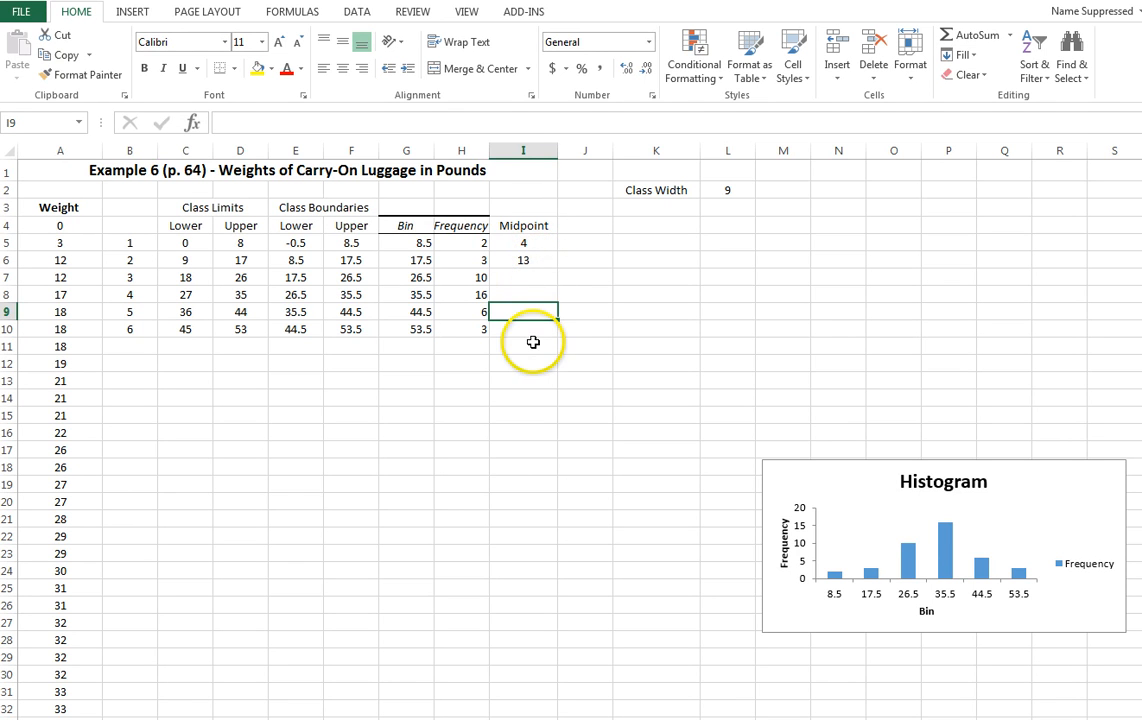
Step: Enter the class 3 midpoint, 22, in I7
click(530, 278)
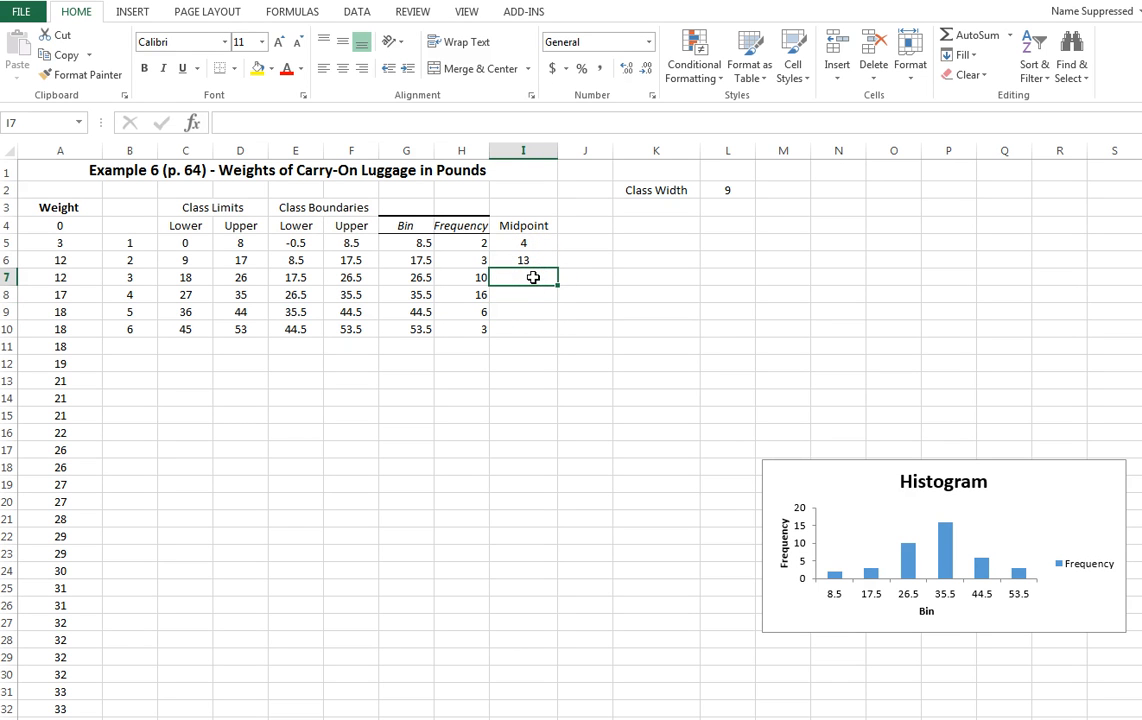
text(22)
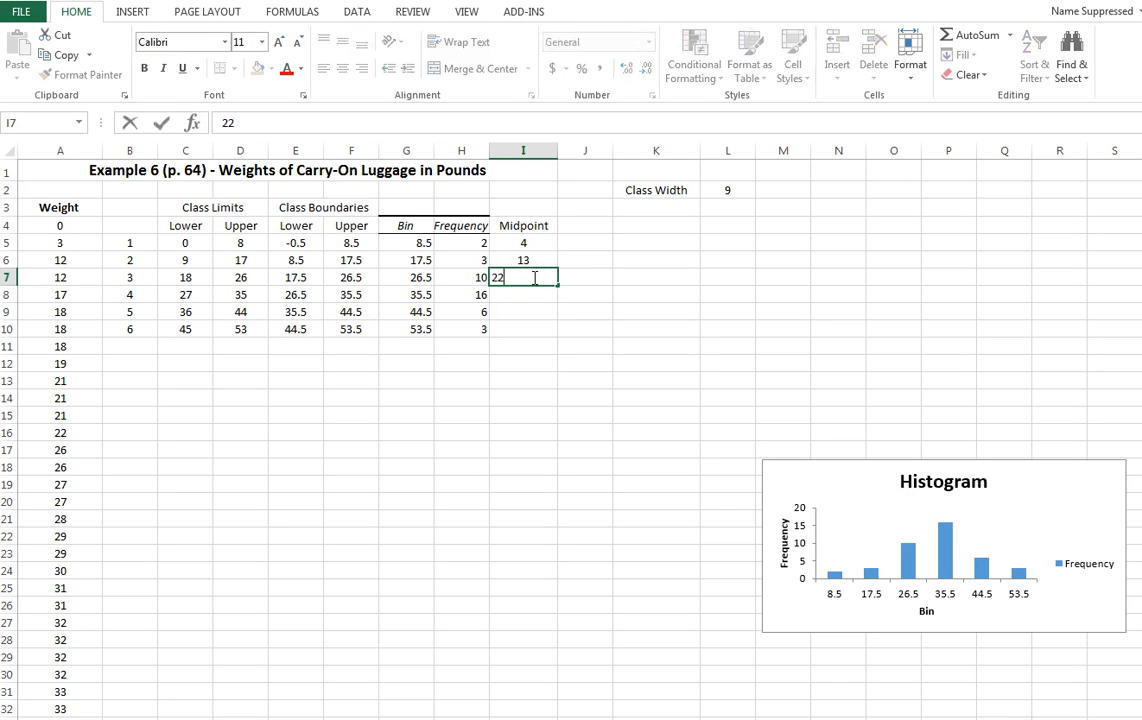
key(Return)
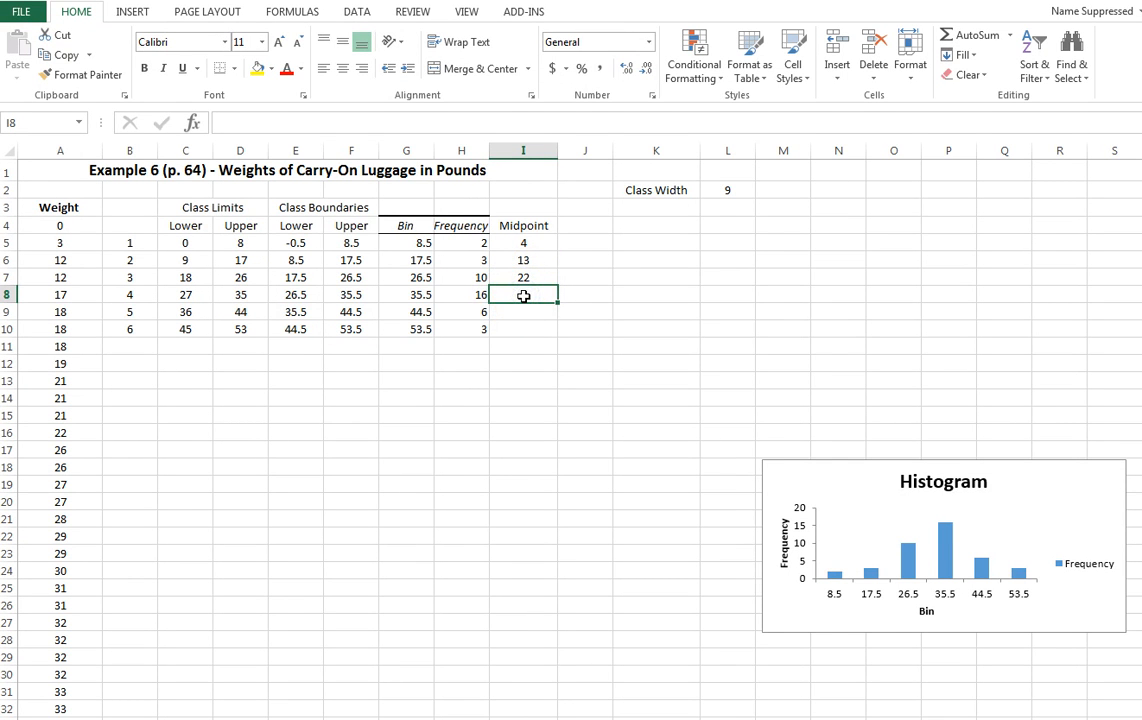
Step: Enter the midpoints for classes 4 to 6: 31 in I8, 40 in I9 and 49 in I10
text(31)
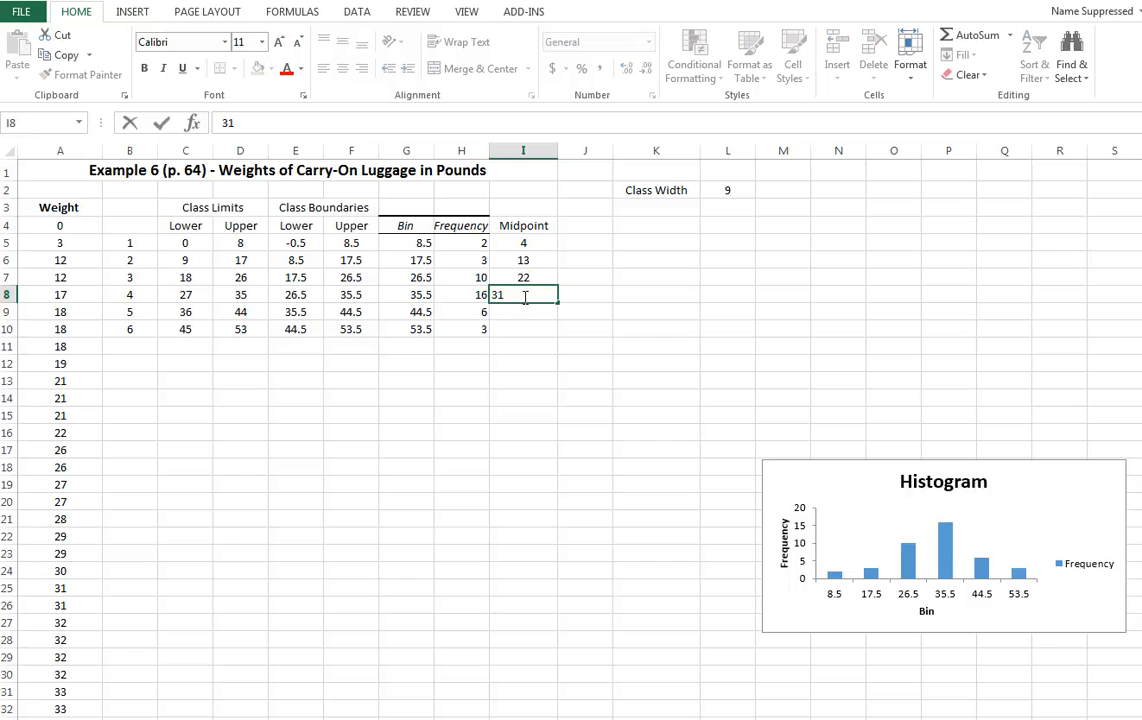
click(523, 313)
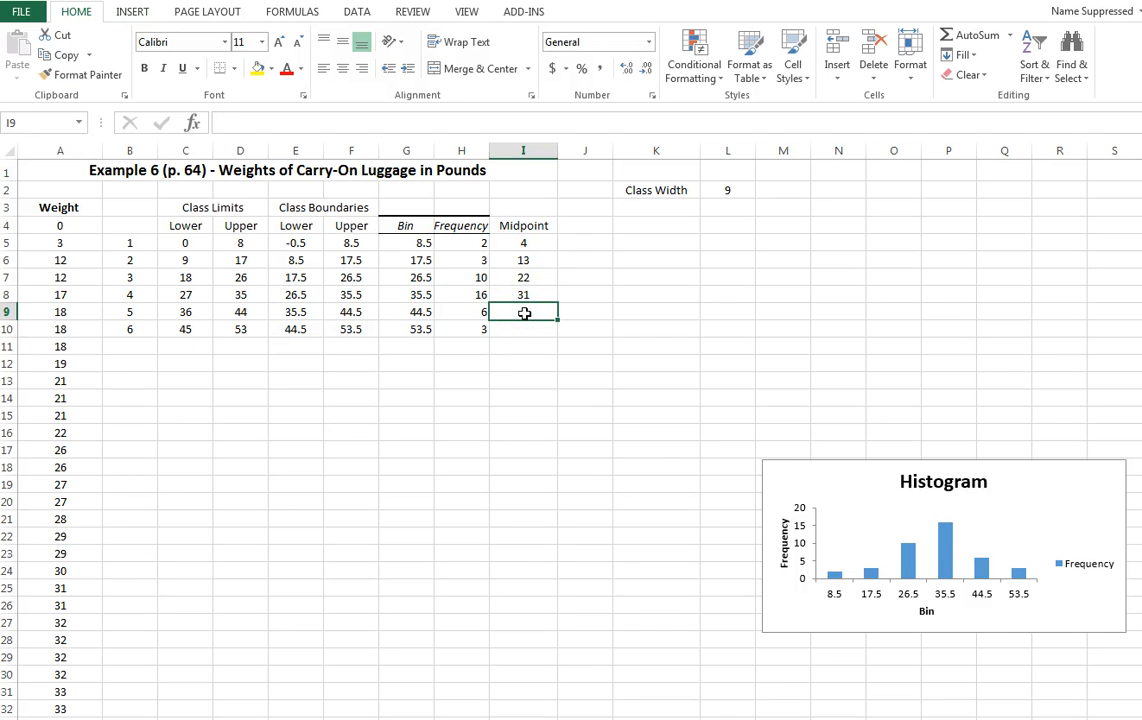
text(40)
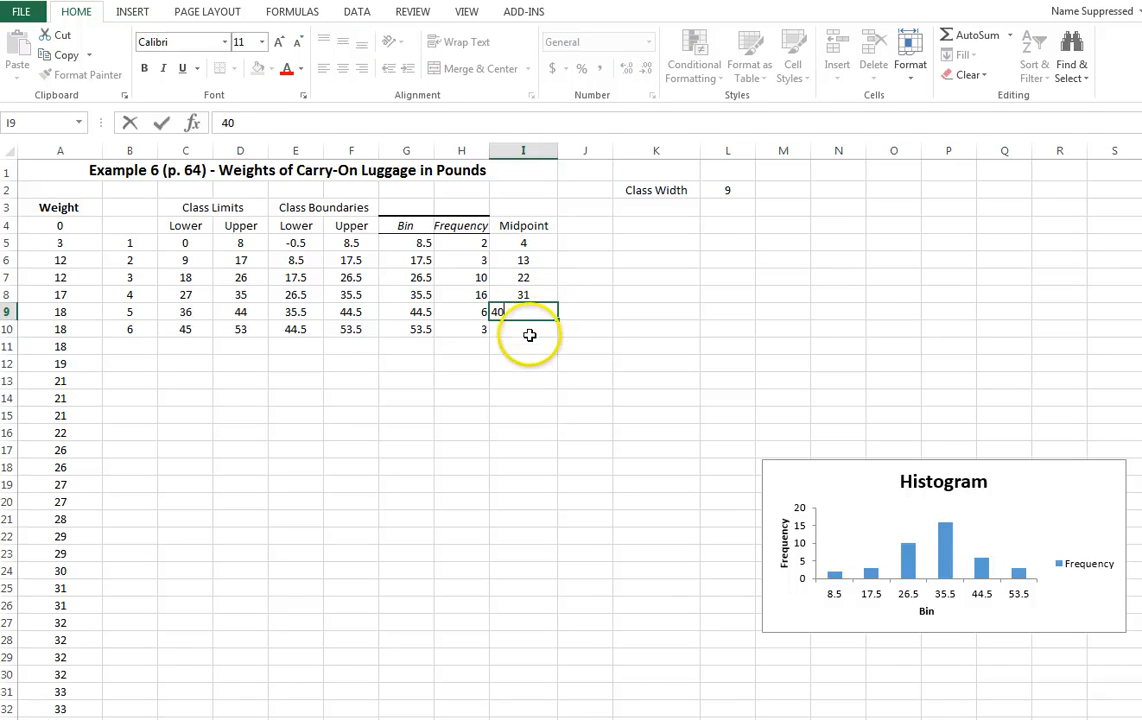
click(529, 335)
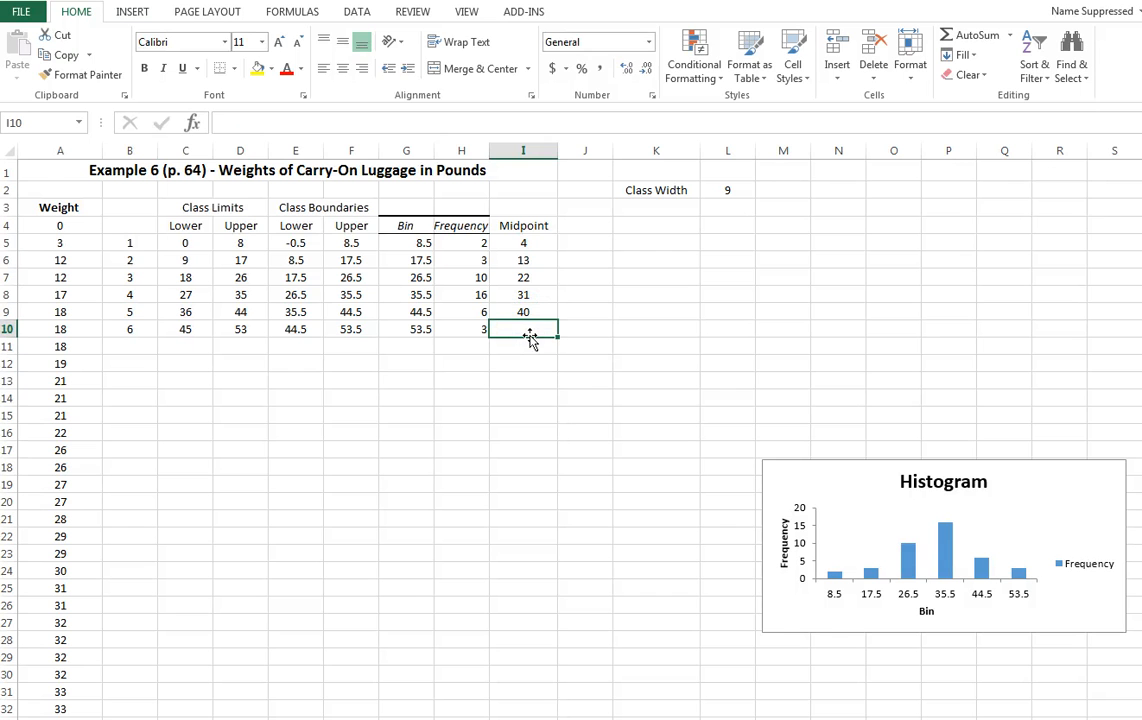
text(49)
click(551, 378)
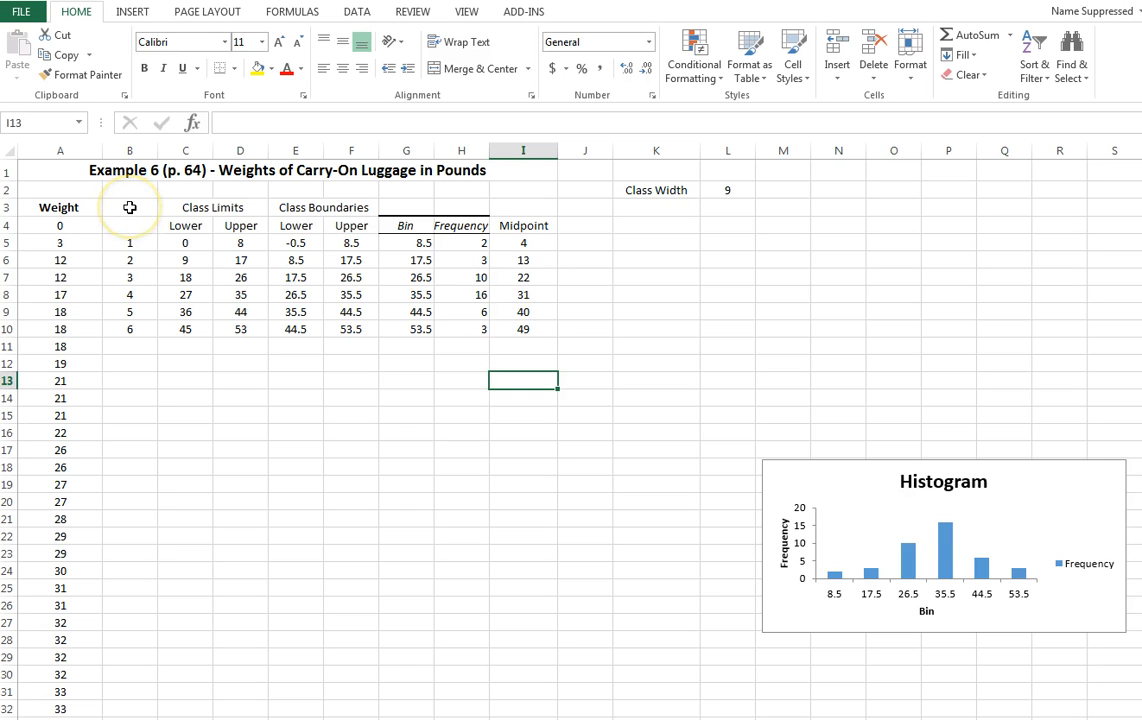
Step: Copy the frequency table B3:I10, switch to the Word assignment document in a maximized window, and paste the table below 8(b)
drag(130, 207, 511, 341)
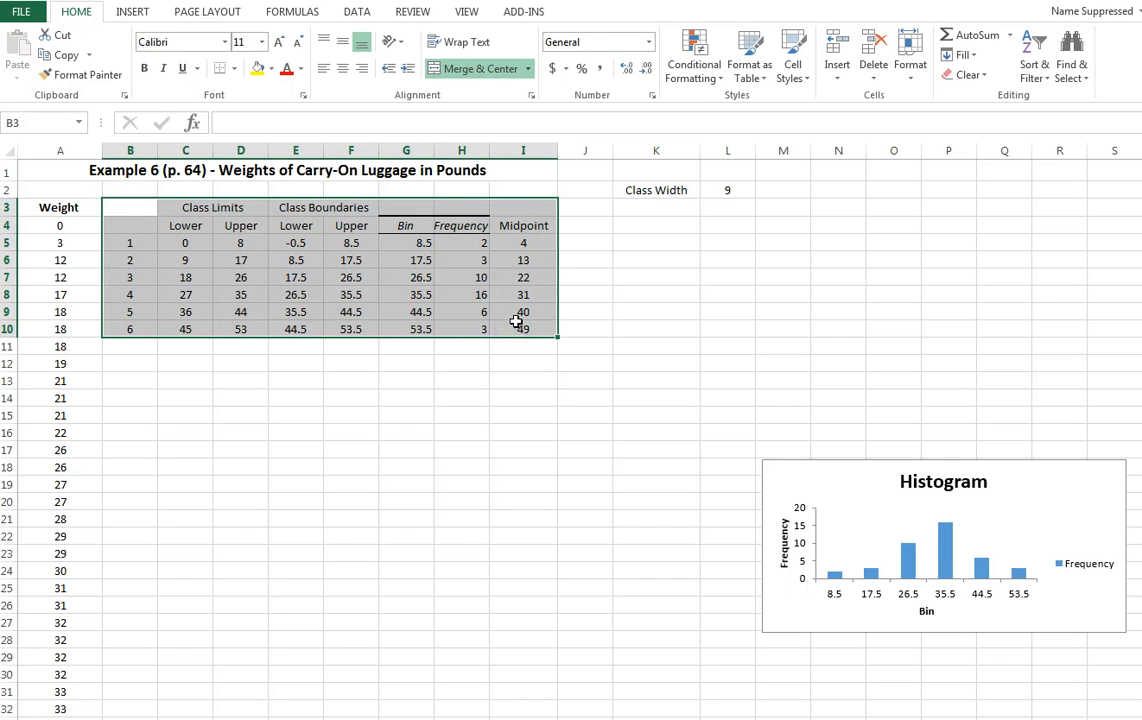
key(ctrl+c)
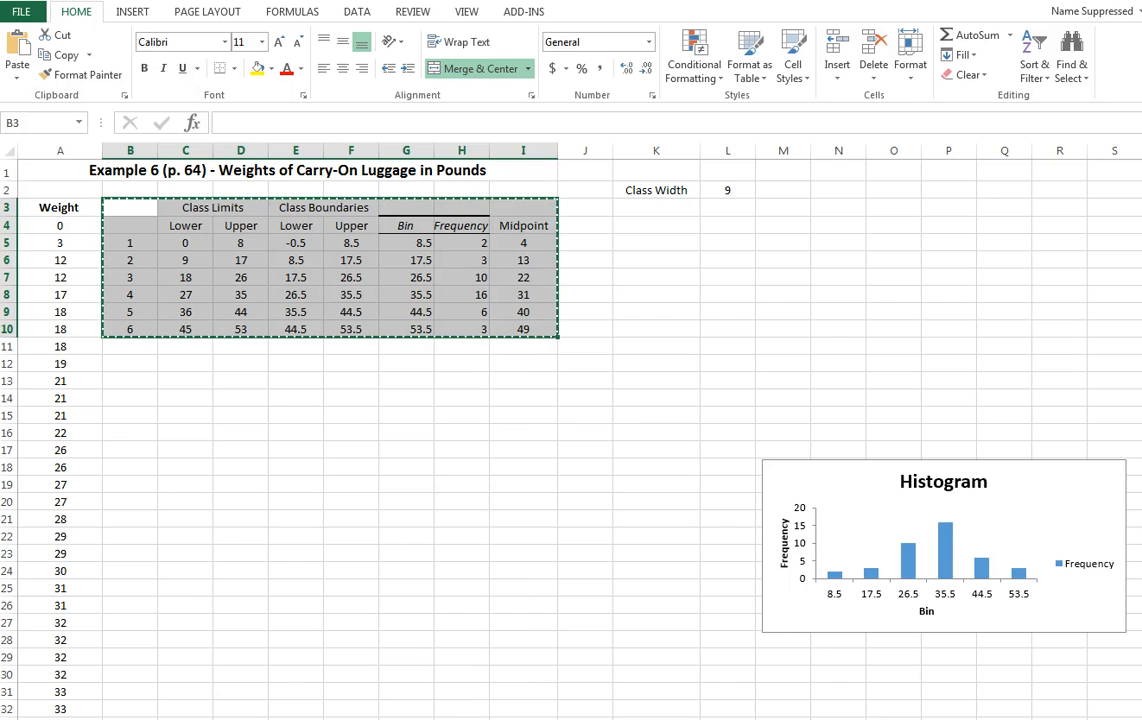
click(387, 719)
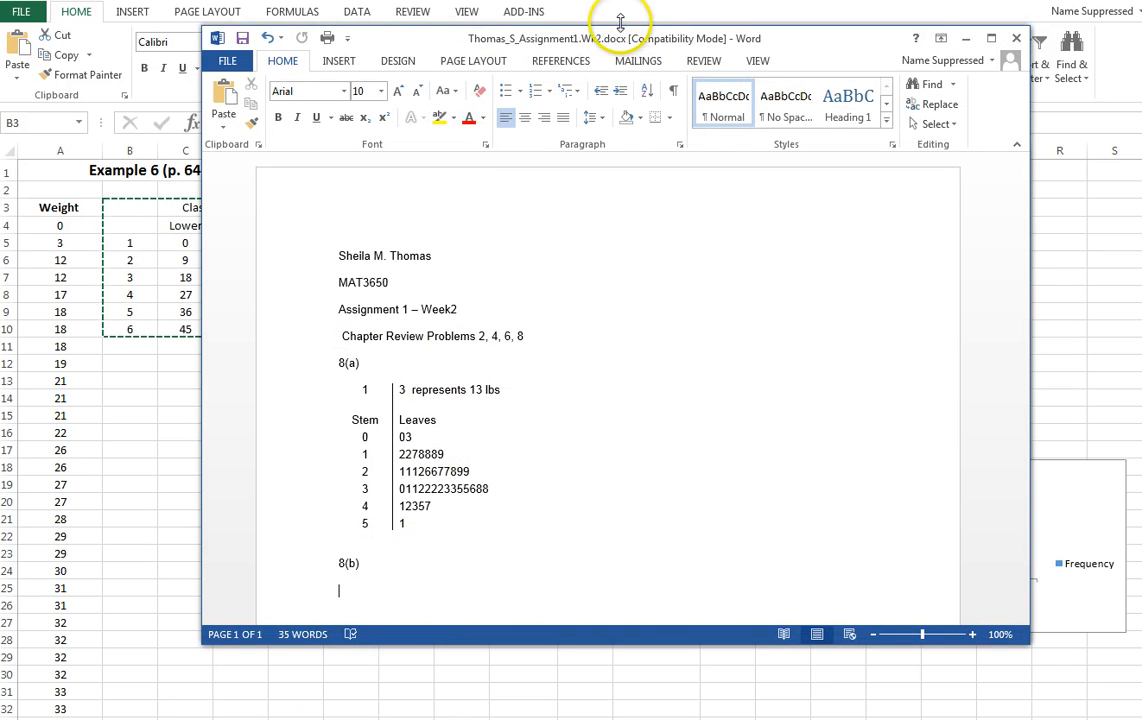
double_click(583, 35)
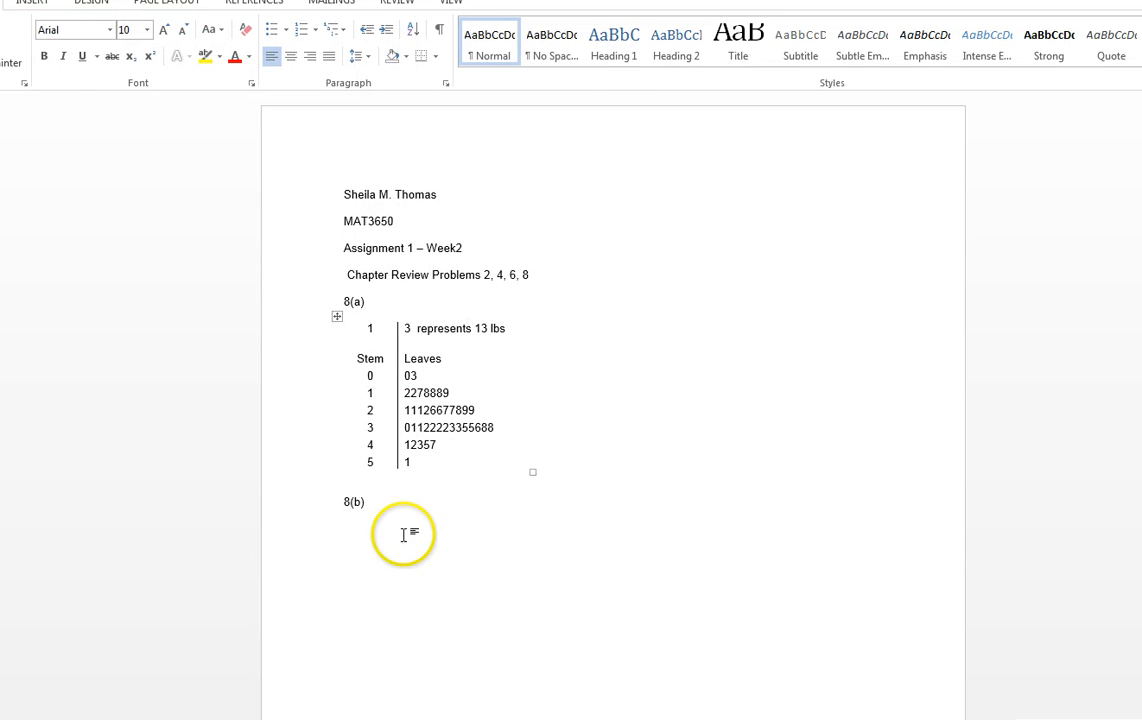
click(388, 503)
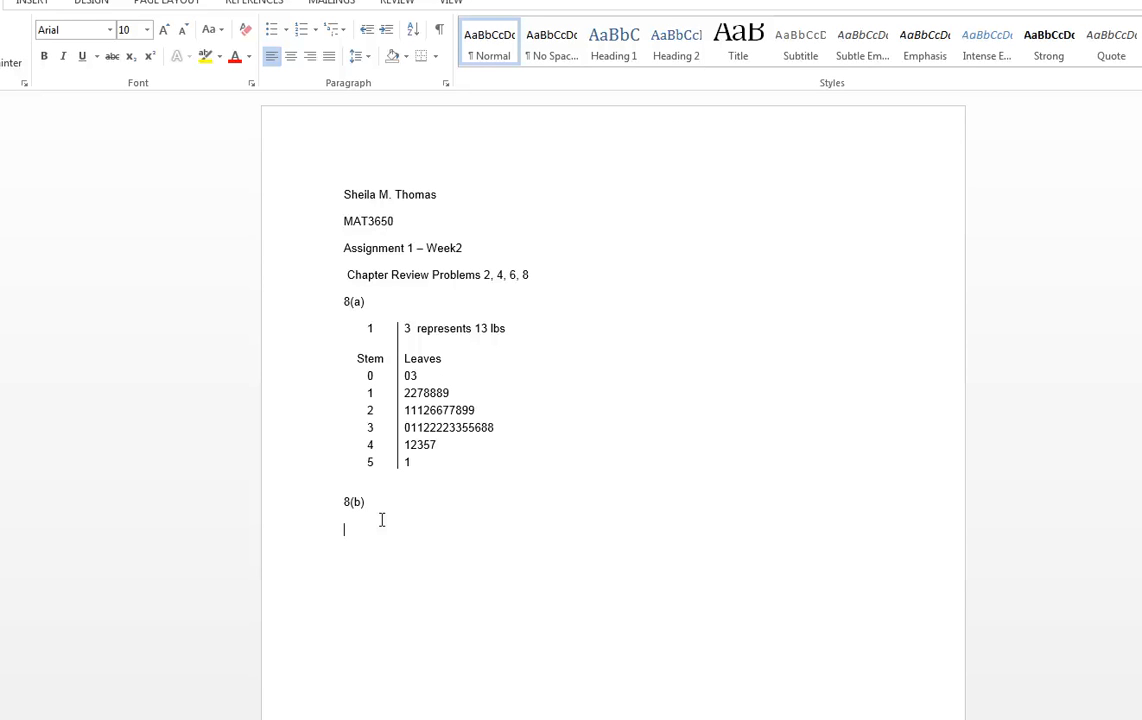
key(ctrl+v)
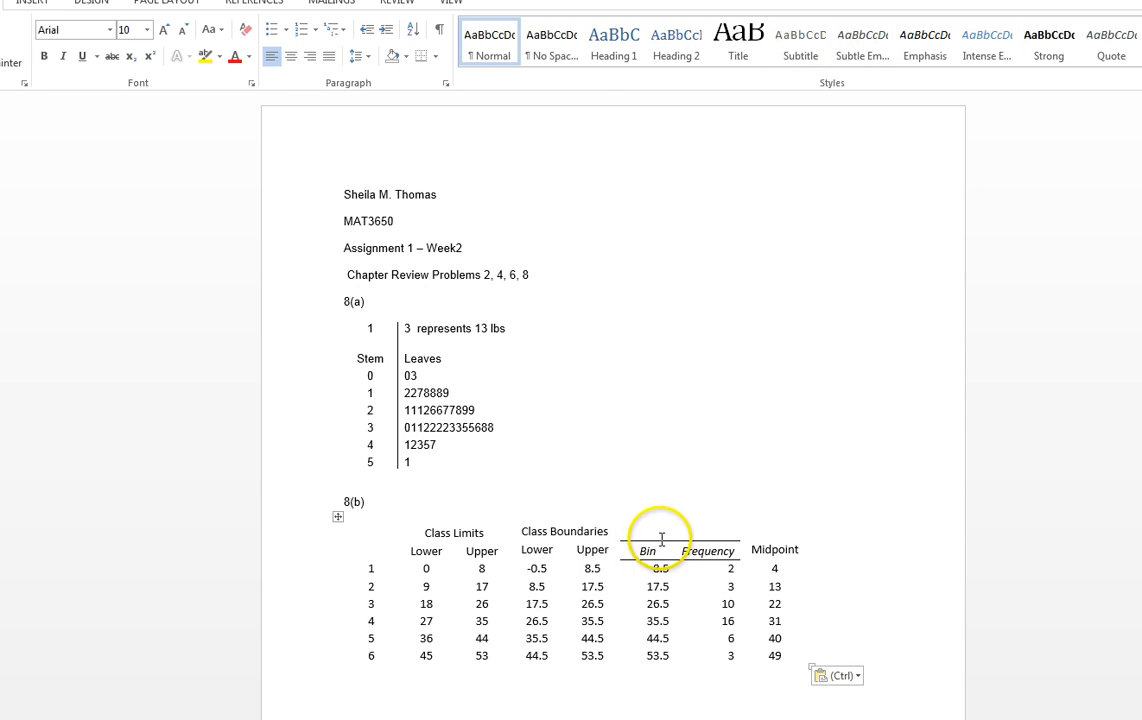
Step: Delete the entire Bin column from the pasted frequency table
drag(645, 548, 657, 639)
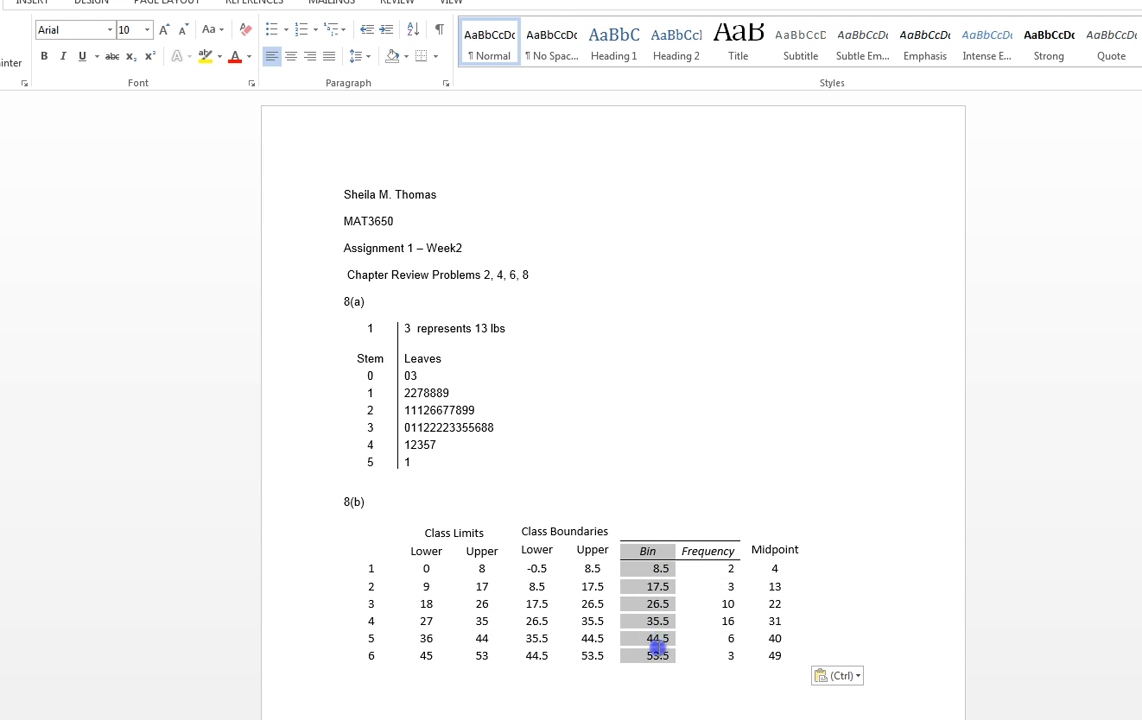
click(647, 538)
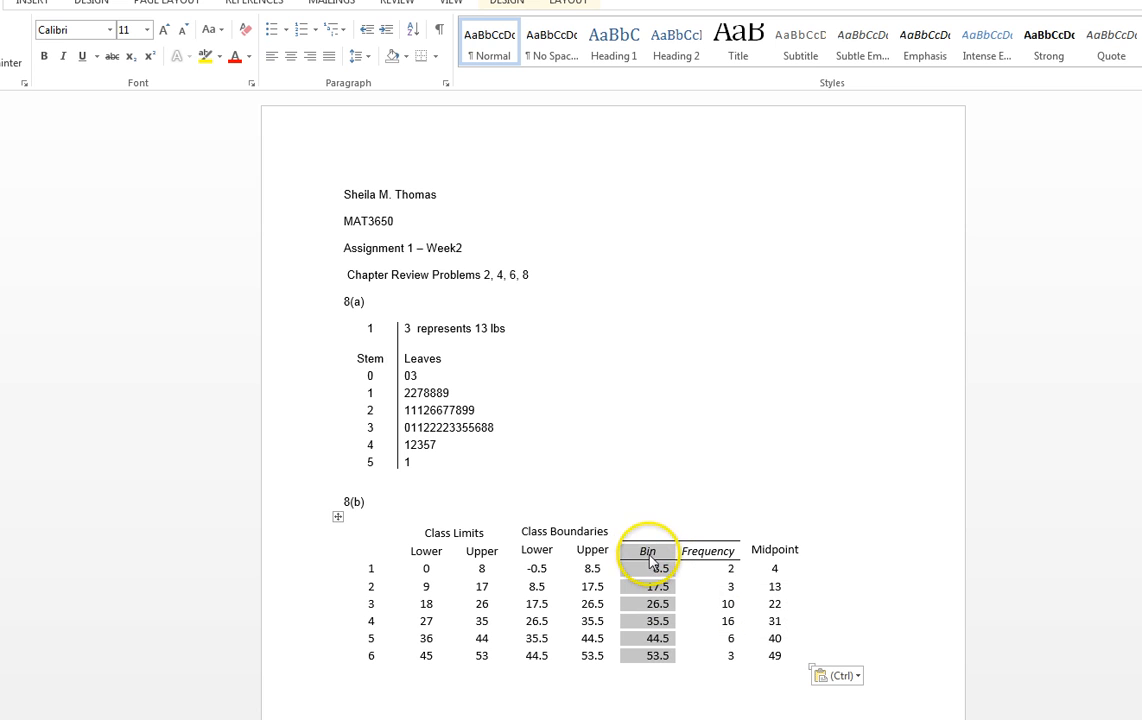
right_click(650, 560)
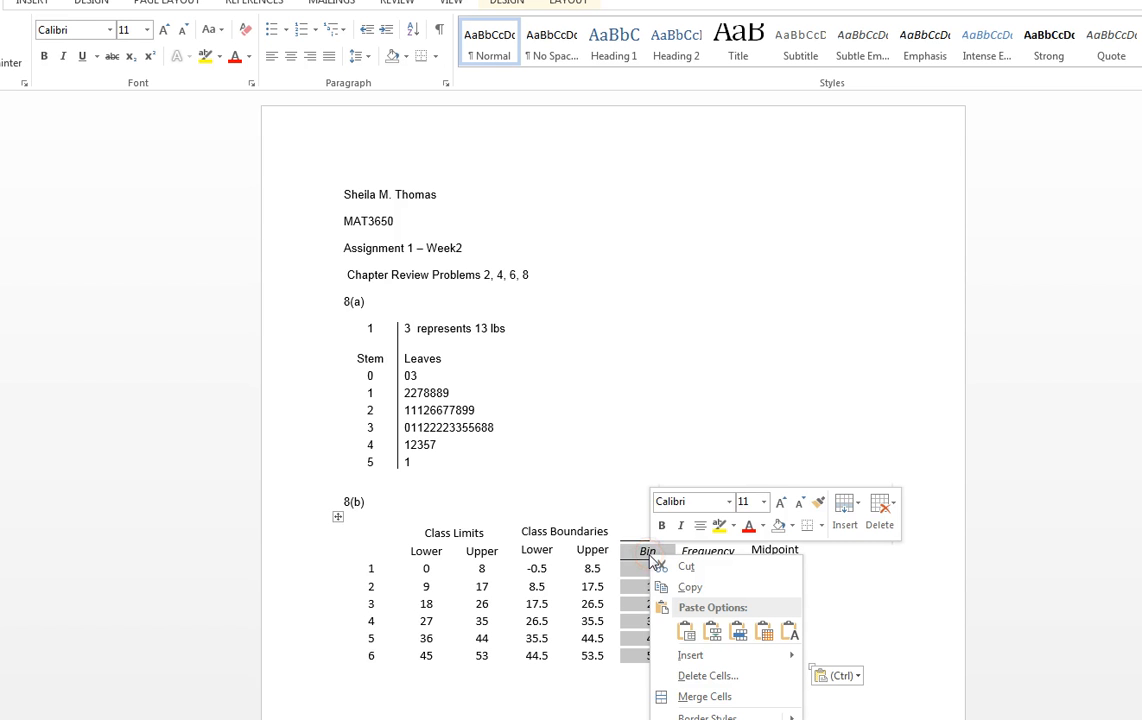
click(698, 677)
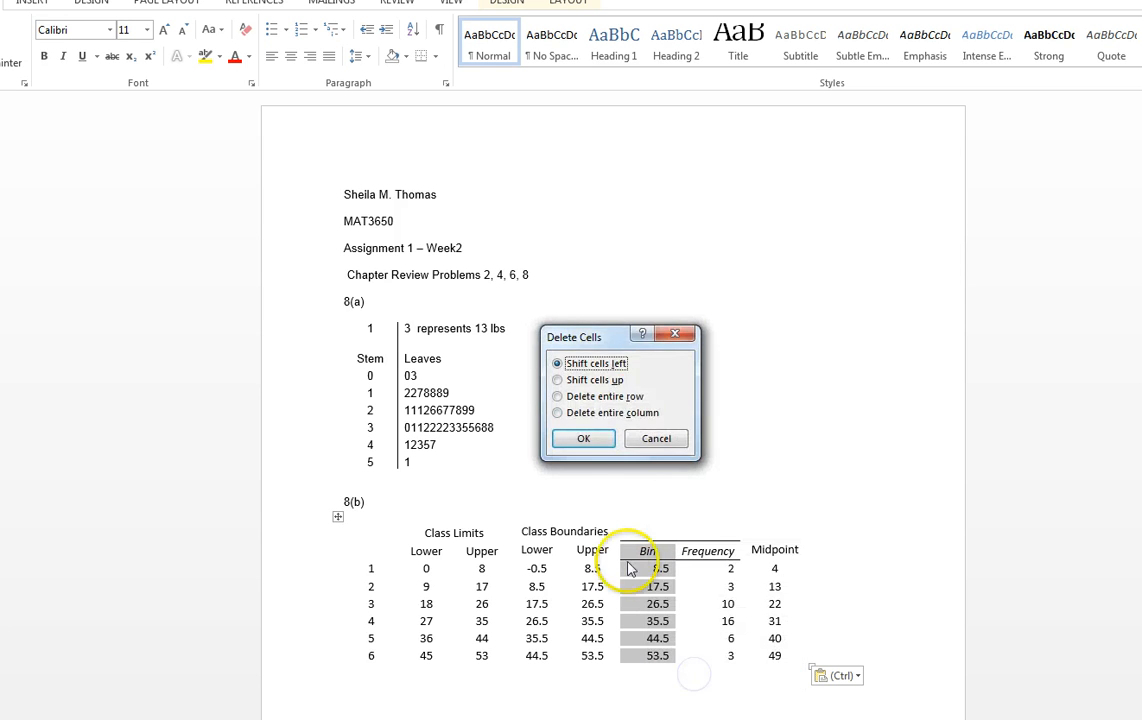
click(557, 414)
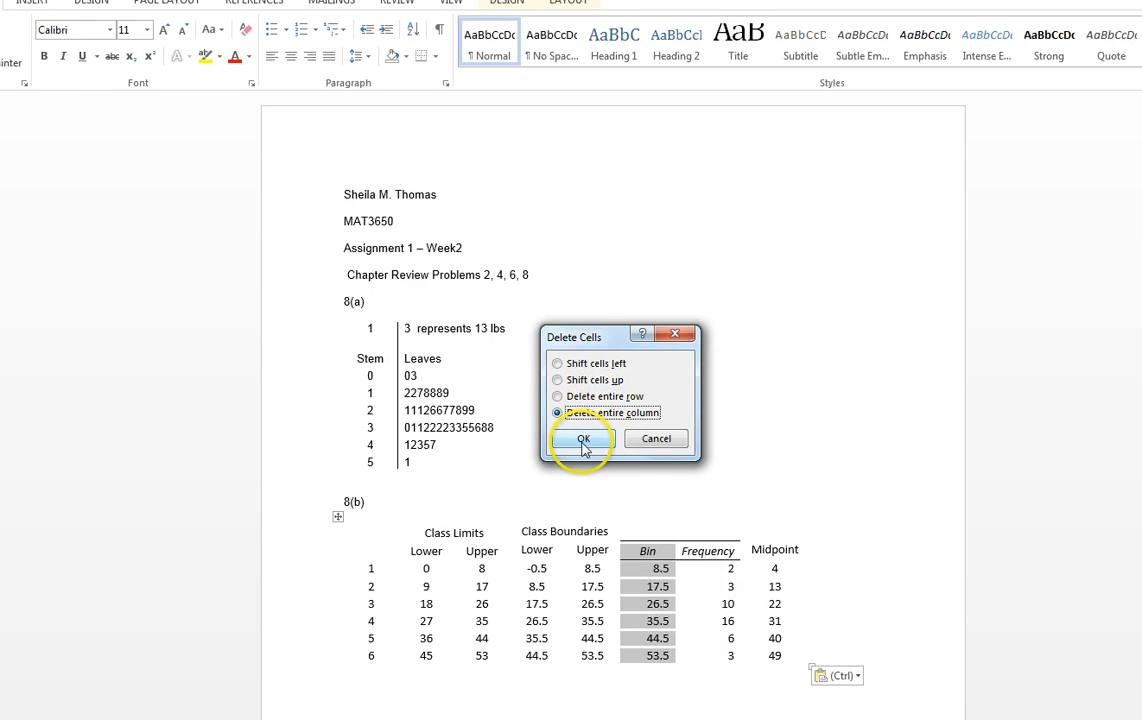
click(583, 441)
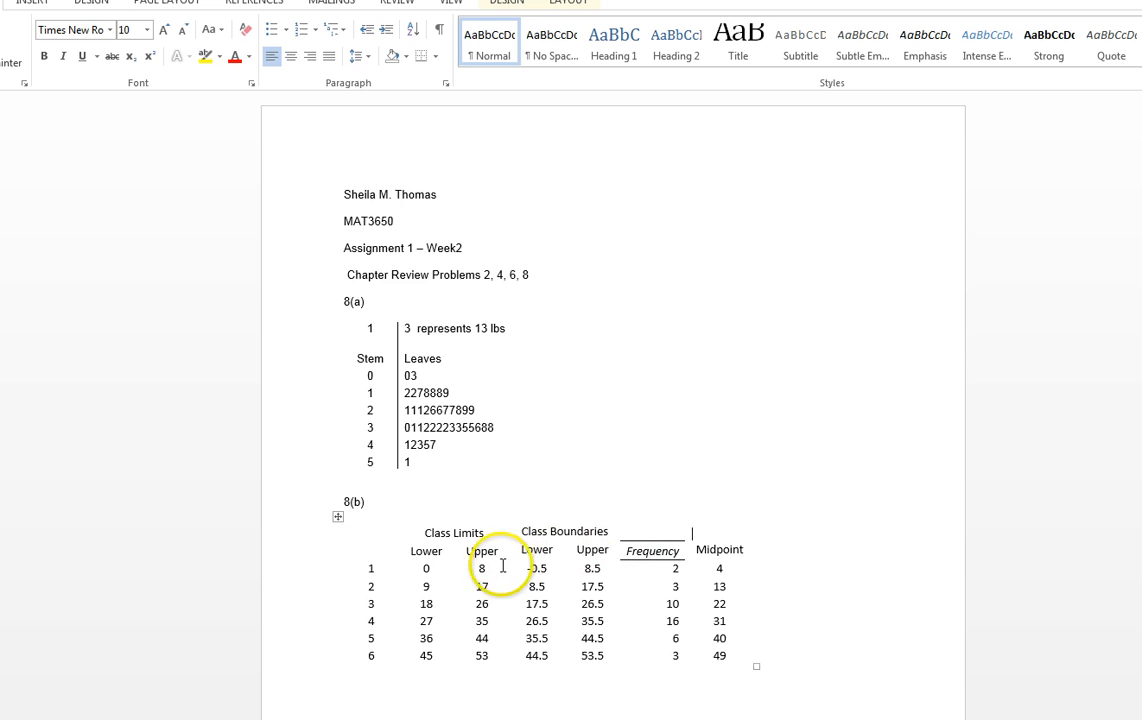
Step: Add a bottom border under the heading cells from the class limits' Lower through Midpoint
drag(406, 551, 732, 557)
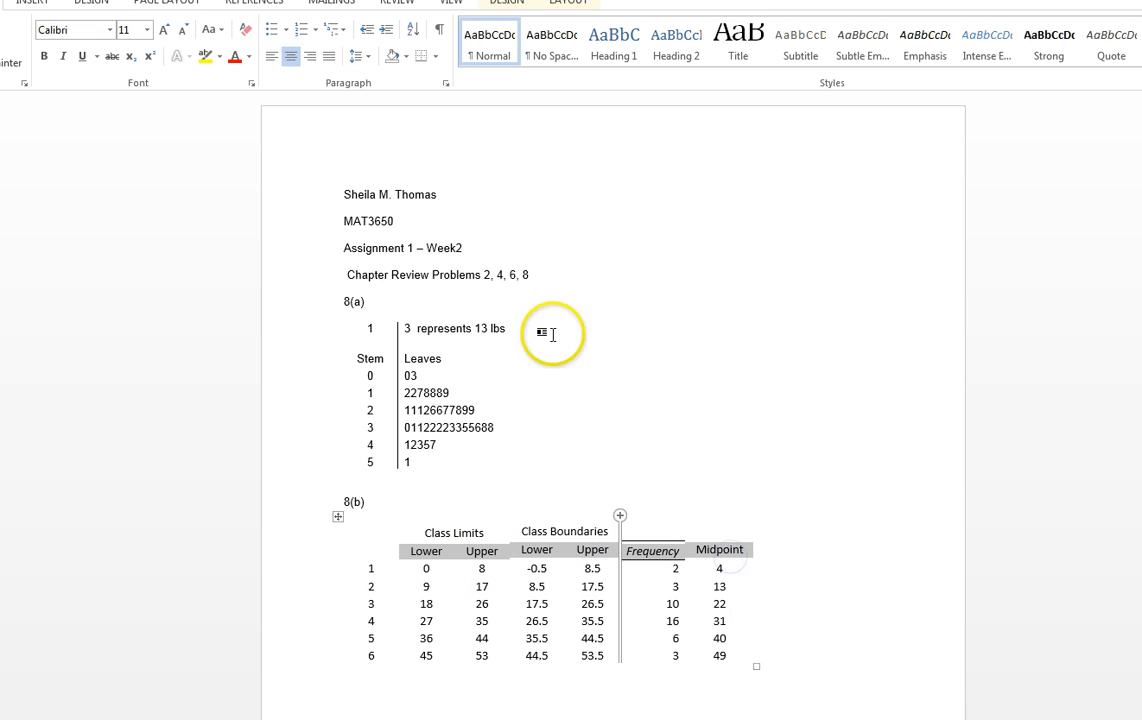
click(422, 57)
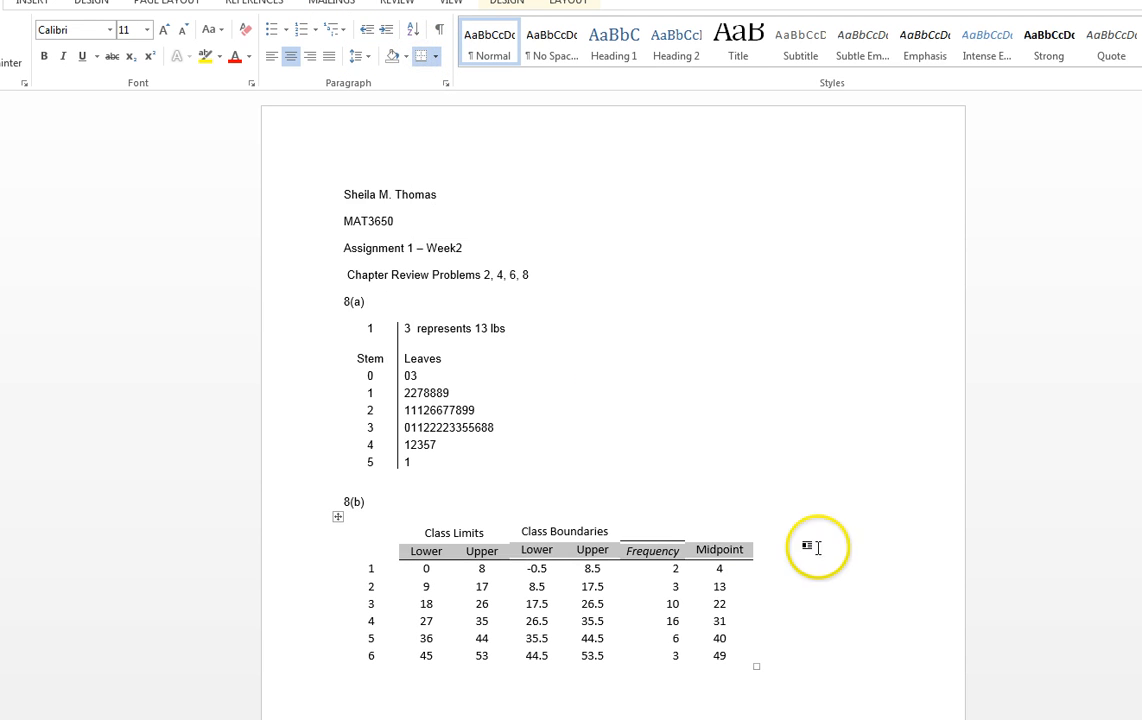
click(817, 547)
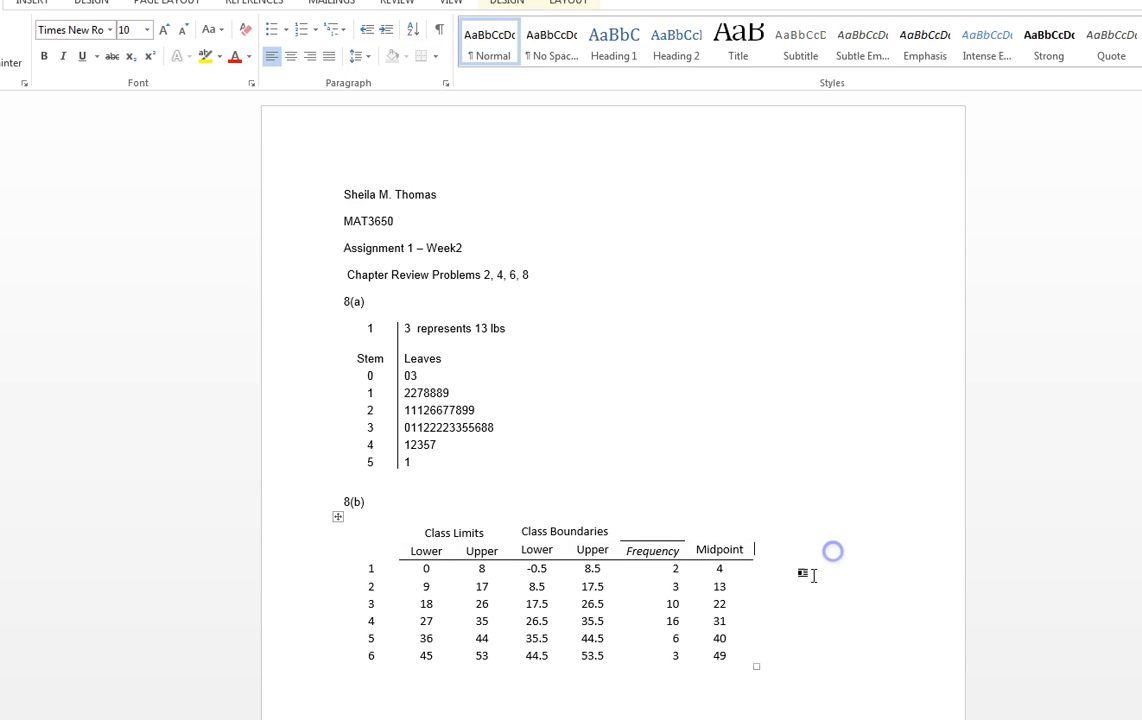
Step: Try to remove the line above the Frequency heading by toggling the bottom border of the empty cell over it
click(645, 531)
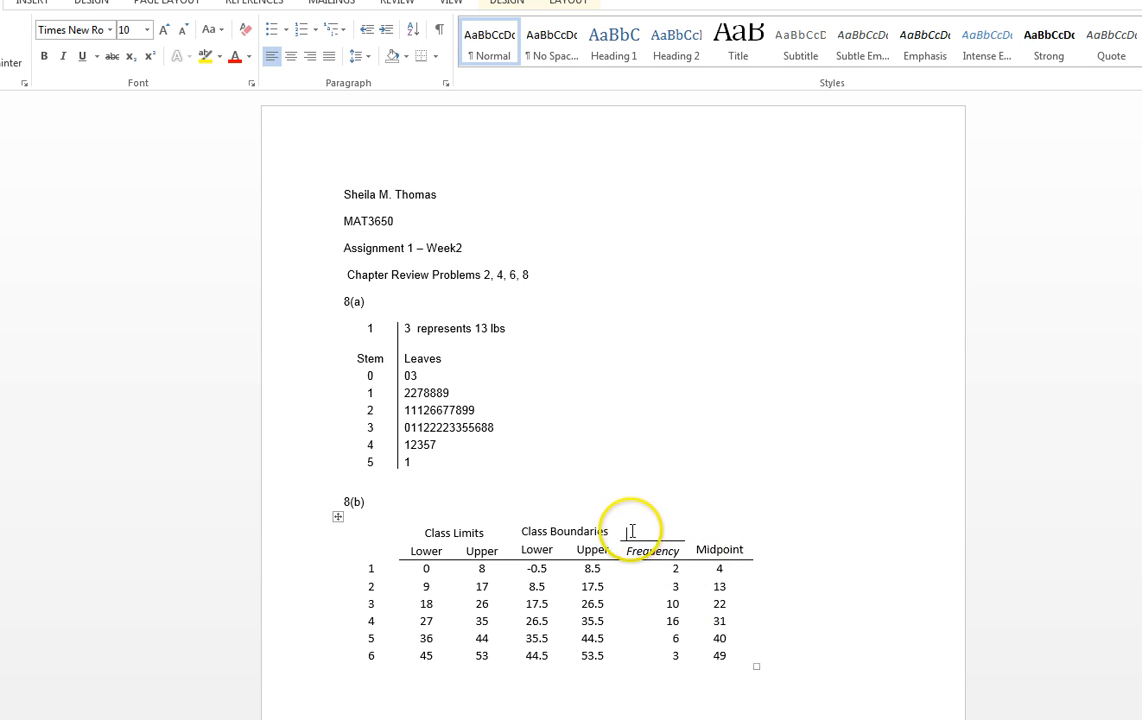
click(623, 534)
click(643, 529)
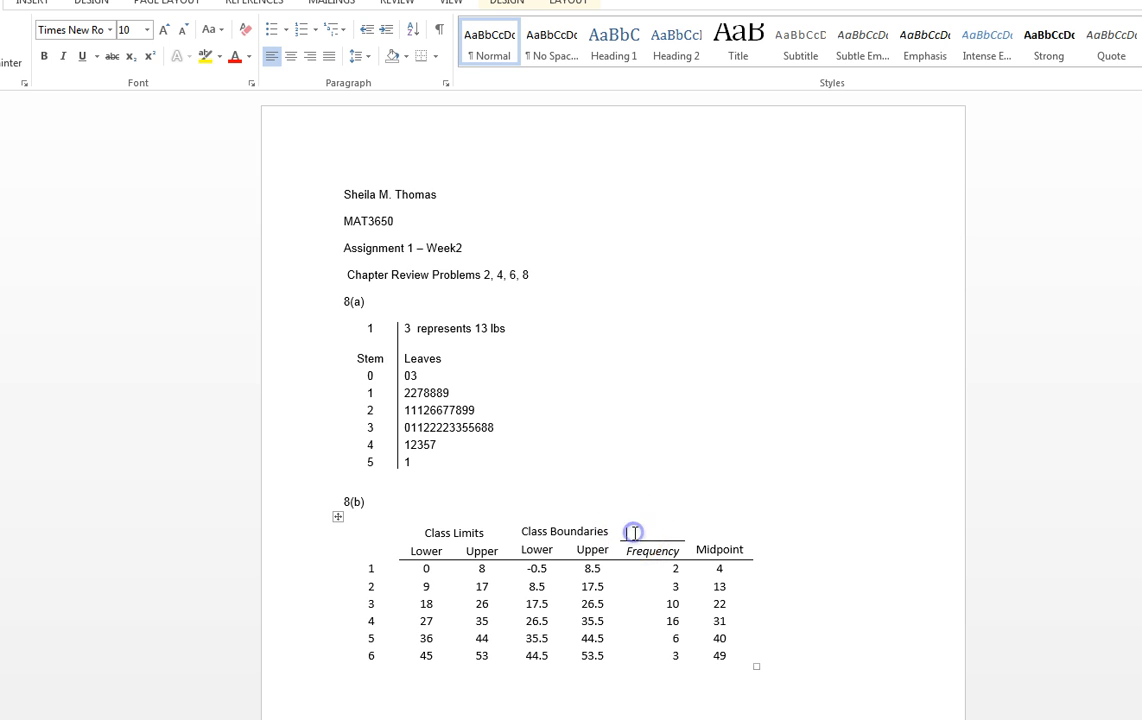
click(438, 58)
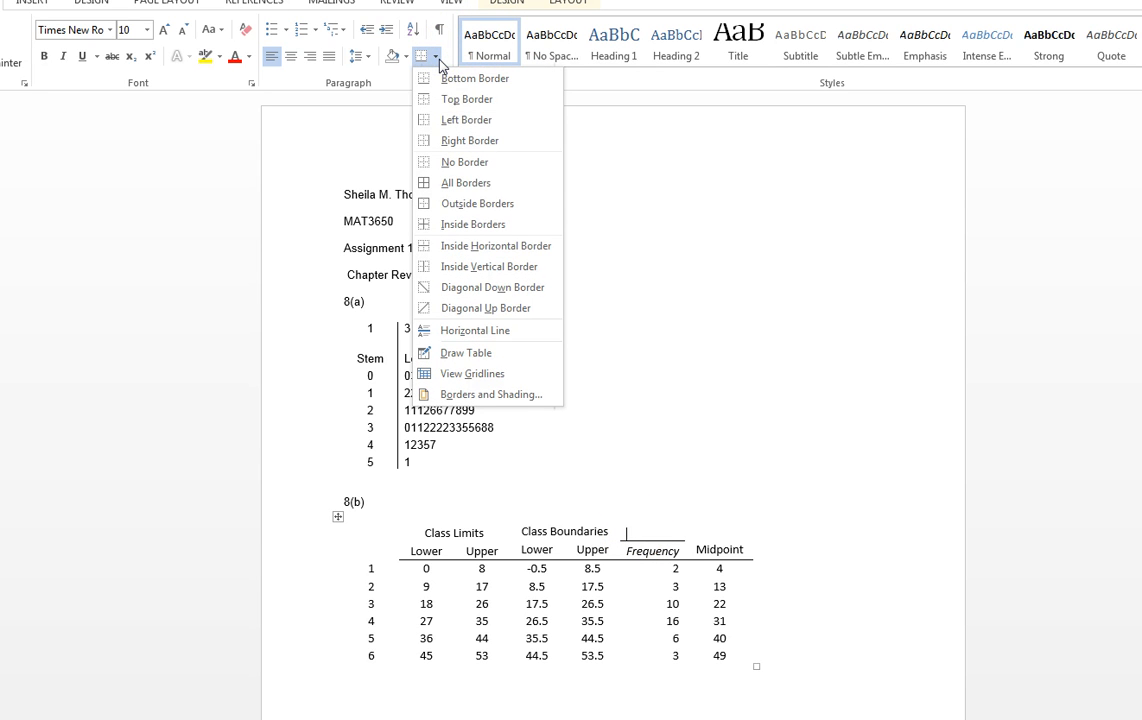
click(443, 86)
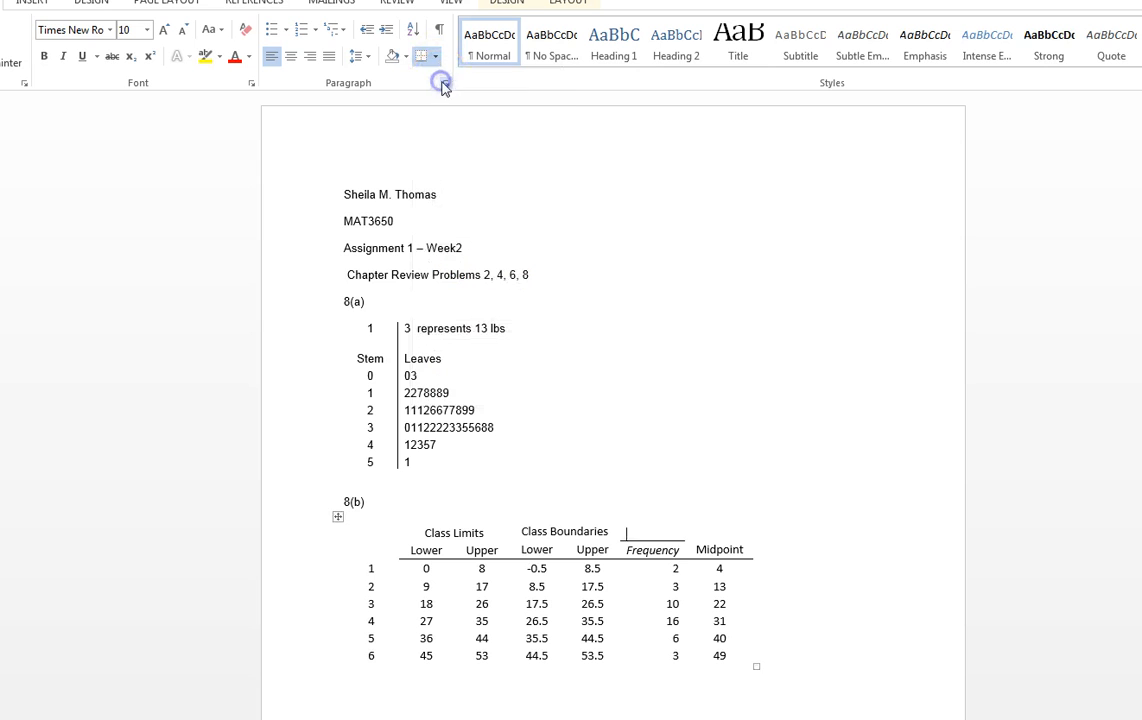
click(673, 536)
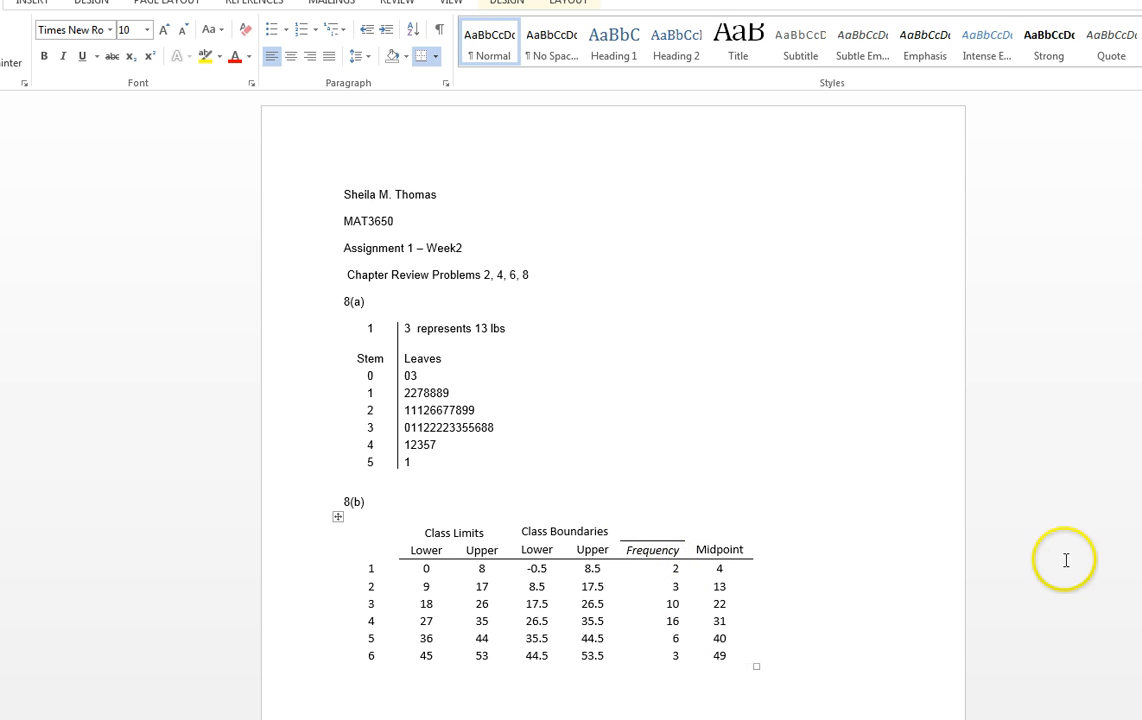
Step: Add a left border to the Lower column under Class Boundaries, from its group heading down to class 6
scroll(604, 630, down, 2)
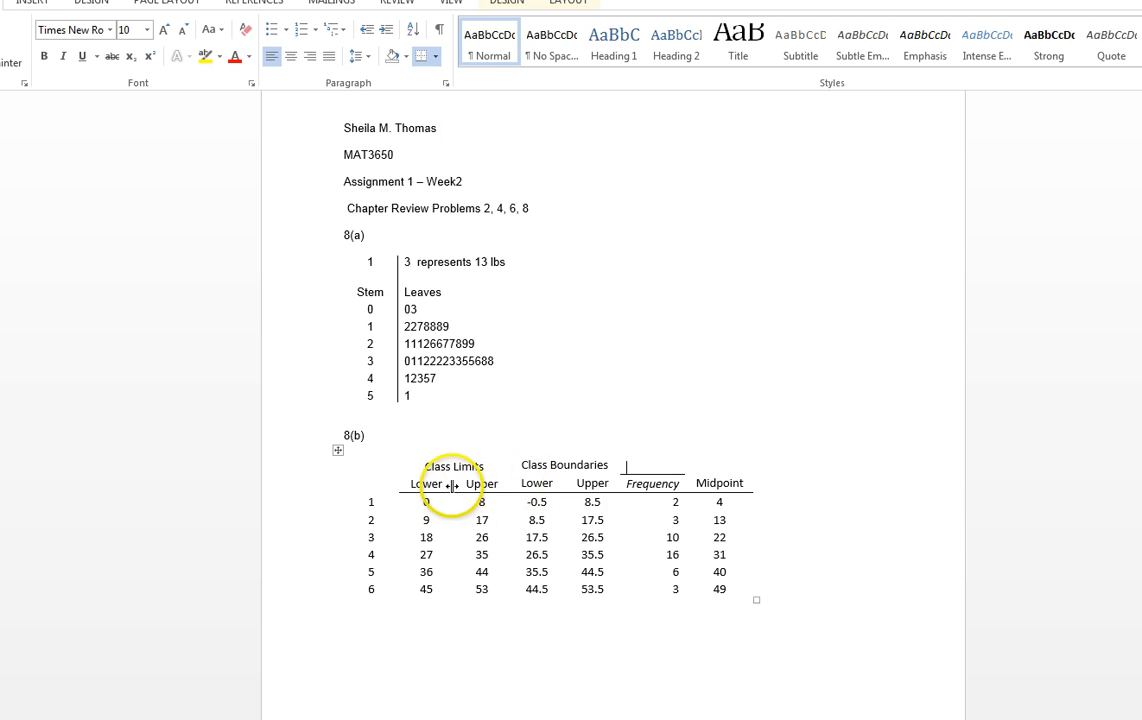
drag(522, 464, 533, 588)
click(435, 56)
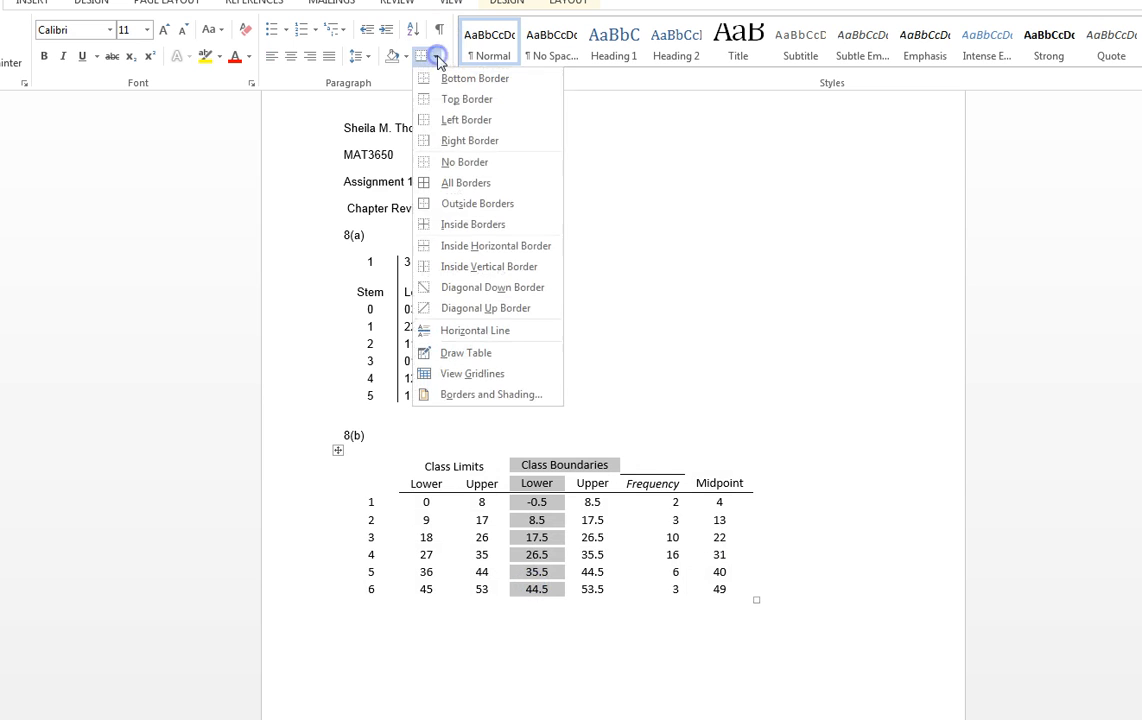
click(445, 121)
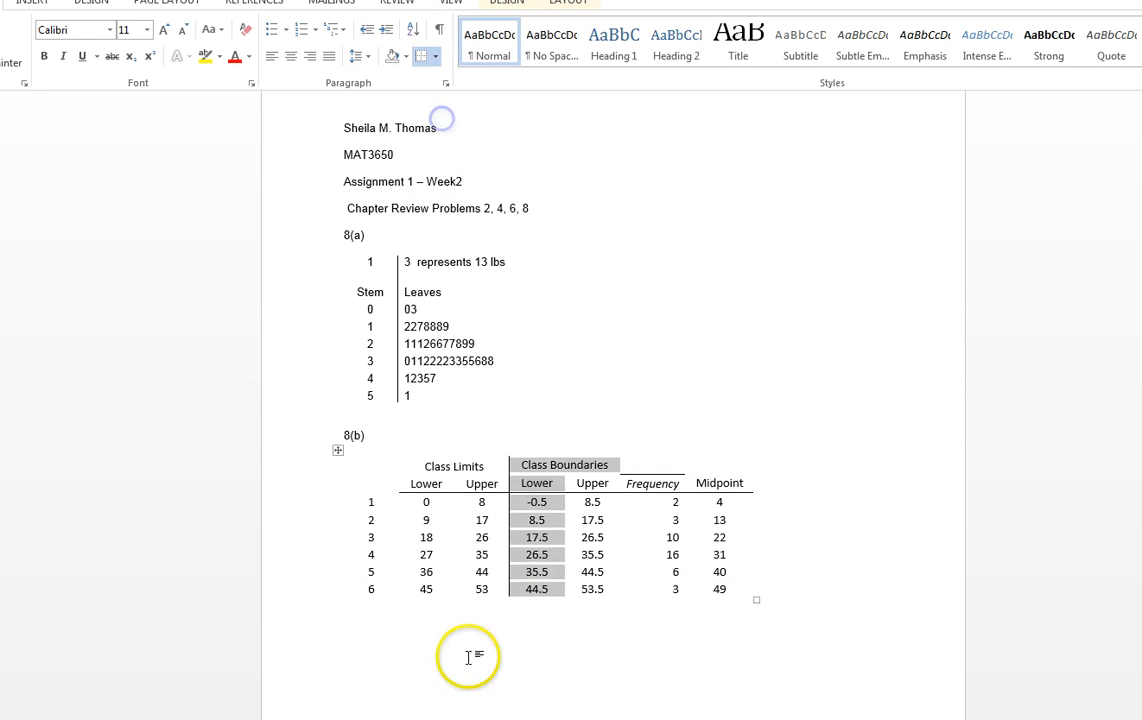
click(622, 439)
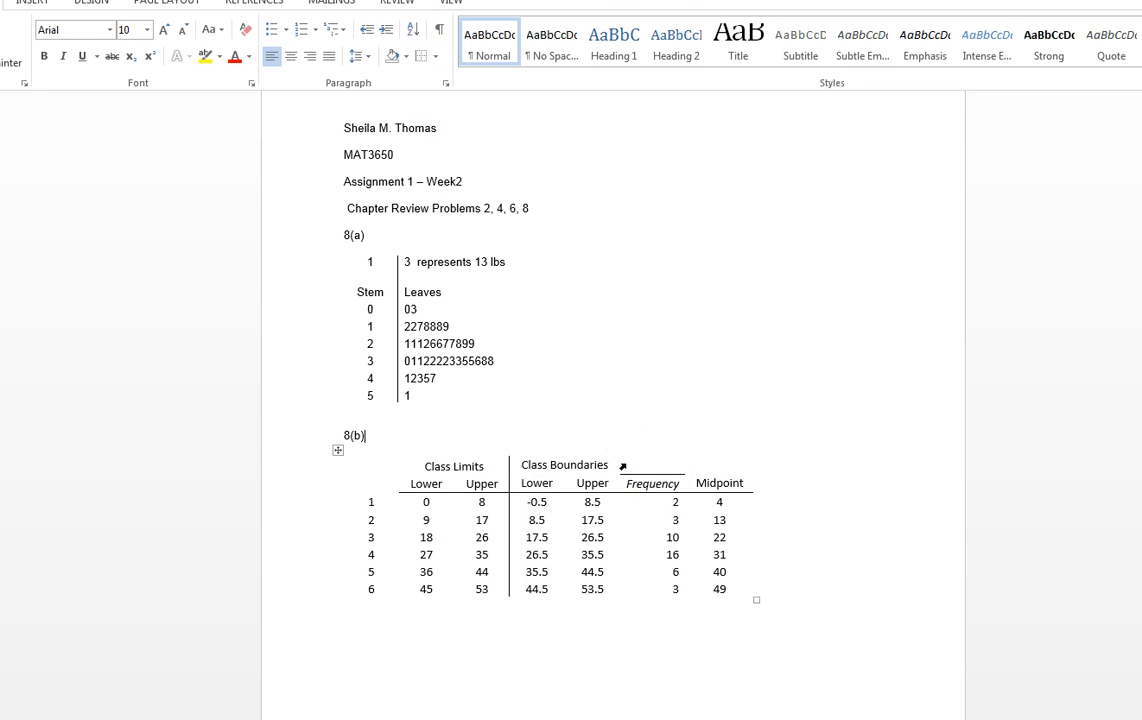
Step: Add a left border to the whole Frequency column, including the empty cell above its heading
drag(632, 473, 645, 589)
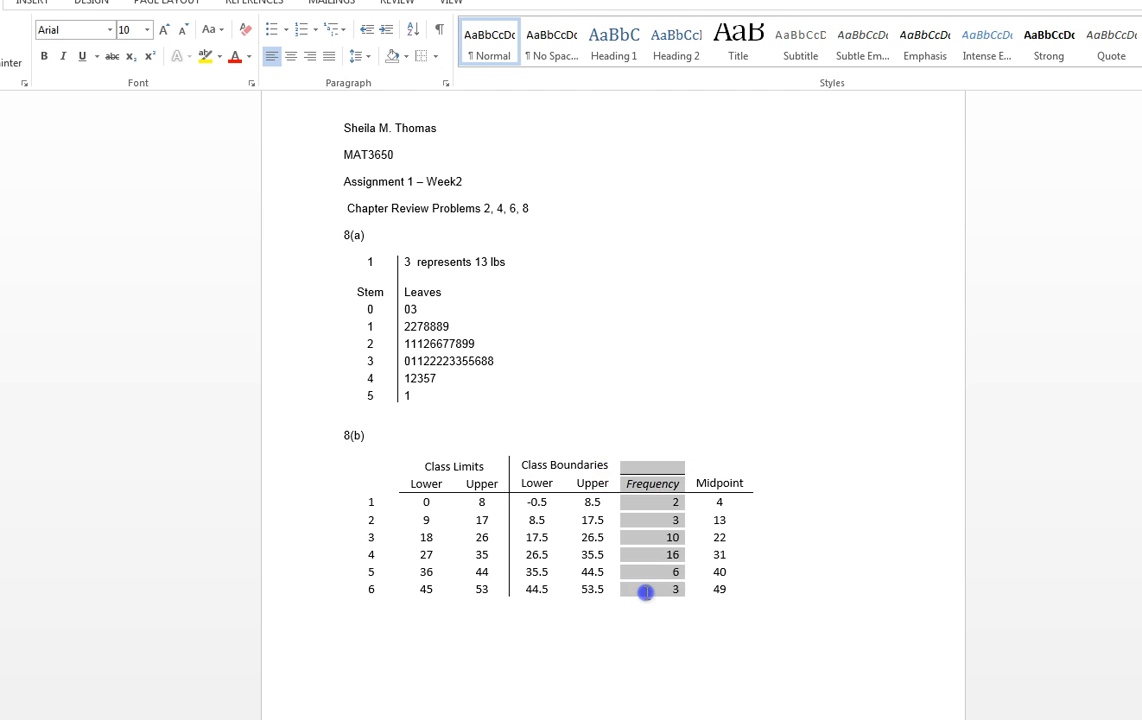
click(423, 55)
click(648, 606)
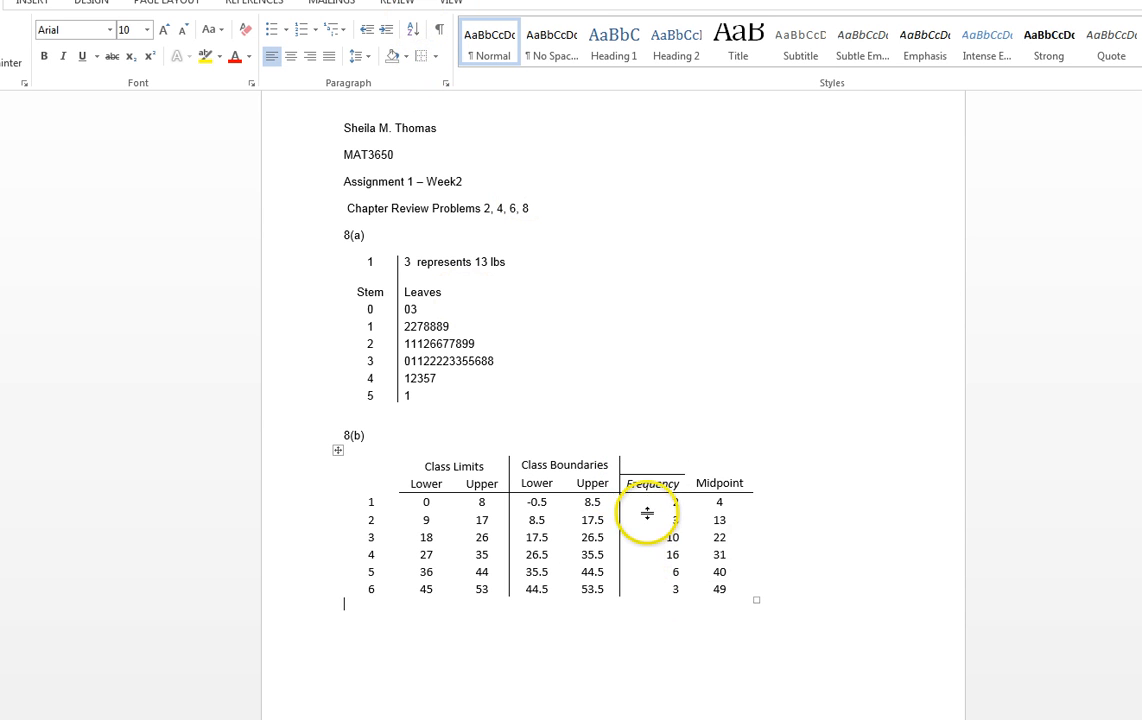
Step: Centre the six frequency values in the Frequency column
drag(658, 502, 677, 591)
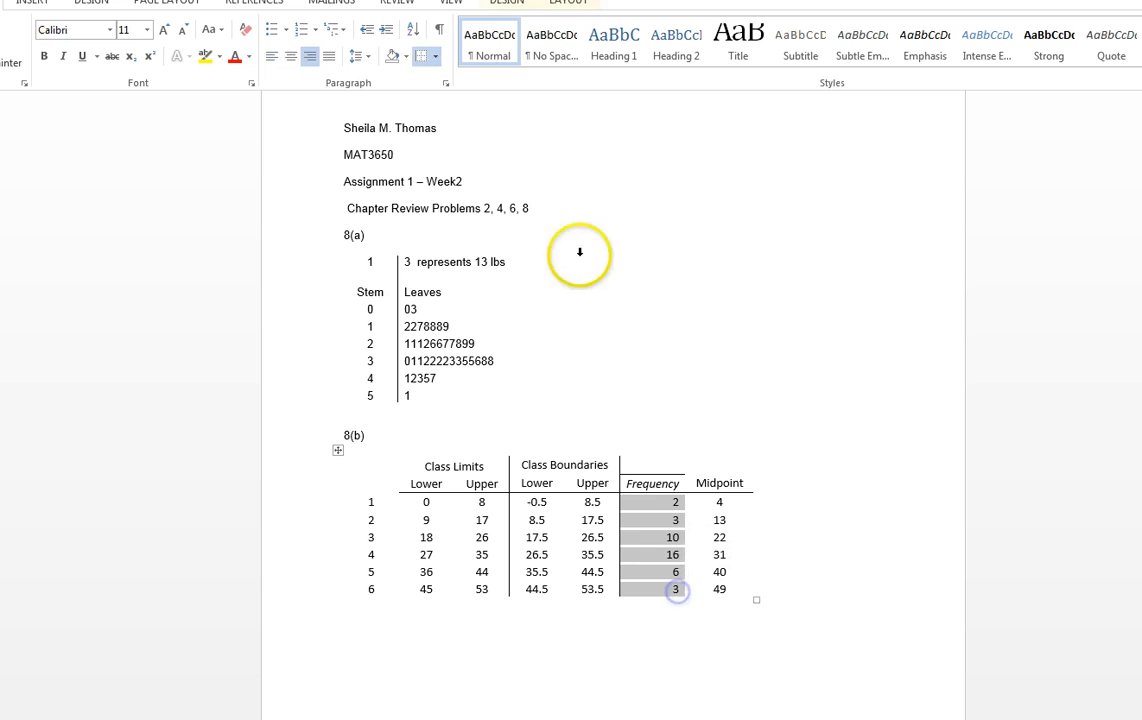
click(292, 57)
click(814, 569)
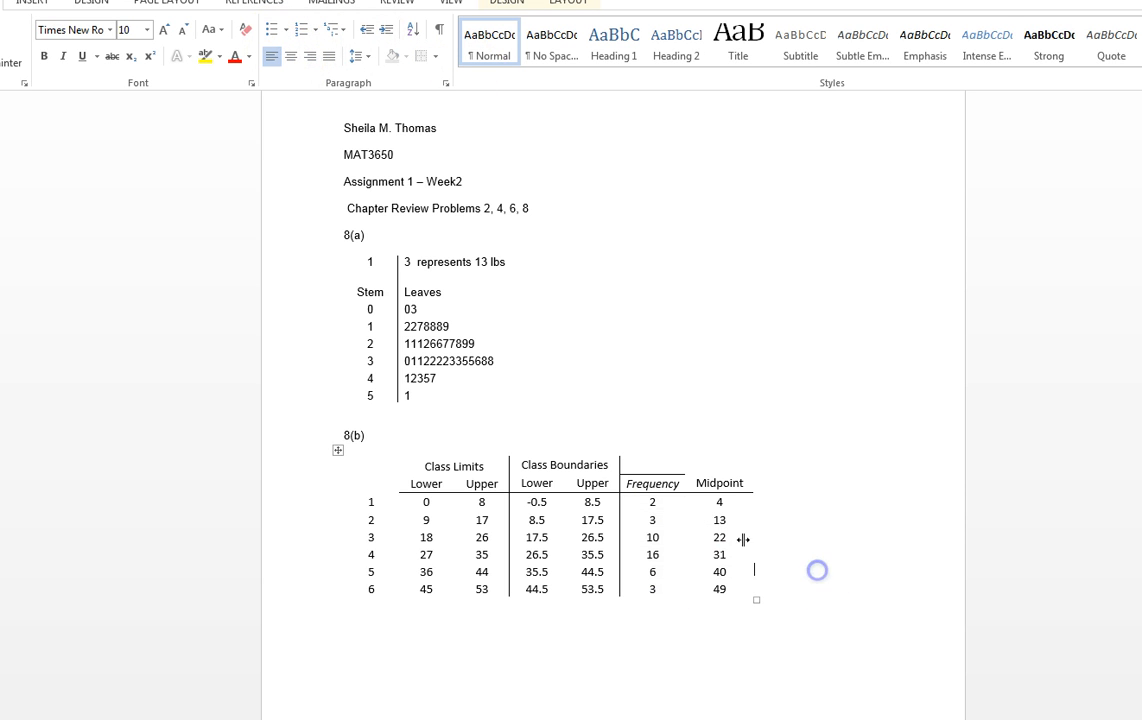
Step: Remove all borders from the empty cell above the Frequency heading
click(659, 465)
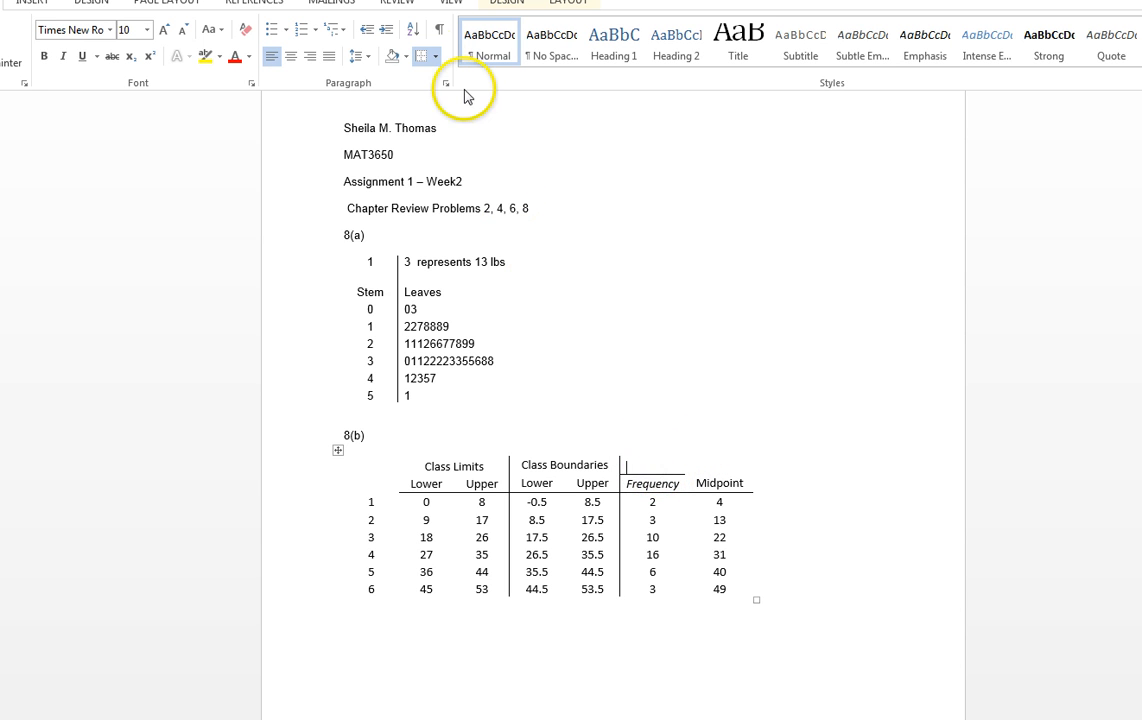
click(434, 56)
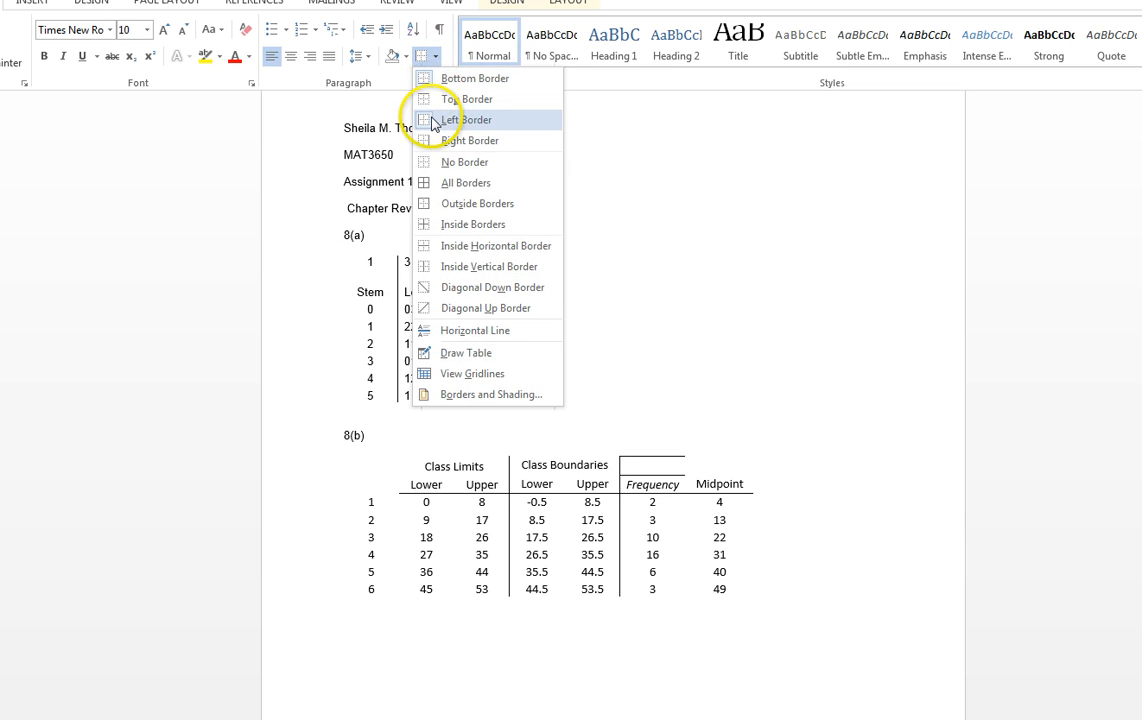
click(442, 163)
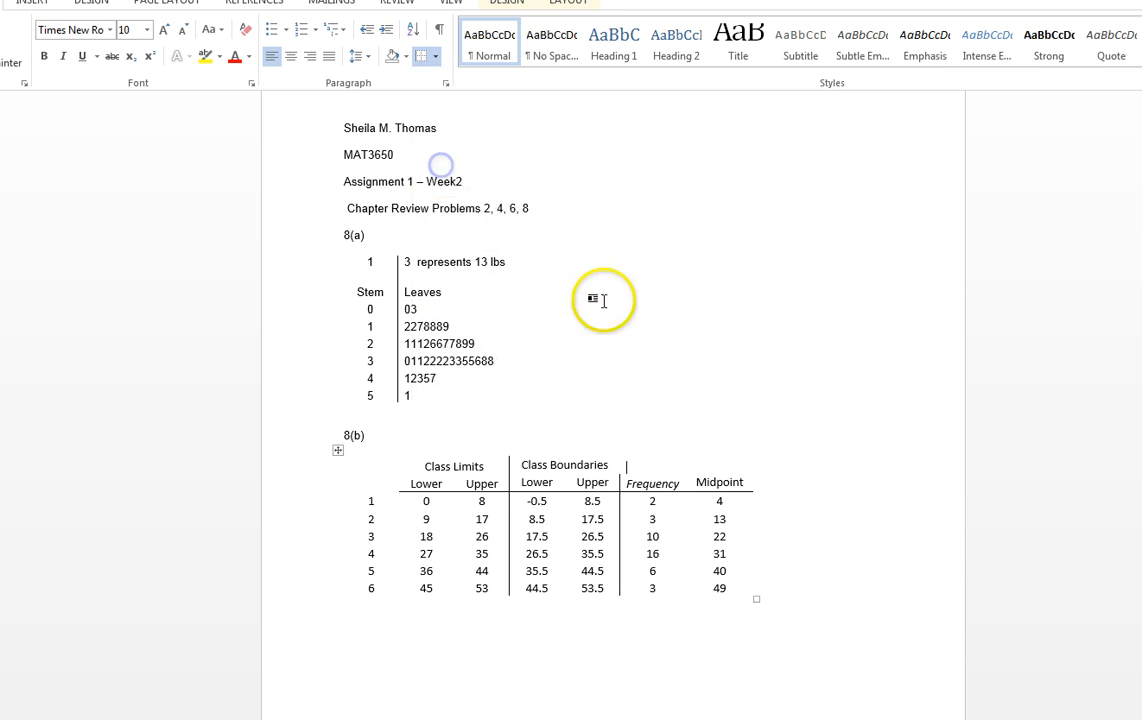
click(822, 546)
Step: Add a left border to the Midpoint column, from its heading down to class 6
drag(704, 482, 737, 587)
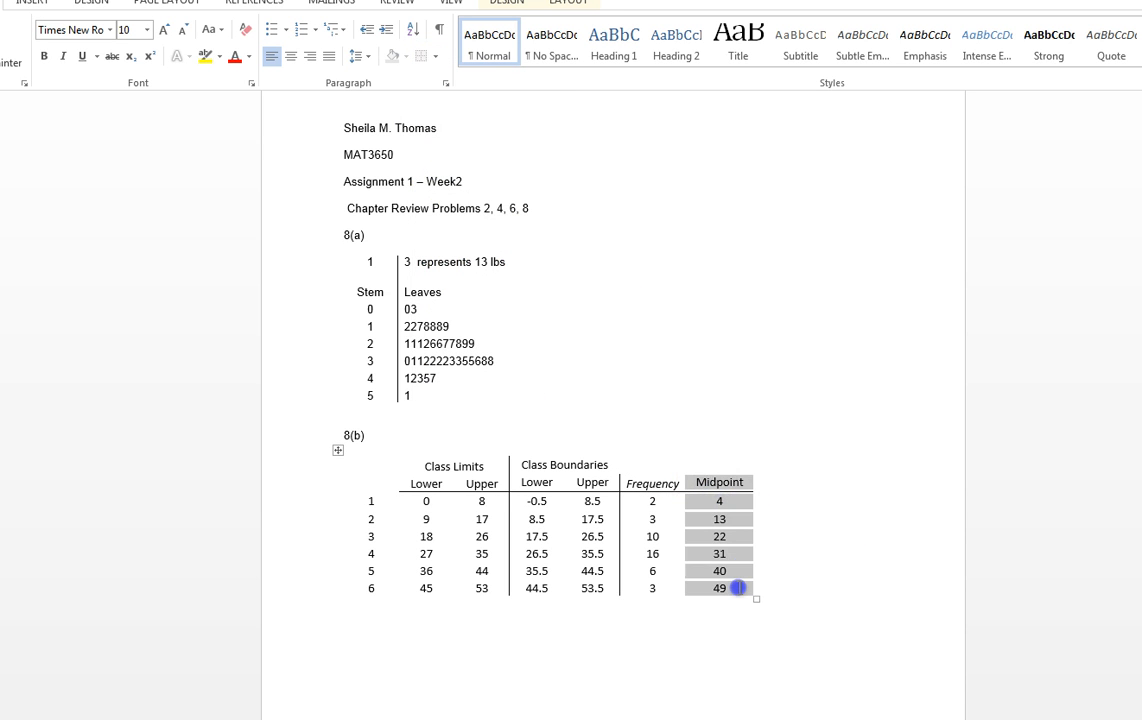
click(435, 57)
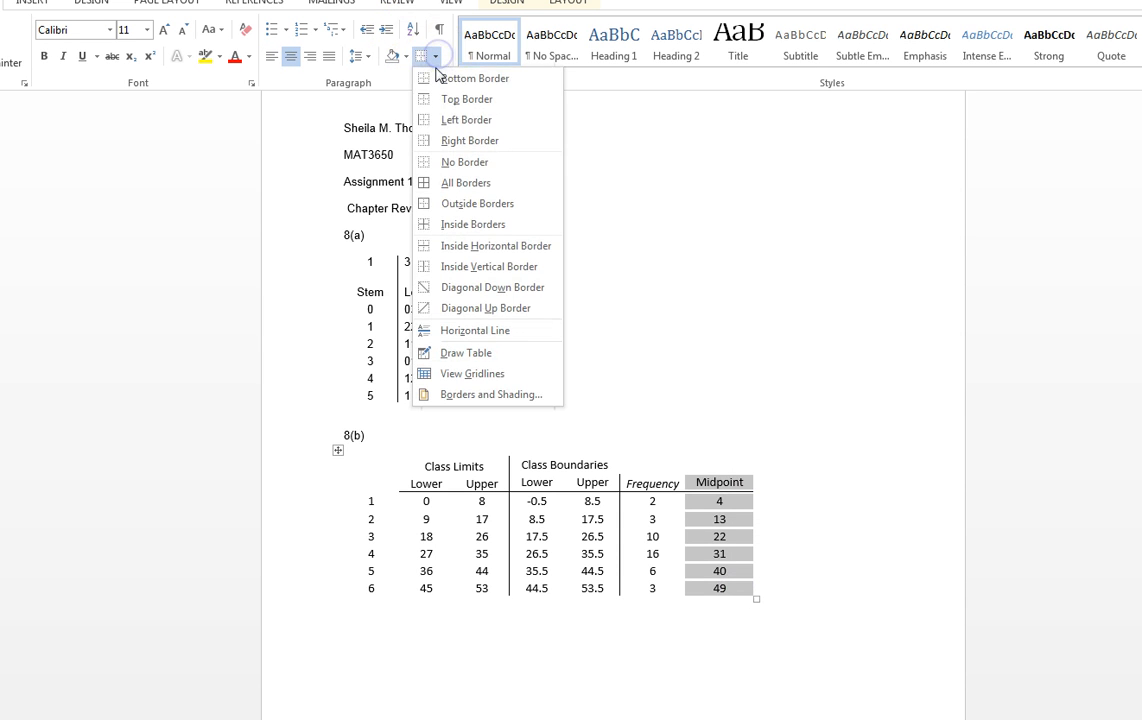
click(447, 117)
click(833, 610)
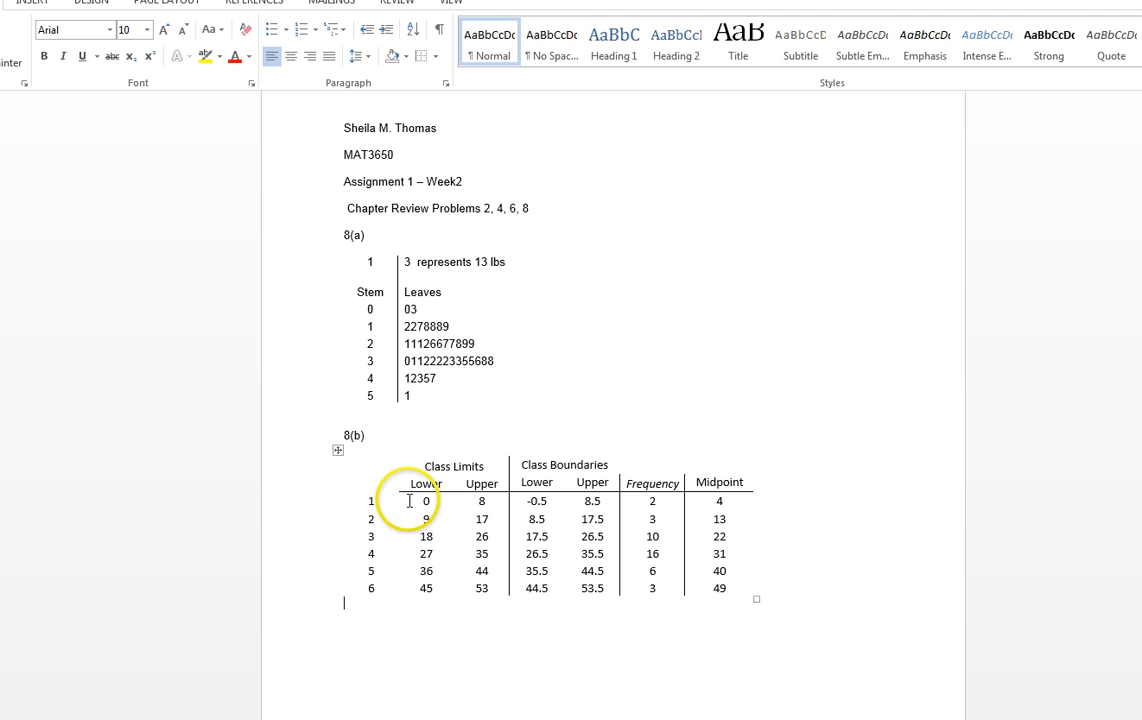
Step: Add a left border to the six lower class limits and a bottom border to the class 6 row, from Lower through Midpoint
drag(409, 501, 433, 592)
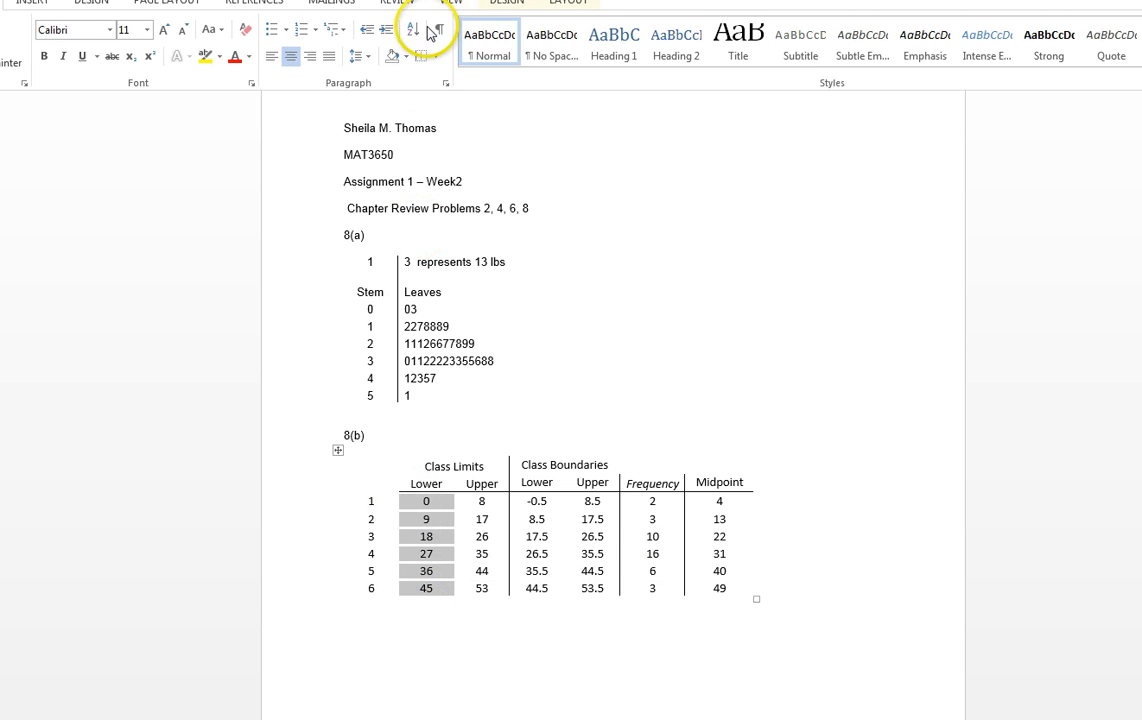
click(572, 616)
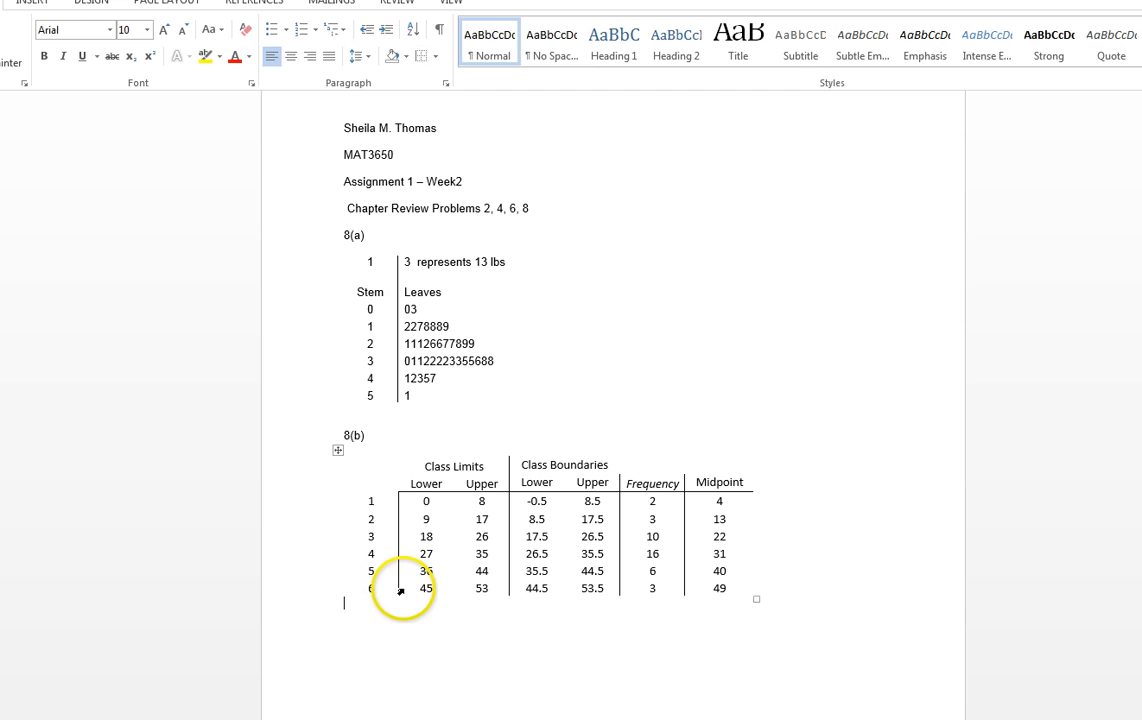
drag(410, 588, 726, 586)
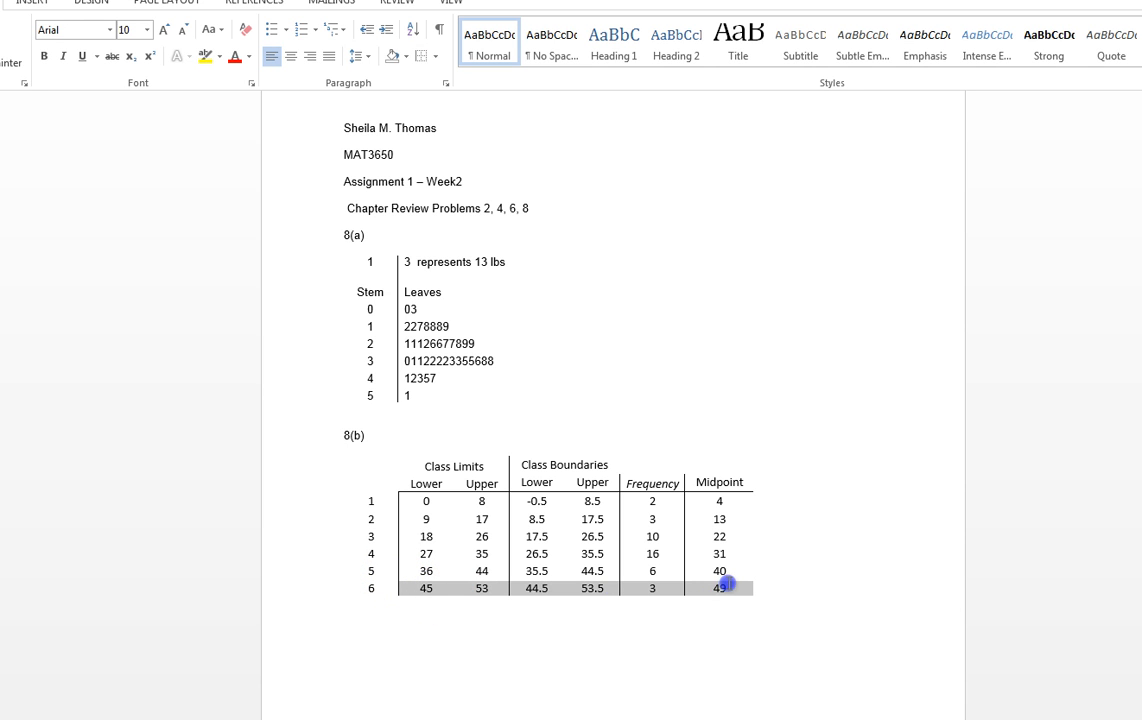
click(436, 57)
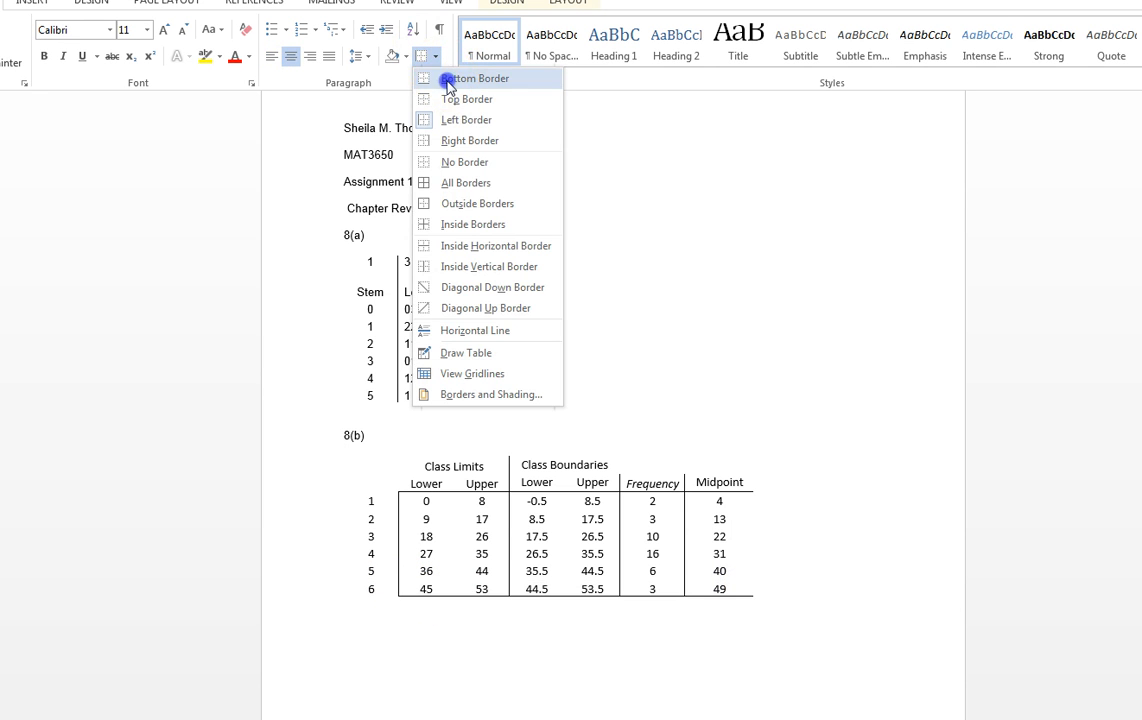
click(446, 80)
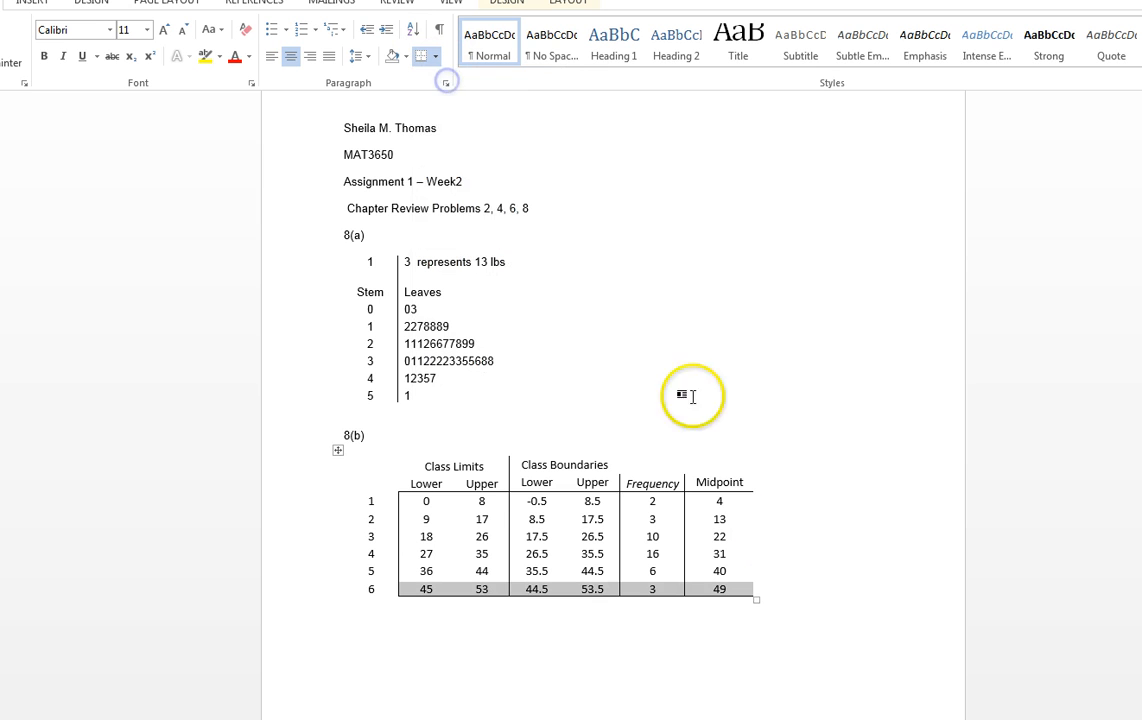
right_click(753, 498)
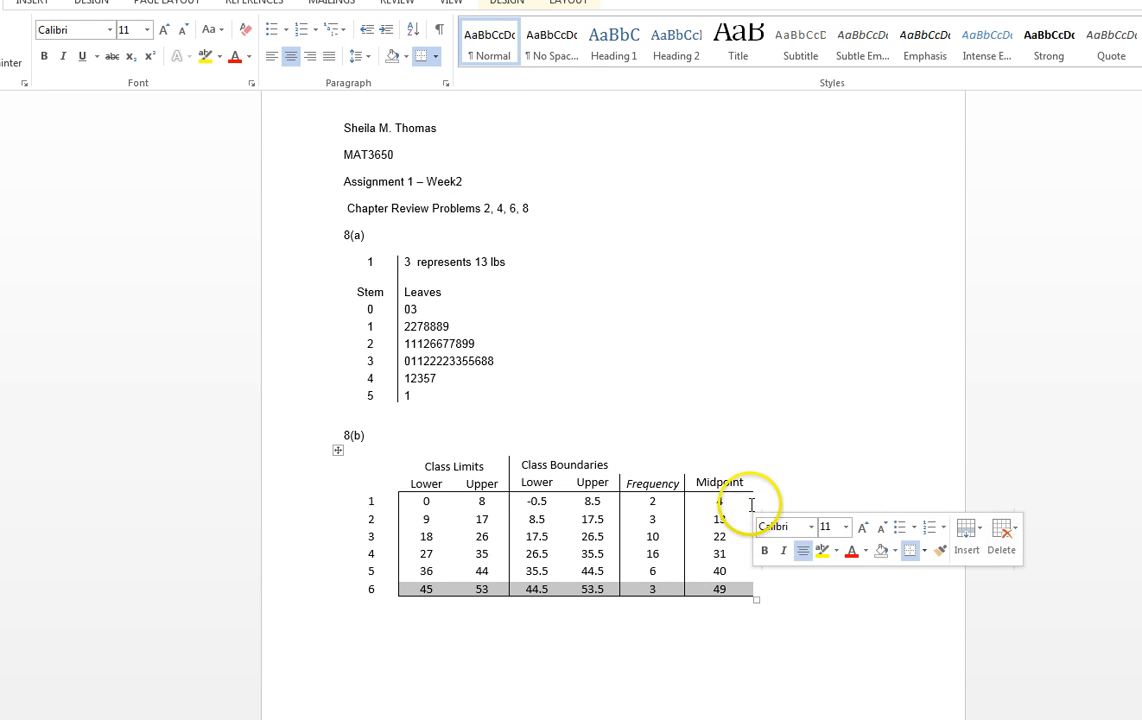
Step: Add a right border to the six midpoint values
drag(718, 501, 749, 586)
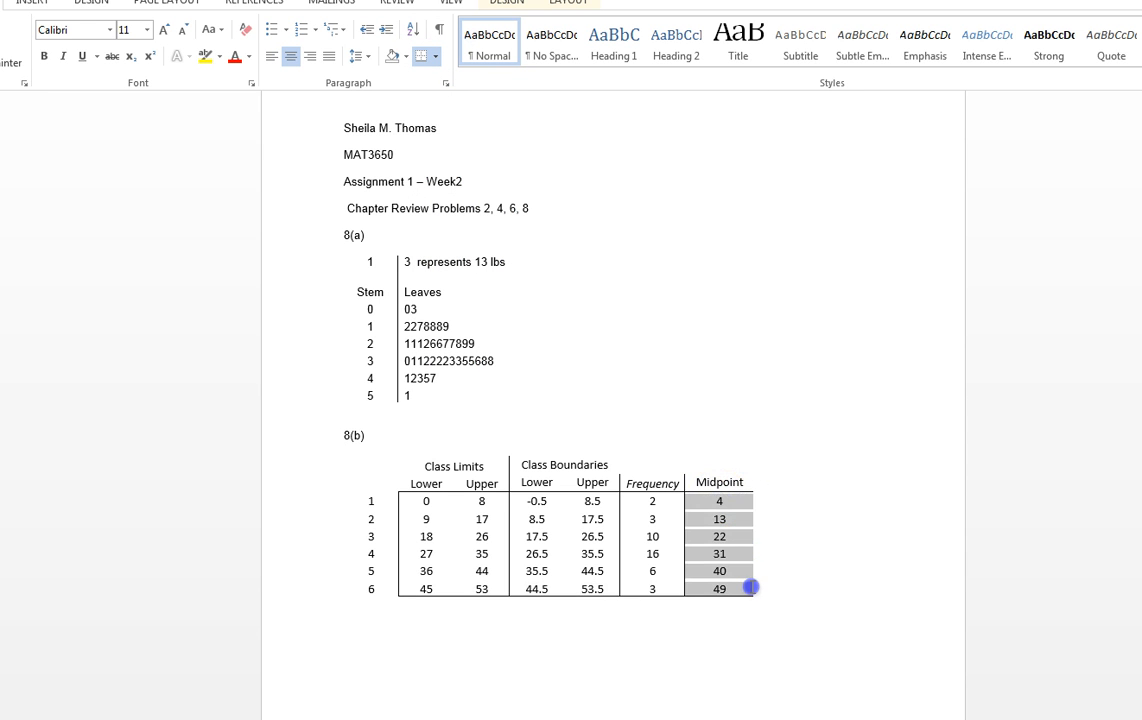
click(437, 58)
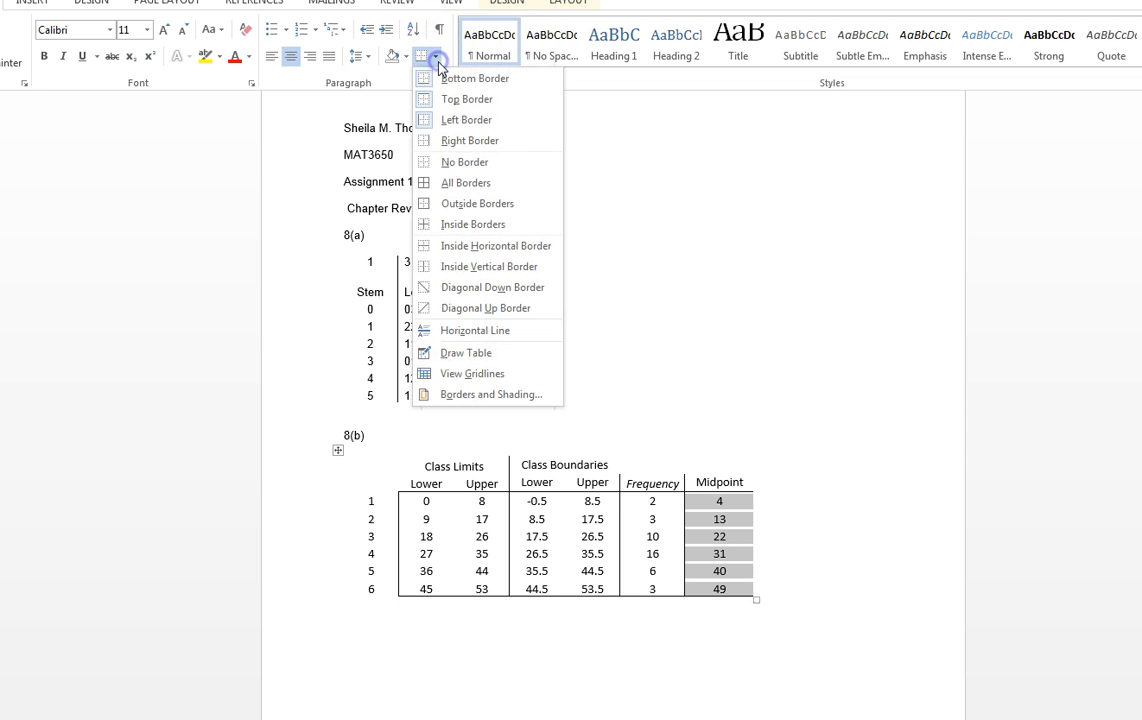
click(464, 143)
click(791, 512)
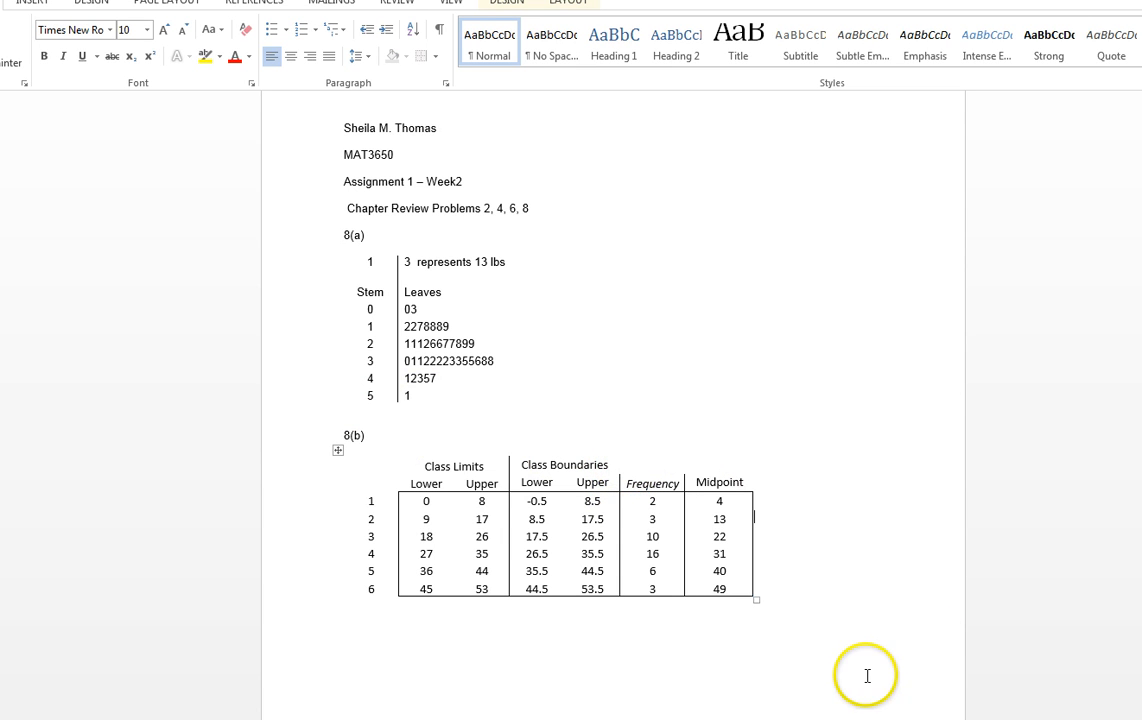
Step: Insert the title line "Frequency Distribution of Weights of Carry-On Luggage in Pounds" between 8(b) and the table, taking the wording from the Excel sheet
click(430, 440)
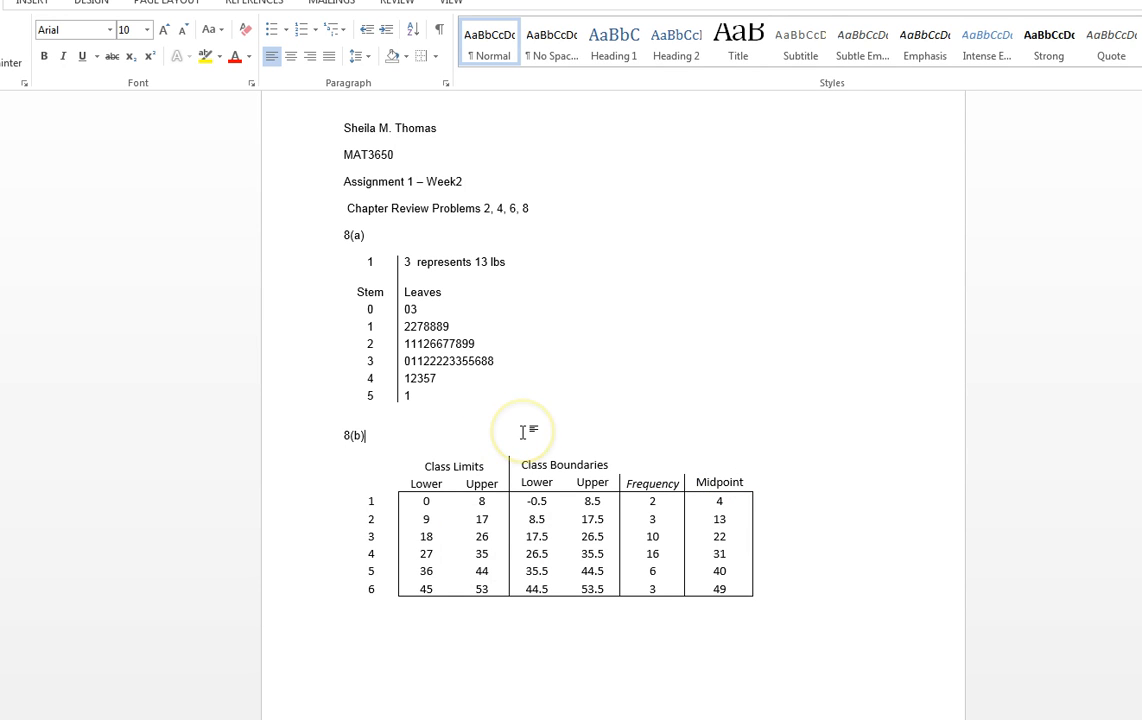
key(Return)
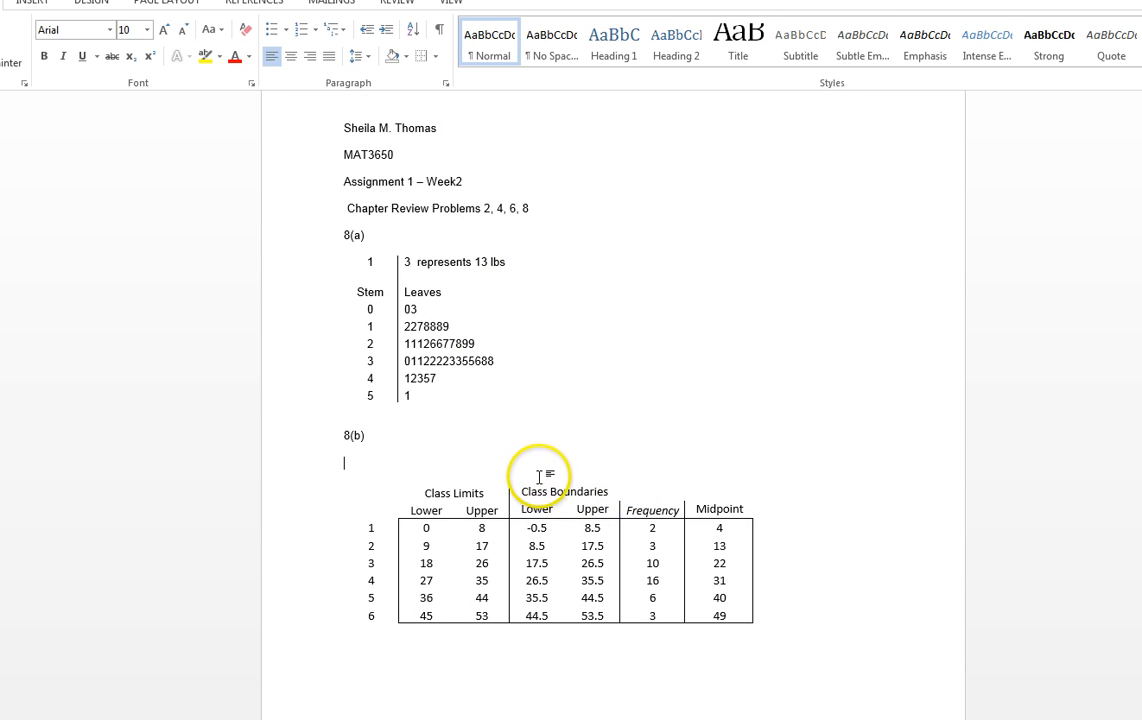
click(487, 467)
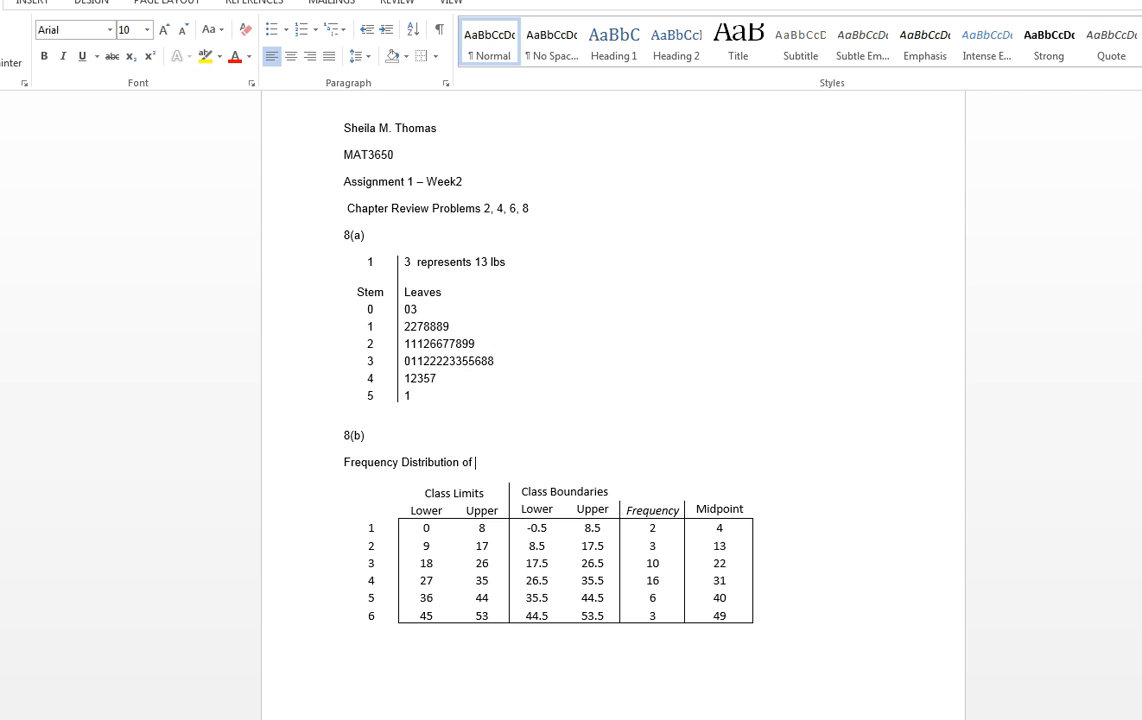
key(alt+Tab)
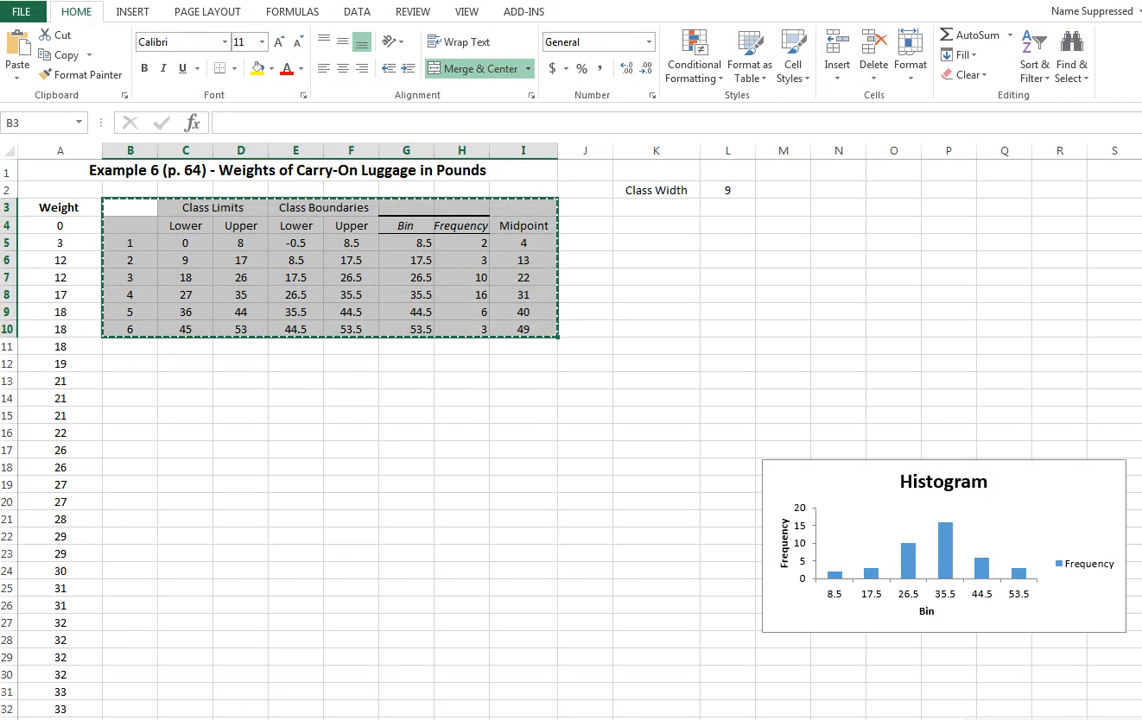
key(alt+Tab)
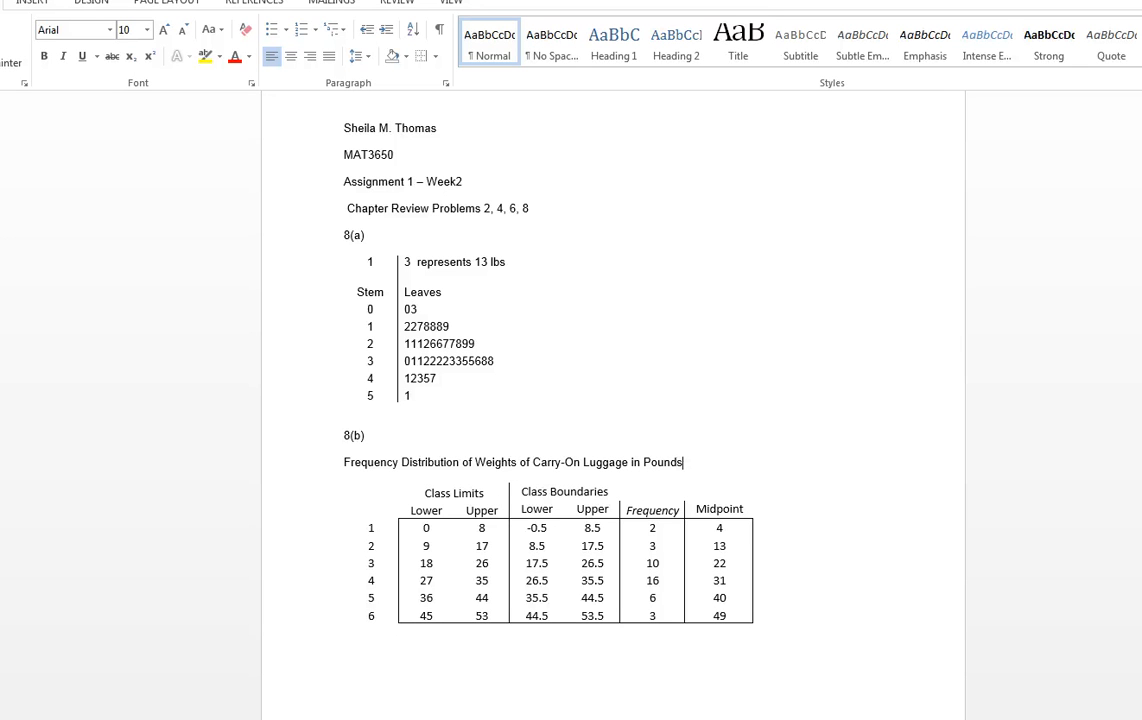
Step: Indent the frequency distribution title so that it sits over the table
click(741, 442)
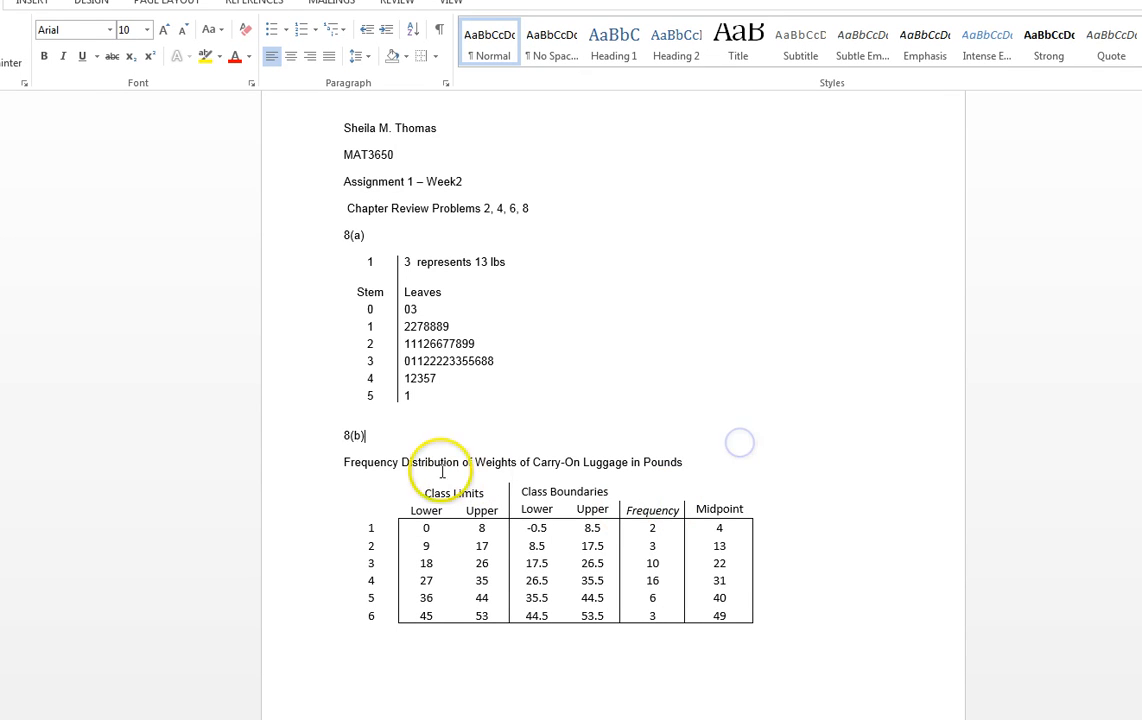
click(345, 462)
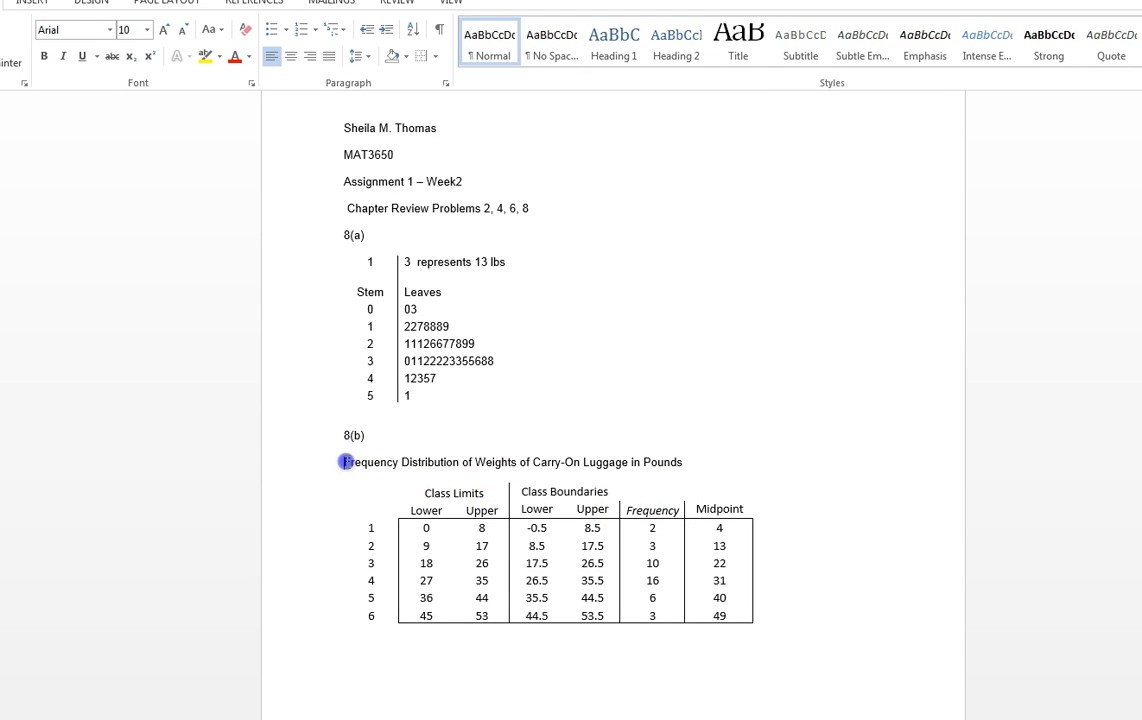
click(387, 30)
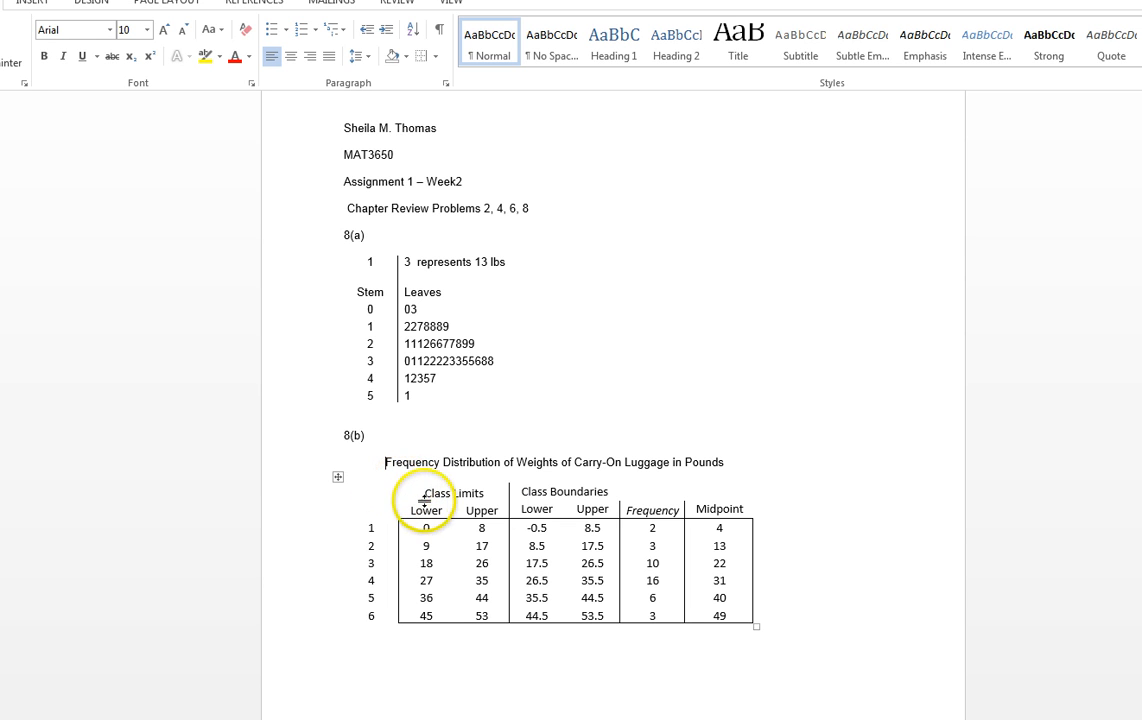
drag(428, 497, 711, 493)
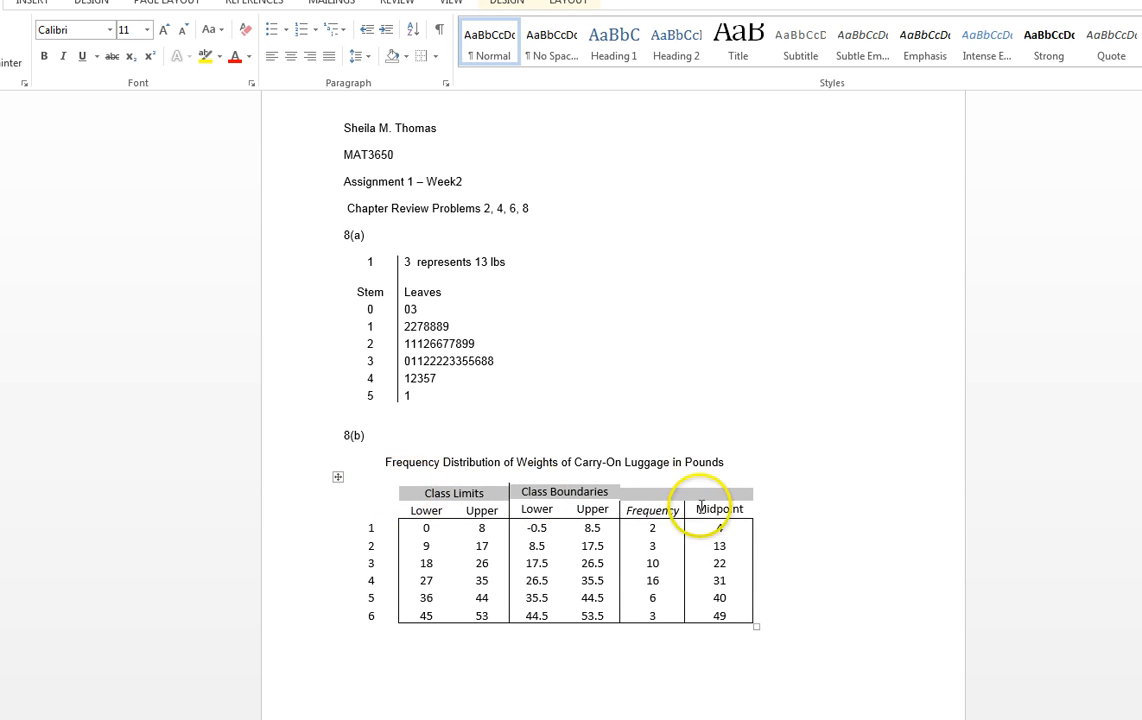
click(805, 596)
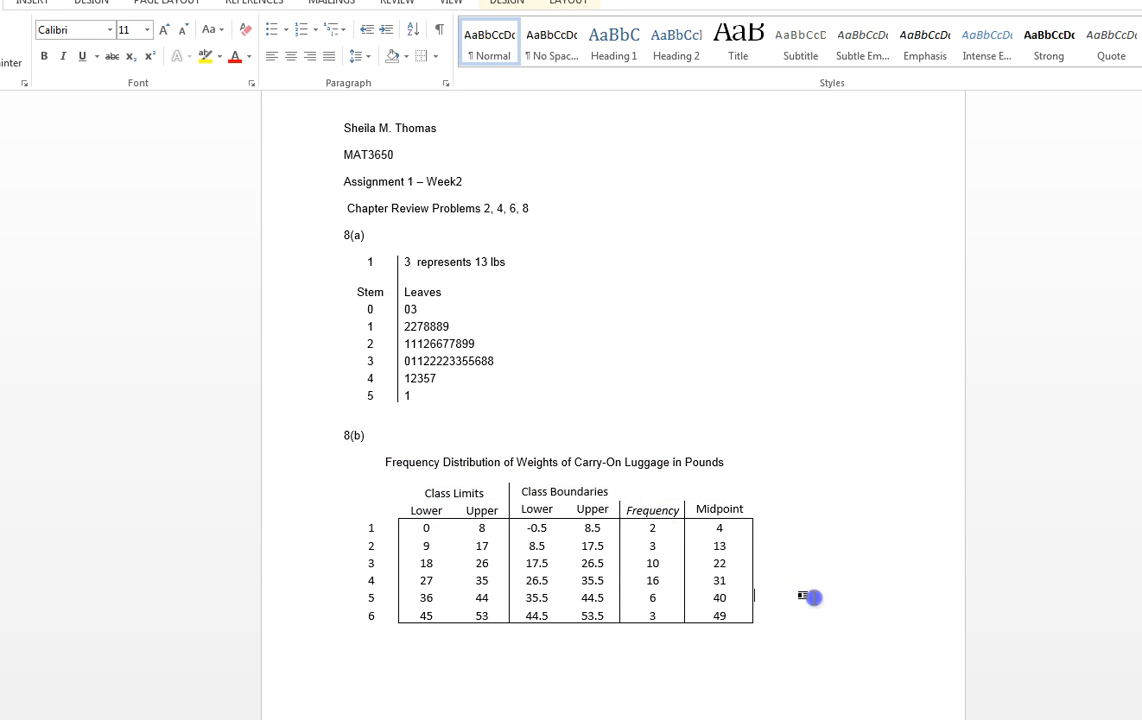
Step: Switch to the Excel workbook, clear the copy selection and move the histogram below the frequency table, with its upper edge at row 13
click(800, 662)
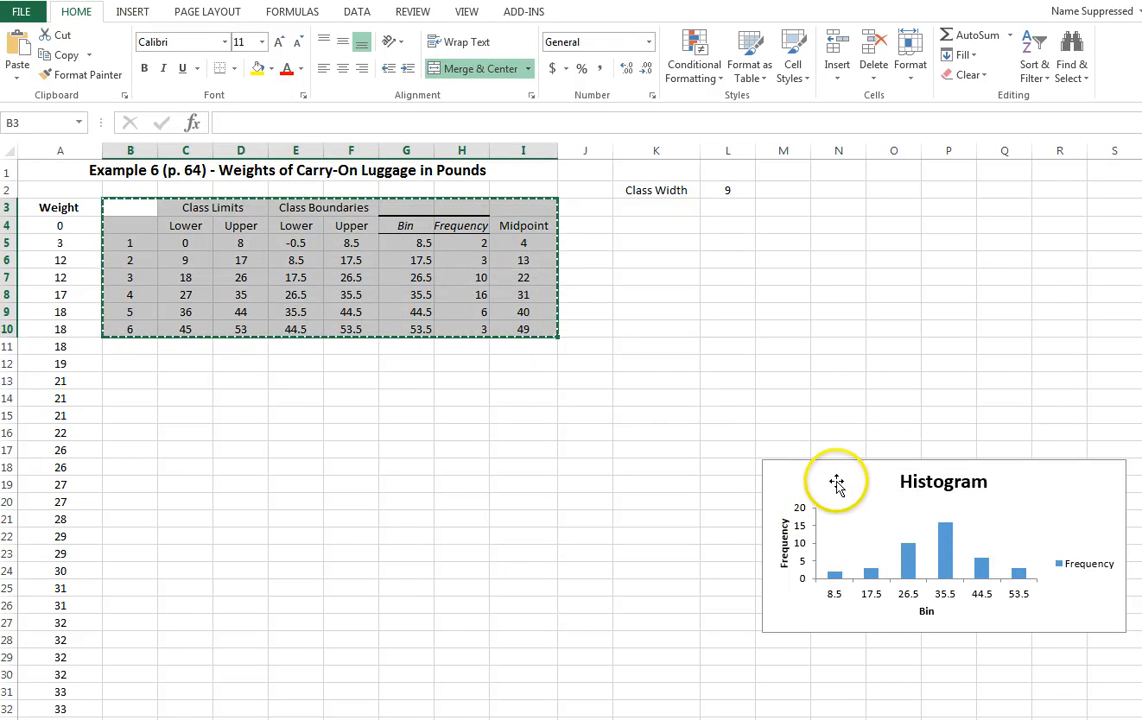
drag(836, 479, 219, 429)
click(905, 433)
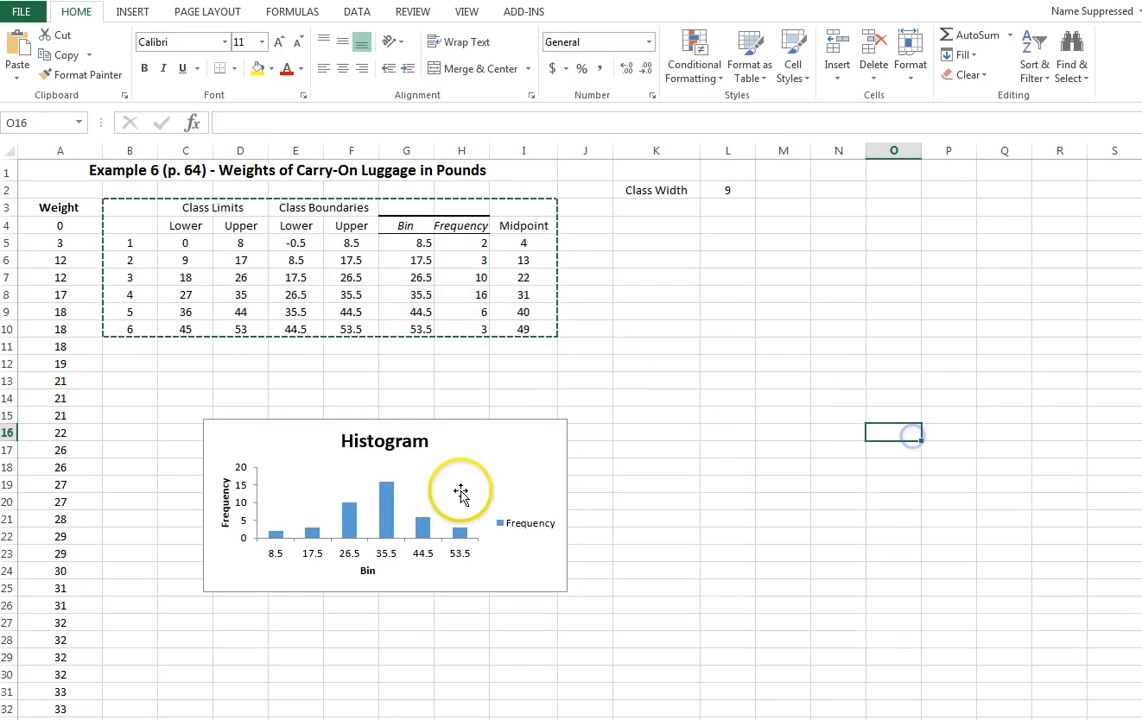
key(Escape)
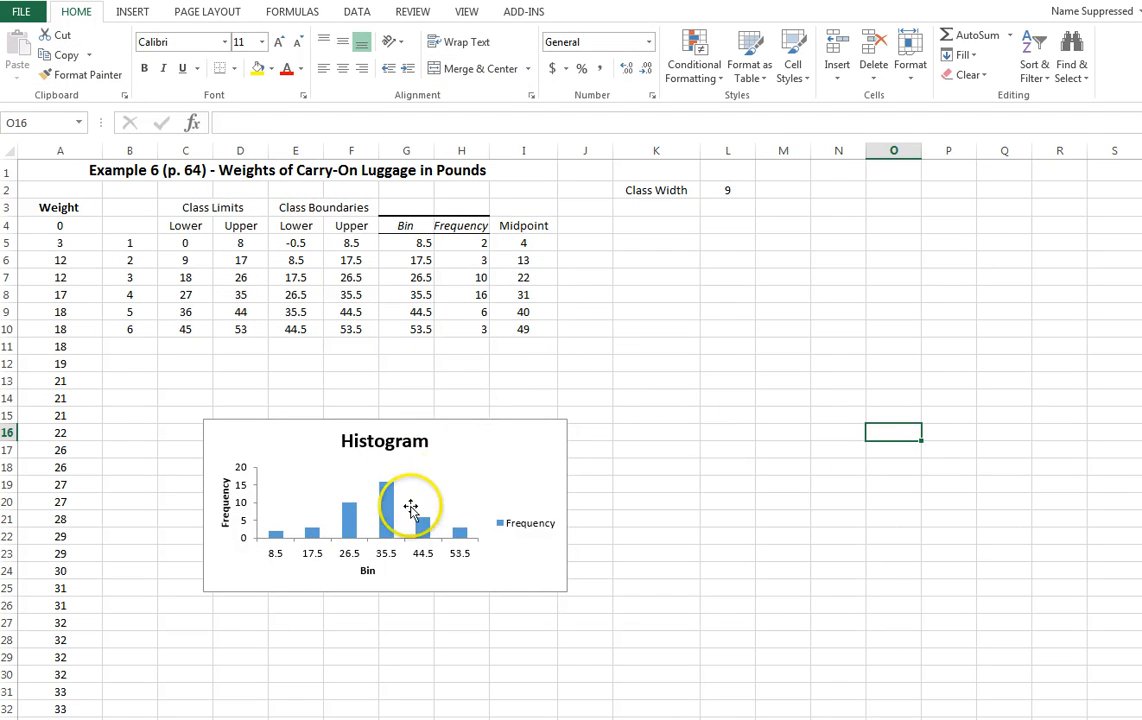
drag(484, 426, 484, 386)
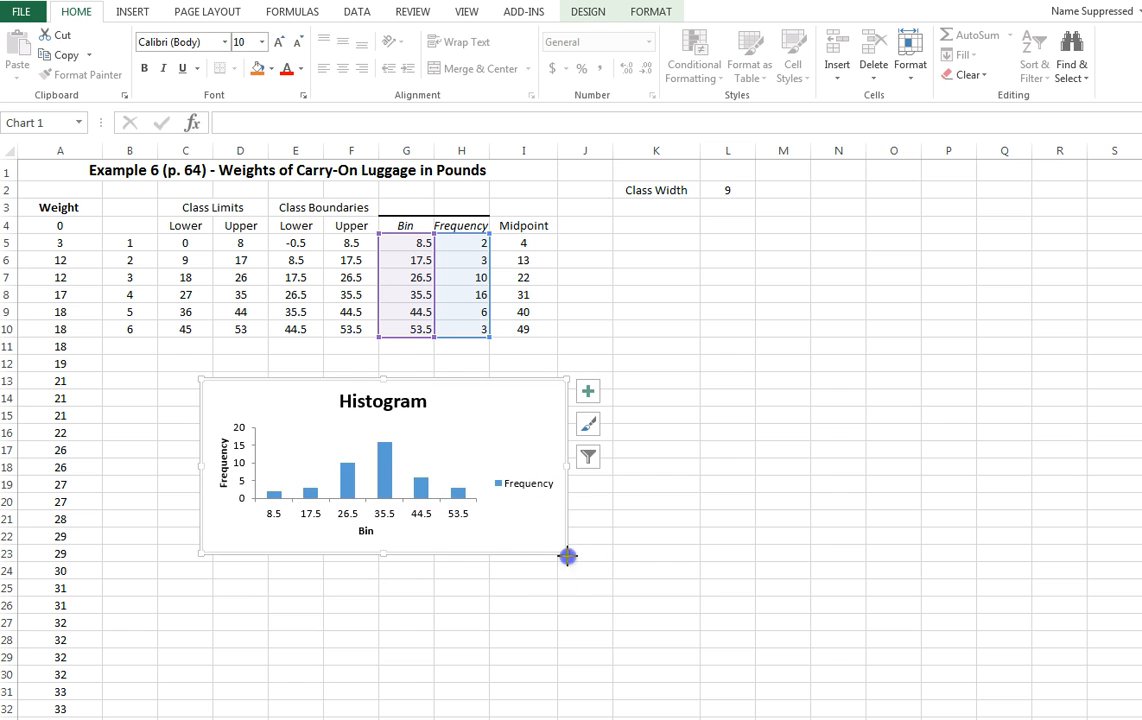
Step: Enlarge the histogram to reach about column L and row 29, and delete its Frequency legend
drag(566, 553, 709, 664)
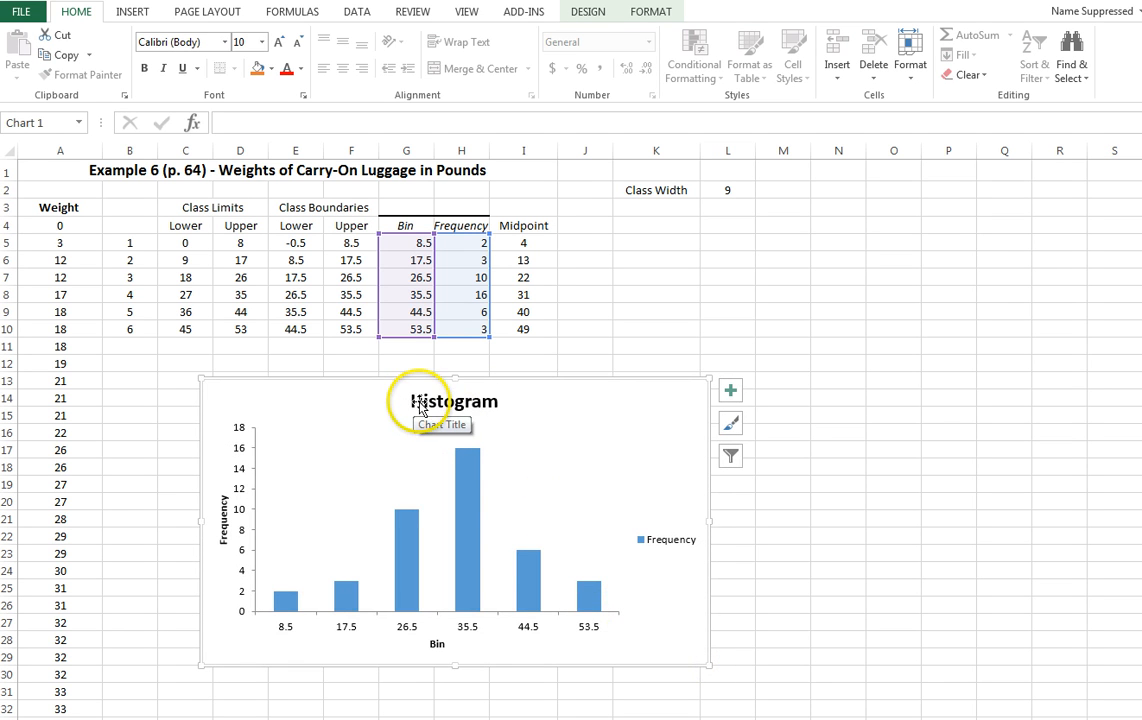
click(664, 545)
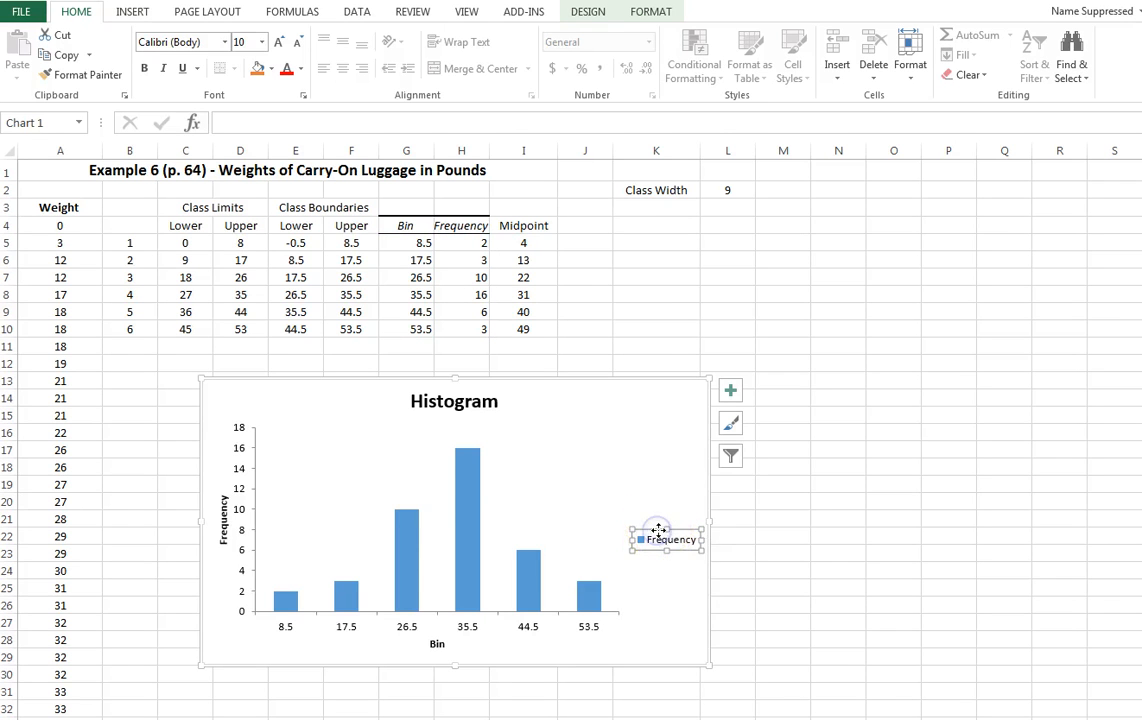
key(Delete)
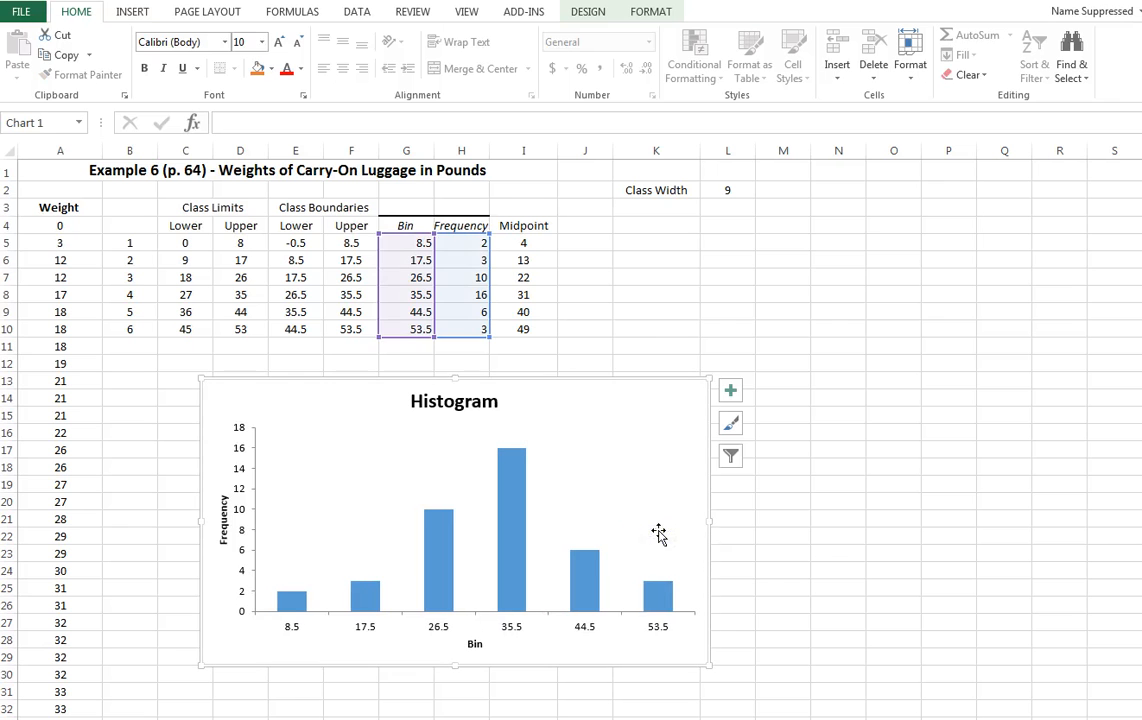
Step: Change the histogram's title to "Histogram of Weights of Carry-On Luggage in Pounds"
click(461, 402)
click(496, 401)
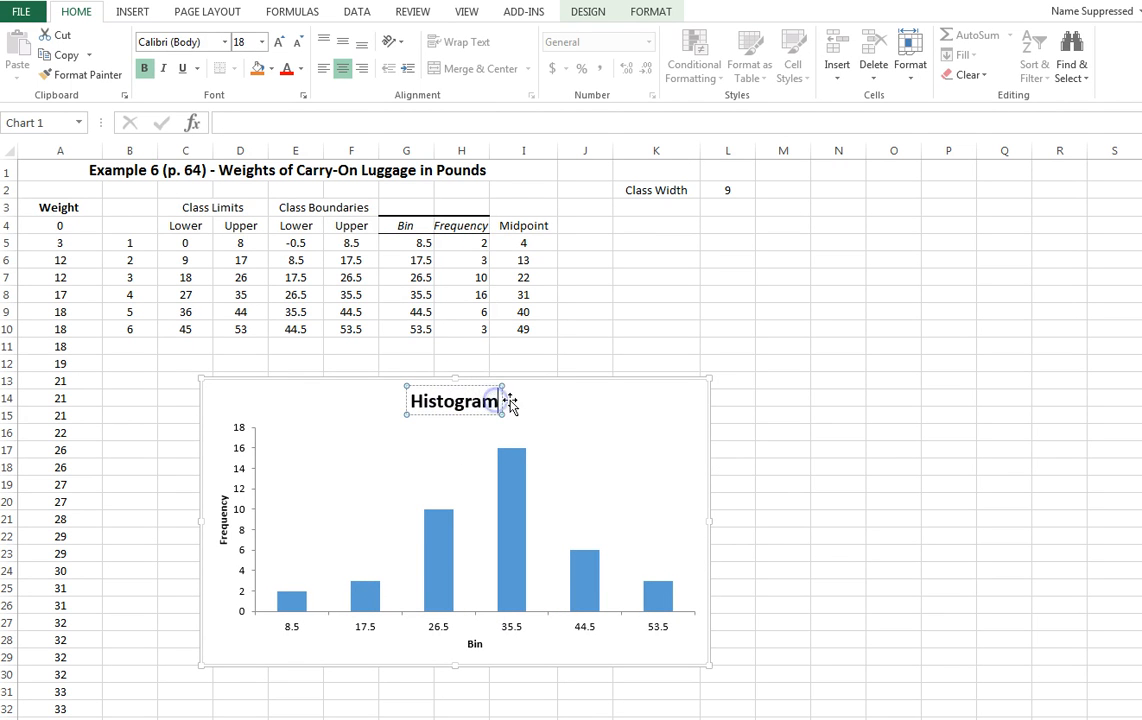
text(of)
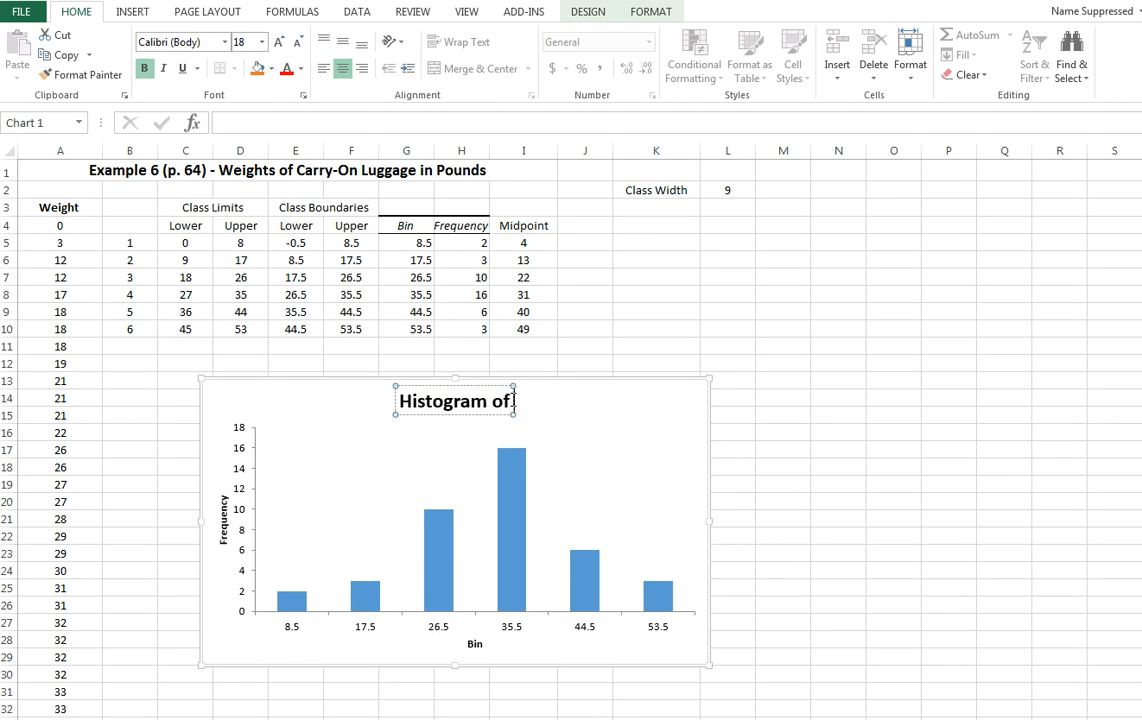
text( Weights)
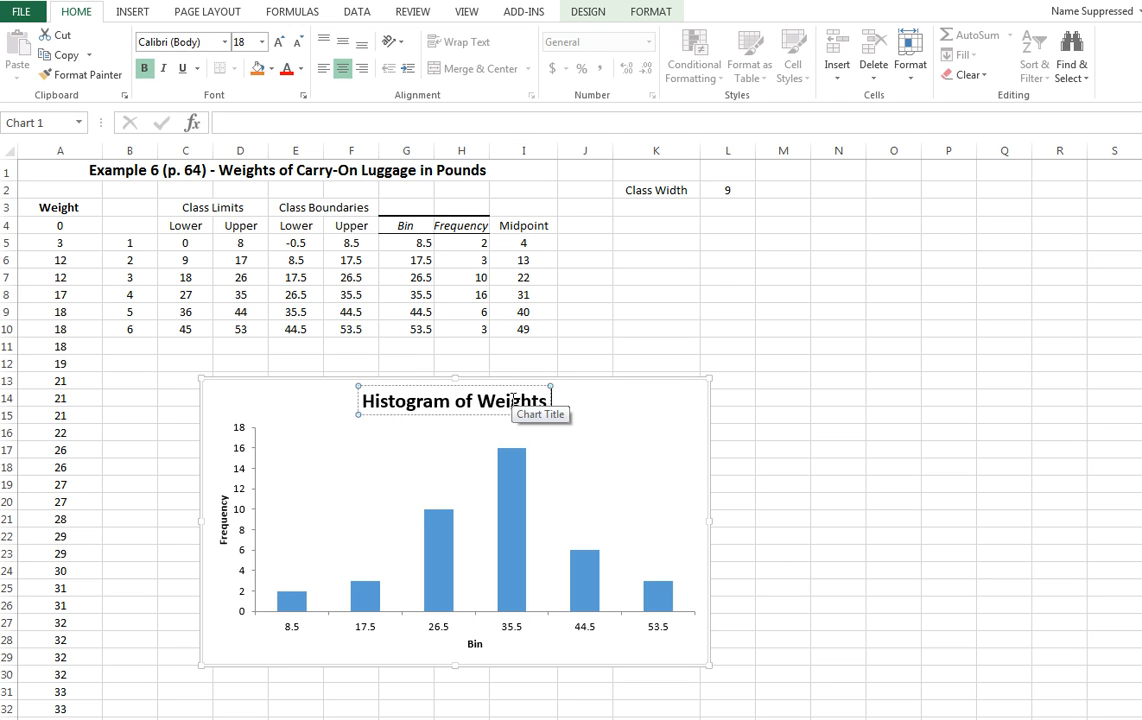
text( of Carry)
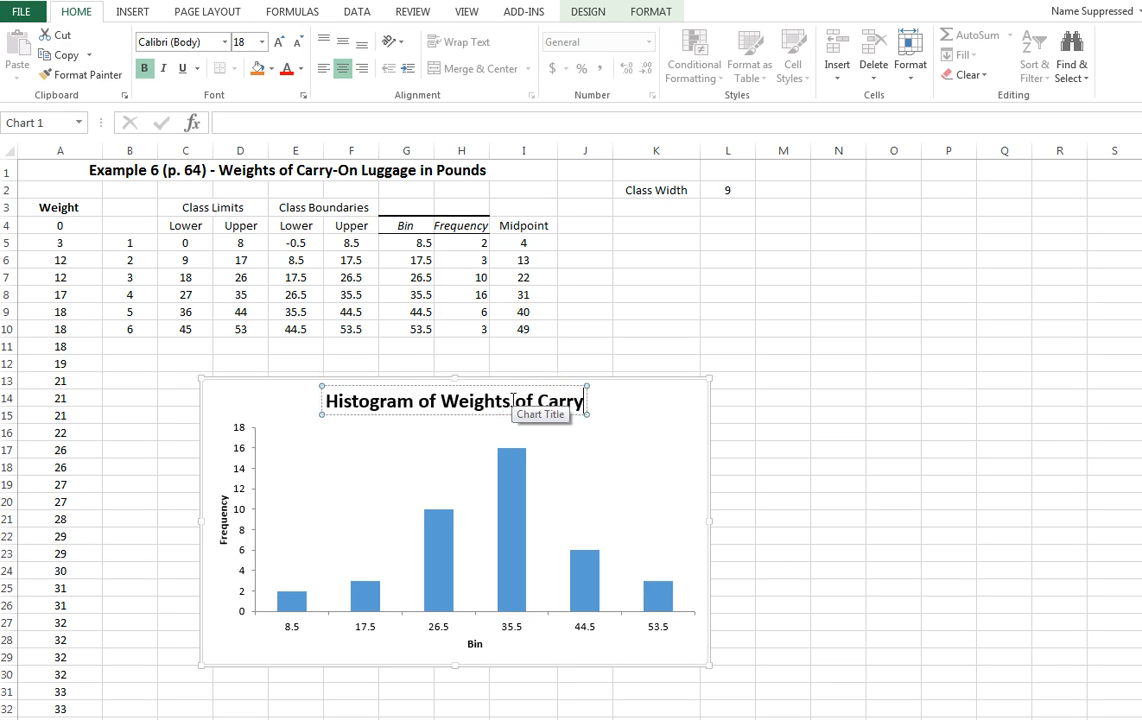
text(-On)
text(Lug)
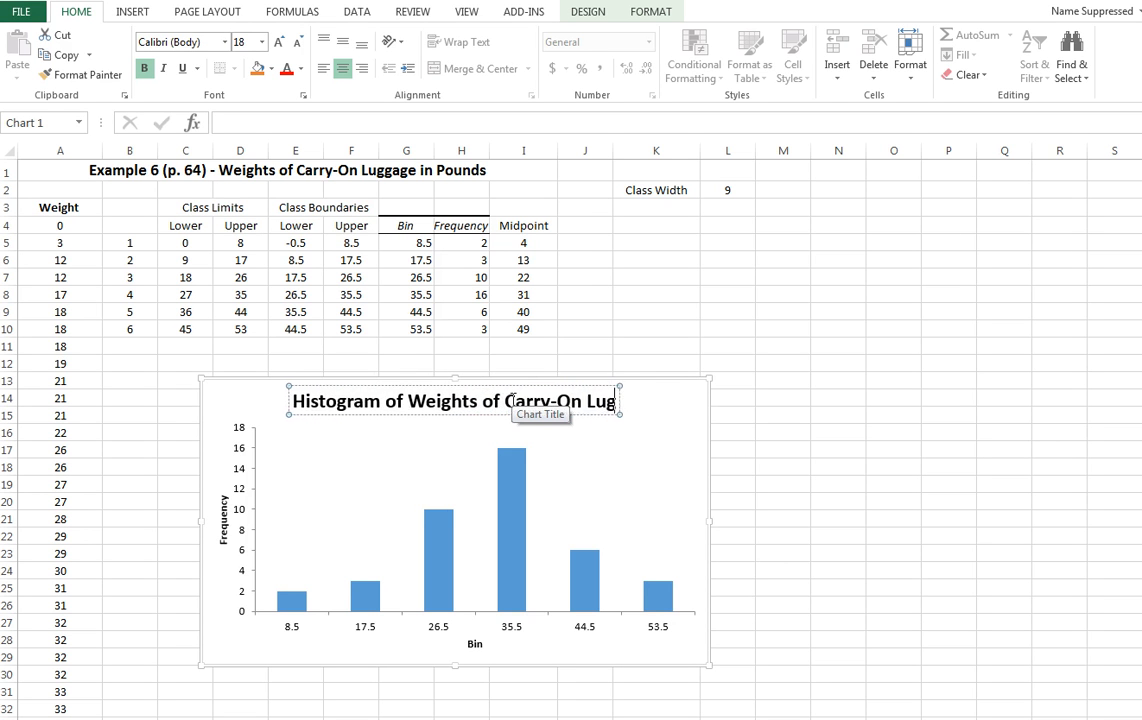
text(gage in Pounds)
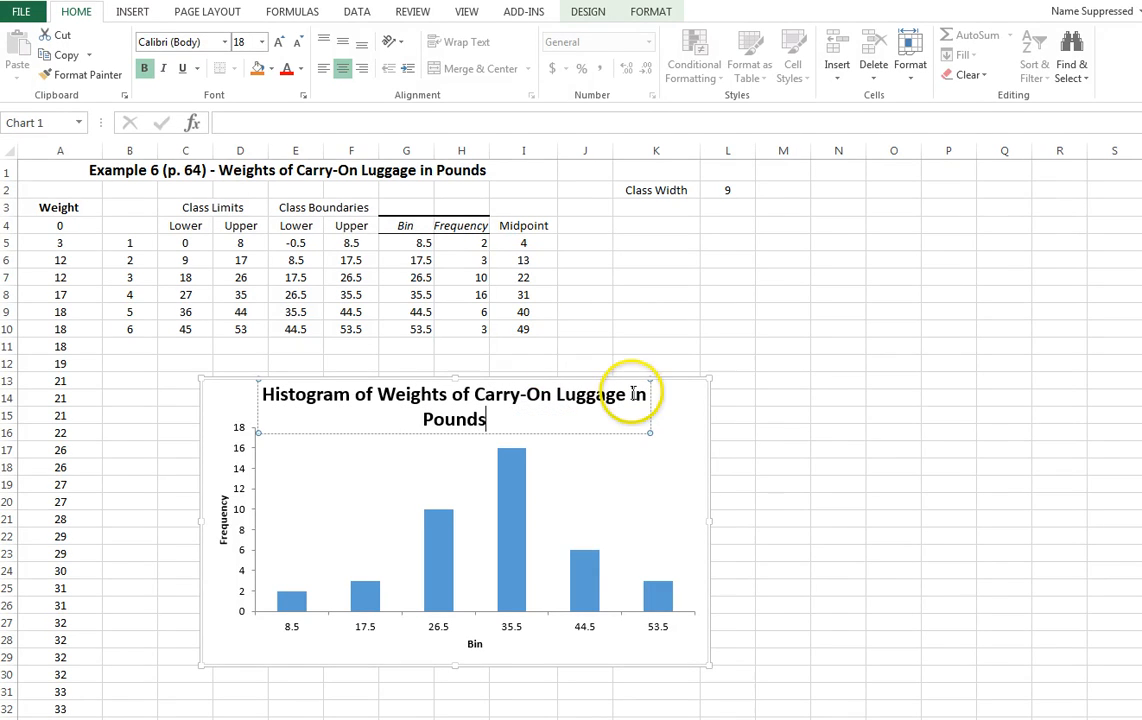
key(Escape)
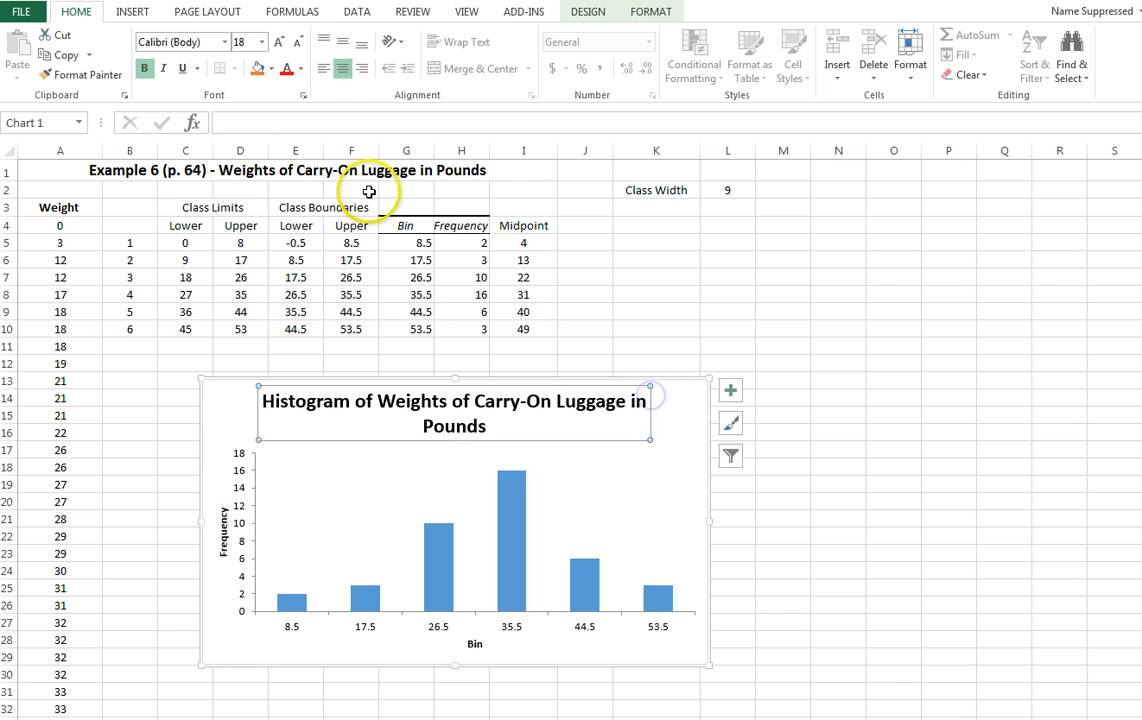
Step: Set the histogram title's font size to 14 and shift it slightly to the right so it is centred over the plot
click(262, 42)
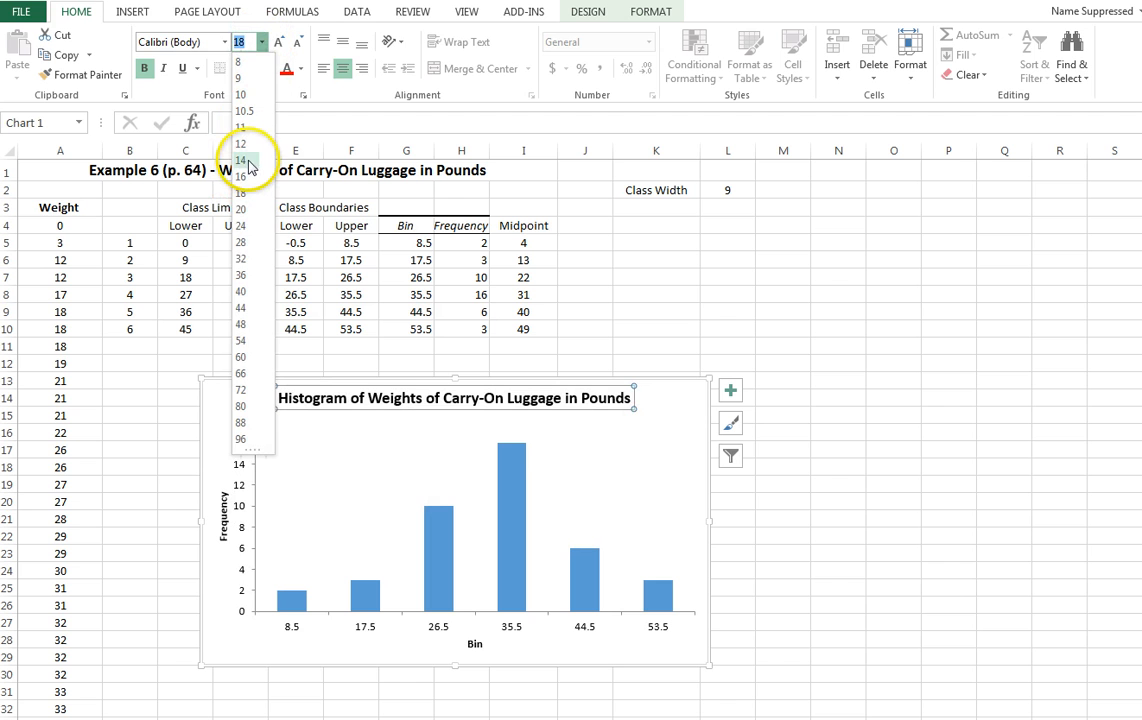
click(244, 160)
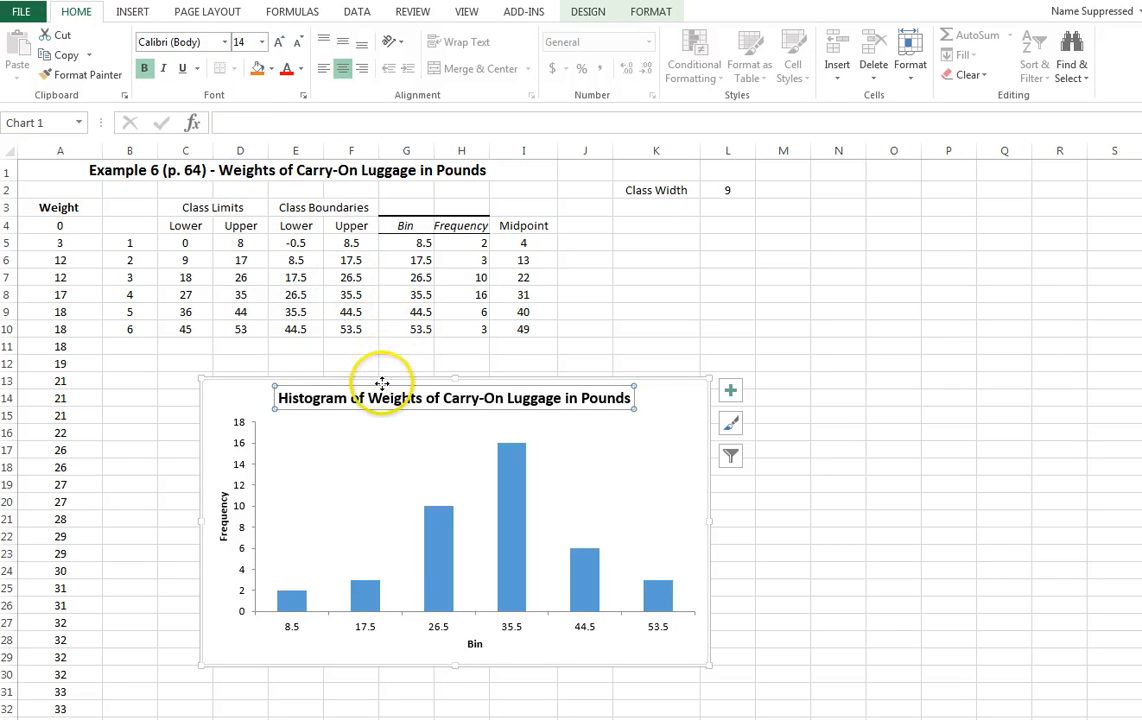
drag(381, 384, 403, 390)
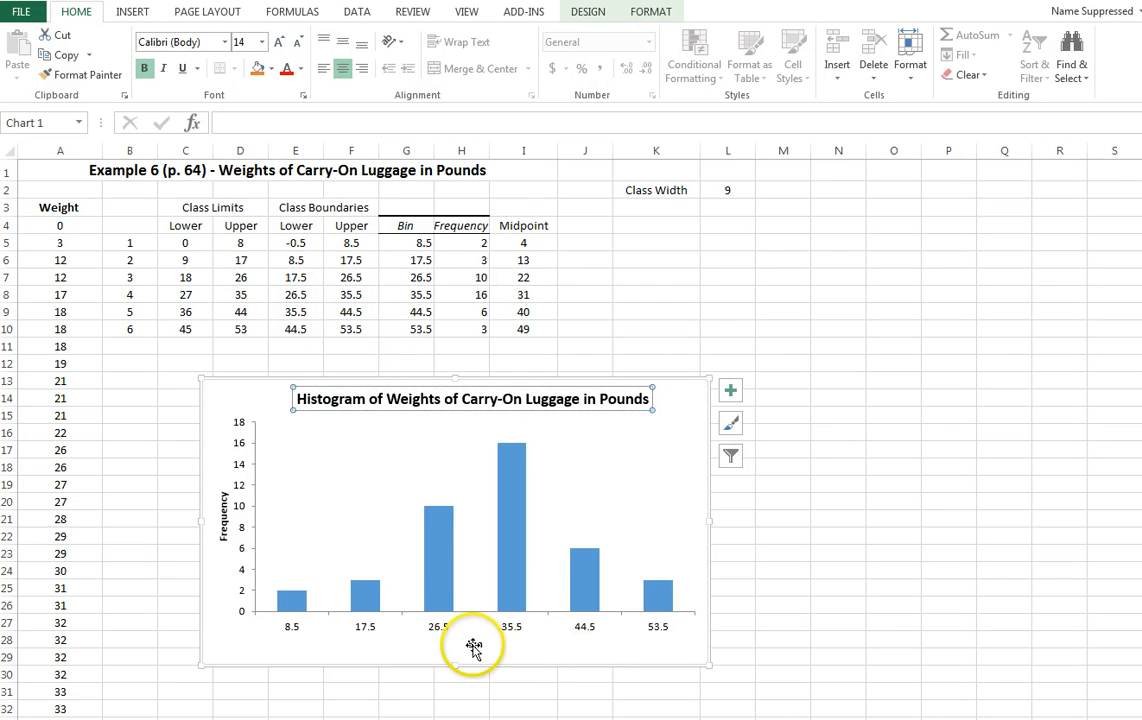
Step: Replace the horizontal axis title "Bin" with "Weights (in Pounds)" and deselect the chart
click(474, 644)
double_click(477, 644)
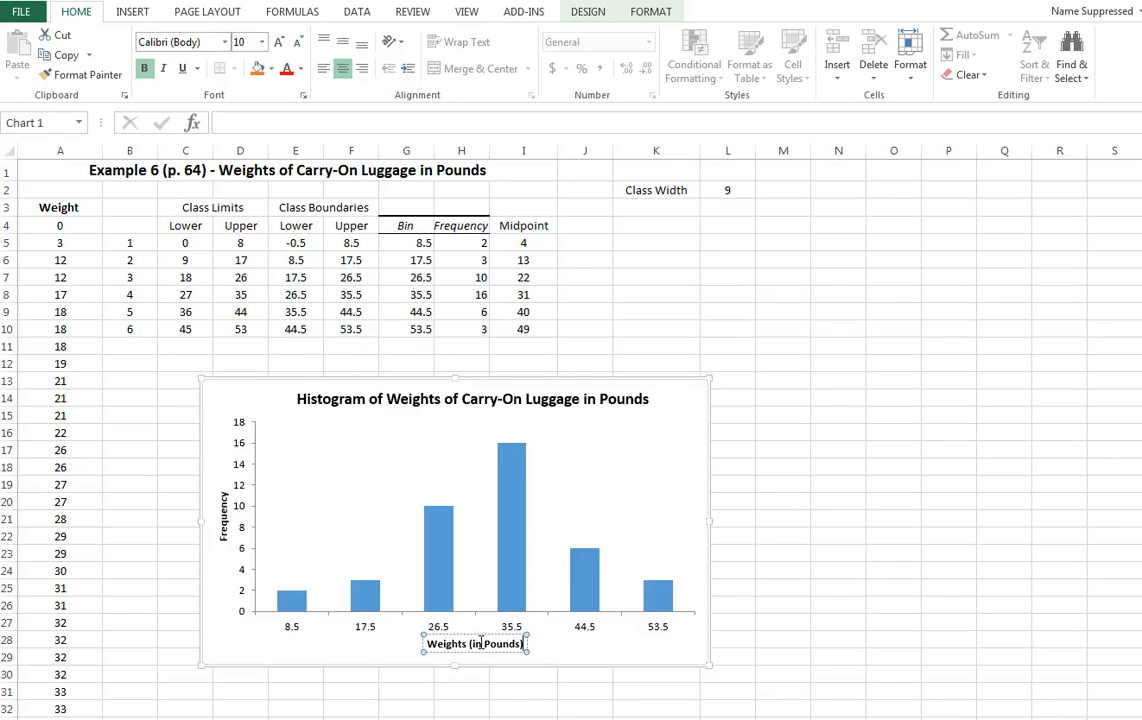
click(814, 533)
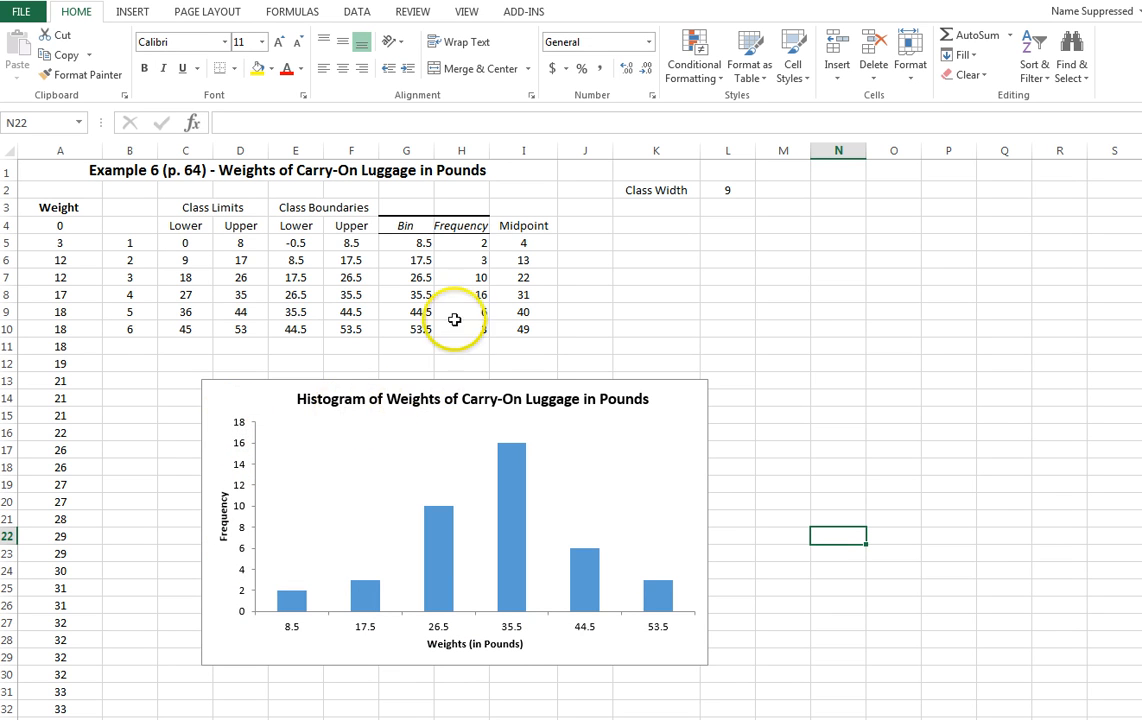
Step: Copy the finished histogram, paste it below 8(c) in the Word document and reduce its width slightly
click(449, 381)
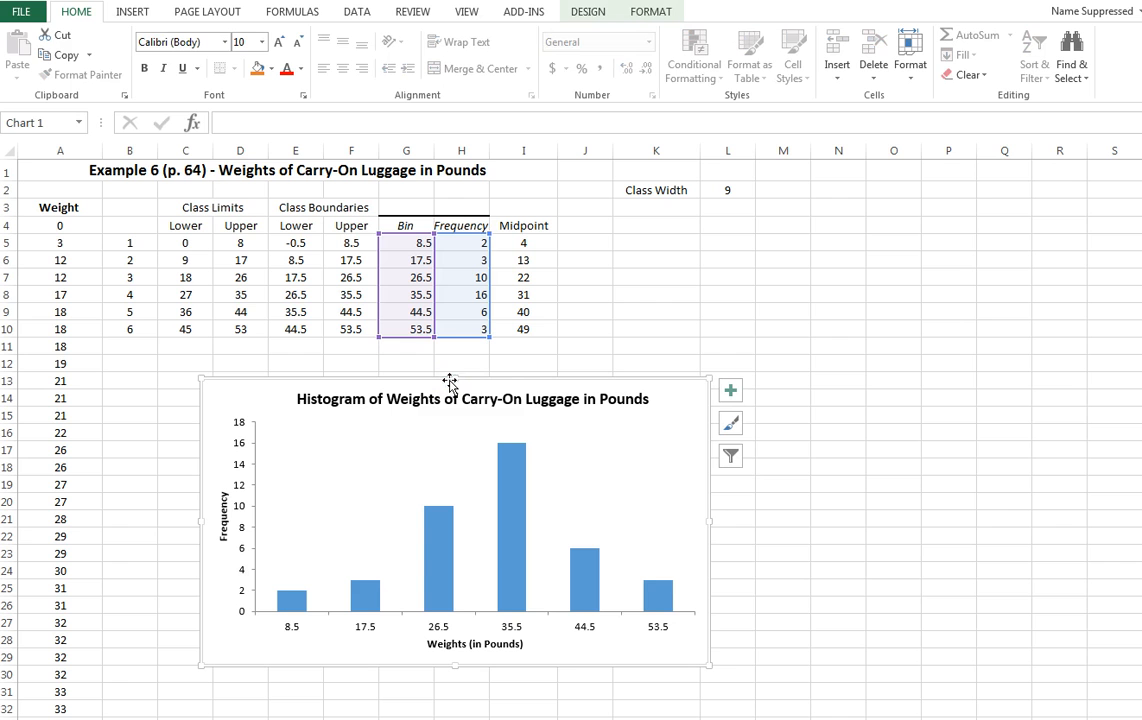
key(ctrl+c)
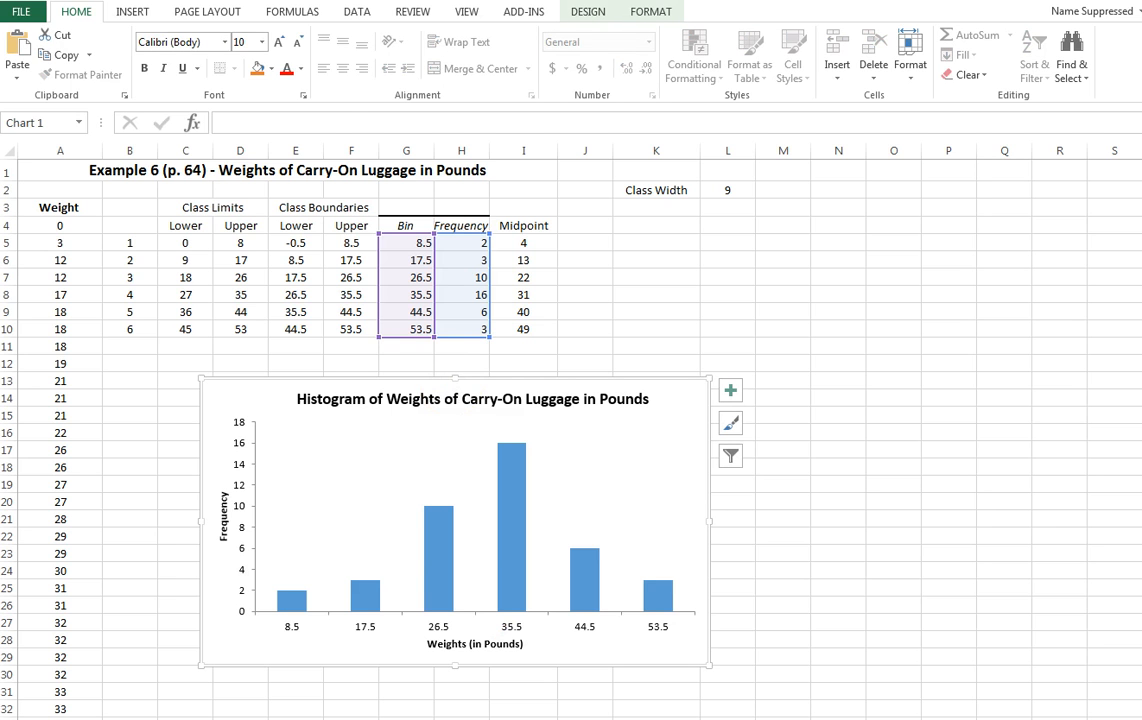
key(alt+Tab)
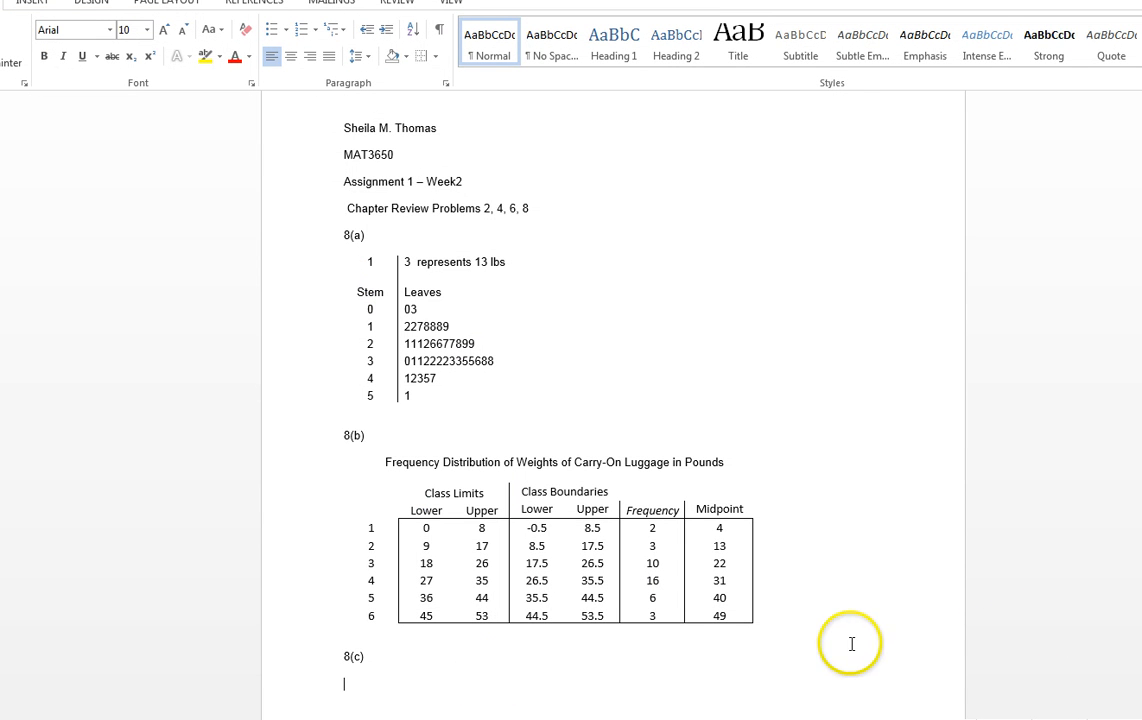
scroll(640, 539, down, 3)
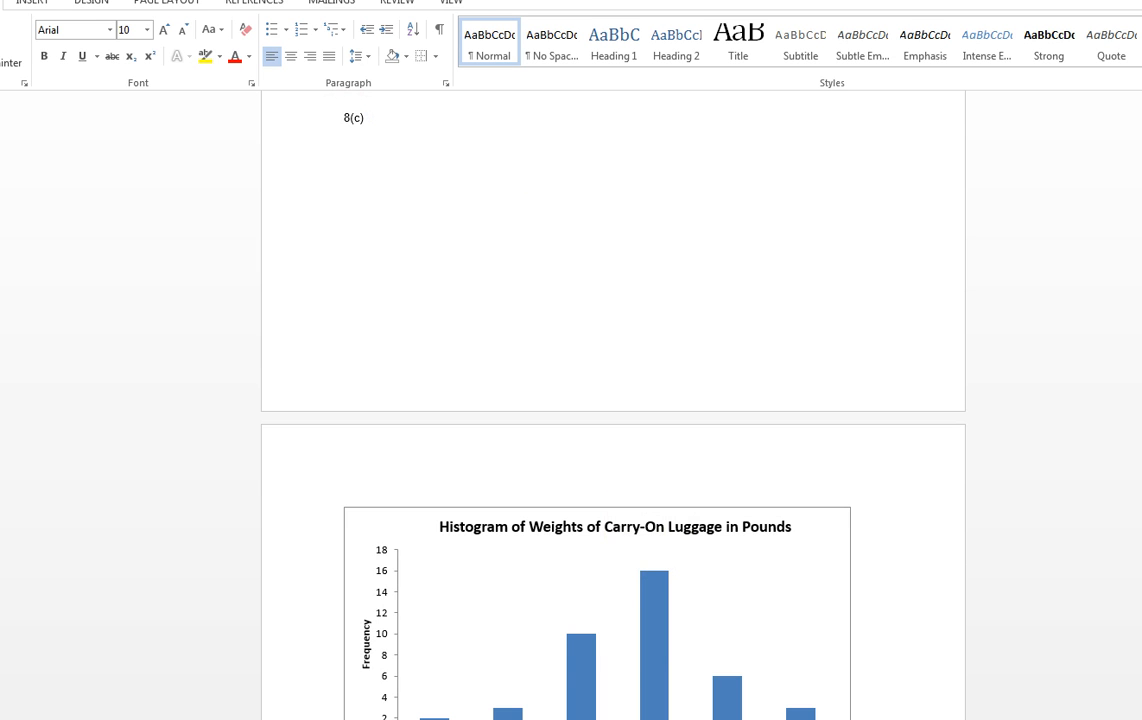
scroll(840, 600, down, 5)
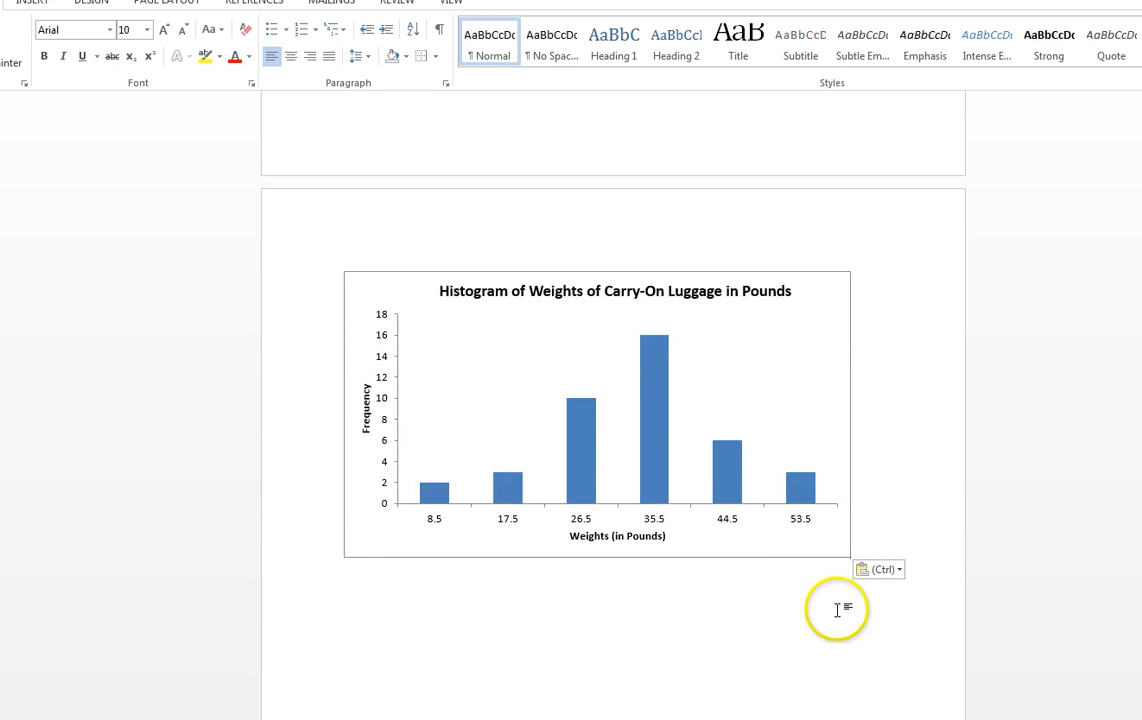
click(842, 554)
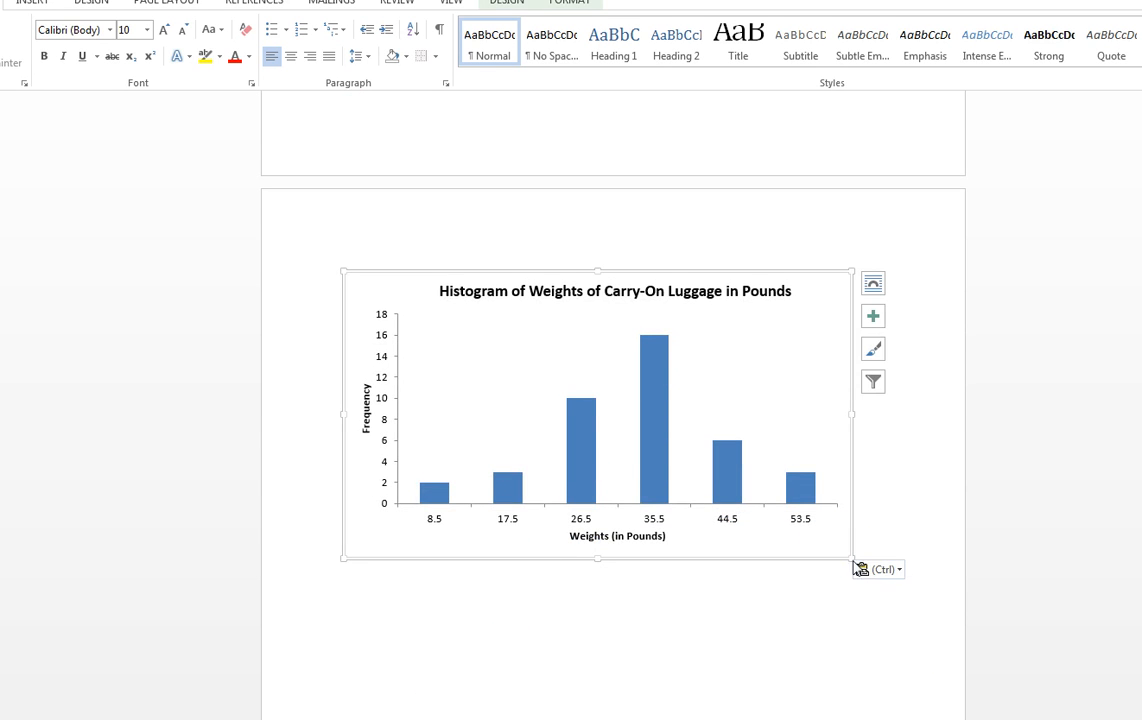
drag(852, 558, 781, 550)
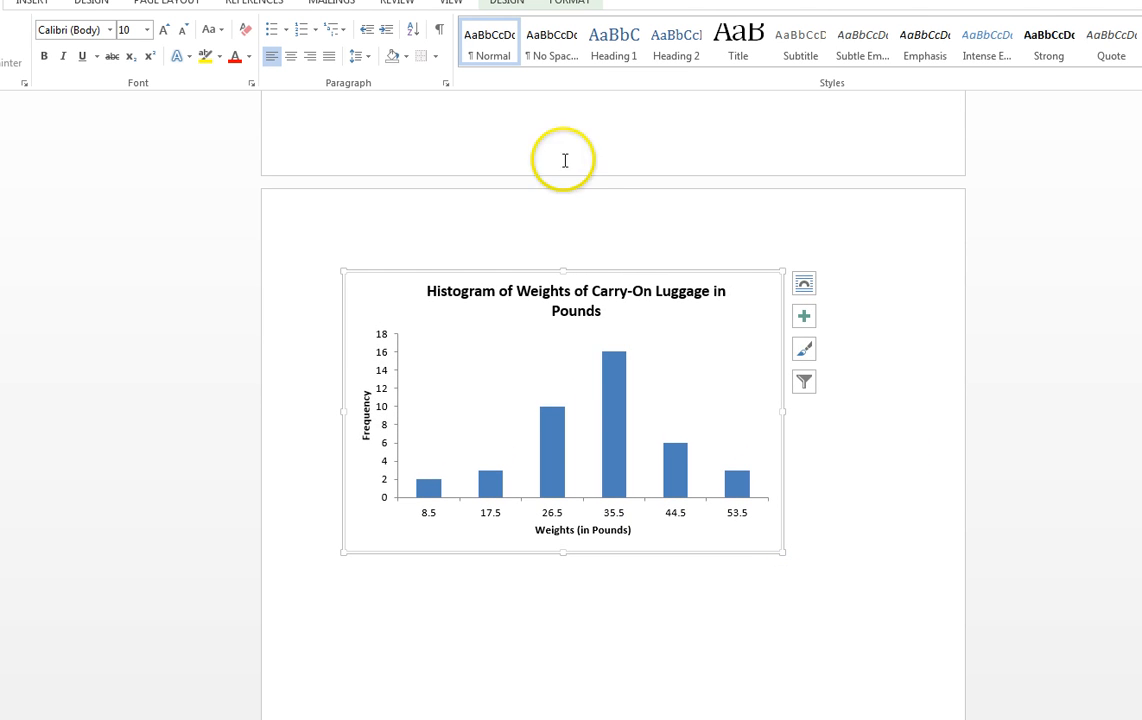
Step: Insert a page break before 8(c) so that the heading sits on the same page as its histogram
scroll(613, 400, up, 5)
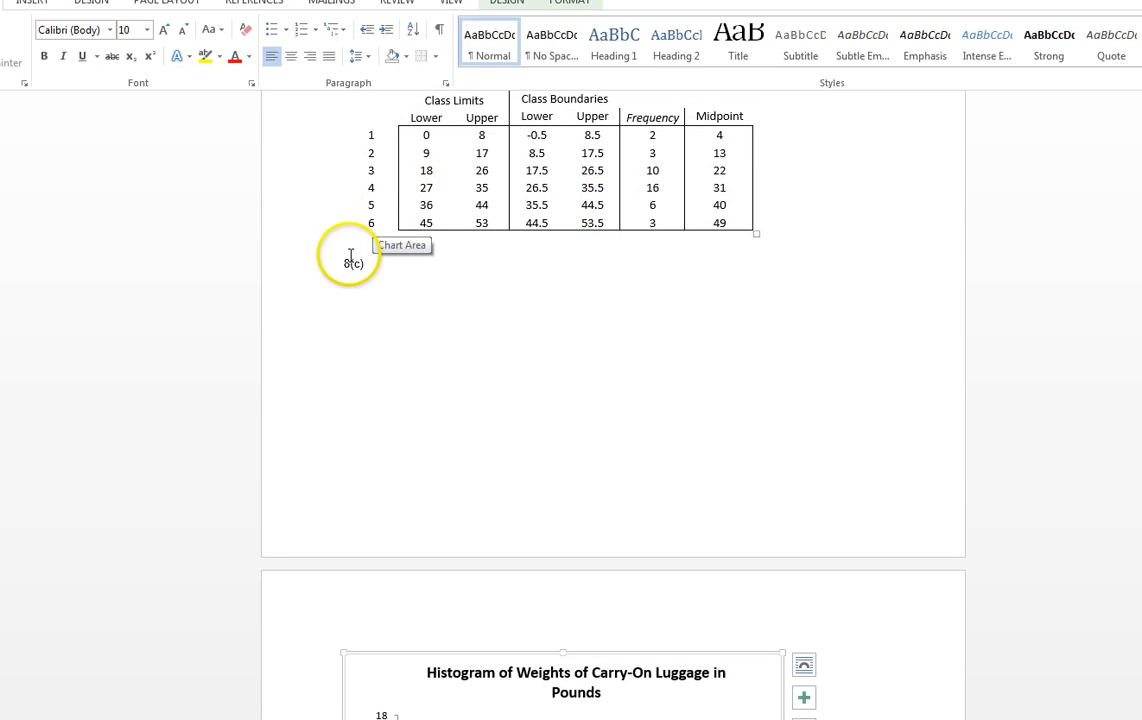
click(341, 263)
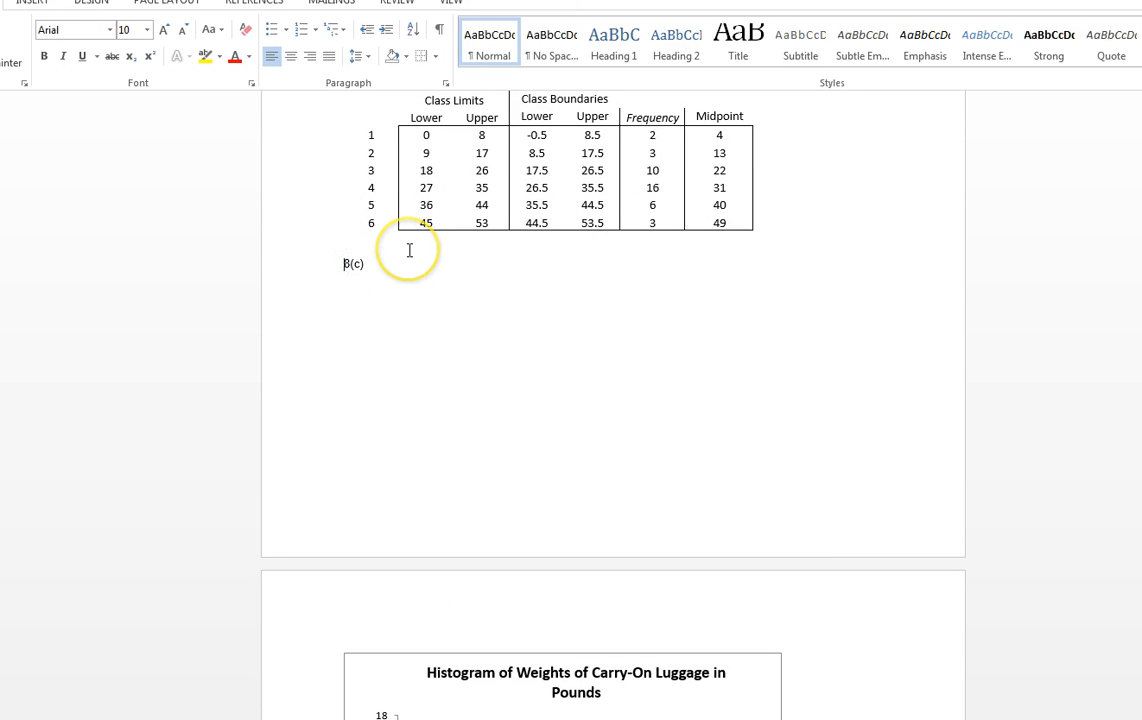
key(ctrl+Return)
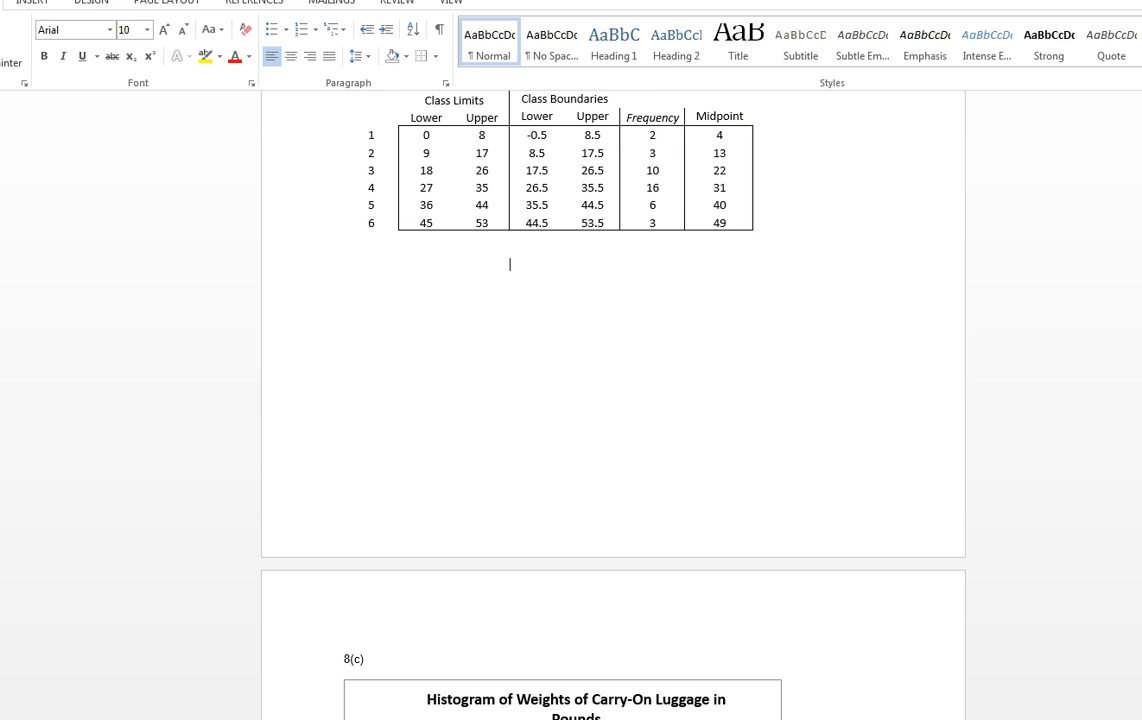
scroll(613, 400, down, 5)
scroll(613, 400, up, 8)
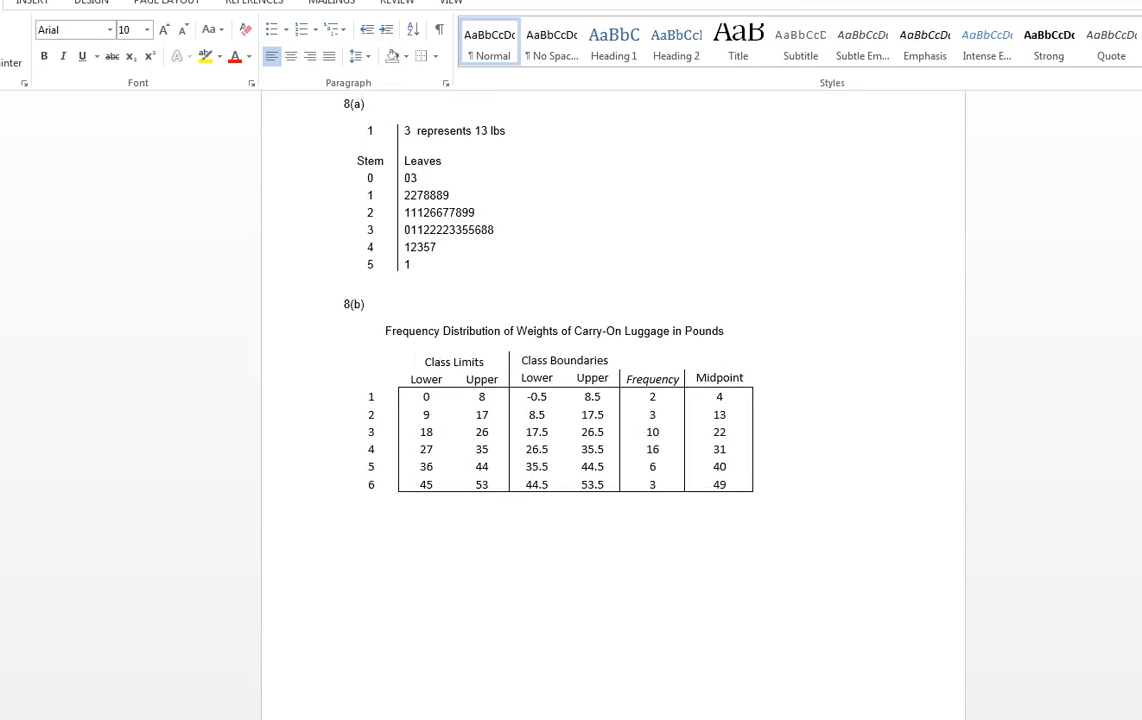
Step: Format the title of the pasted histogram as Arial, size 10
scroll(613, 400, down, 6)
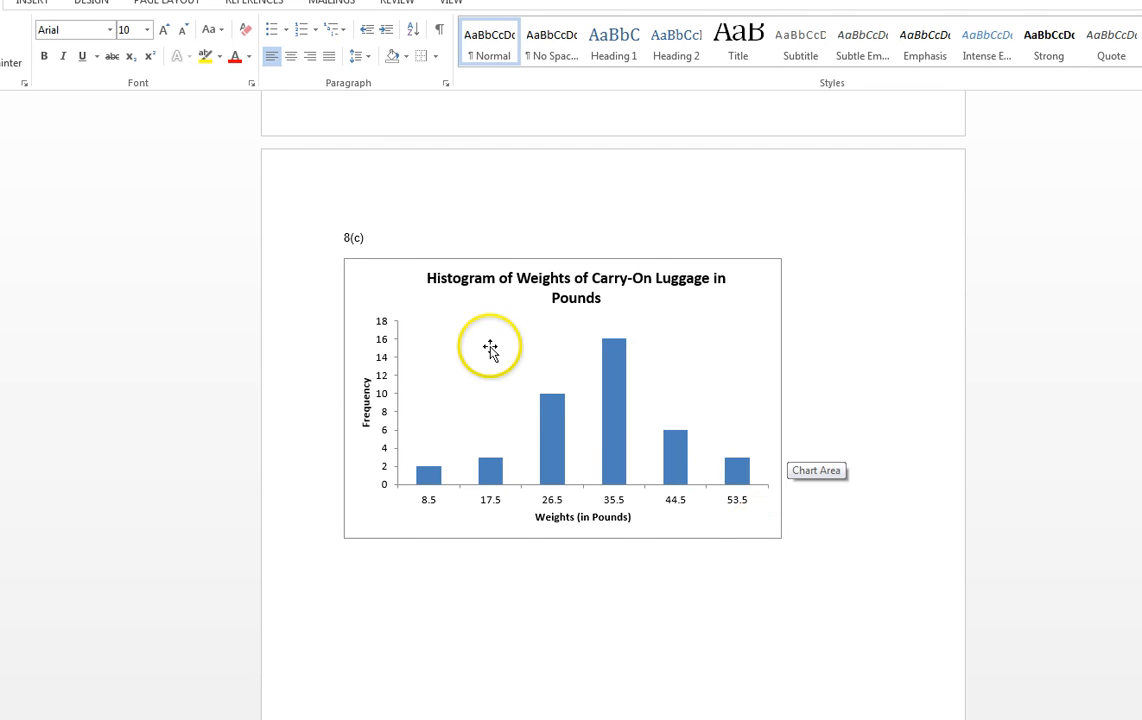
click(424, 277)
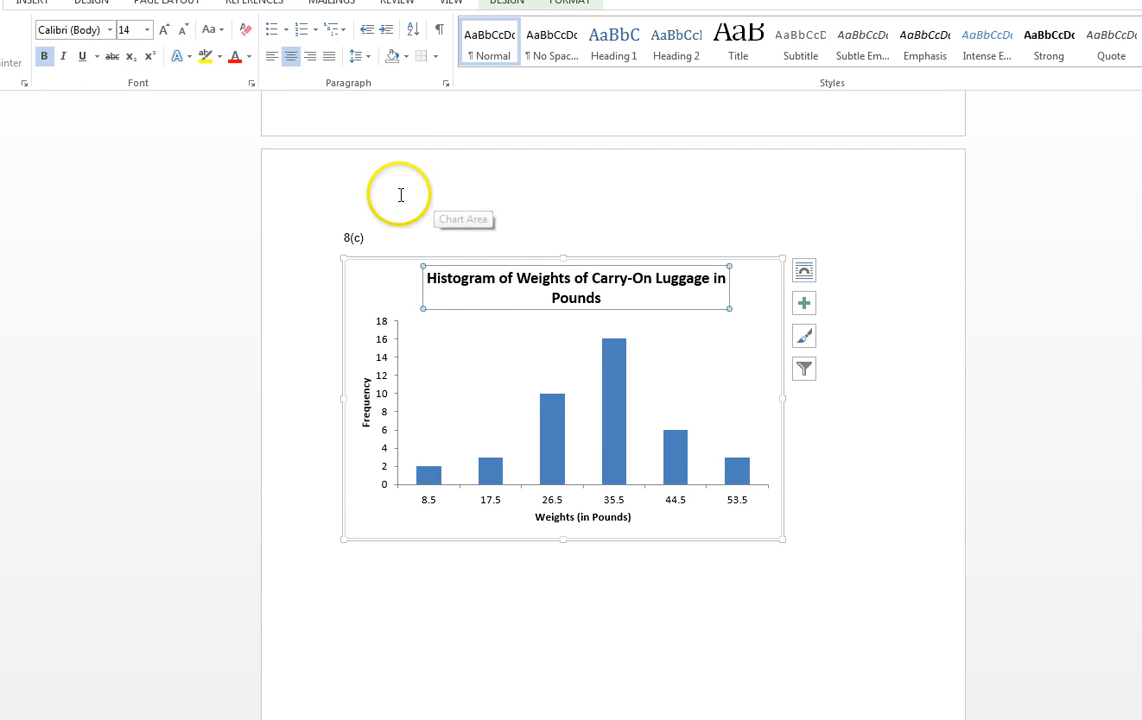
click(108, 29)
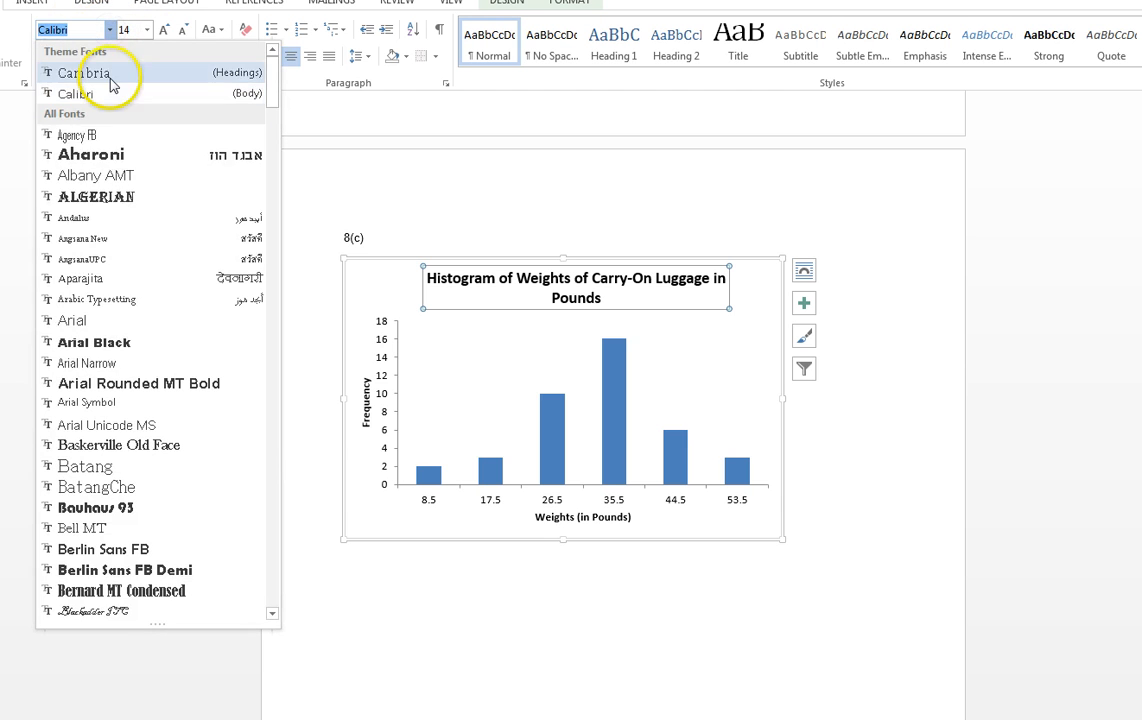
click(118, 321)
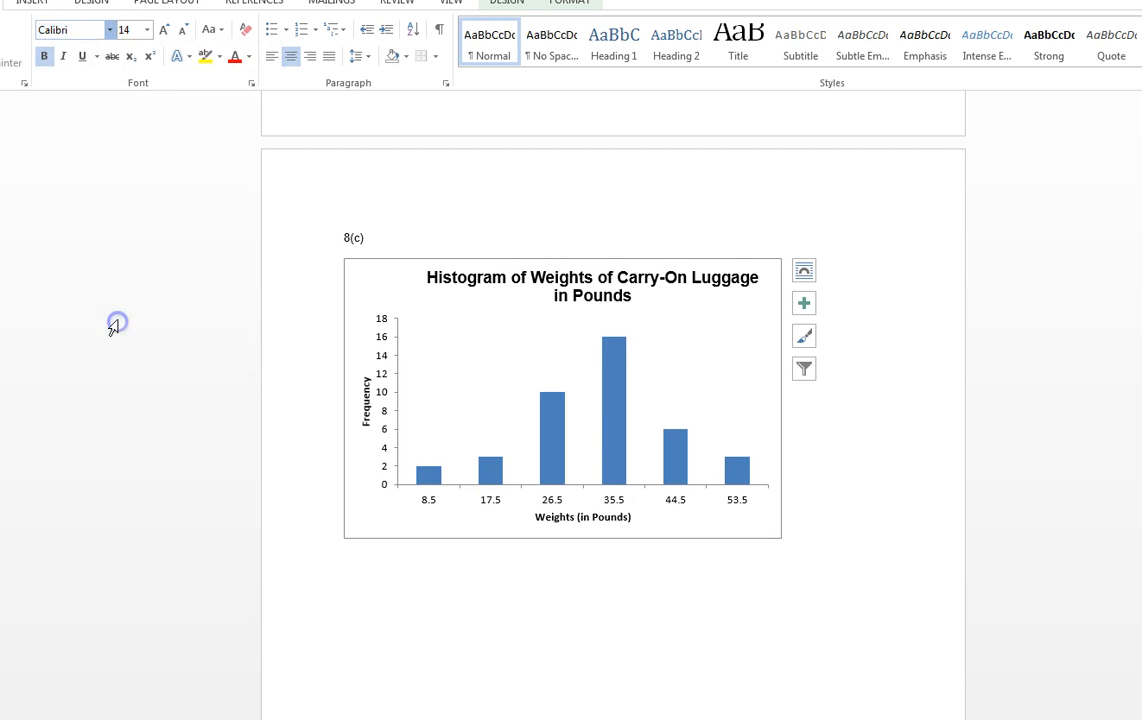
click(147, 29)
click(127, 82)
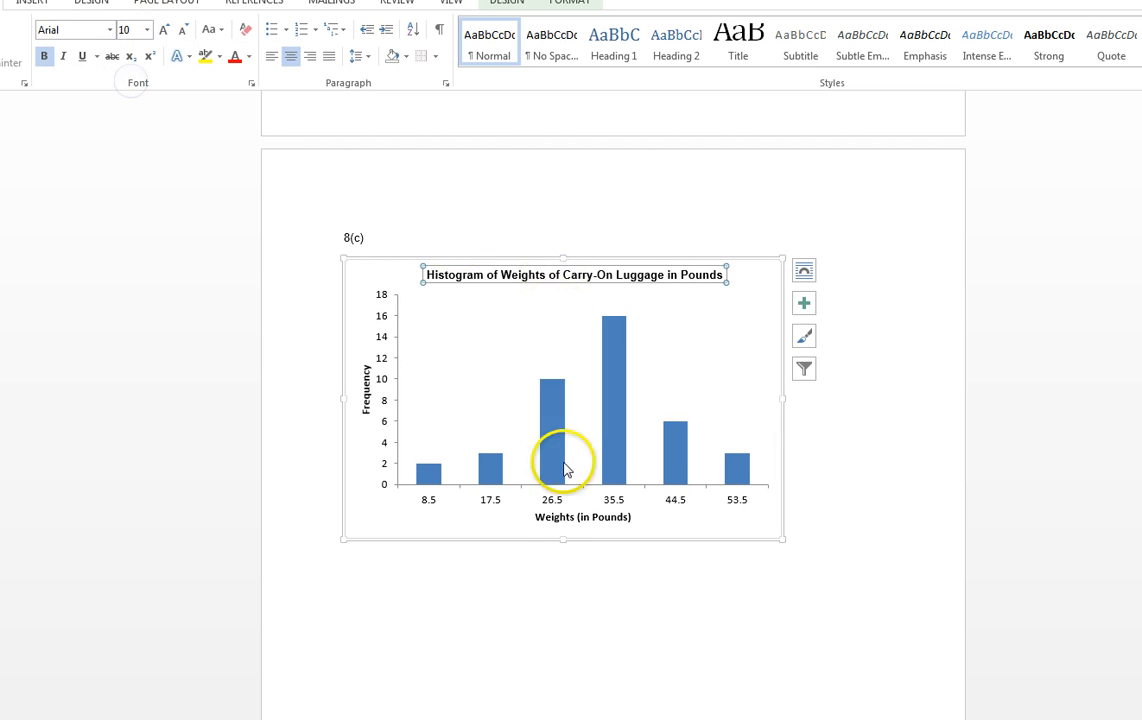
Step: Change the font of the histogram's "Weights (in Pounds)" and "Frequency" axis titles to Arial, and deselect the chart
click(549, 517)
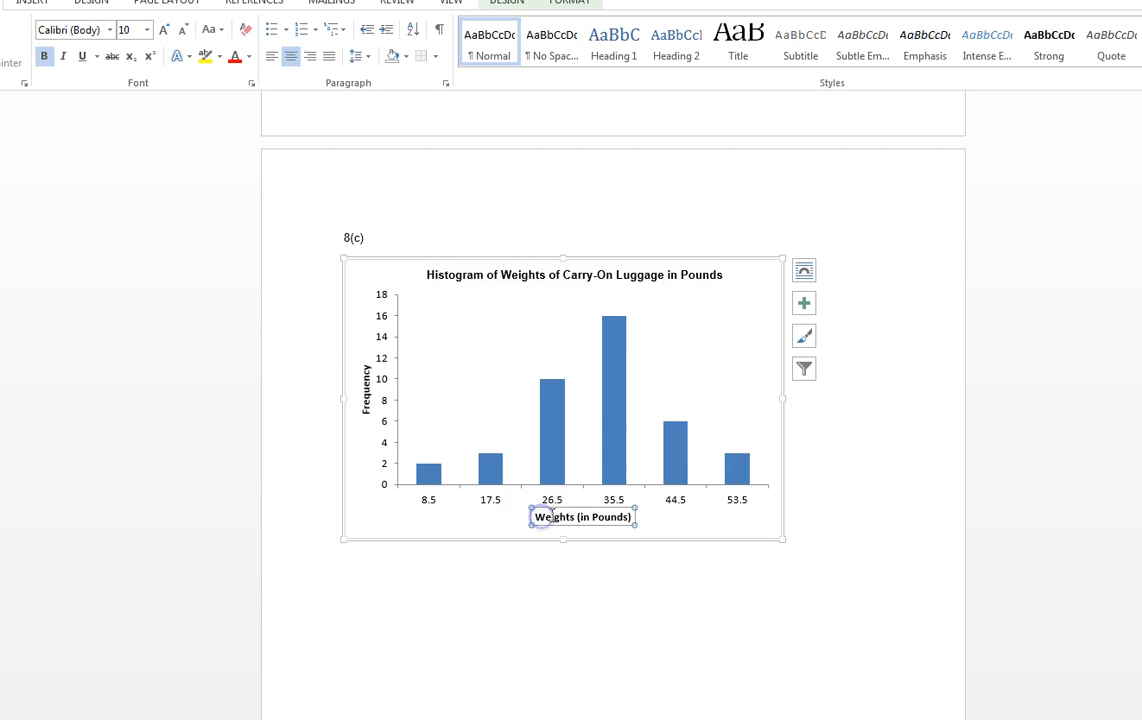
click(110, 29)
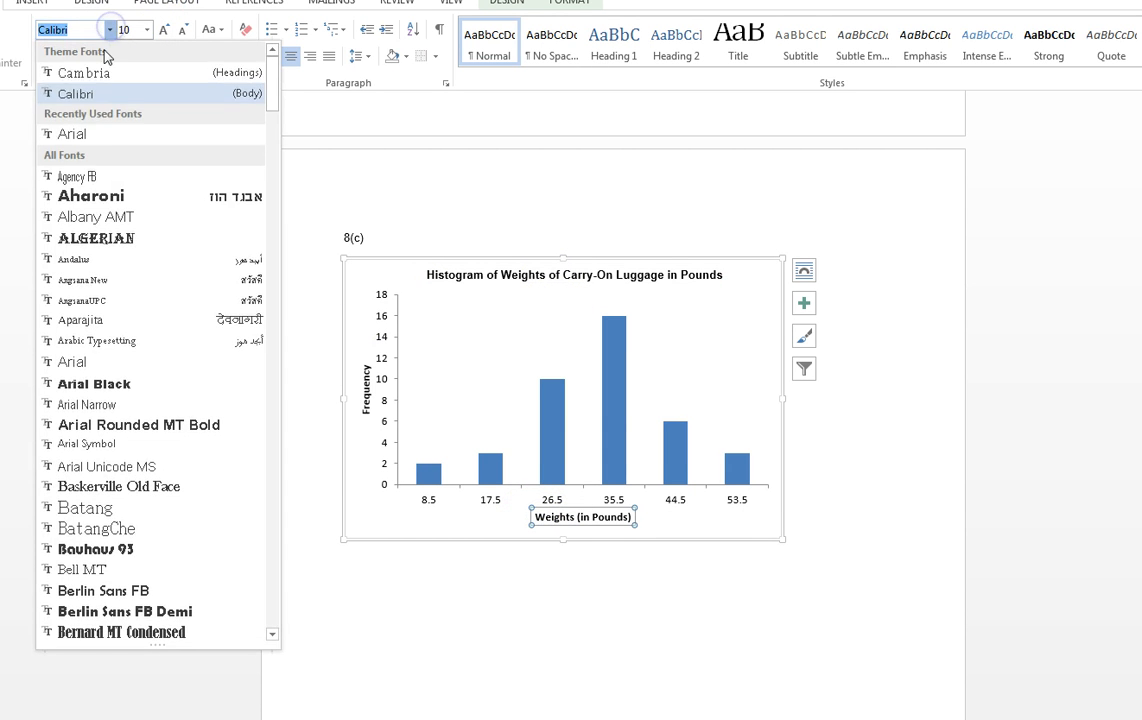
click(87, 142)
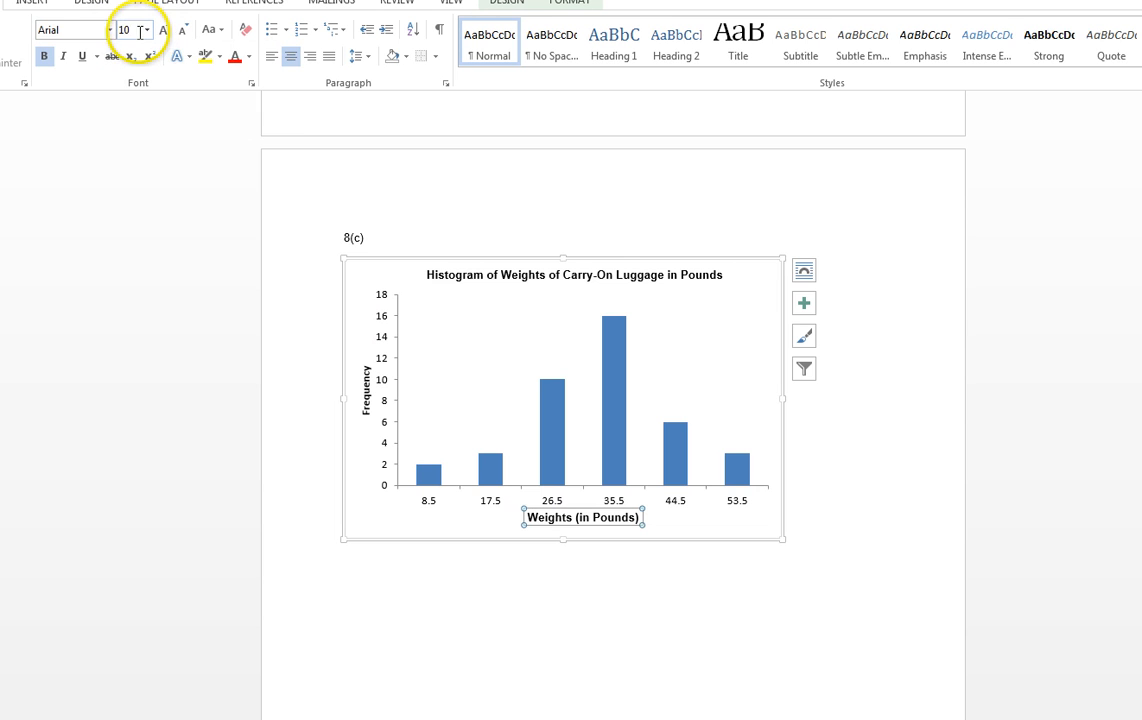
click(365, 390)
click(110, 29)
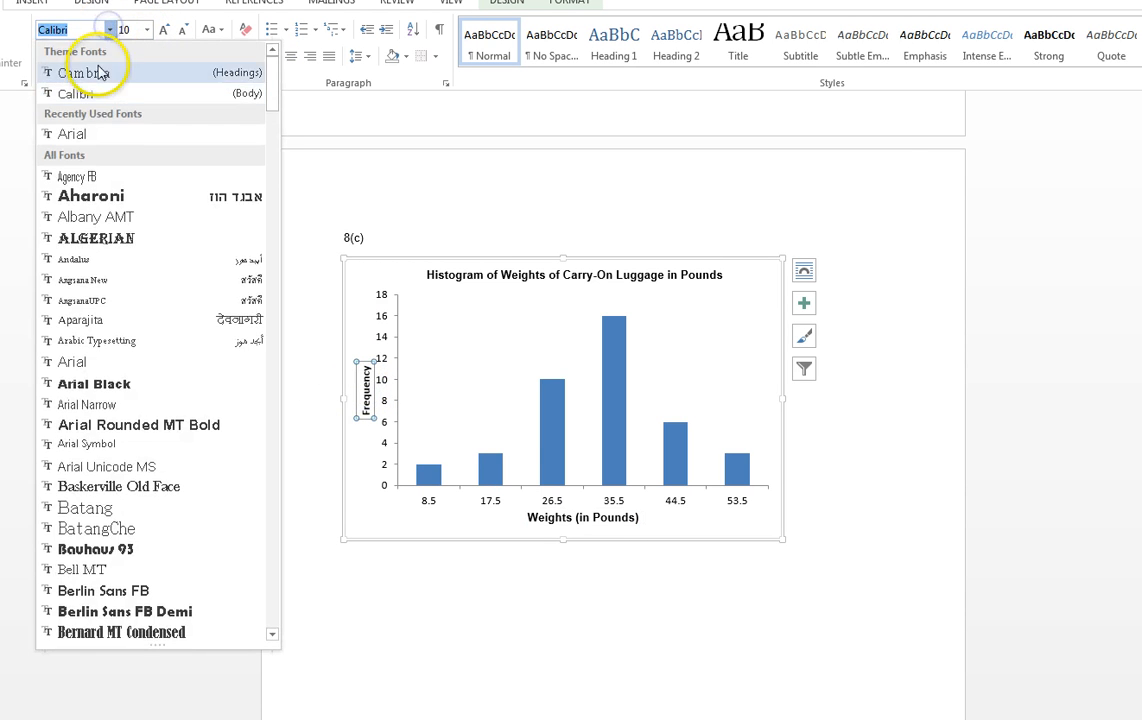
click(91, 142)
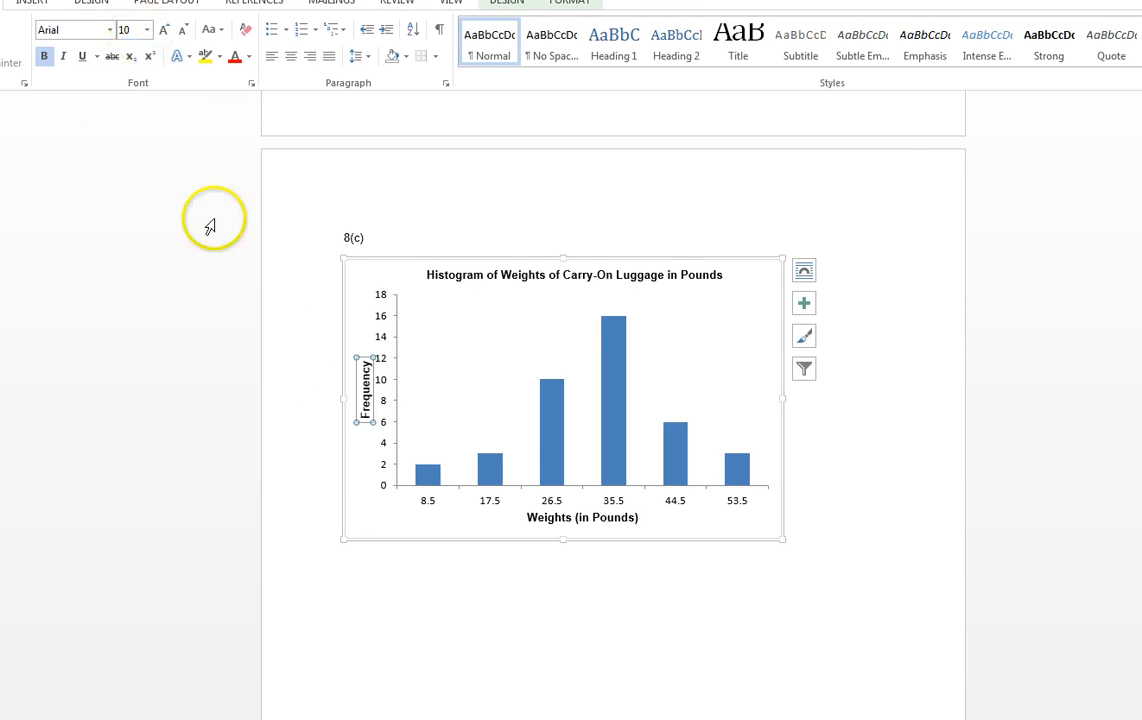
click(260, 445)
click(800, 406)
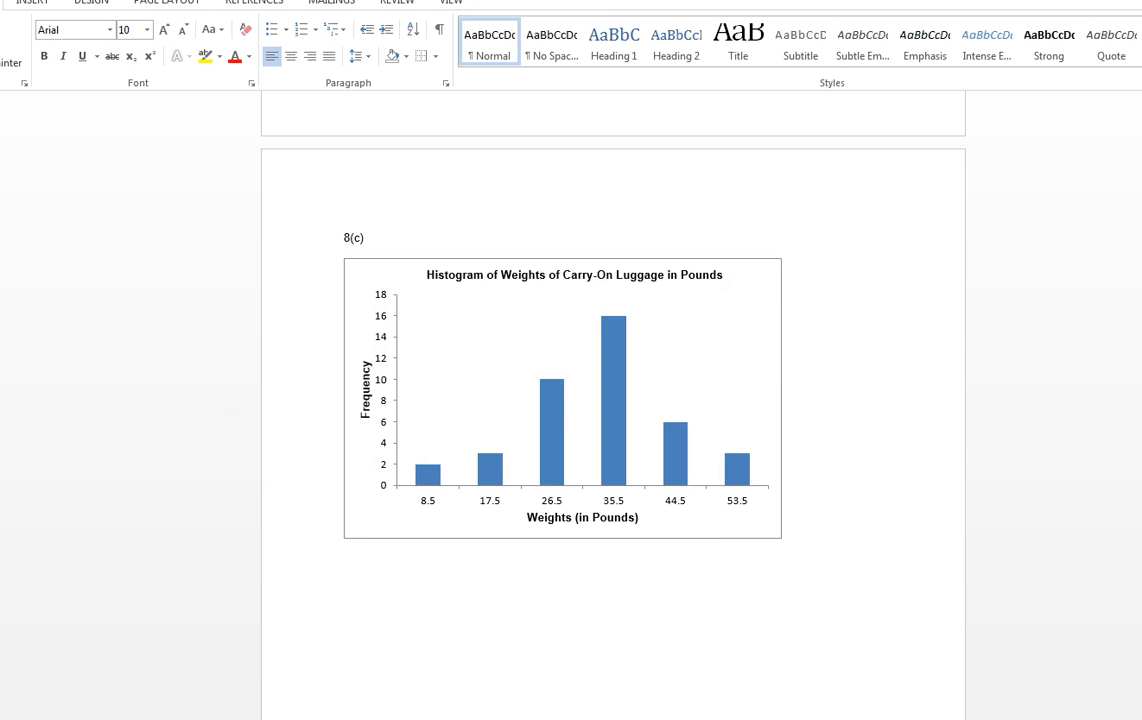
scroll(613, 400, up, 10)
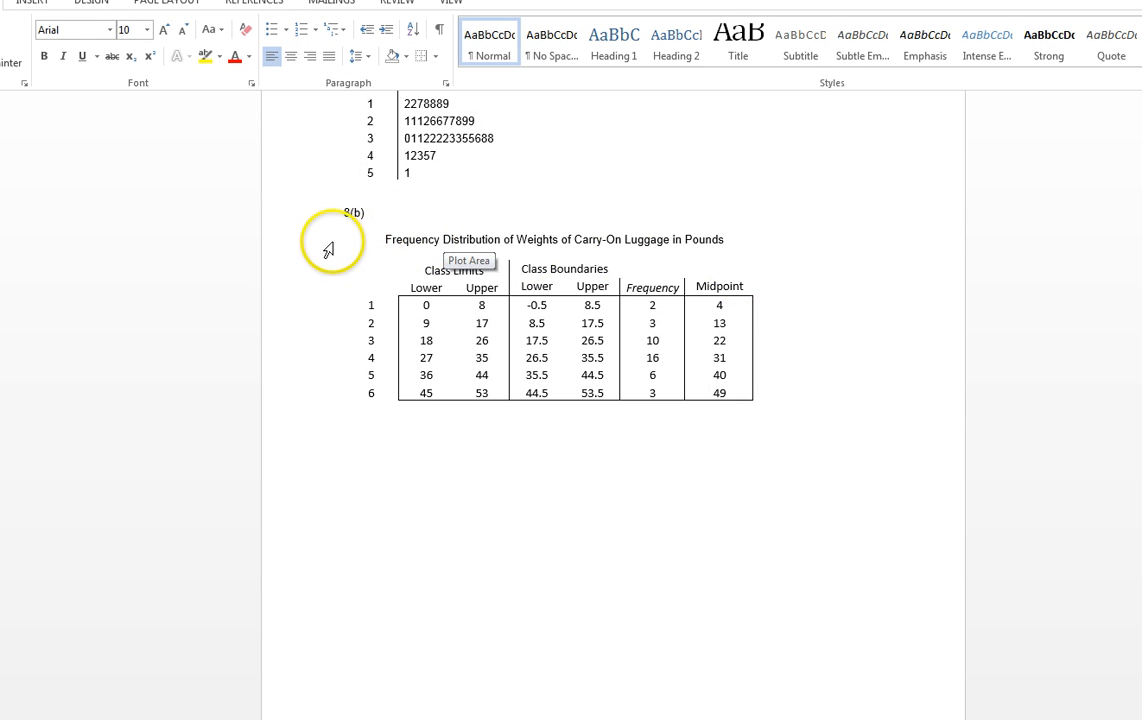
Step: Format the 8(b) frequency distribution title and its entire table as Arial, size 10, and deselect the text
drag(321, 240, 725, 428)
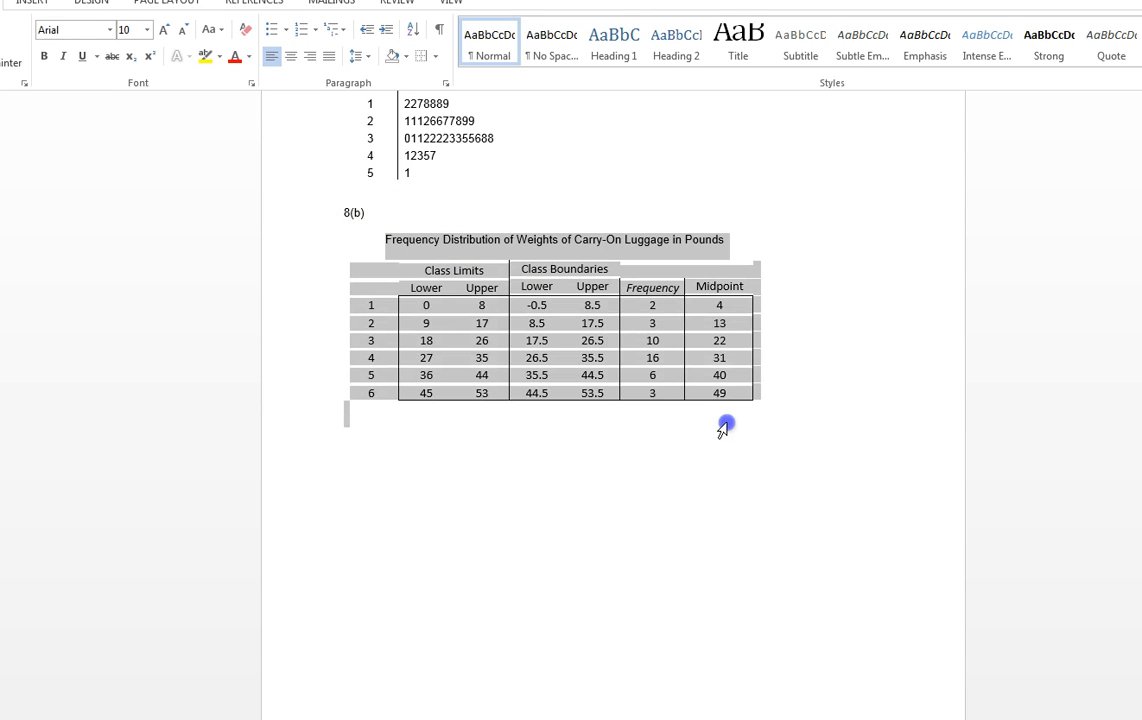
click(91, 28)
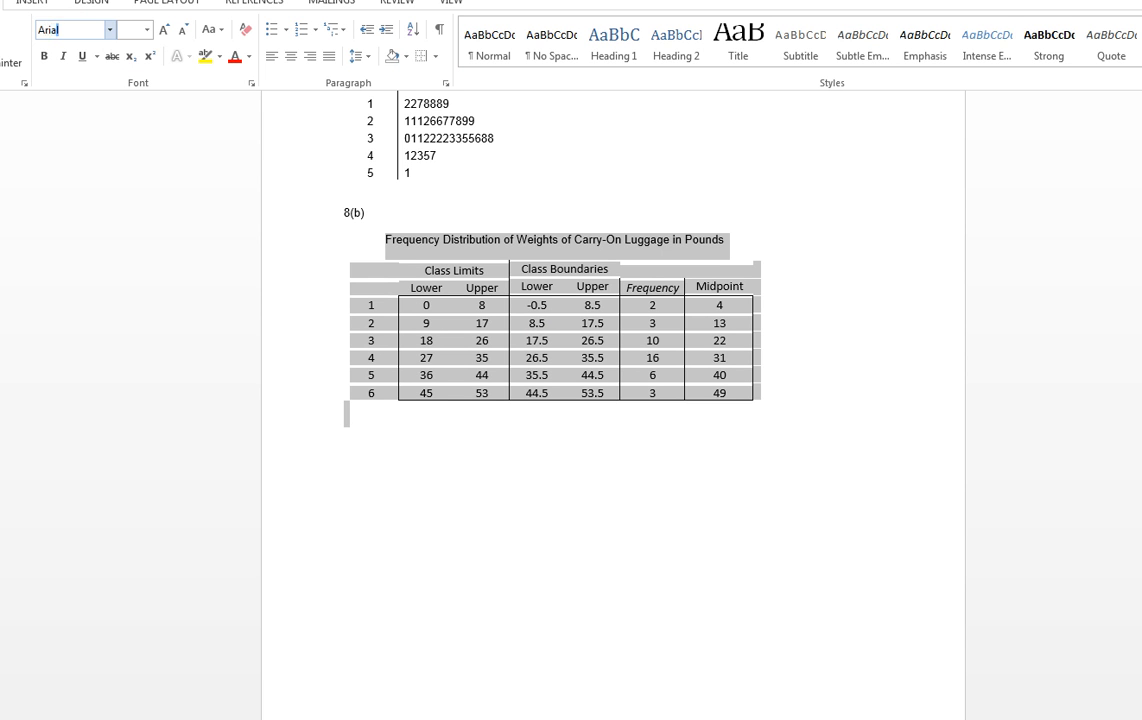
click(130, 28)
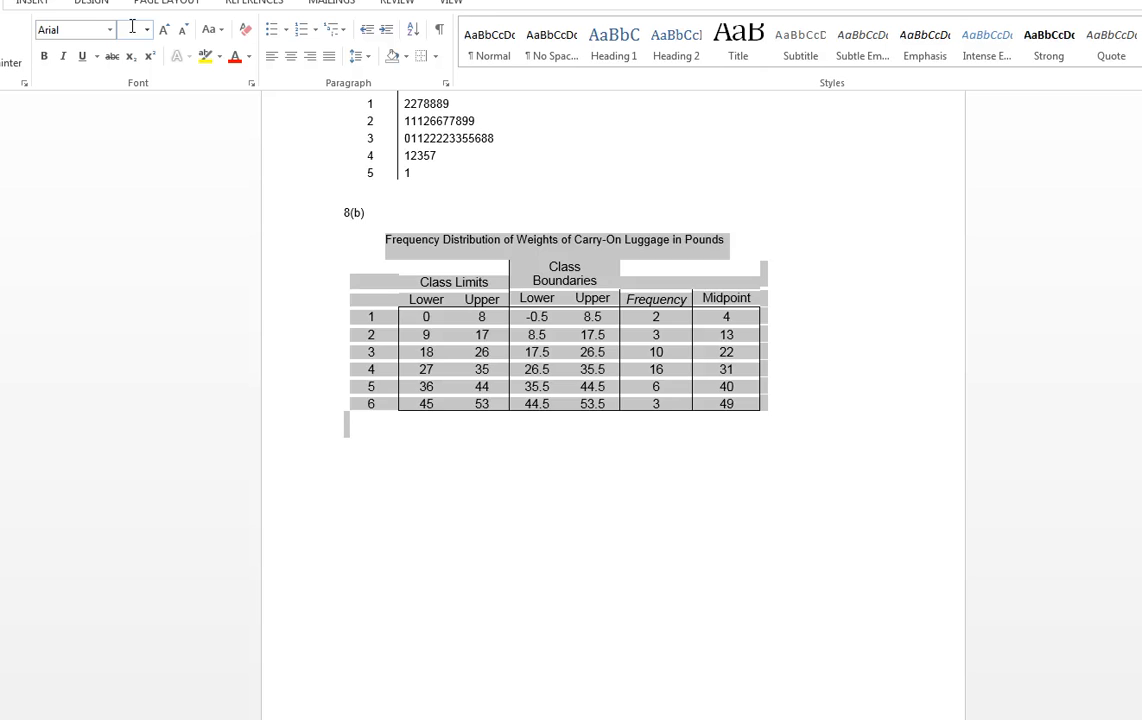
text(1)
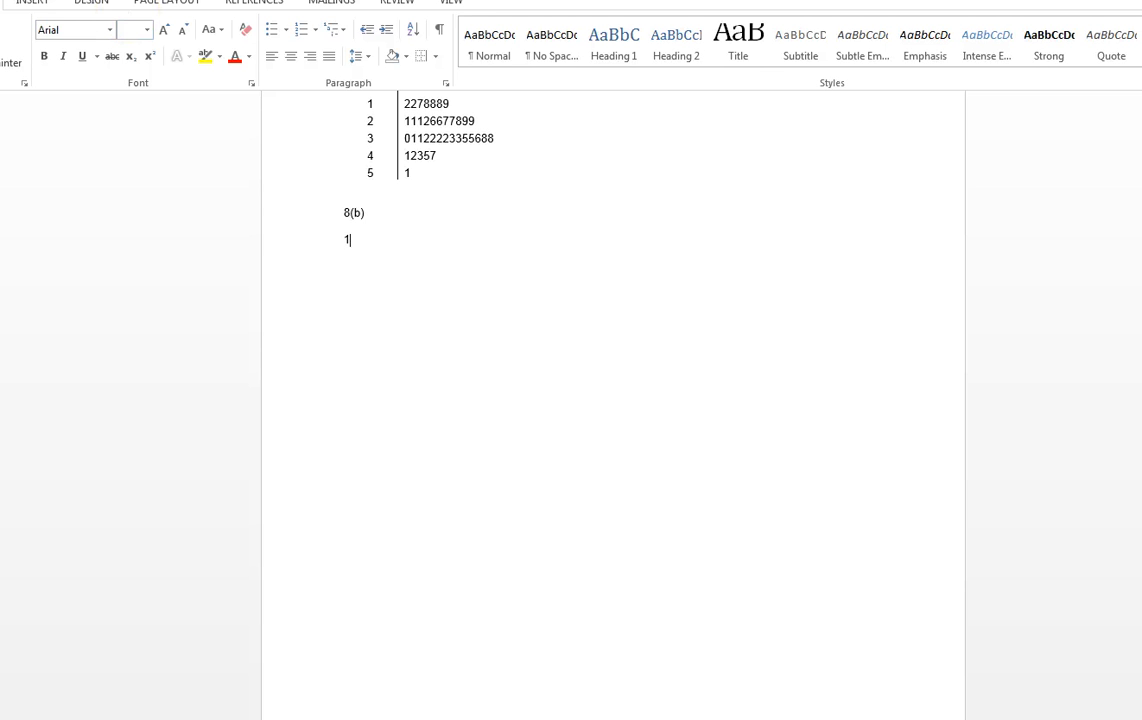
key(ctrl+z)
click(108, 32)
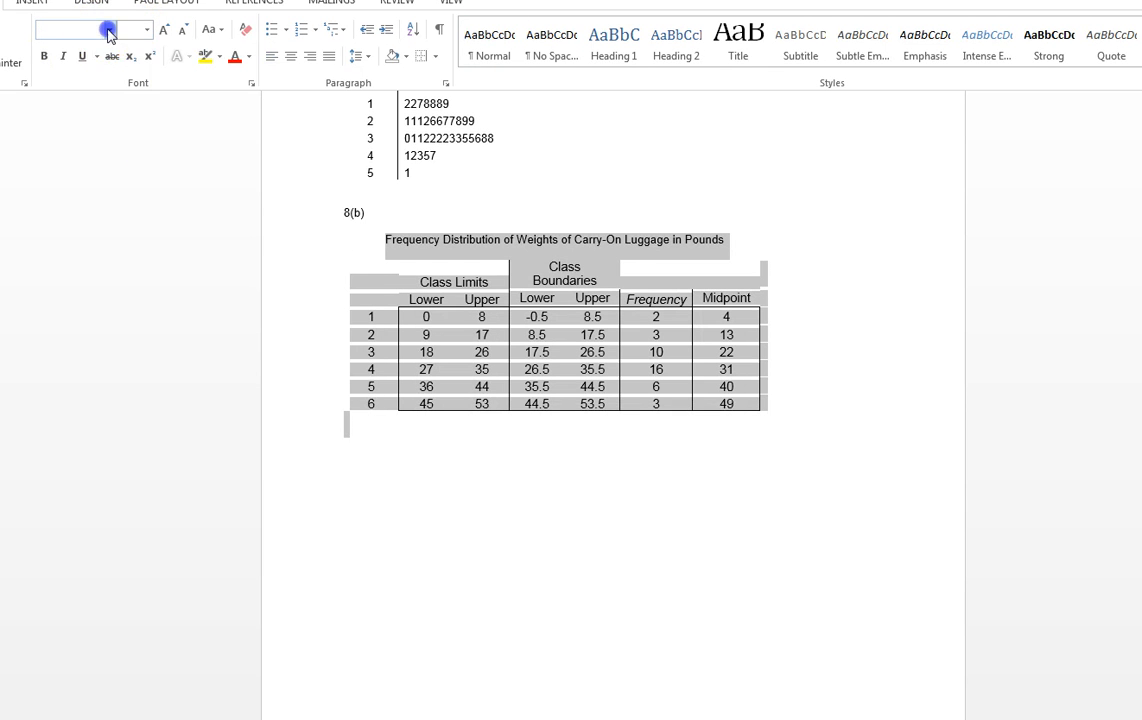
click(98, 133)
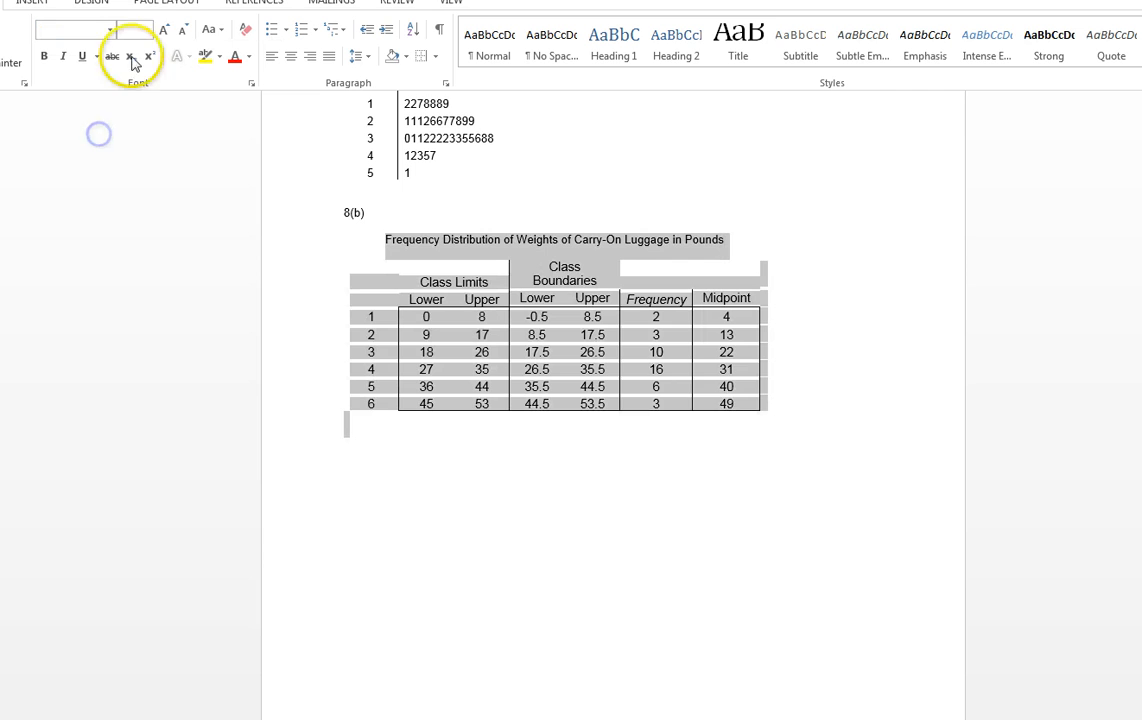
click(147, 30)
click(133, 82)
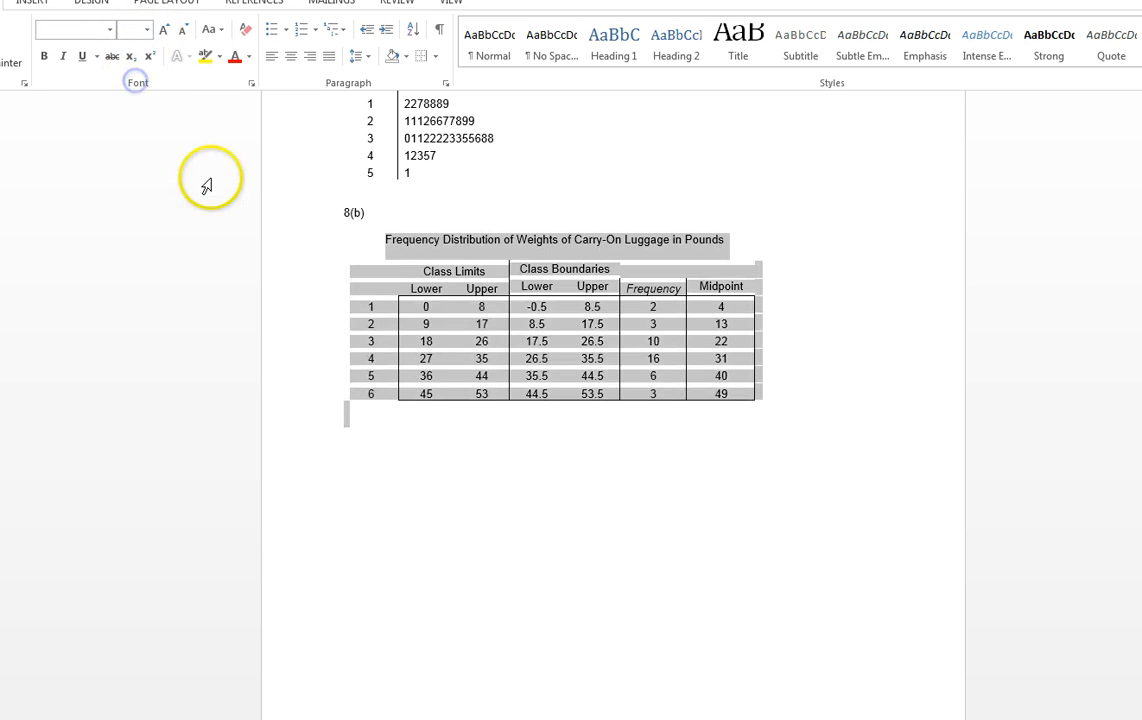
click(742, 559)
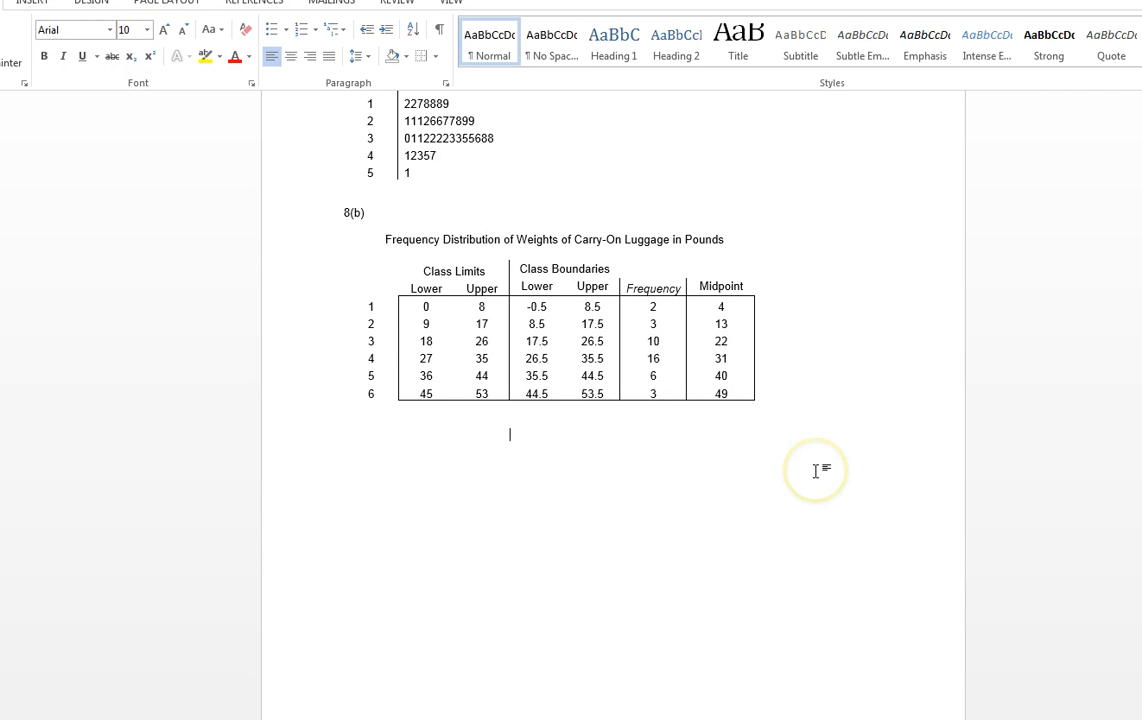